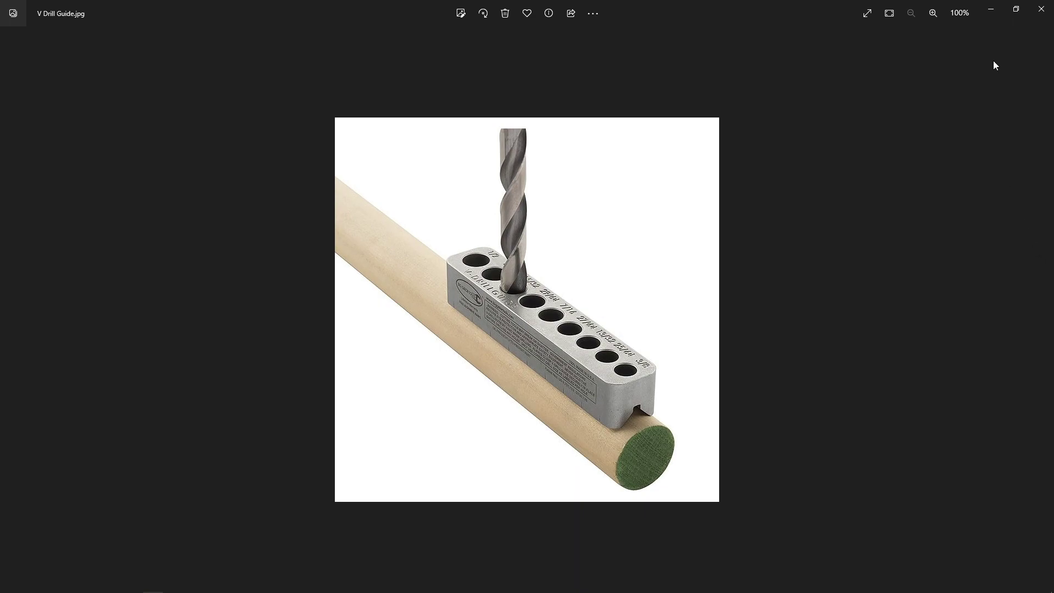
Move the drill guide reference picture aside, switch to FreeCAD and create a new document.
left_click_drag(760, 15, 1, 209)
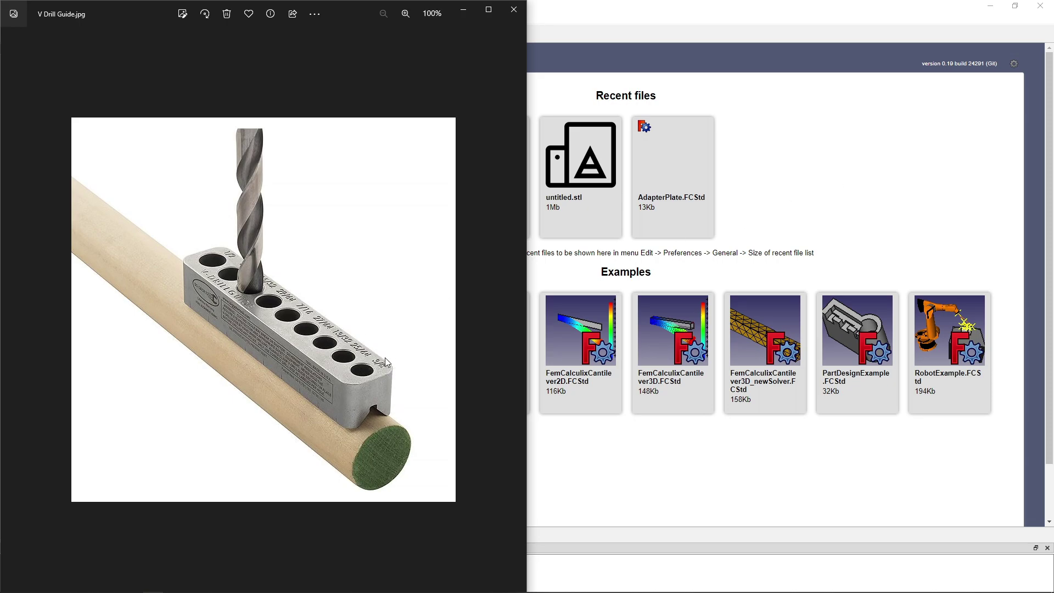
left_click(835, 188)
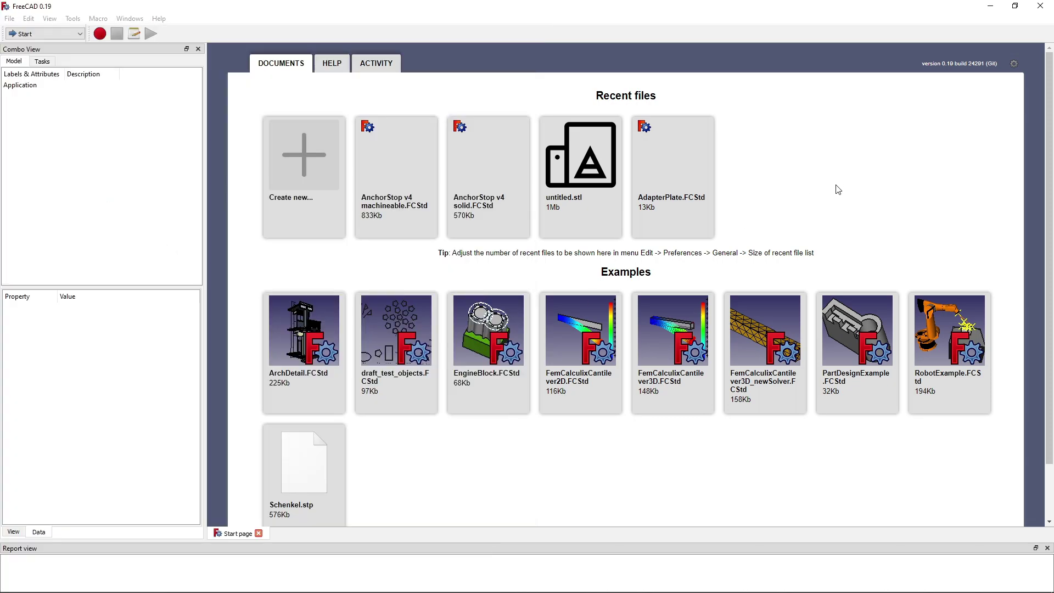
left_click(305, 163)
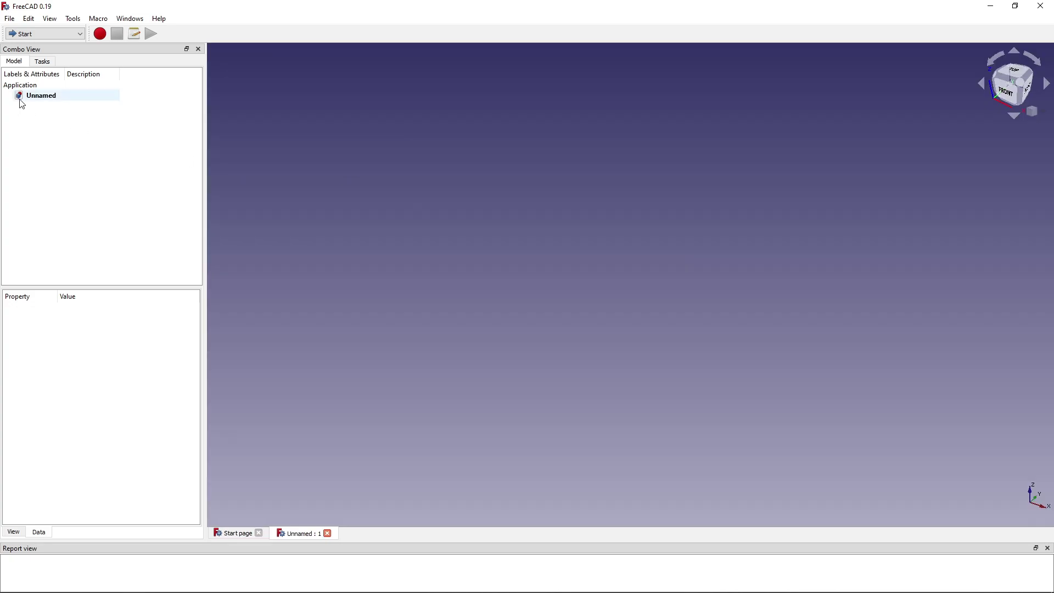
Activate the Part Design workbench for the empty document.
left_click(58, 36)
left_click(28, 203)
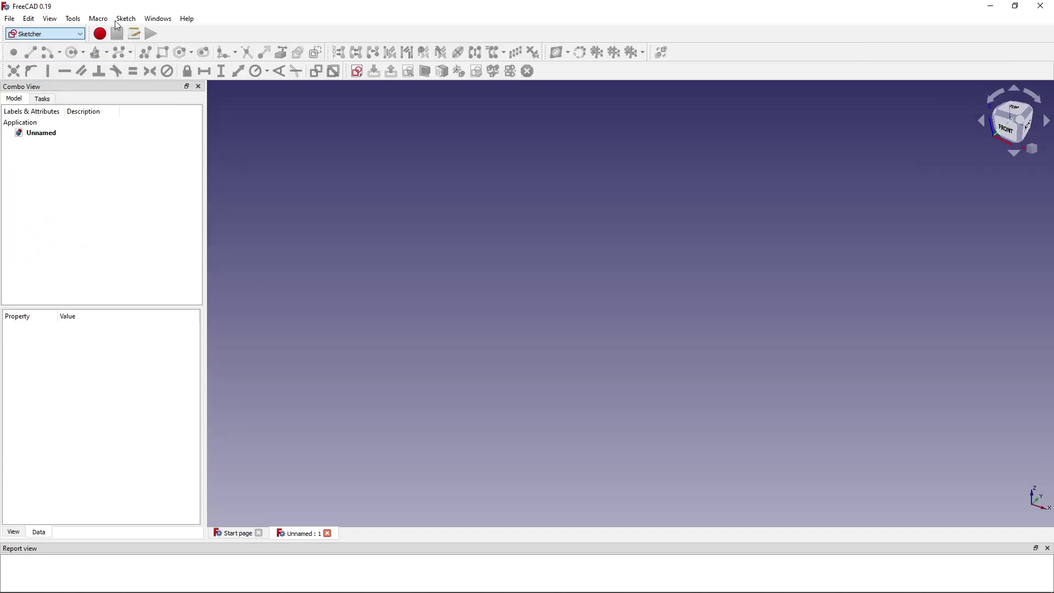
left_click(68, 33)
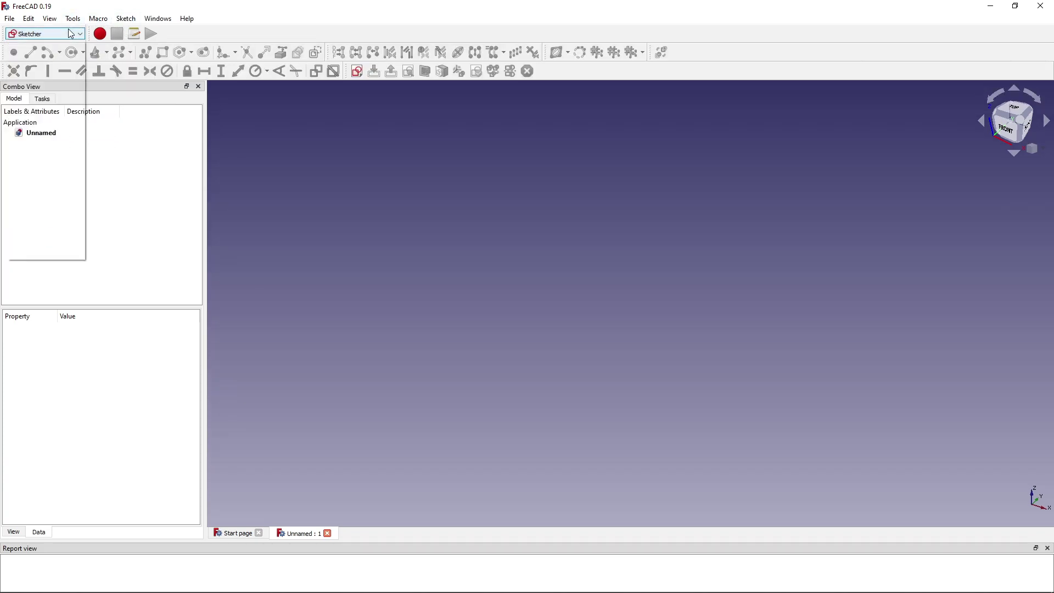
left_click(54, 141)
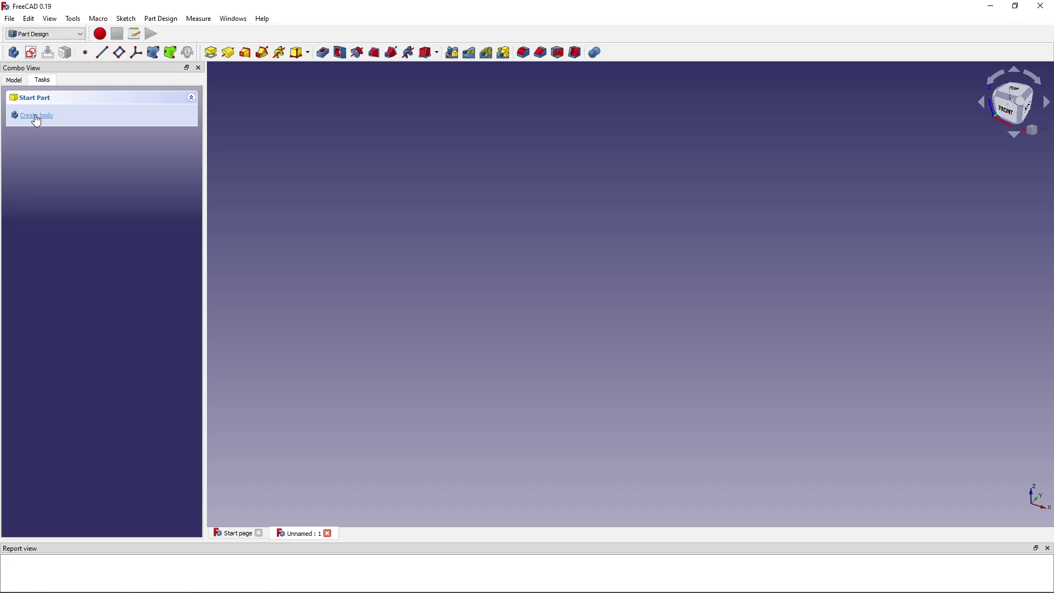
left_click(35, 34)
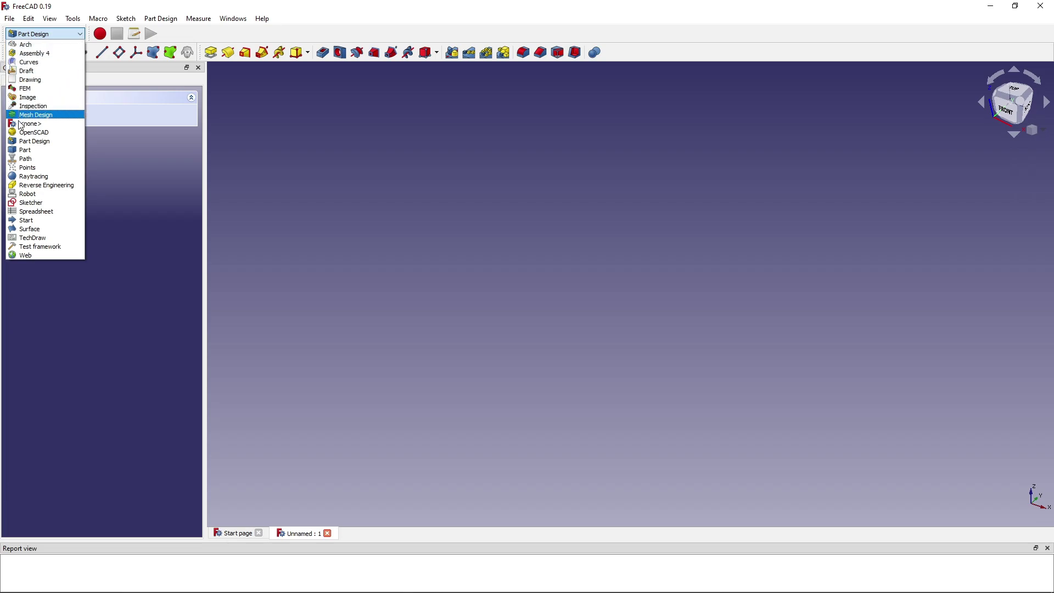
left_click(22, 142)
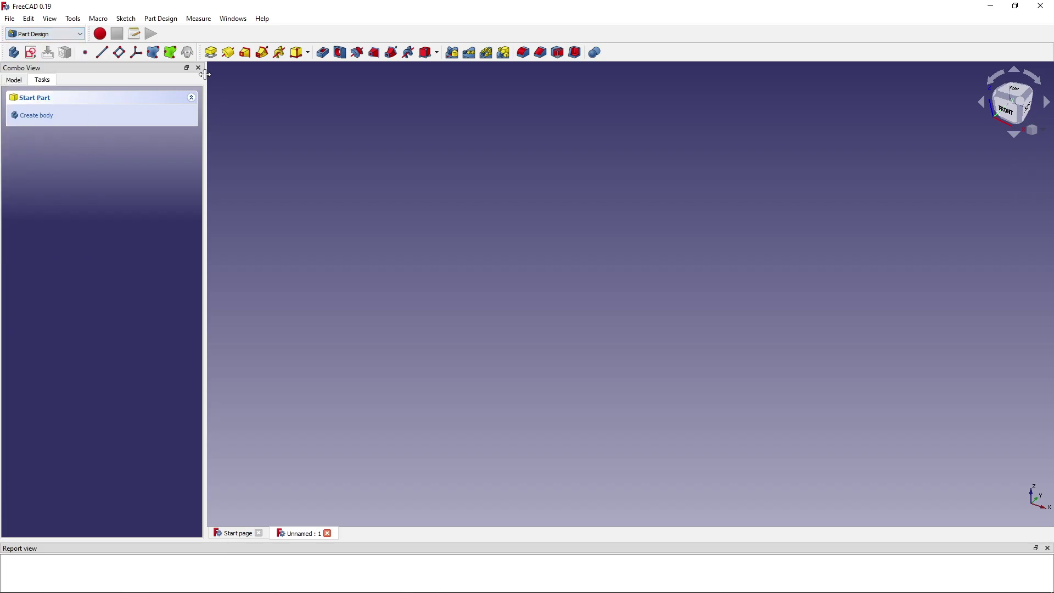
Create a new body in the empty document.
left_click(32, 58)
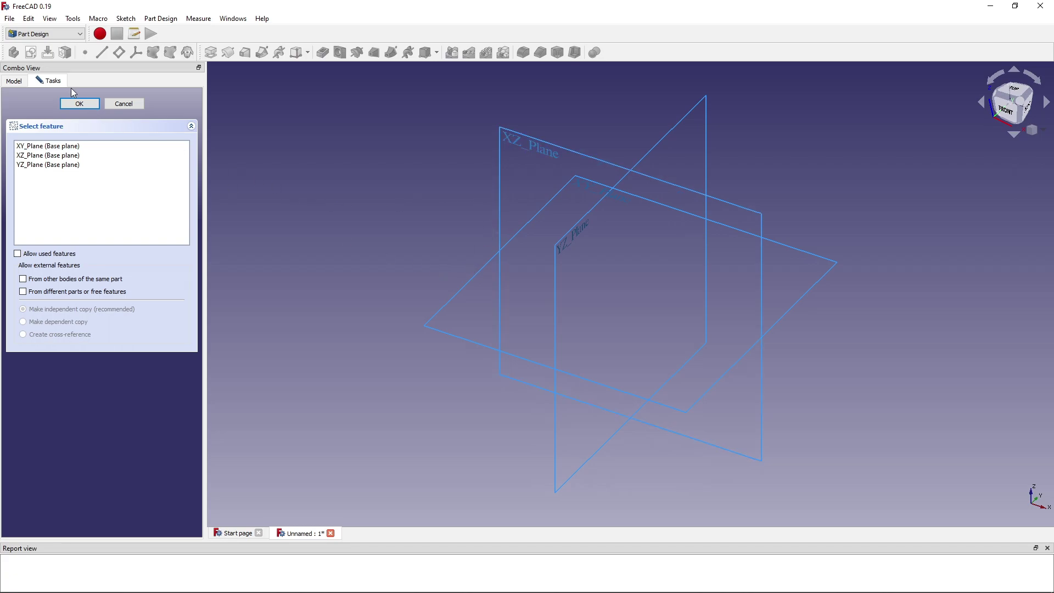
left_click(124, 104)
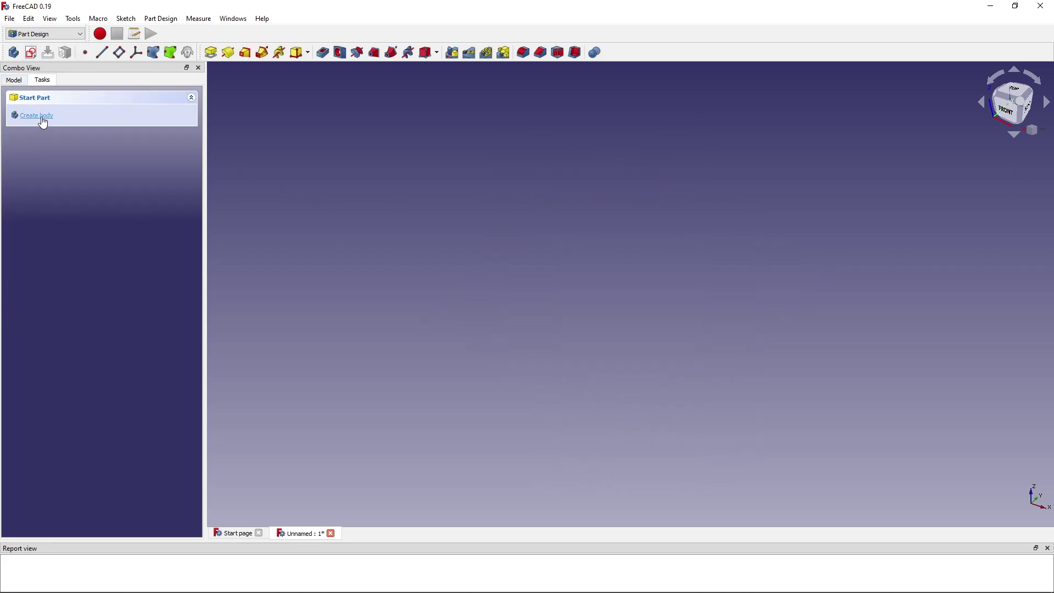
left_click(24, 85)
left_click(32, 115)
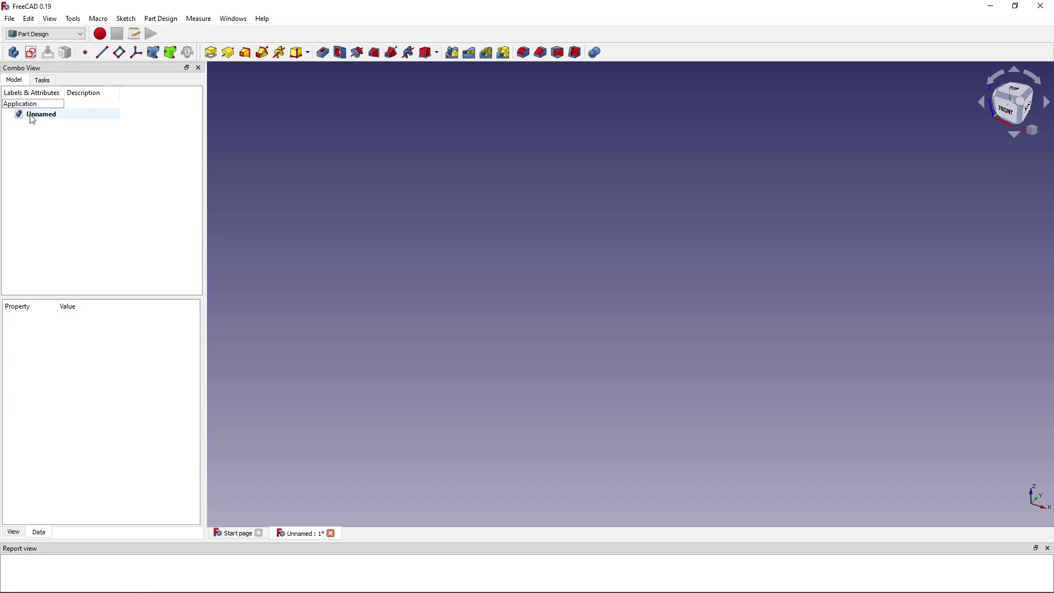
left_click(44, 81)
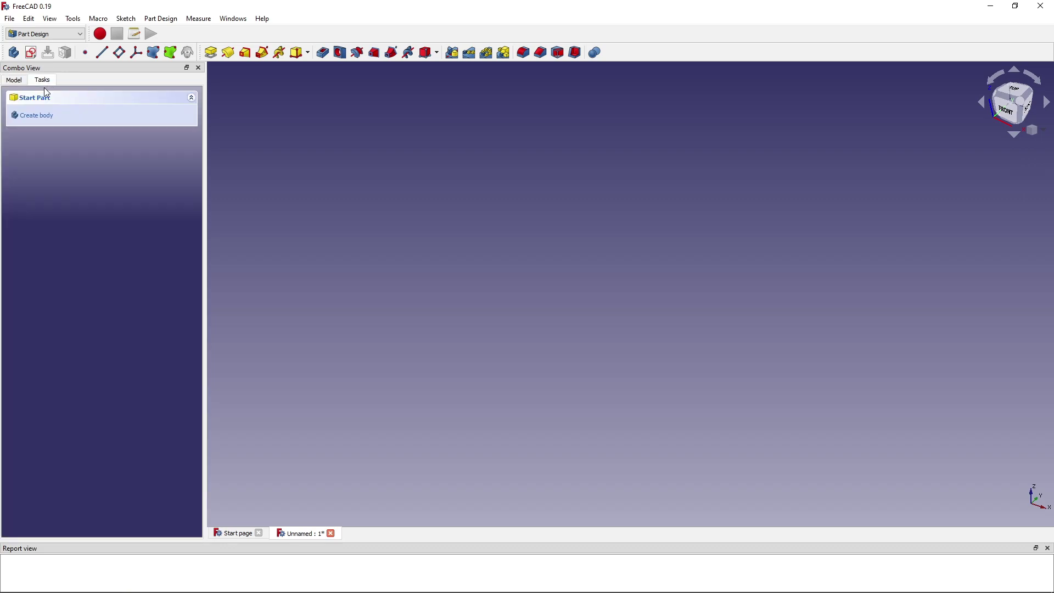
left_click(37, 117)
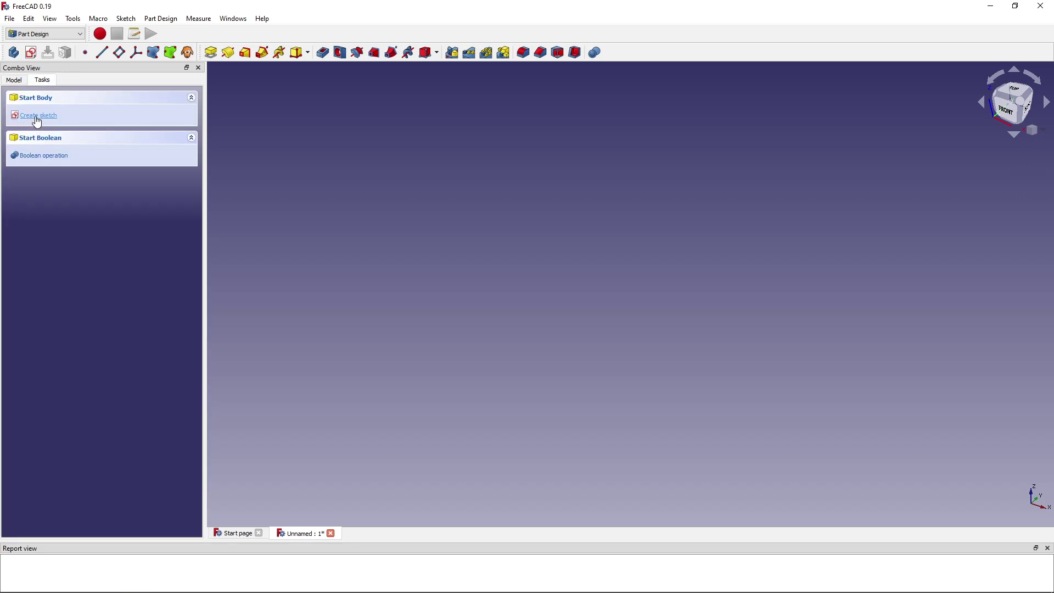
Start a new sketch in the body on the XY plane.
left_click(14, 83)
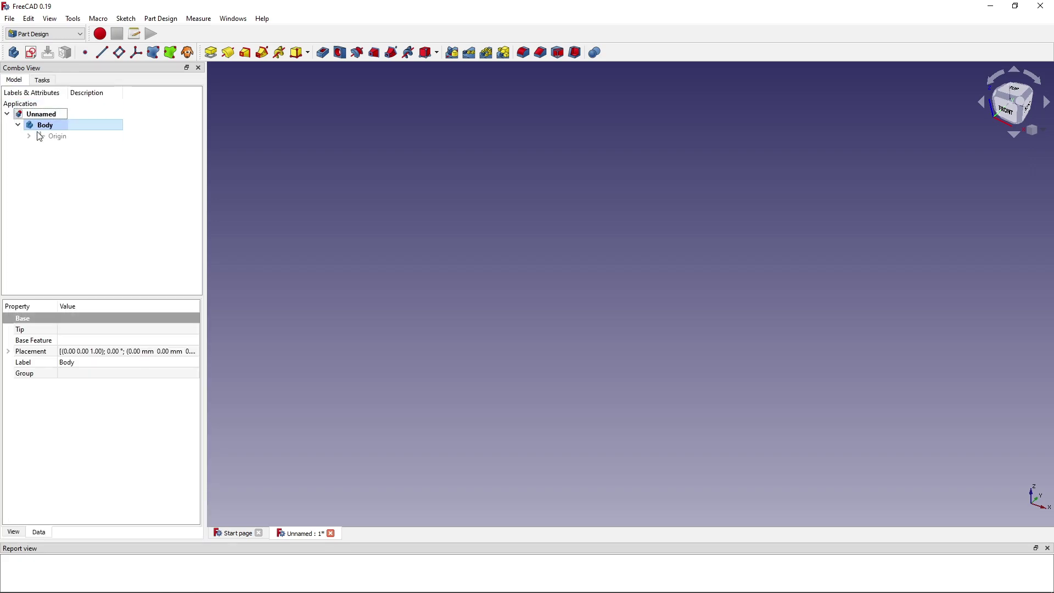
left_click(42, 84)
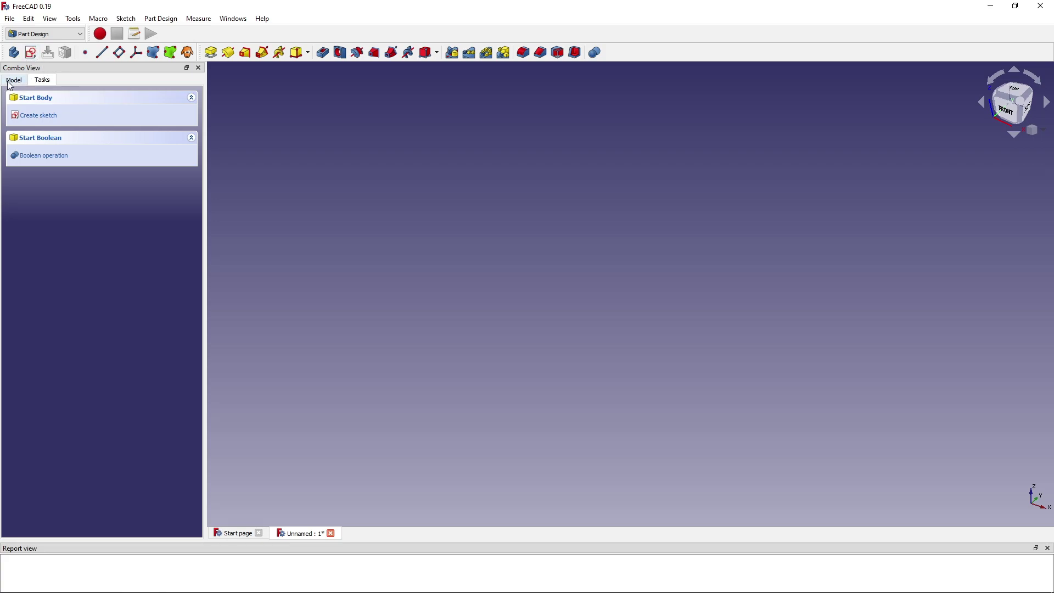
left_click(36, 115)
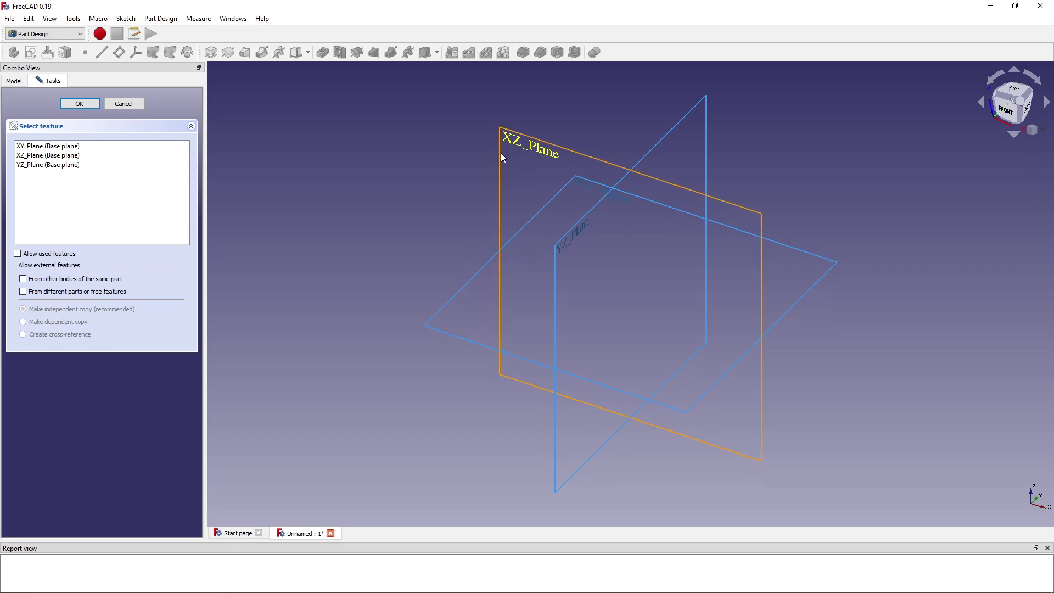
left_click(481, 273)
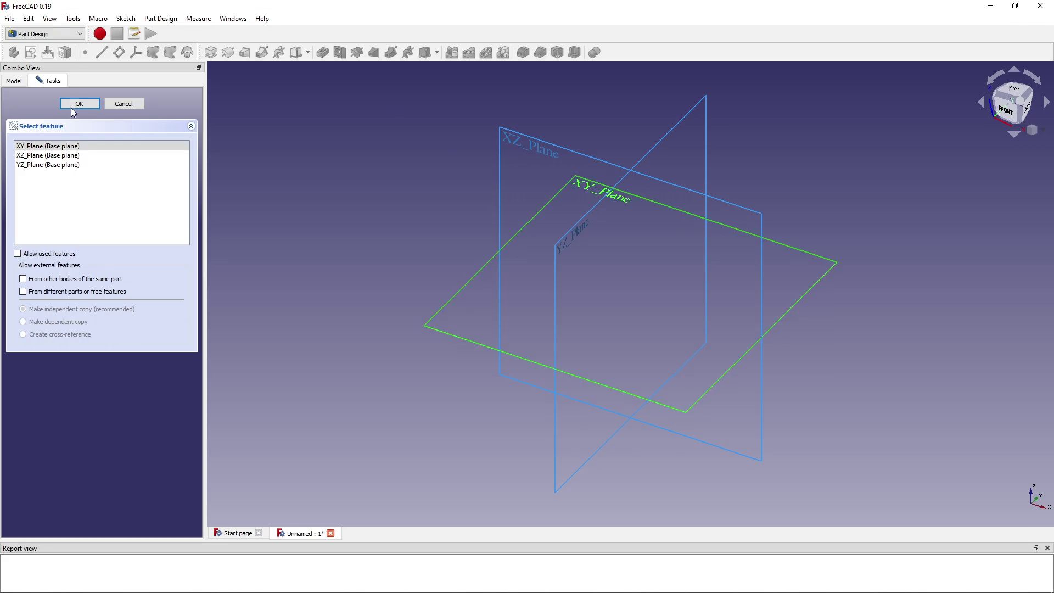
left_click(80, 104)
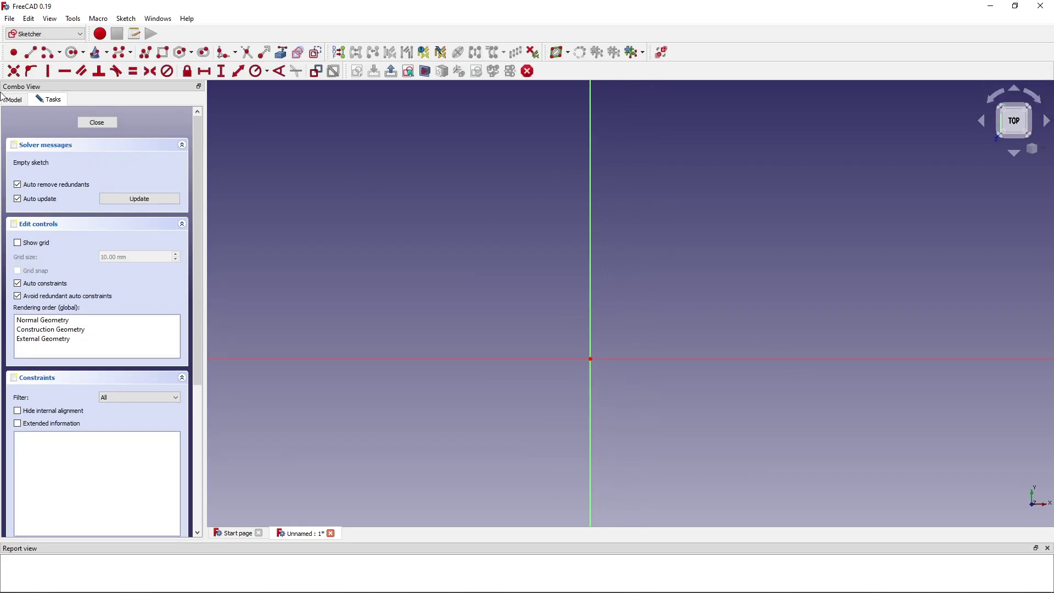
Draw the block's left side about 31 mm up the Y axis from the origin, its base along the X axis, and a matching vertical right side.
left_click(31, 52)
left_click(591, 359)
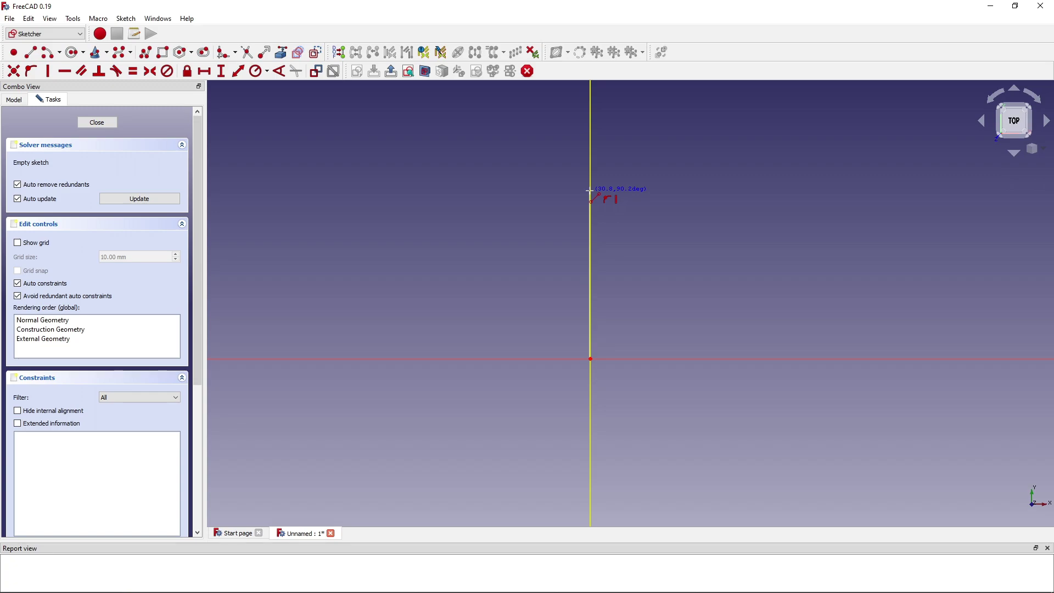
left_click(590, 190)
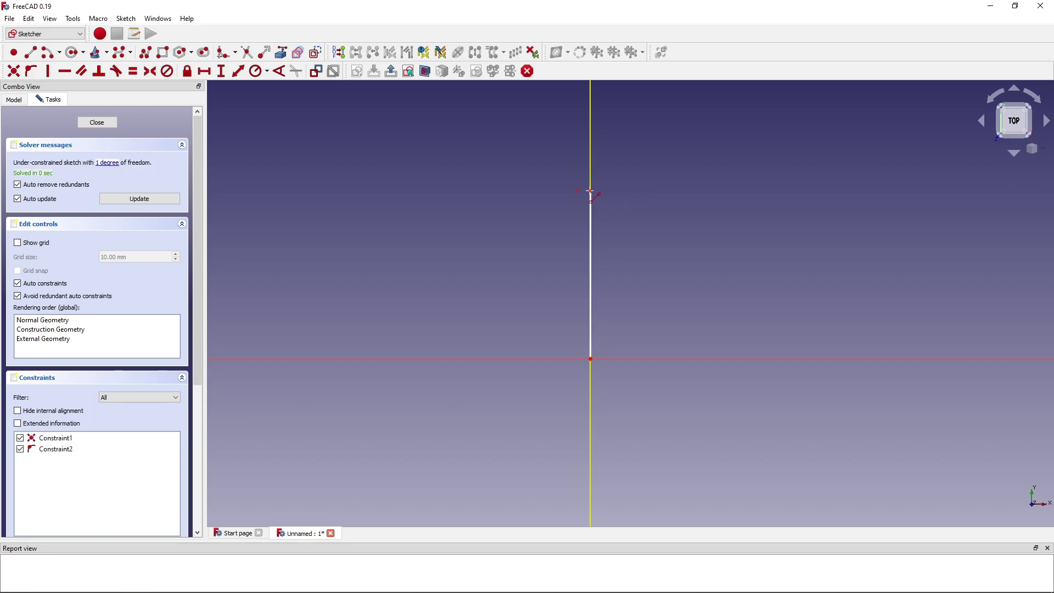
left_click(591, 359)
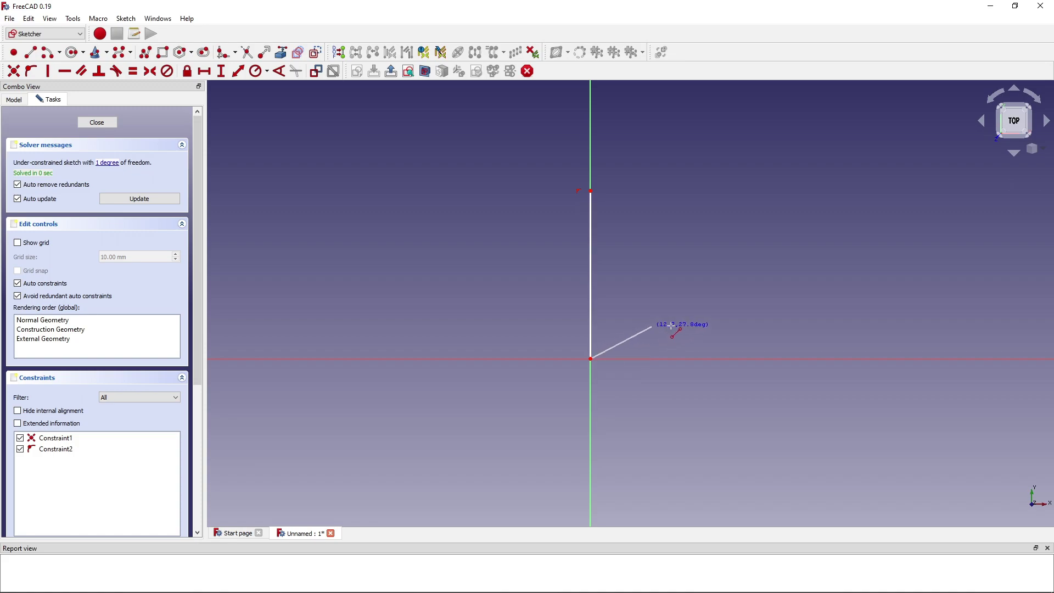
left_click(759, 359)
left_click(759, 358)
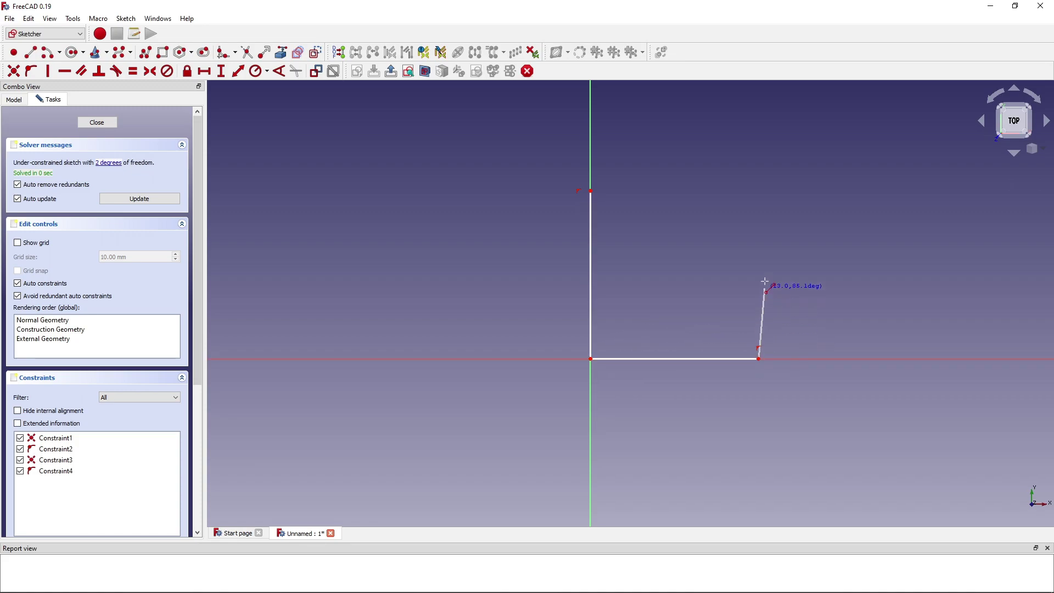
left_click(757, 188)
left_click(758, 188)
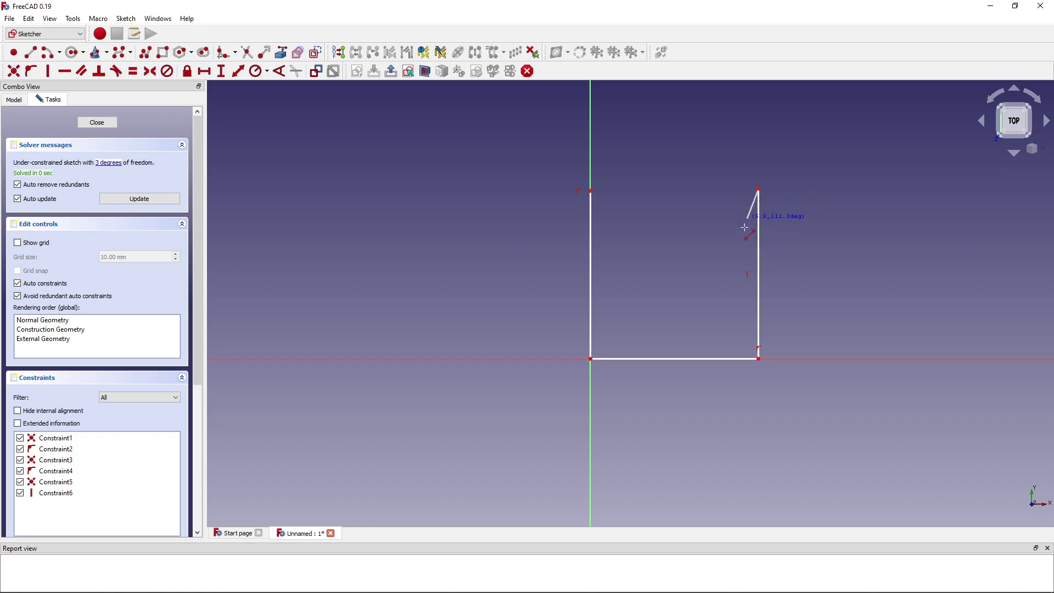
Draw the V groove's right slope inward from the right side's upper end, followed by a small three-sided relief slot at its foot.
left_click(698, 274)
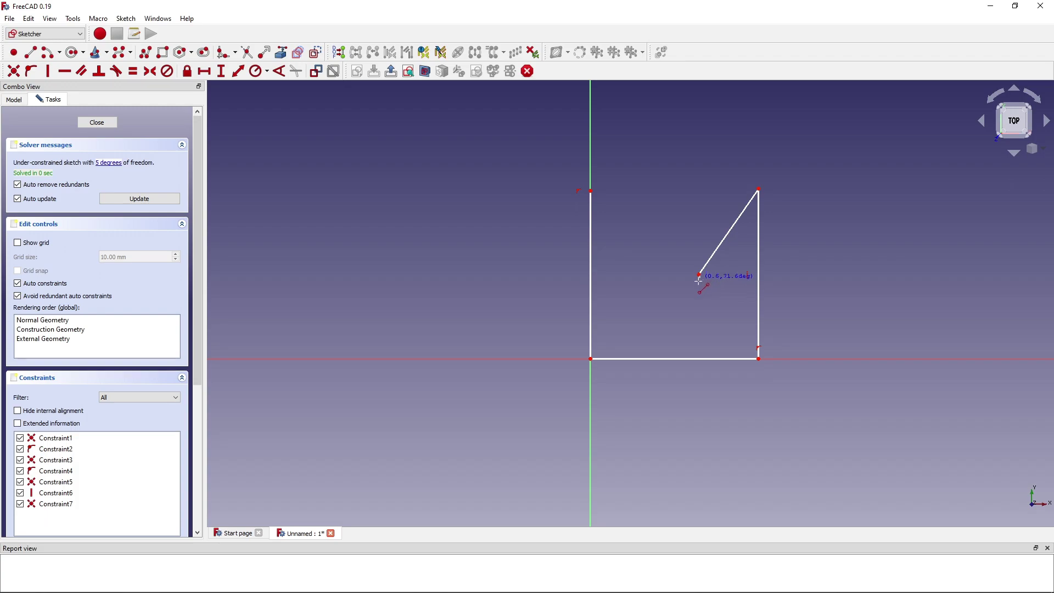
left_click(698, 294)
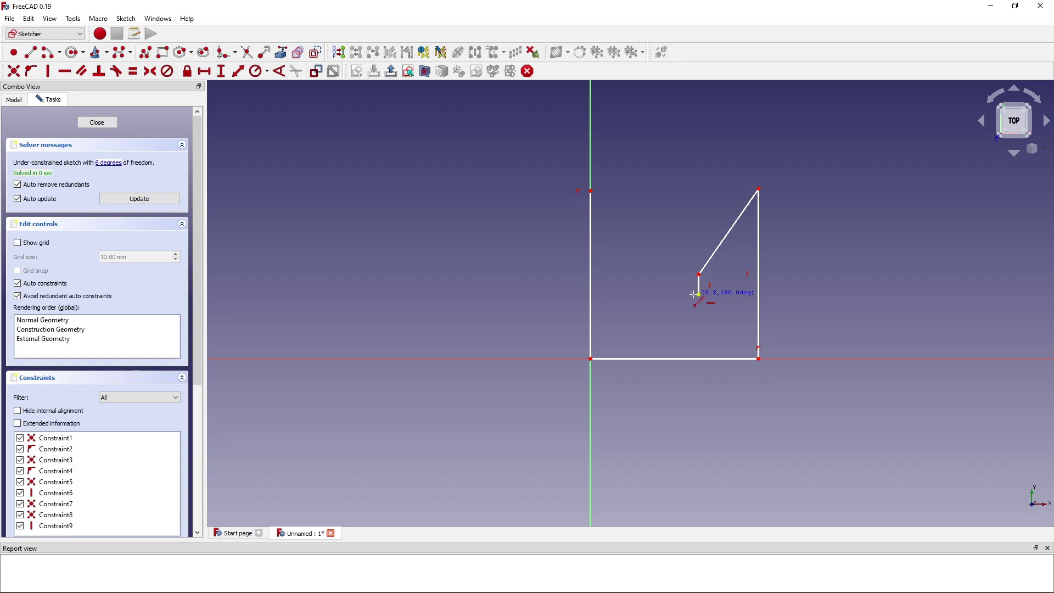
left_click(678, 294)
left_click(678, 279)
right_click(678, 279)
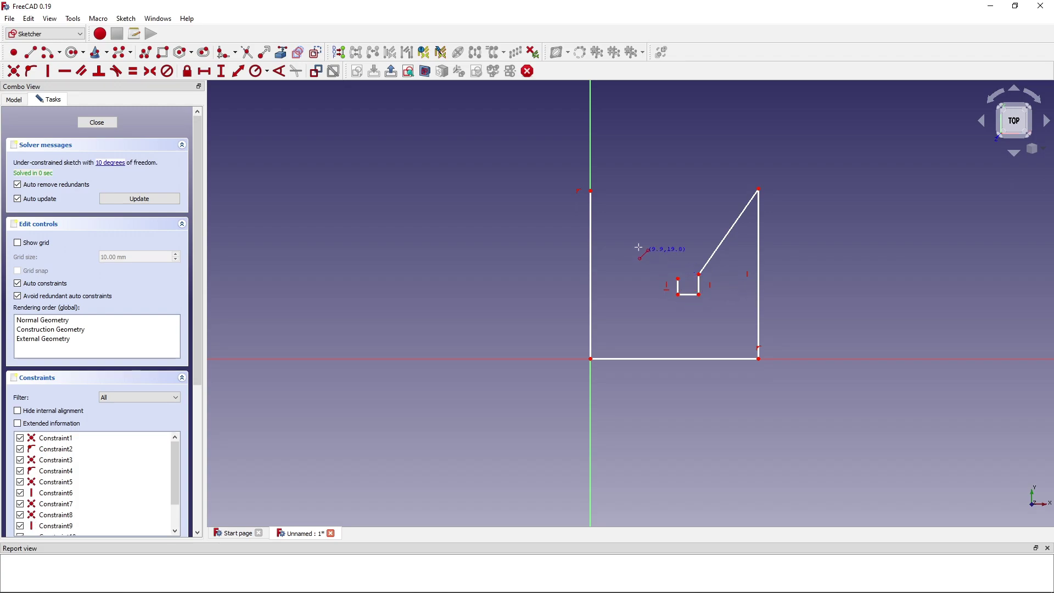
Join the left side's upper end to the relief slot with a sloped line, and pull that slot corner outward to widen the slot.
left_click(591, 191)
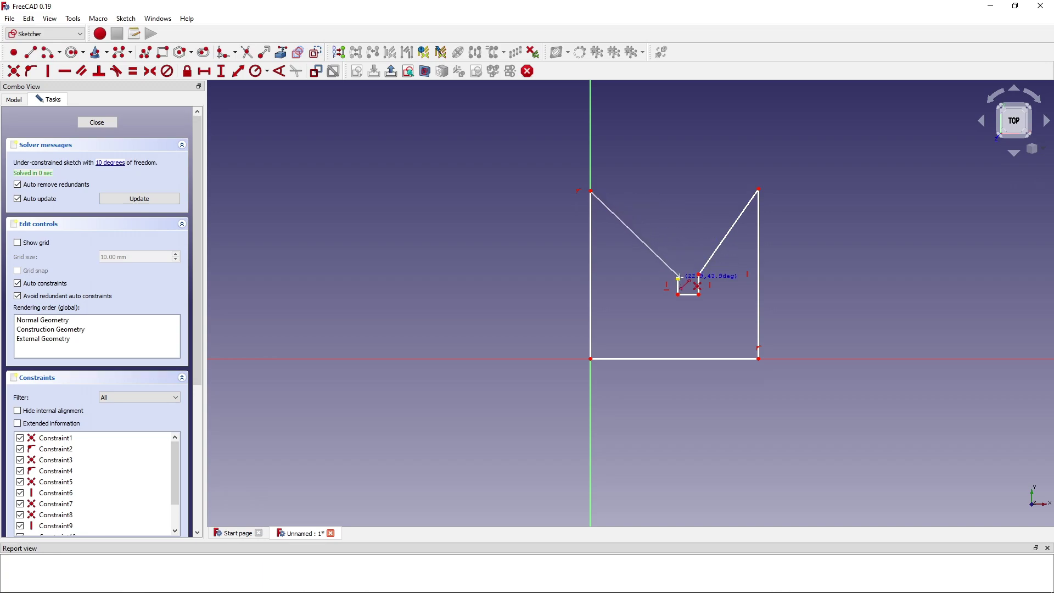
left_click(677, 279)
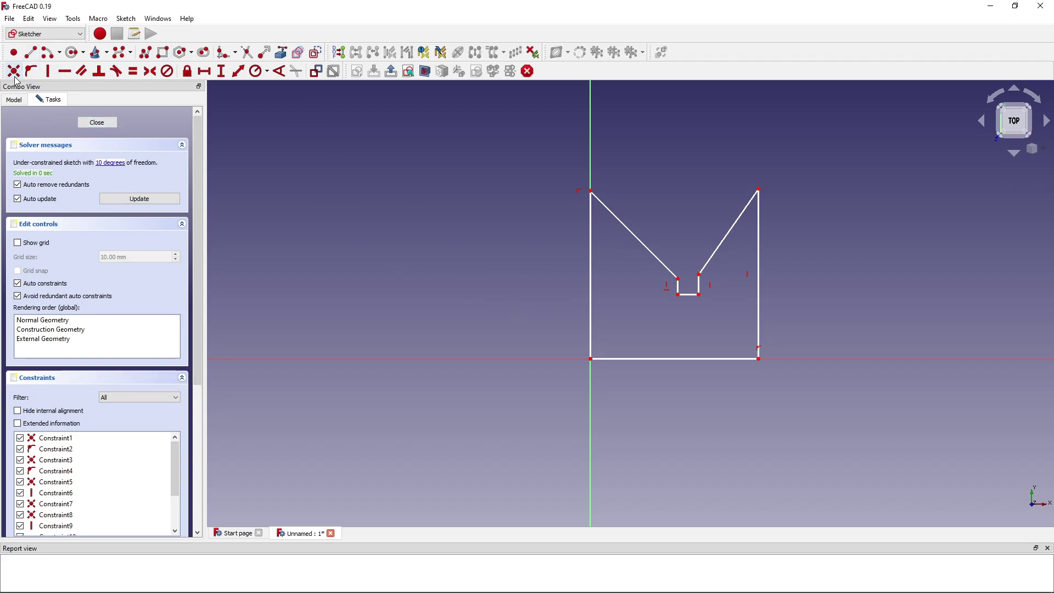
mouse_move(671, 271)
left_mouse_down()
mouse_move(638, 250)
mouse_move(662, 278)
left_mouse_up()
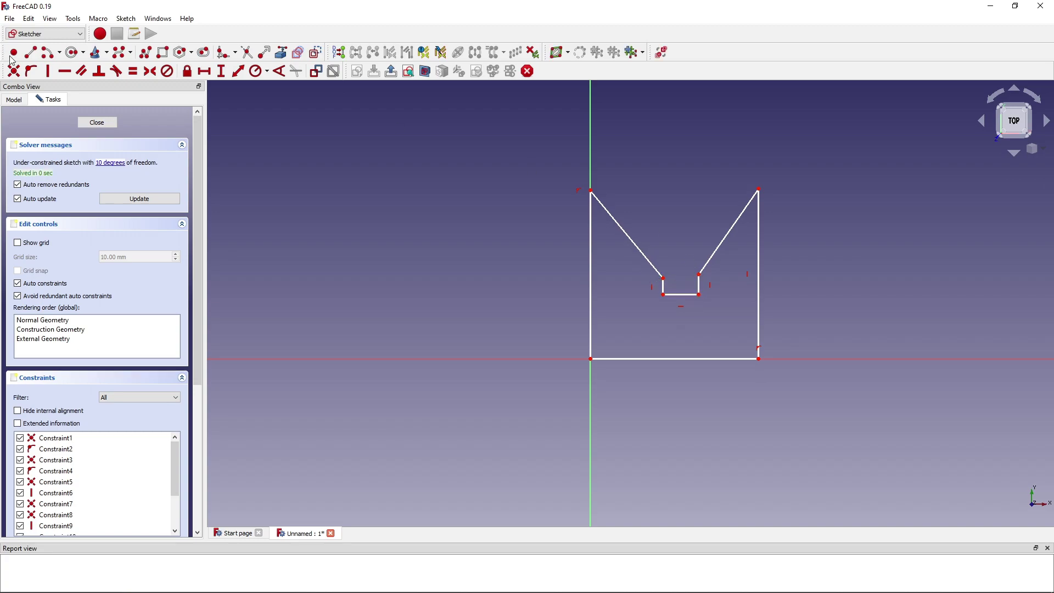
Delete the V groove's left sloped line.
left_click(30, 52)
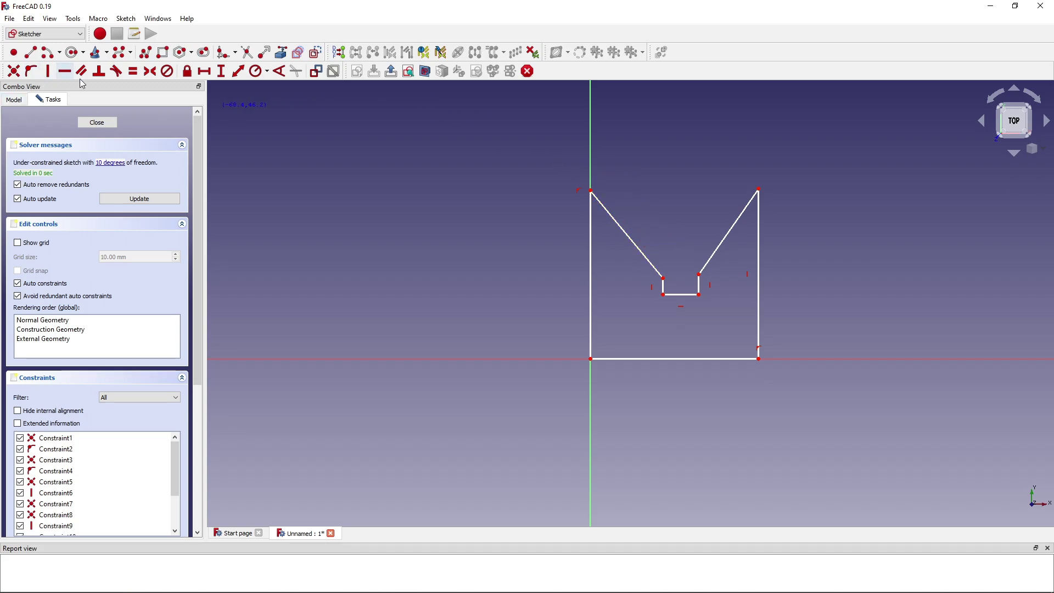
left_click(636, 243)
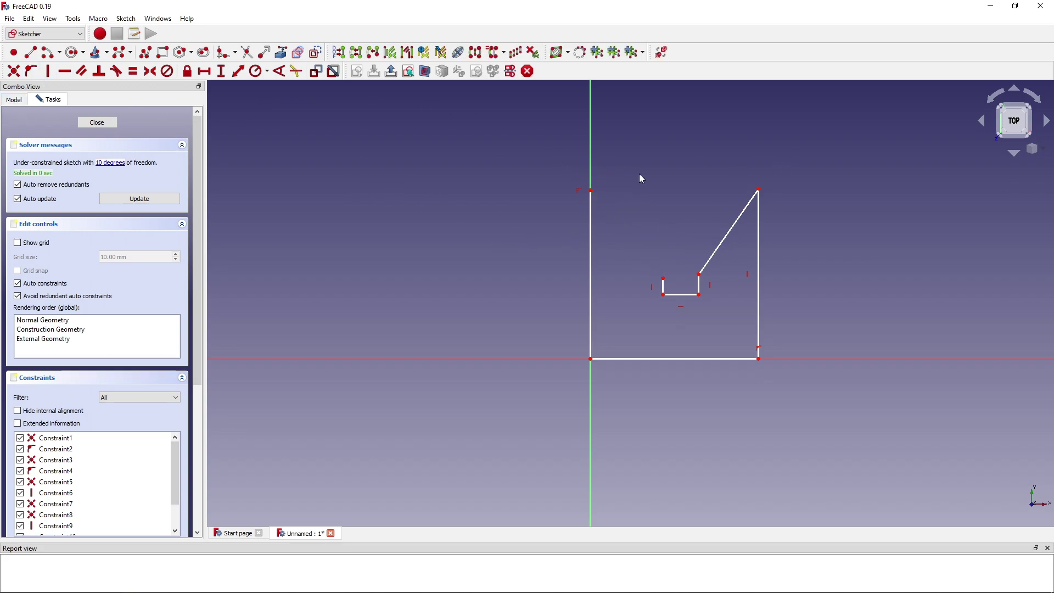
key("Delete")
Redraw the V groove's left slope from the left side's upper end, stopping just short of the relief slot's corner without connecting to it.
left_click(30, 52)
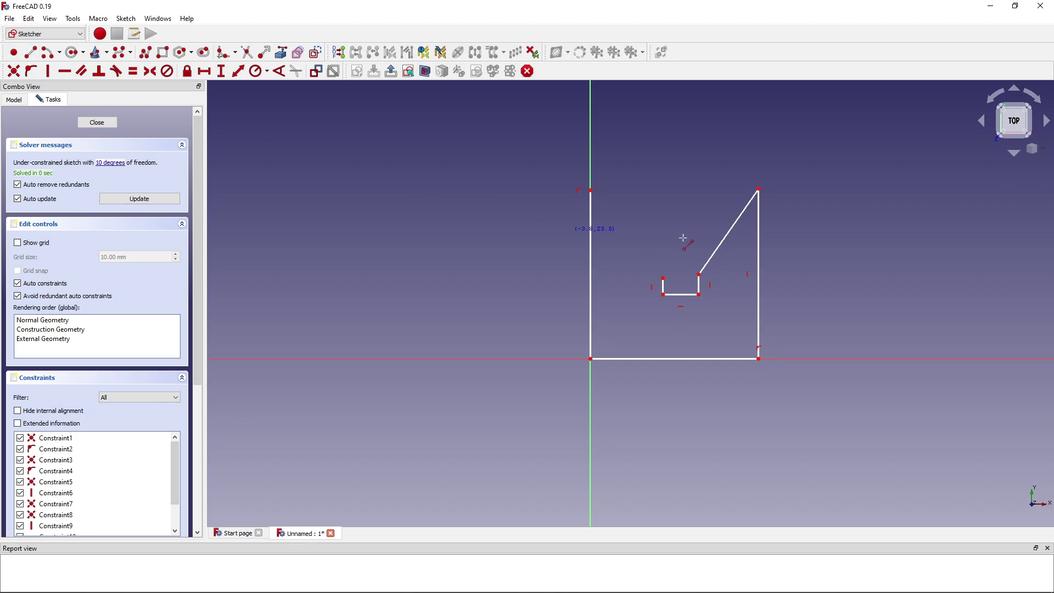
left_click(591, 190)
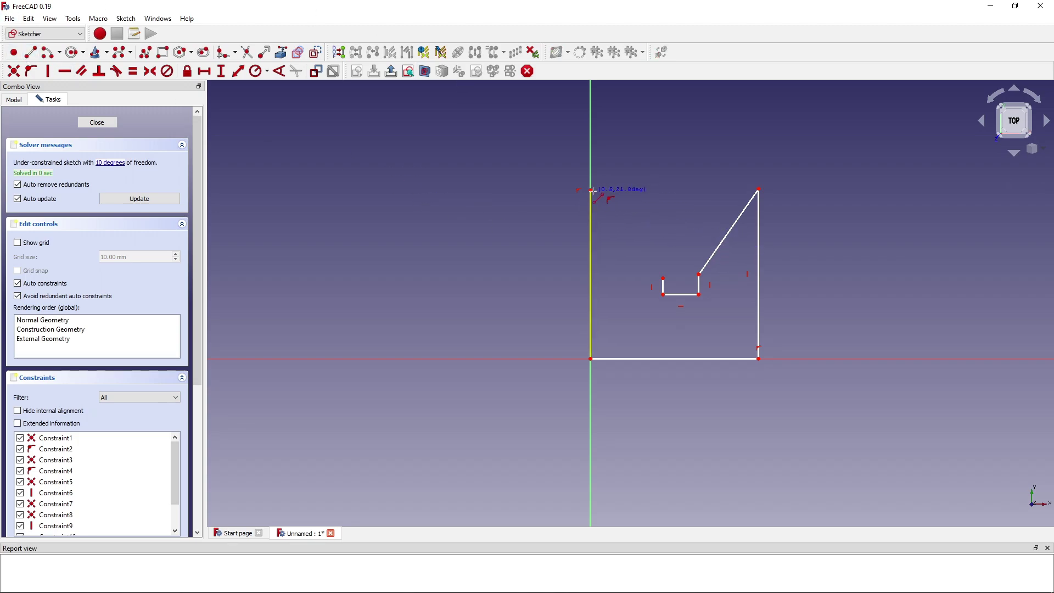
key("Escape")
left_click(28, 57)
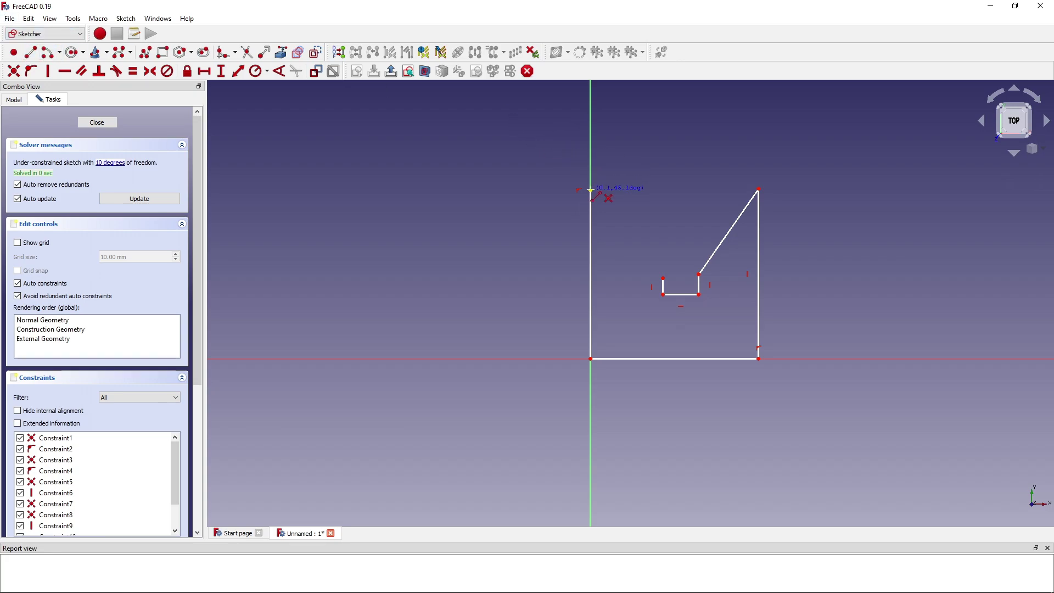
left_click(658, 275)
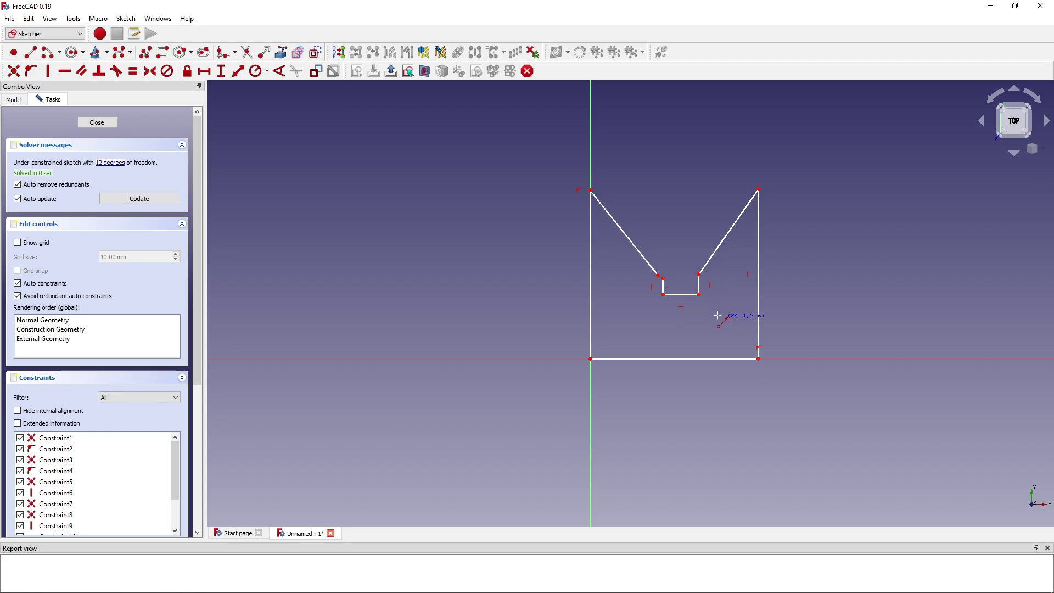
Join the left slope's lower end to the relief slot's upper left corner with a coincident constraint.
right_click(661, 283)
scroll(661, 283, "up", 5)
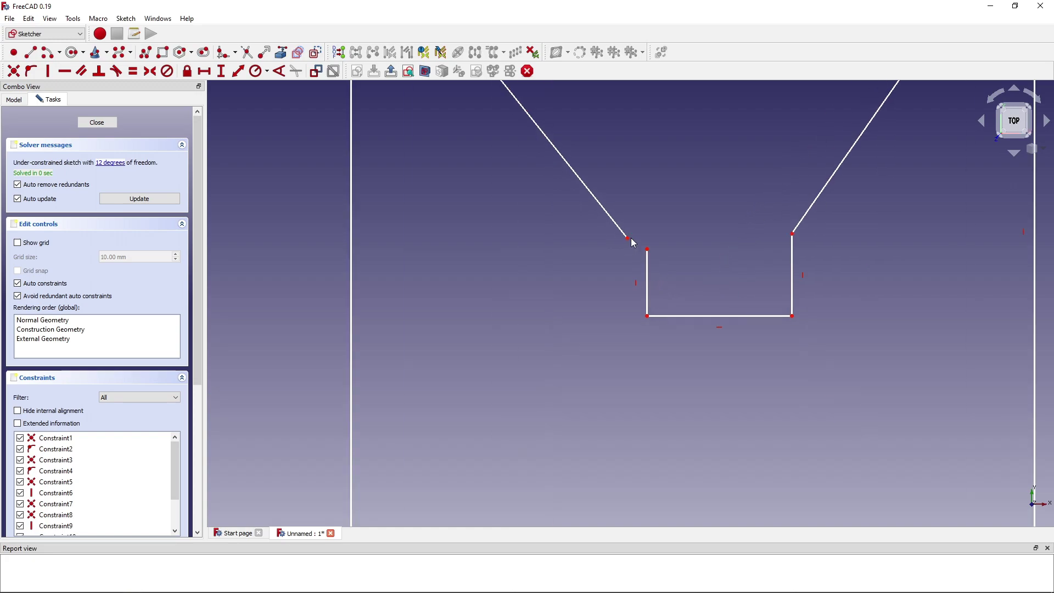
left_click_drag(628, 240, 649, 252)
scroll(680, 282, "down", 5)
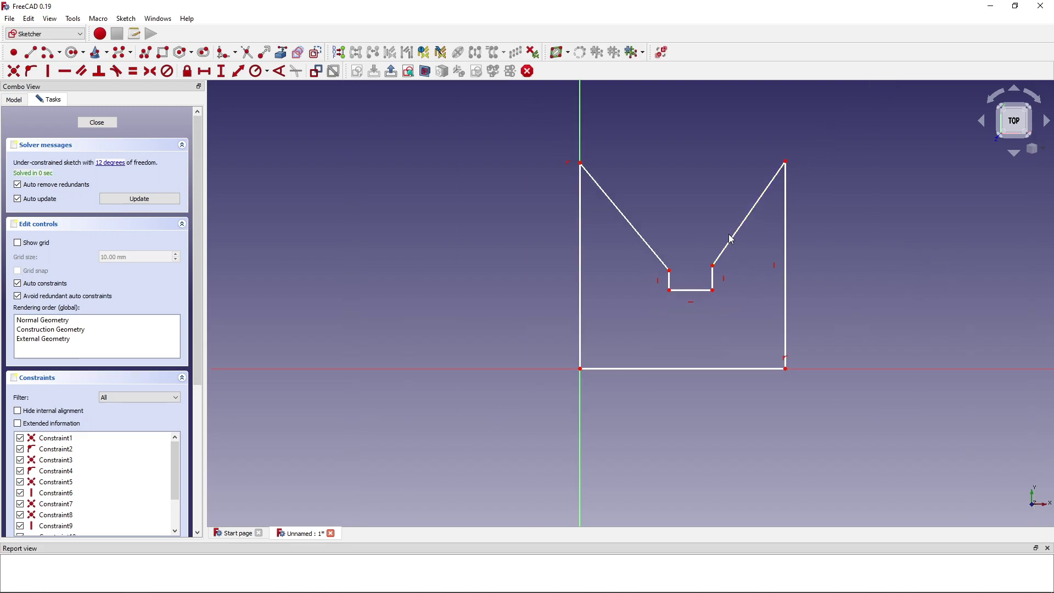
left_click_drag(673, 286, 788, 314)
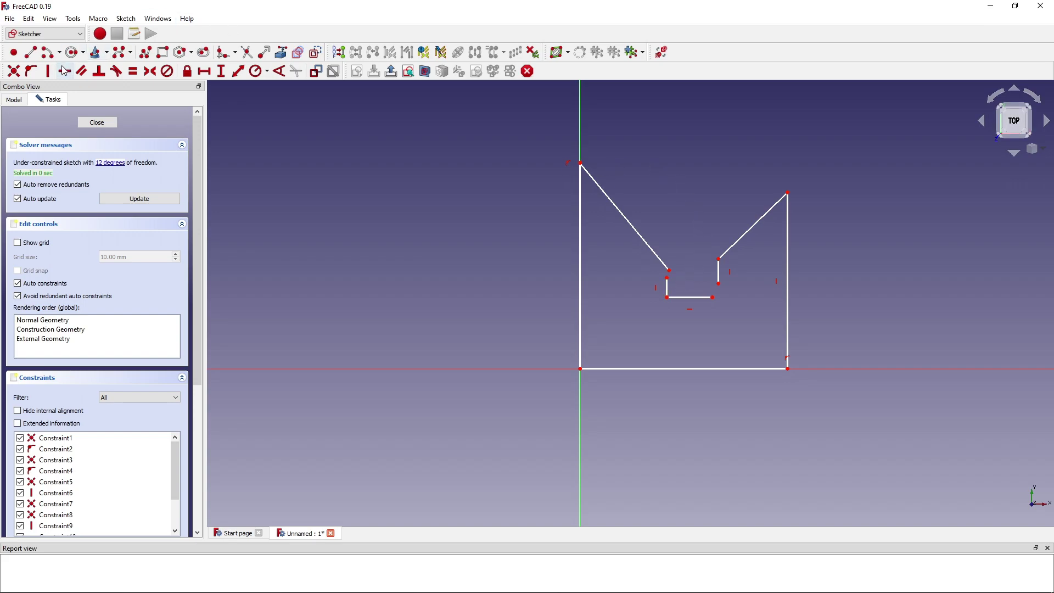
left_click(669, 281)
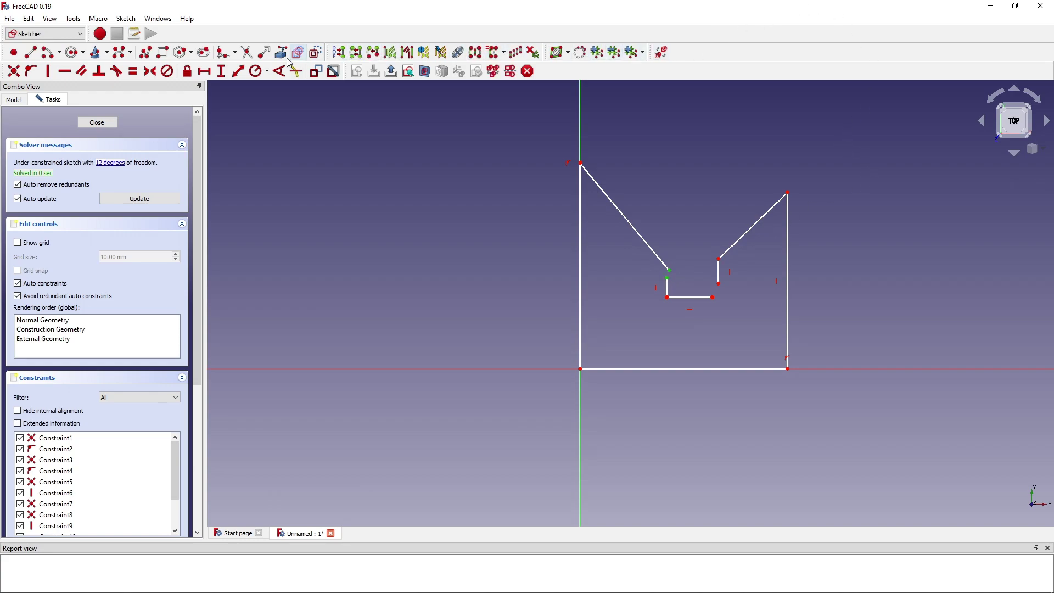
left_click(14, 74)
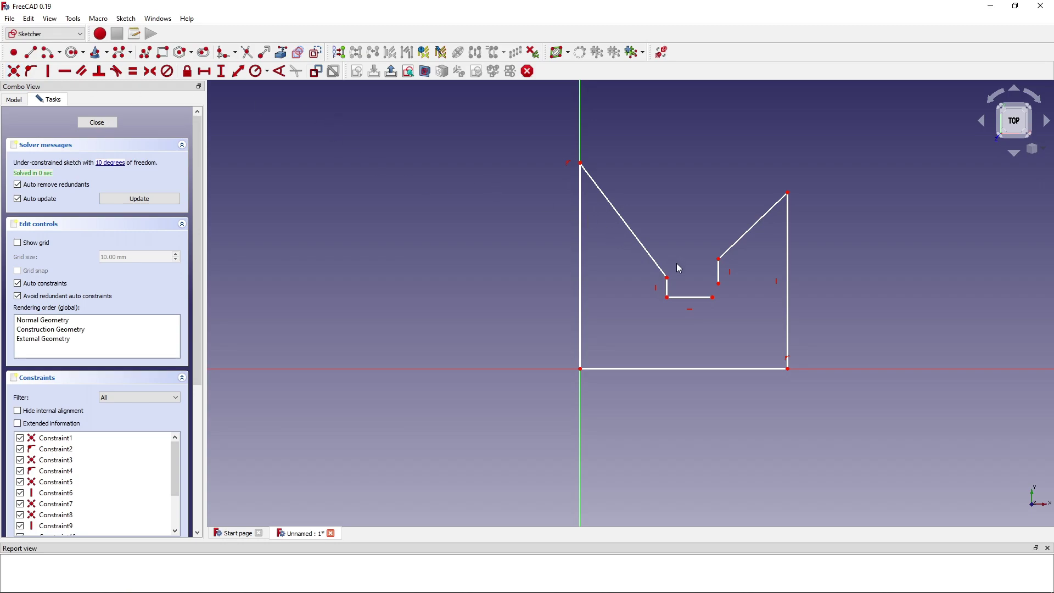
Join the relief slot's bottom edge to the lower end of its right side with a coincident constraint.
mouse_move(670, 288)
left_mouse_down()
mouse_move(724, 278)
mouse_move(677, 280)
left_mouse_up()
left_click(712, 300)
left_click(719, 284)
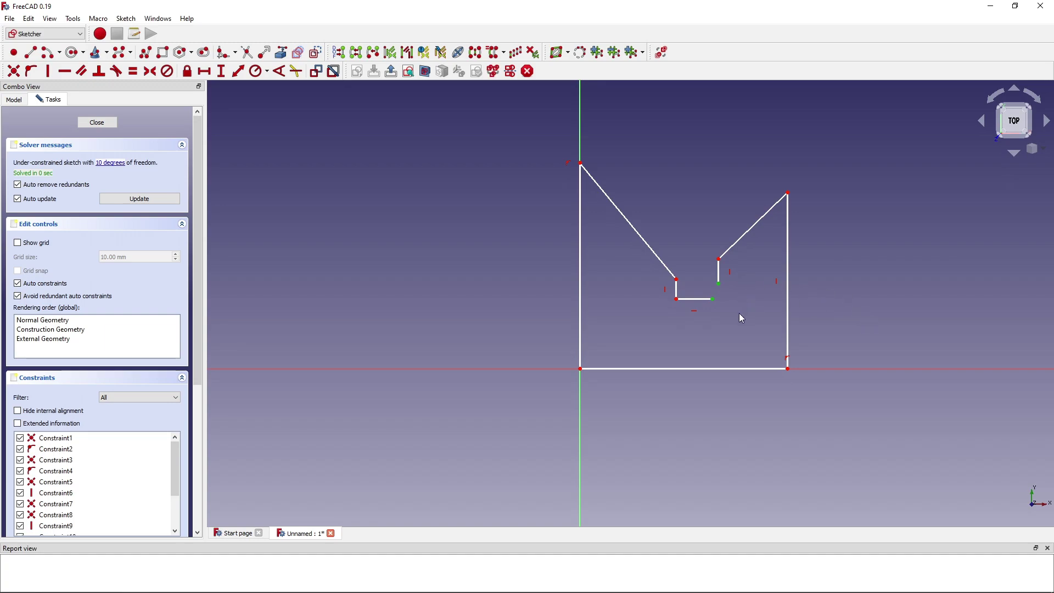
key("c")
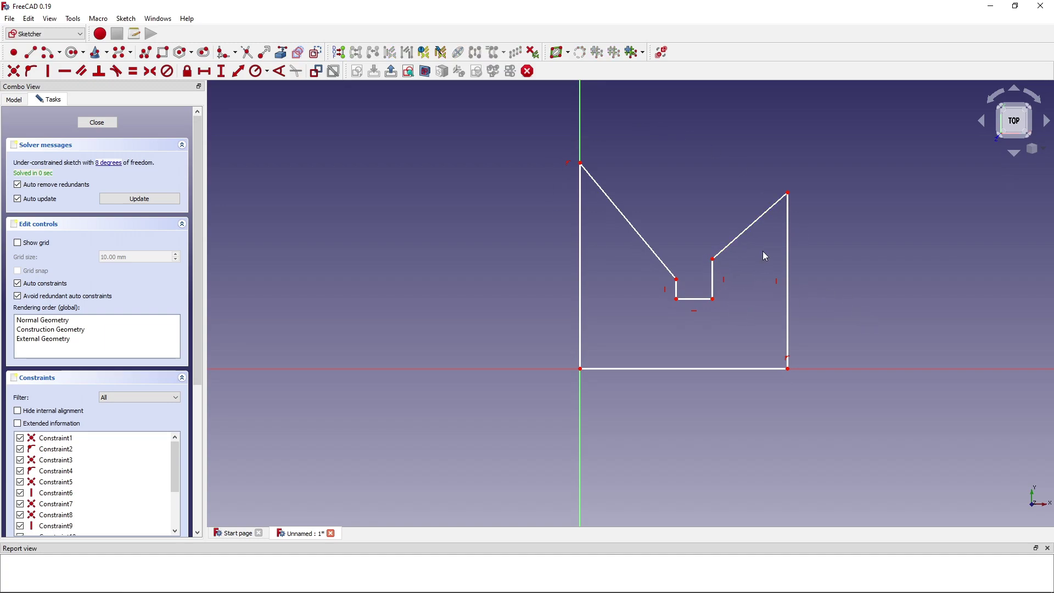
Reposition both ends of the V groove's left slope and constrain the two outer vertical sides to equal length.
mouse_move(670, 280)
left_mouse_down()
mouse_move(594, 313)
mouse_move(708, 242)
mouse_move(642, 256)
mouse_move(660, 255)
left_mouse_up()
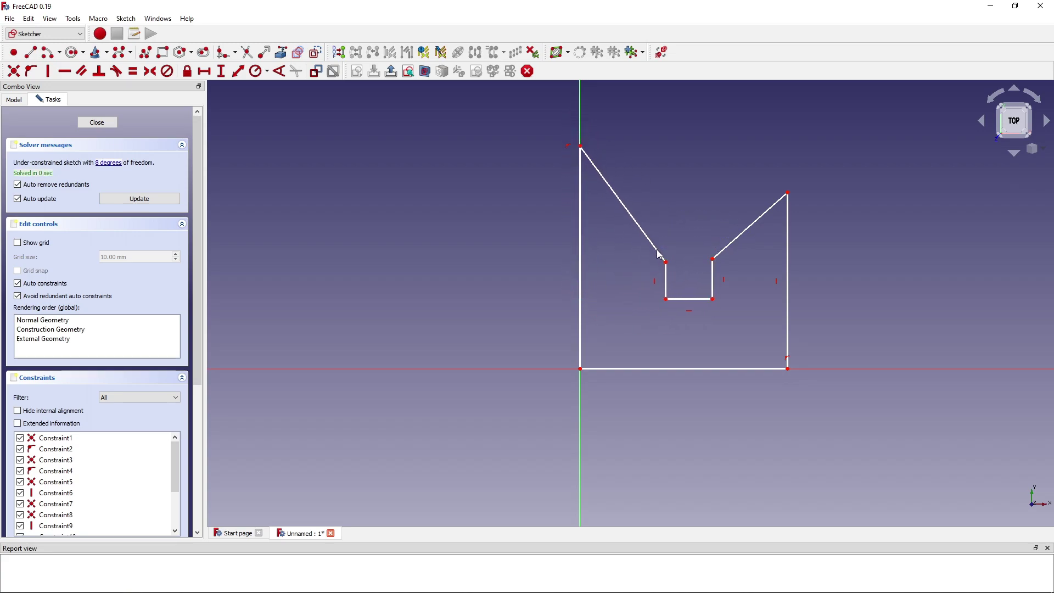
left_click_drag(581, 147, 581, 176)
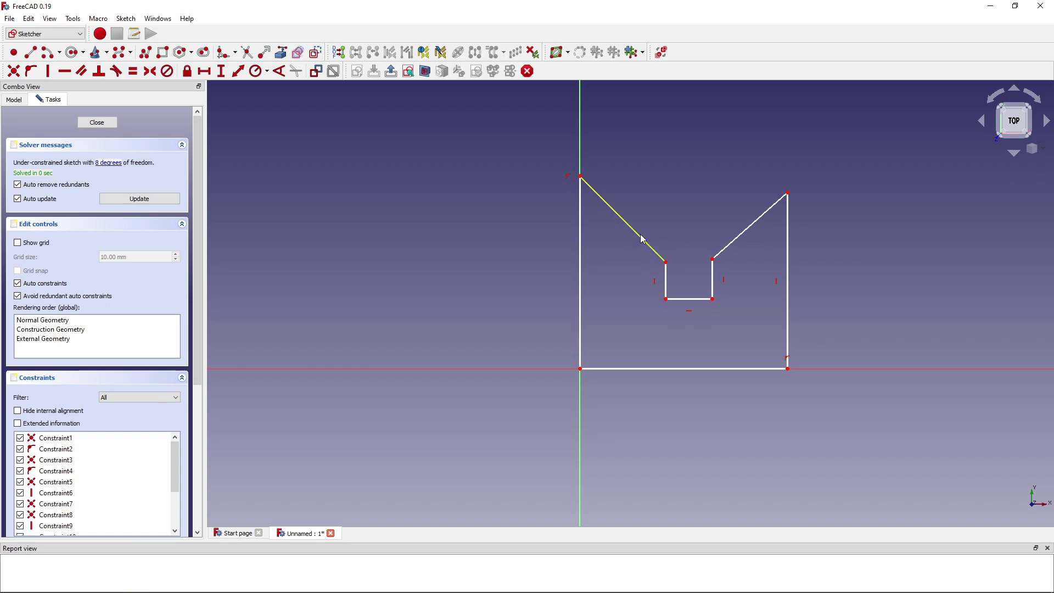
left_click(579, 205)
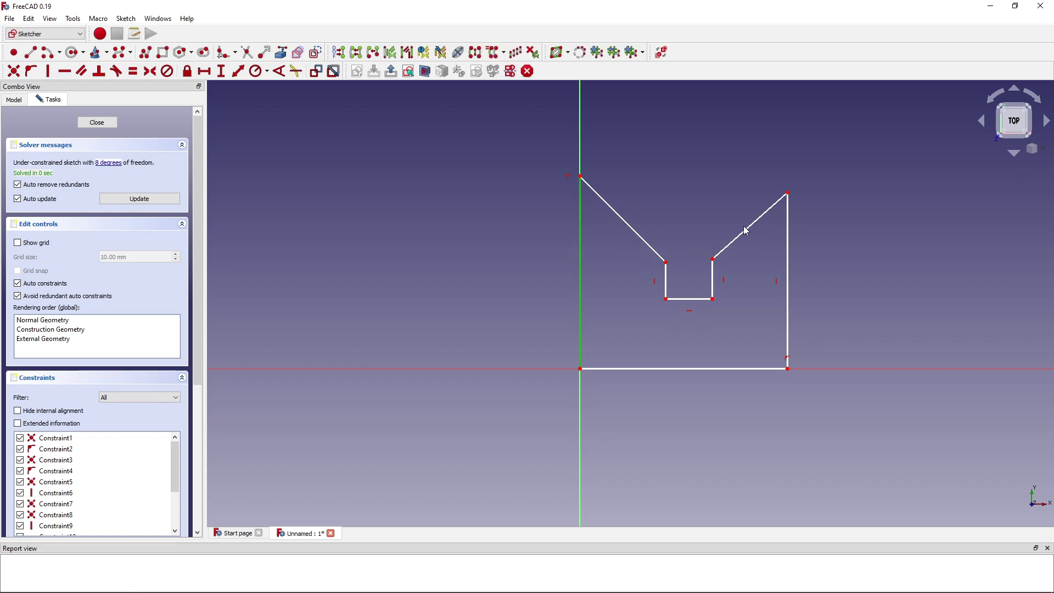
left_click(788, 223)
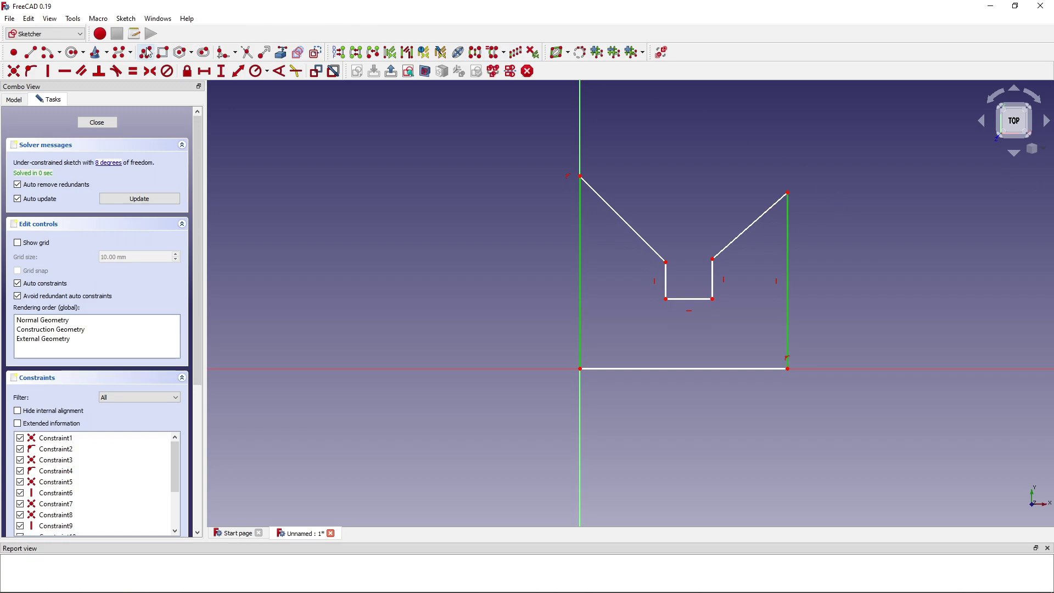
left_click(137, 75)
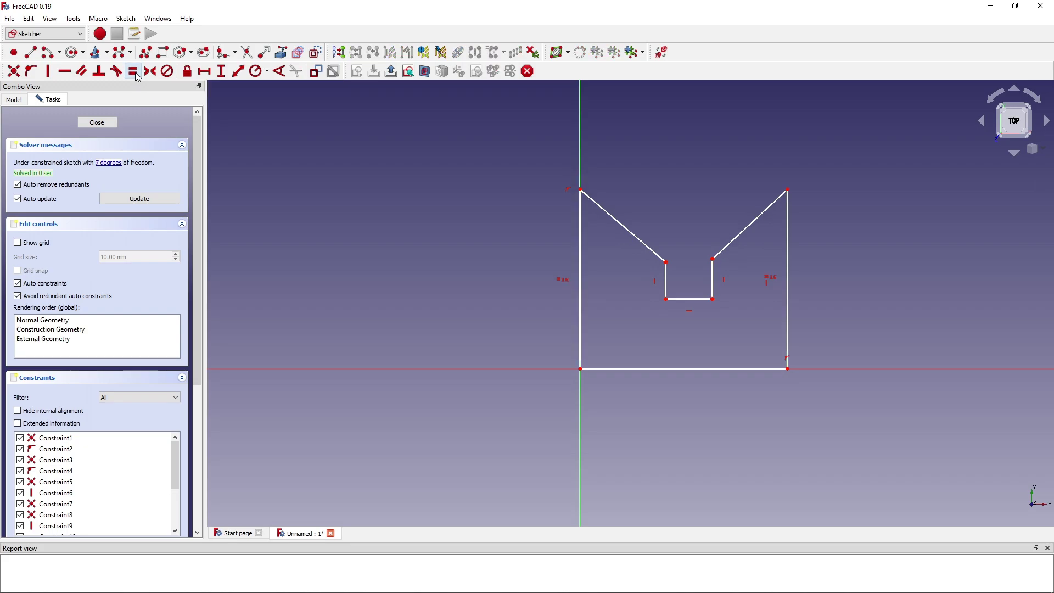
Adjust the relief slot's position and constrain its two vertical sides to equal length.
left_click_drag(666, 281, 641, 257)
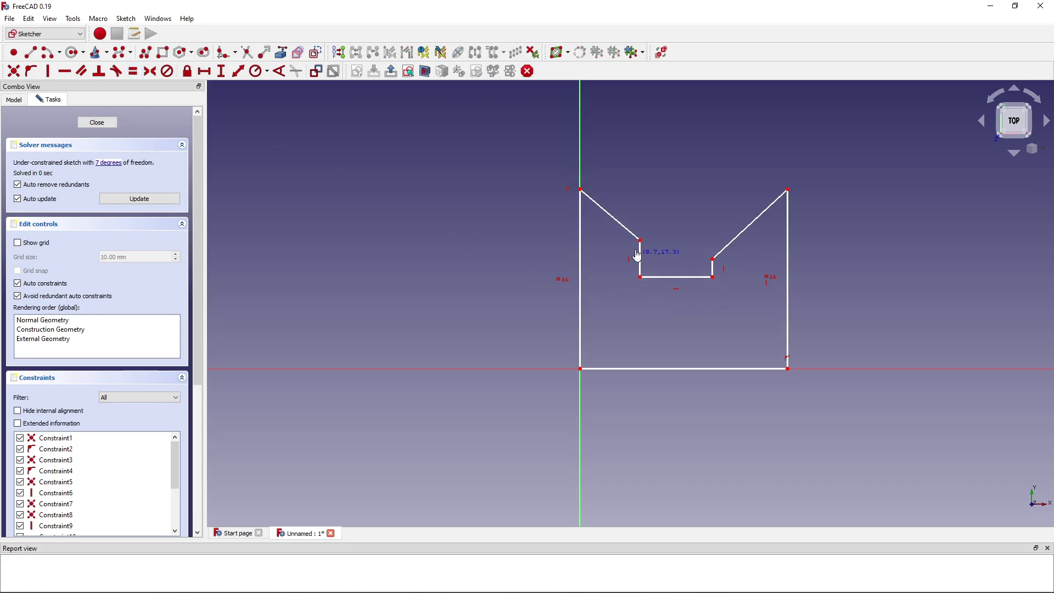
mouse_move(583, 196)
left_mouse_down()
mouse_move(588, 98)
mouse_move(590, 240)
mouse_move(589, 190)
left_mouse_up()
mouse_move(645, 245)
left_mouse_down()
mouse_move(662, 275)
mouse_move(668, 257)
mouse_move(695, 266)
mouse_move(712, 245)
mouse_move(661, 240)
left_mouse_up()
left_click(707, 255)
left_click(661, 256)
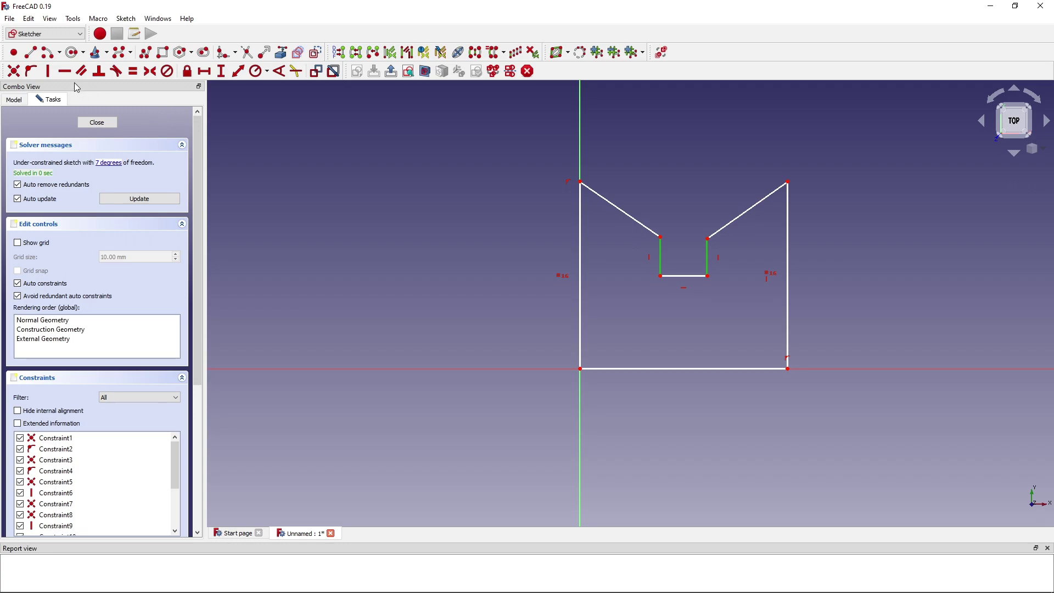
left_click(135, 73)
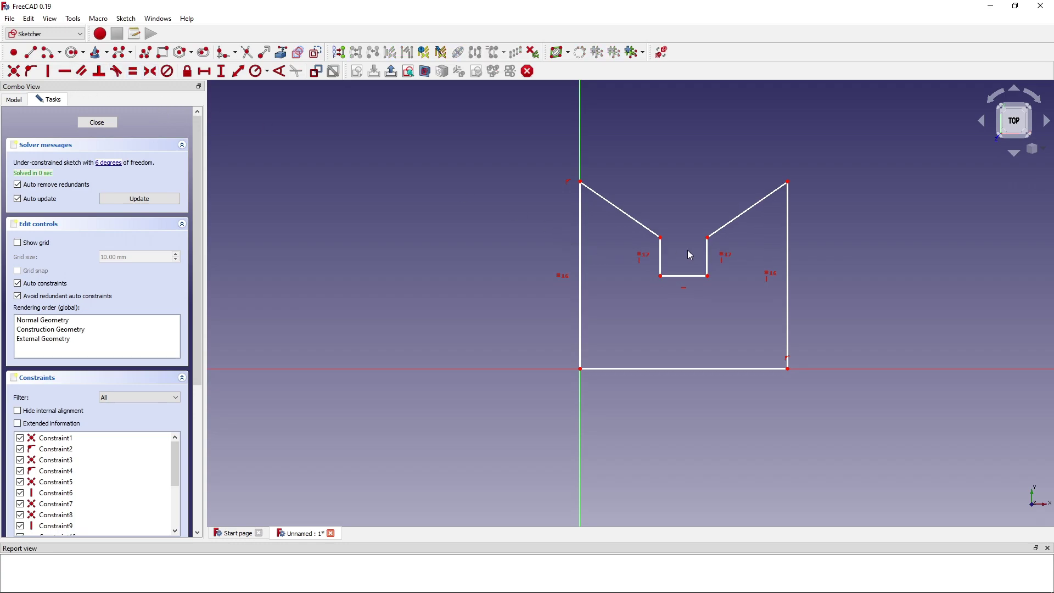
Compare the profile with the V Drill Guide.jpg reference picture and move the relief slot lower to deepen the V groove.
left_click_drag(661, 237, 681, 251)
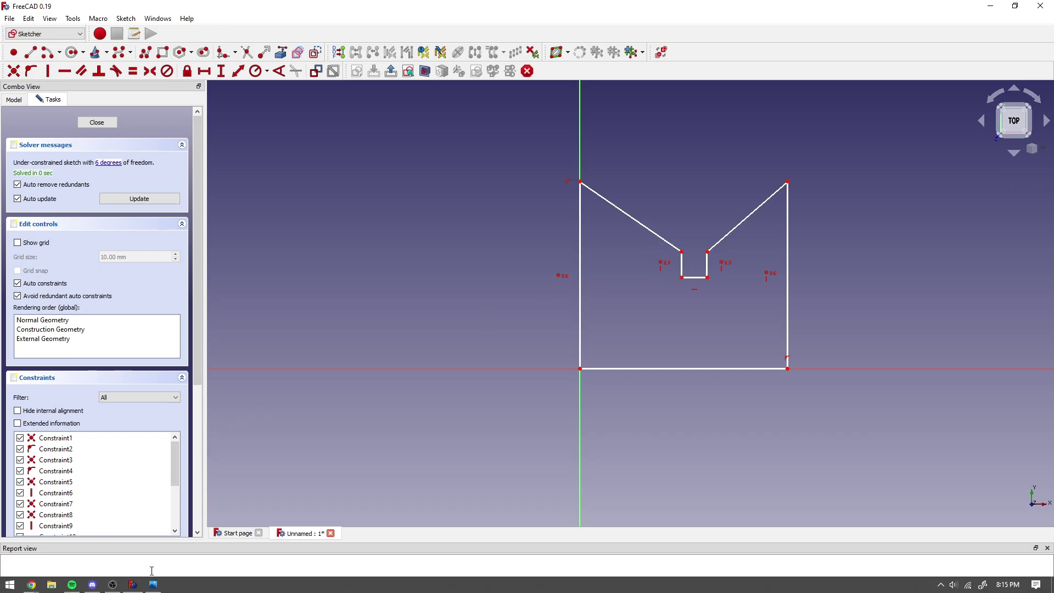
left_click(153, 584)
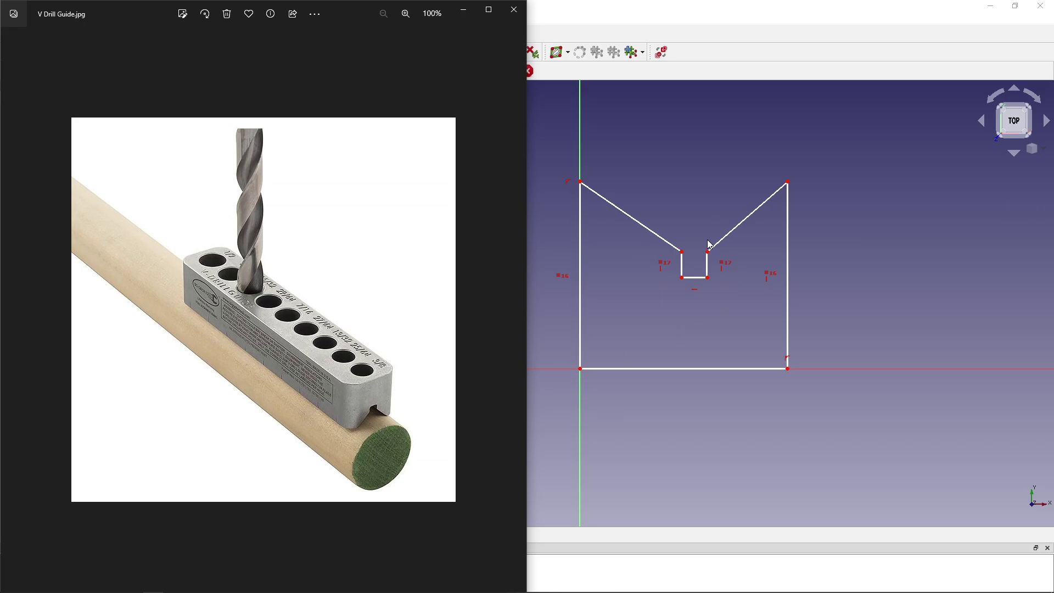
left_click(714, 183)
mouse_move(685, 257)
left_mouse_down()
mouse_move(682, 285)
mouse_move(655, 278)
left_mouse_up()
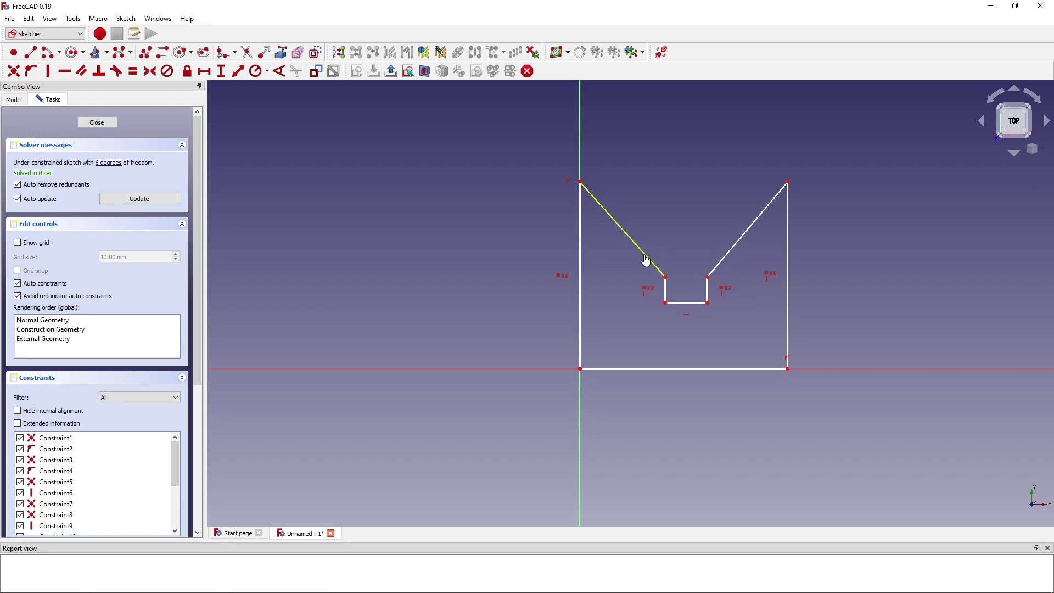
Constrain the V groove's left and right slopes perpendicular to each other.
left_click(644, 254)
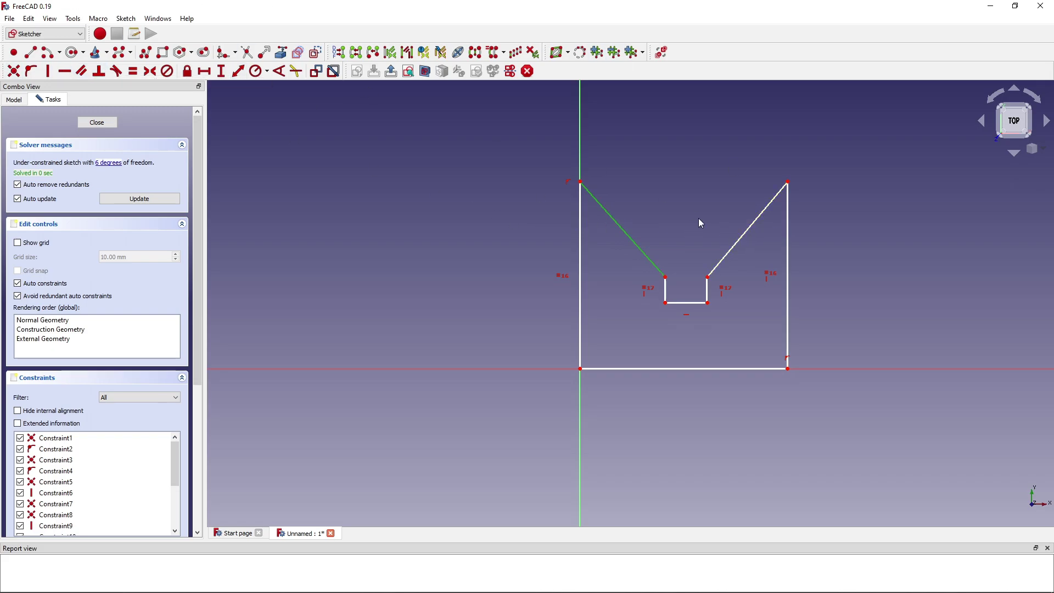
left_click(738, 241)
left_click(105, 76)
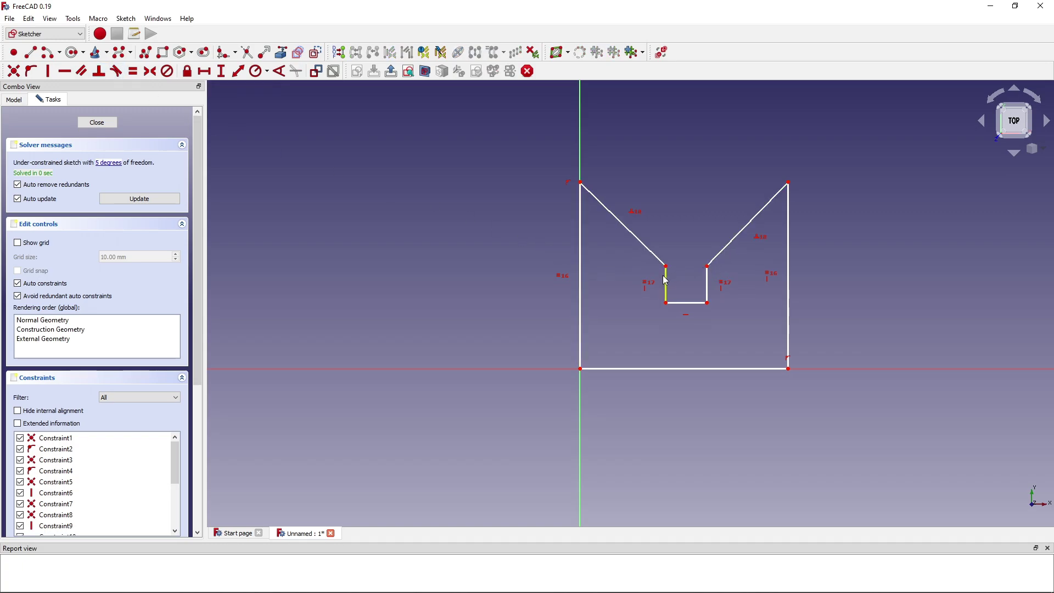
Narrow the relief slot slightly and constrain the V groove's two slopes to equal length.
mouse_move(666, 282)
left_mouse_down()
mouse_move(669, 253)
mouse_move(610, 249)
mouse_move(692, 261)
mouse_move(635, 264)
mouse_move(701, 265)
mouse_move(635, 266)
mouse_move(725, 258)
mouse_move(614, 270)
mouse_move(717, 274)
mouse_move(604, 273)
mouse_move(696, 271)
mouse_move(614, 260)
mouse_move(635, 273)
mouse_move(684, 262)
mouse_move(647, 278)
mouse_move(665, 278)
mouse_move(589, 281)
mouse_move(673, 301)
left_mouse_up()
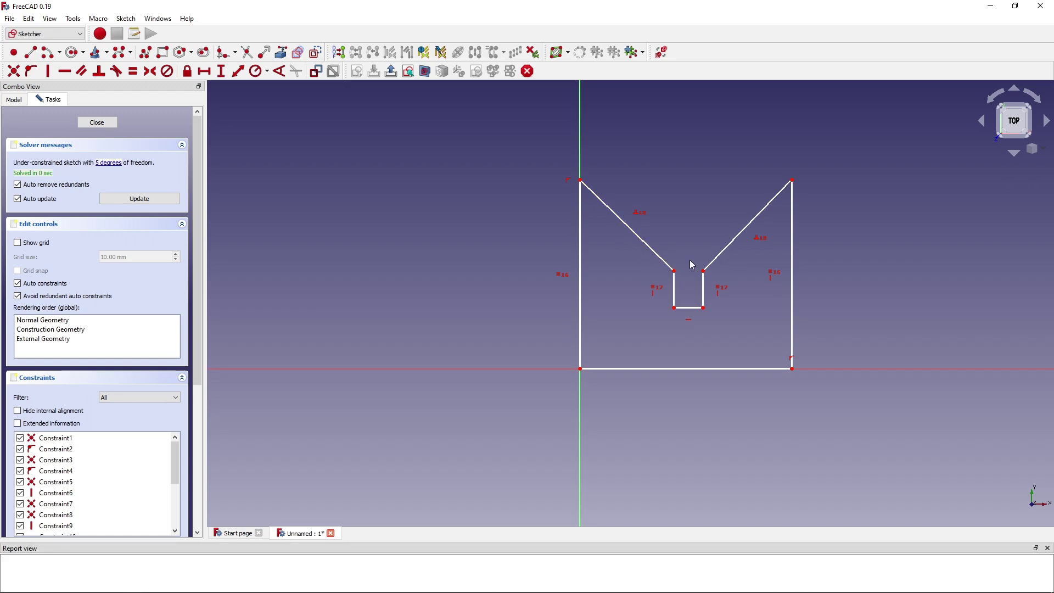
left_click(667, 262)
left_click(716, 258)
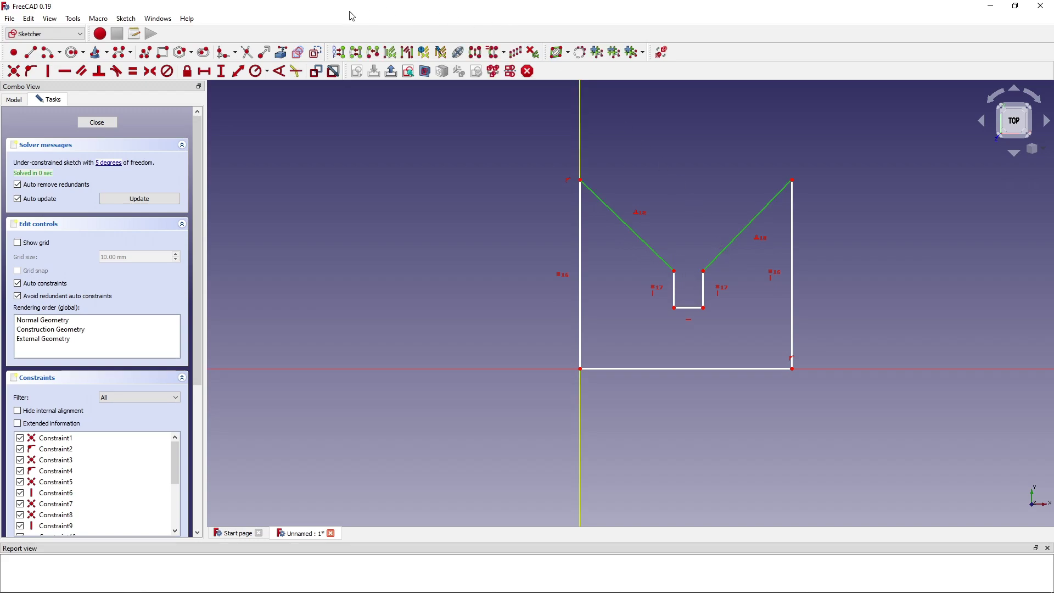
left_click(133, 72)
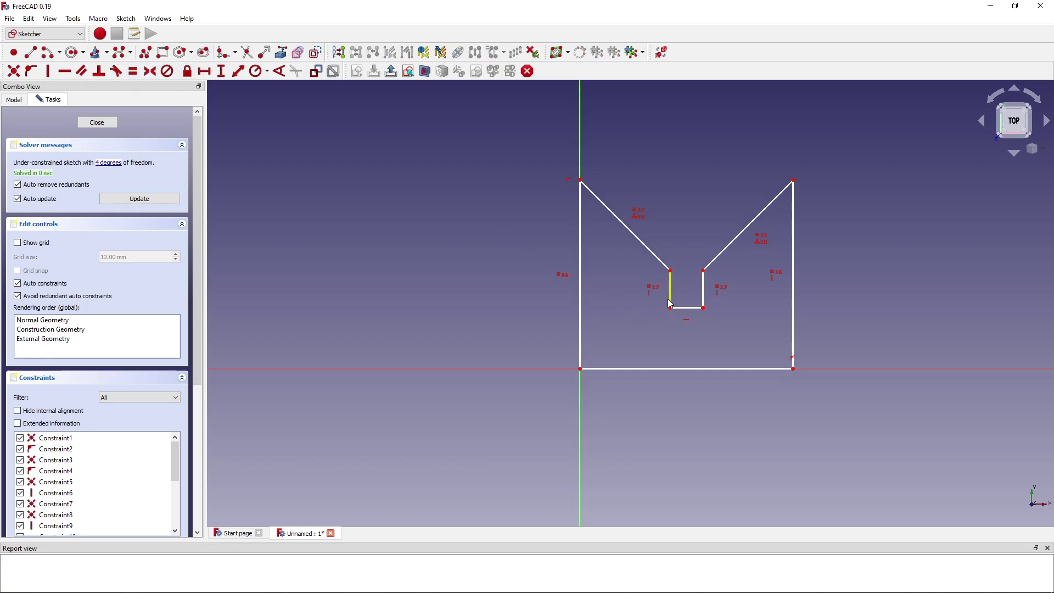
Reshape the profile by moving the relief slot upward and pulling the outline's lower right corner outward to widen the block.
left_click(651, 253)
left_click(724, 256)
mouse_move(704, 271)
left_mouse_down()
mouse_move(707, 230)
mouse_move(694, 315)
mouse_move(749, 313)
mouse_move(735, 240)
mouse_move(821, 235)
mouse_move(840, 310)
mouse_move(708, 325)
mouse_move(683, 222)
left_mouse_up()
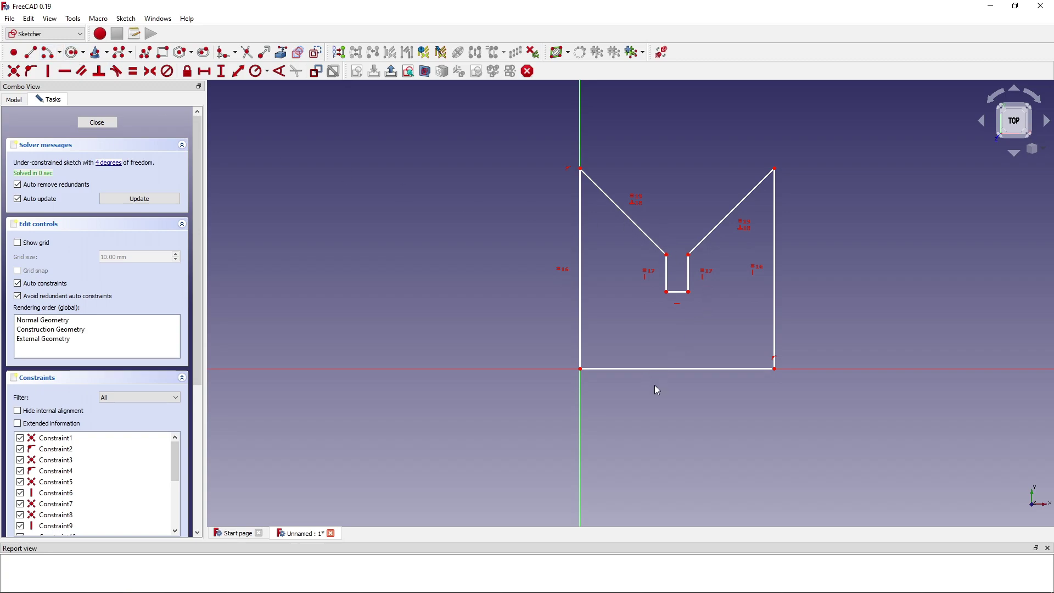
left_click_drag(774, 369, 807, 367)
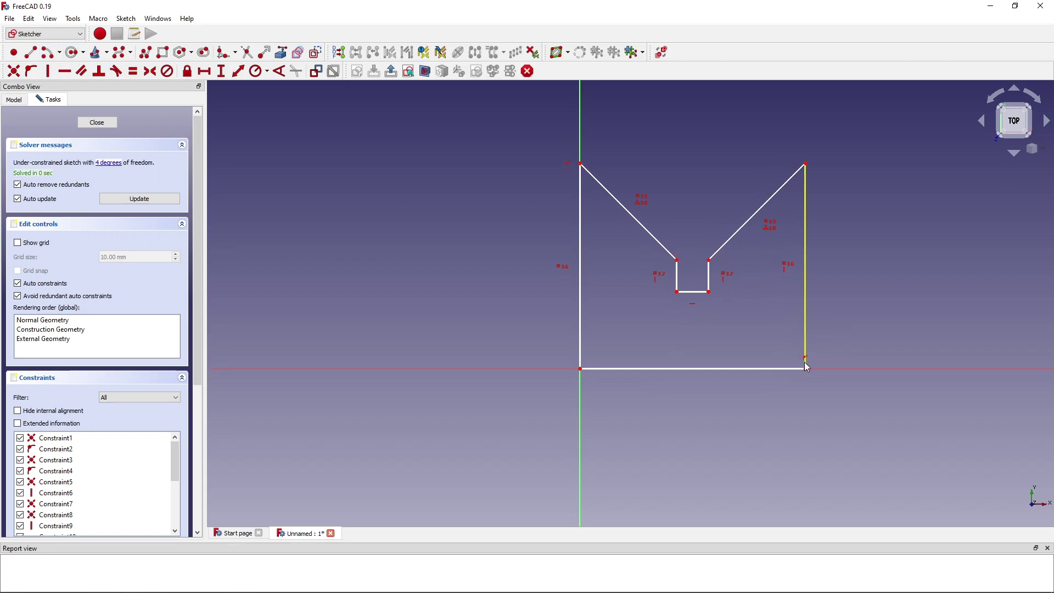
Delete the point-on-object constraint at the outline's lower right corner.
left_click(805, 359)
key("Delete")
left_click(806, 343)
left_click(838, 416)
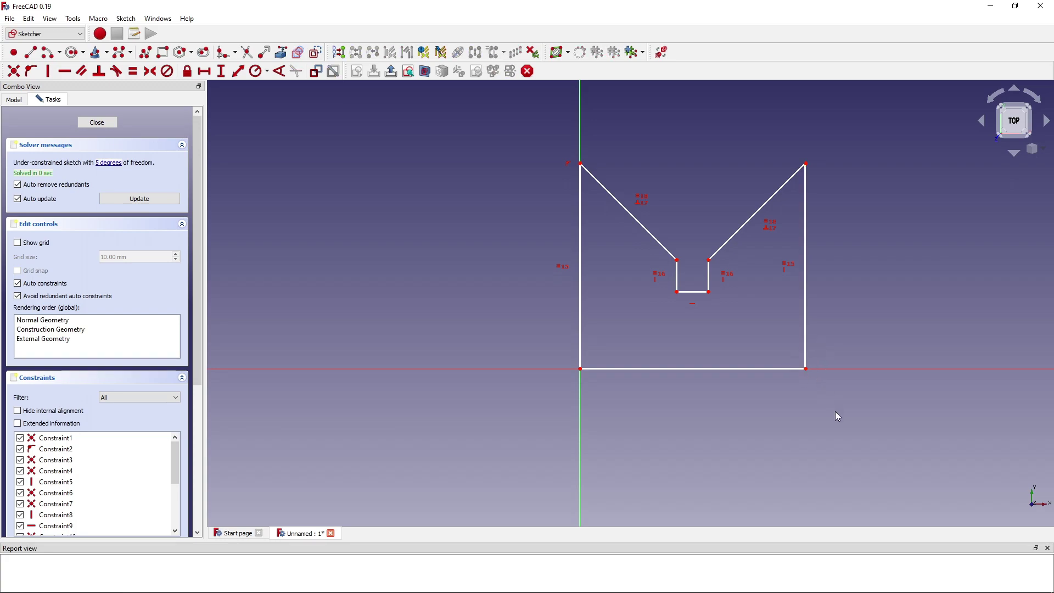
left_click(806, 362)
left_click(799, 369)
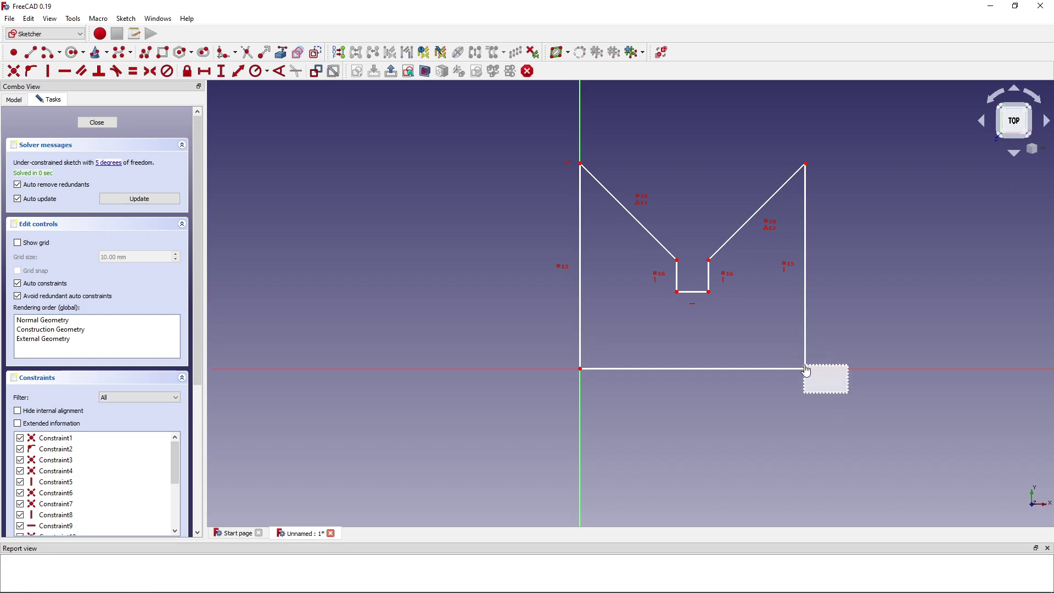
left_click(805, 308)
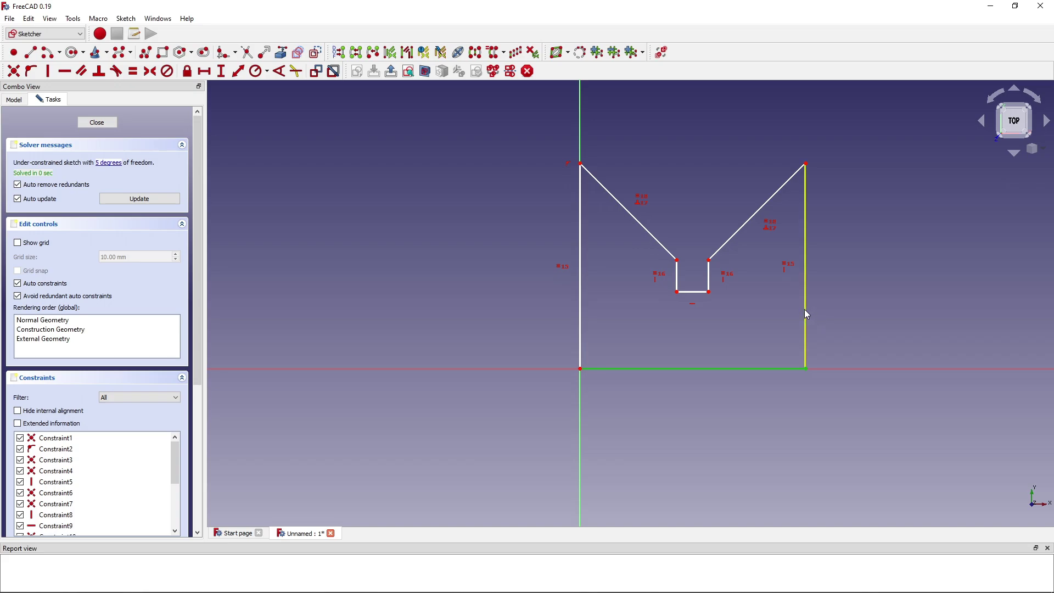
left_click(774, 375)
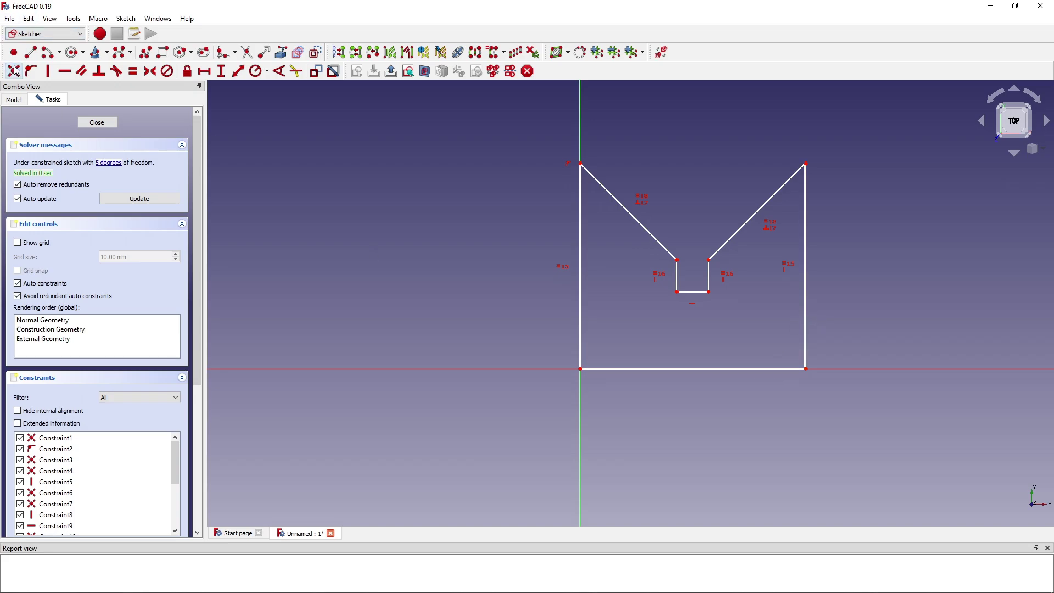
Close the profile sketch and reopen it for editing.
left_click(92, 123)
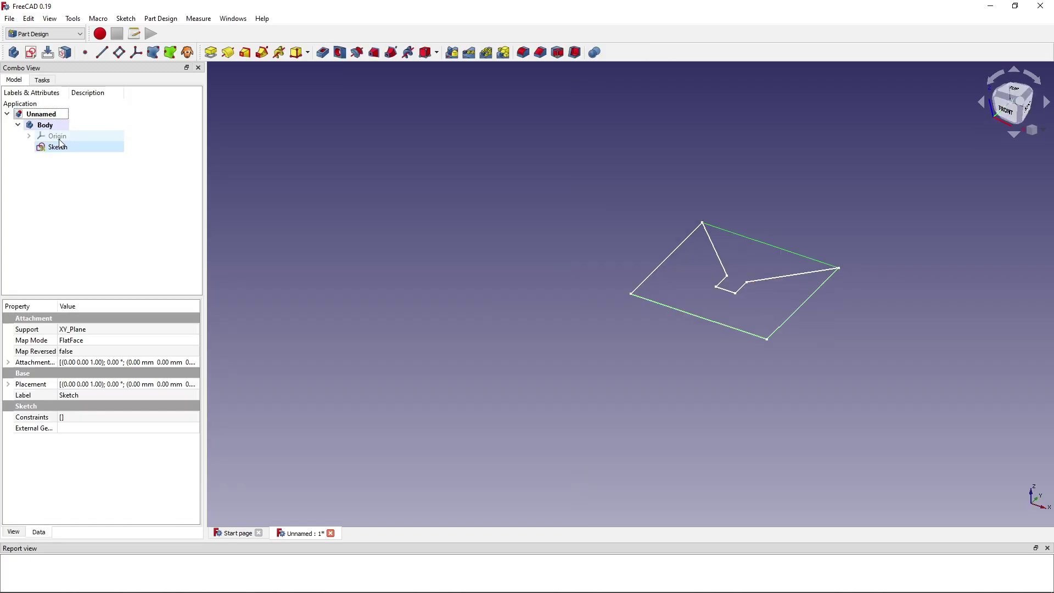
left_click(36, 81)
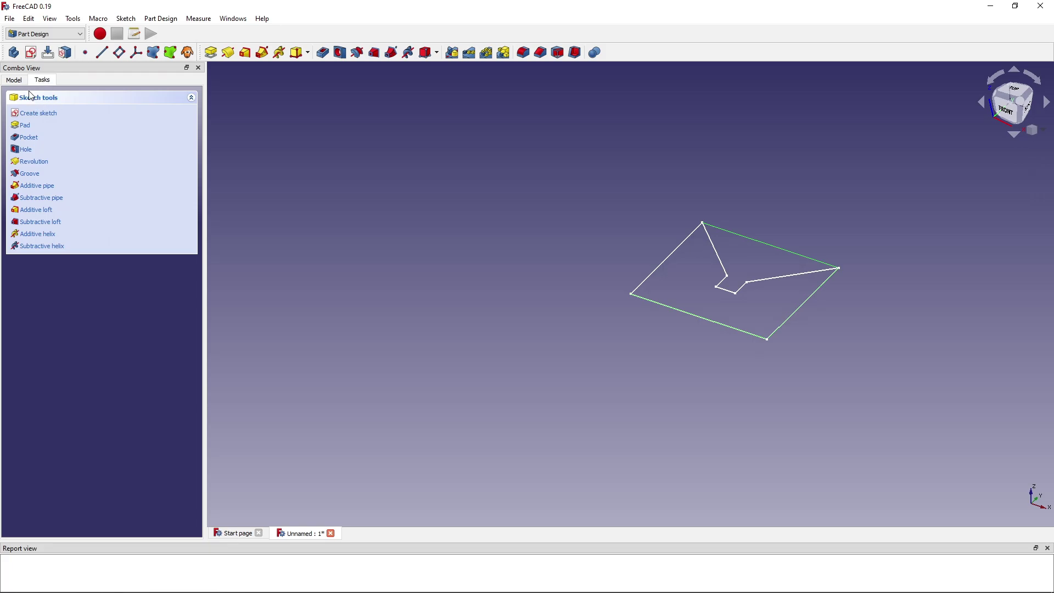
left_click(16, 81)
double_click(52, 147)
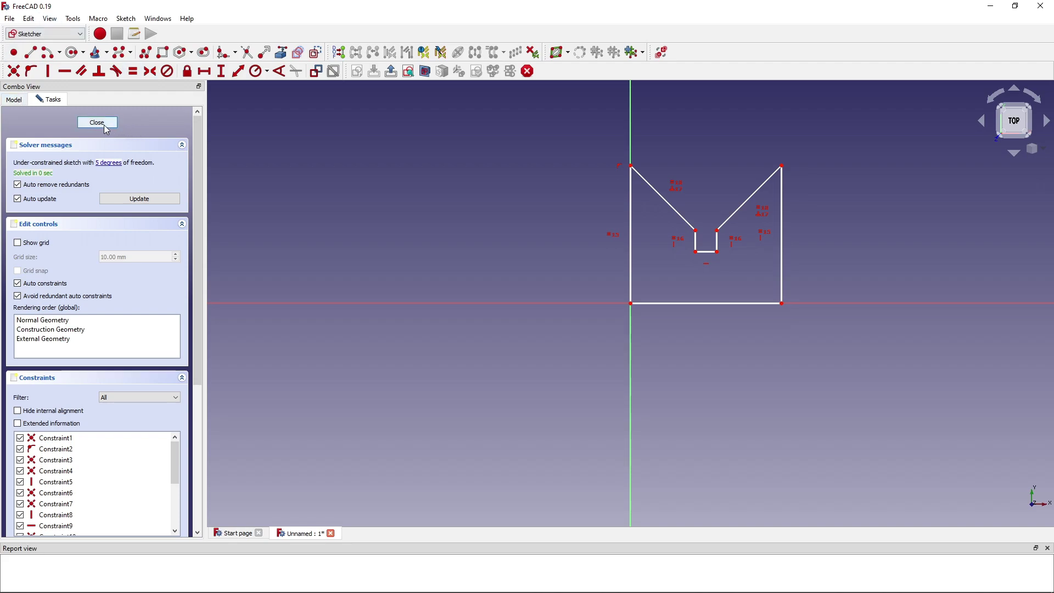
Look over the properties of the Sketch and the Body in the model tree, and hide the Body.
left_click(20, 100)
left_click(61, 167)
left_click(53, 144)
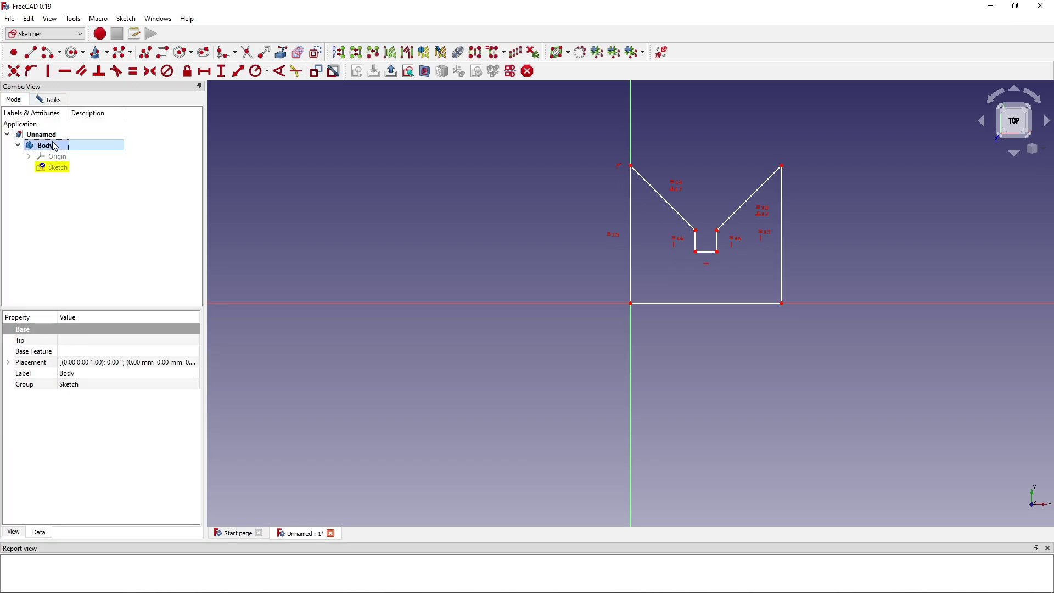
left_click(53, 168)
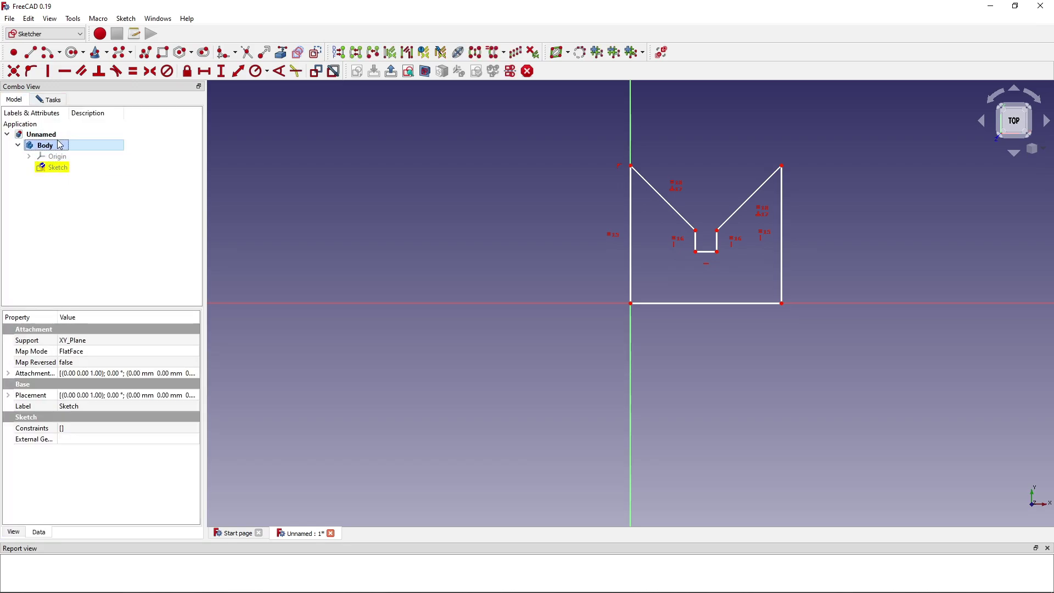
left_click(57, 148)
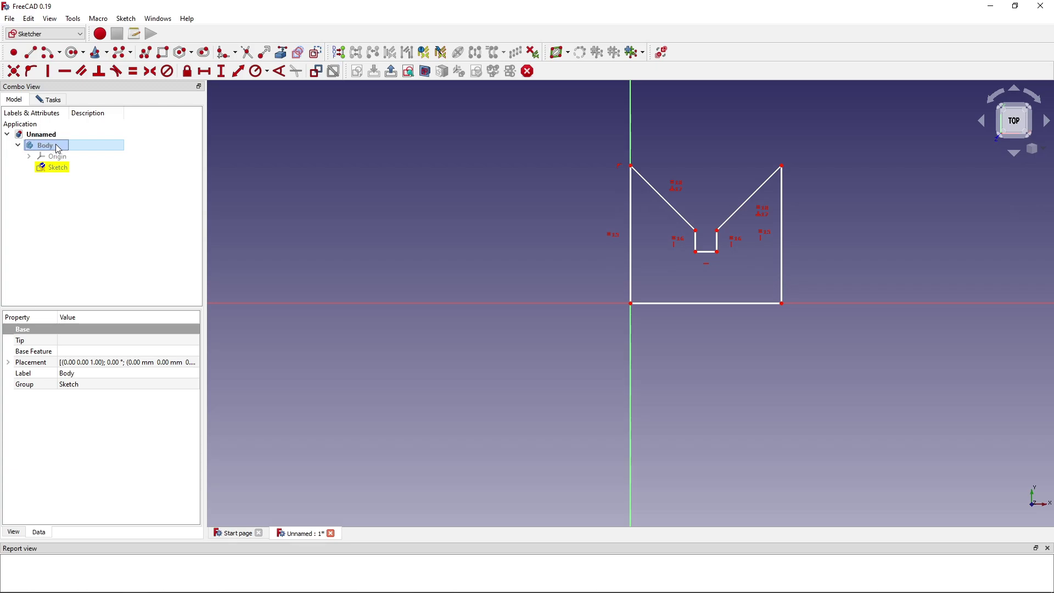
Select the Sketch in the model tree and close it to leave sketch editing.
left_click(61, 158)
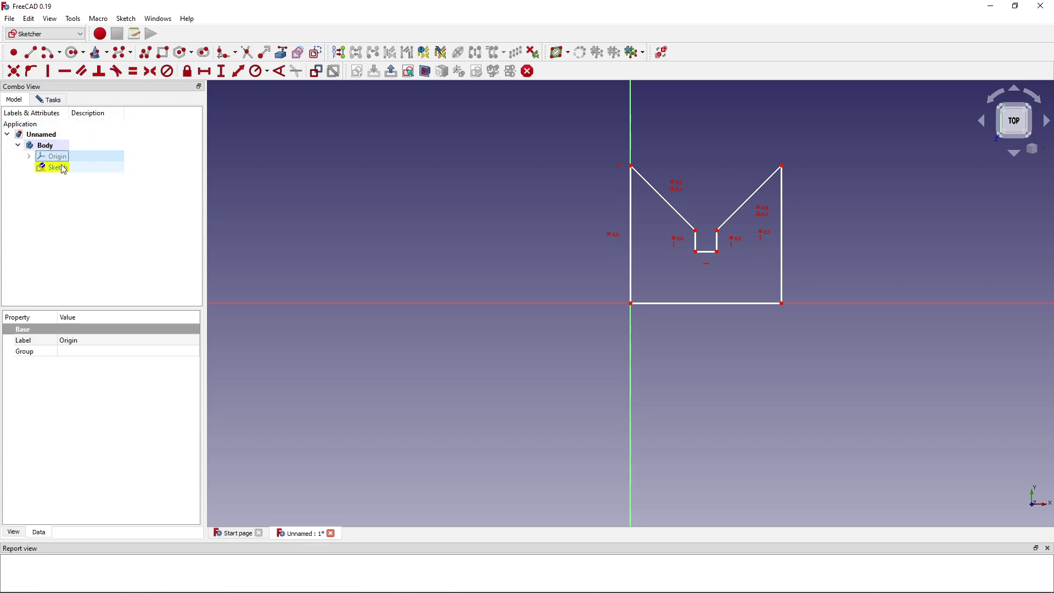
left_click(61, 168)
left_click(45, 101)
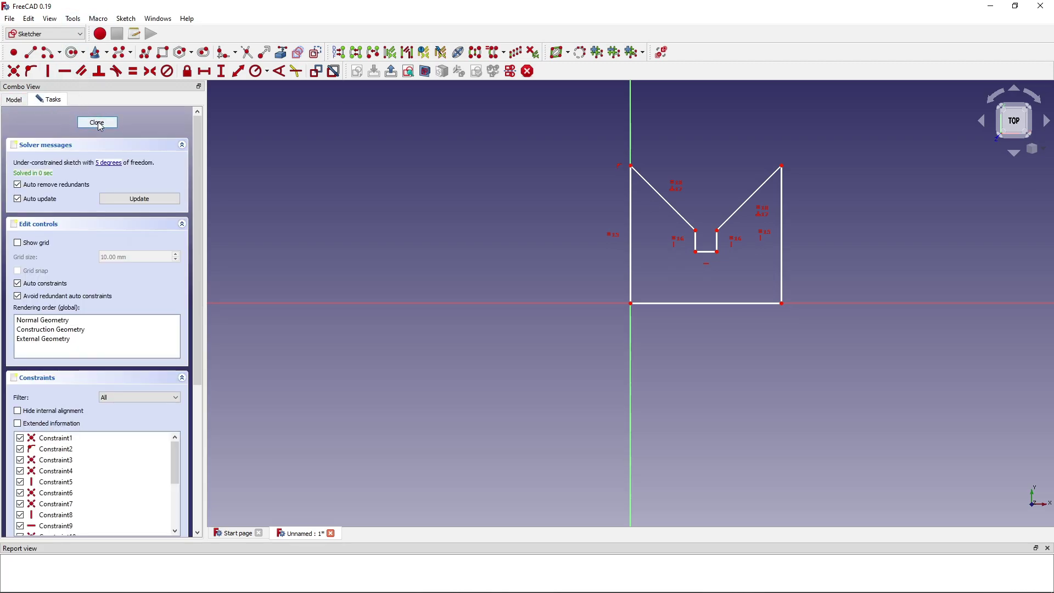
left_click(100, 124)
left_click(45, 33)
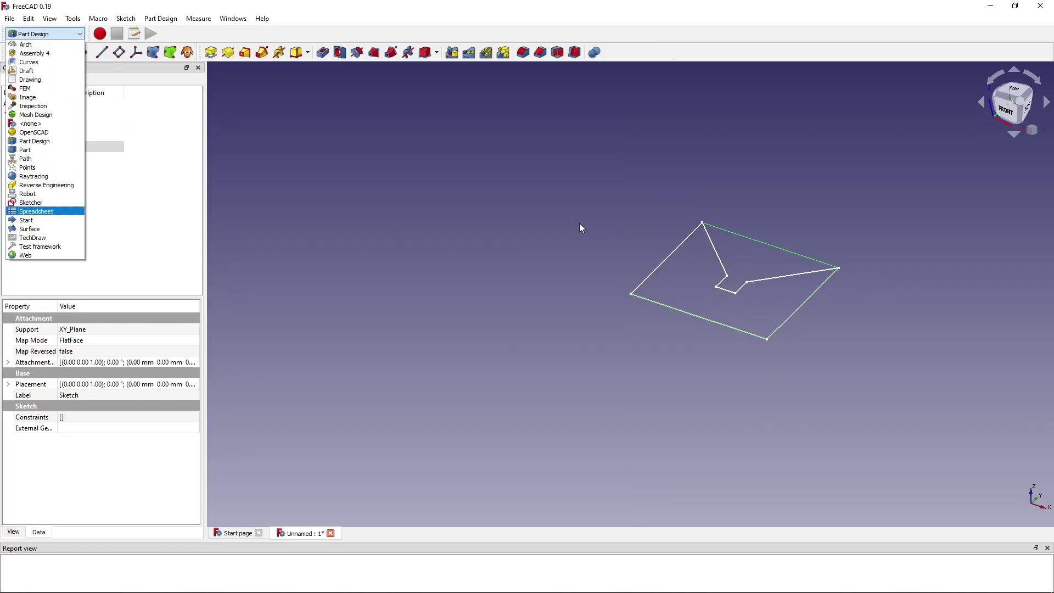
left_click(350, 156)
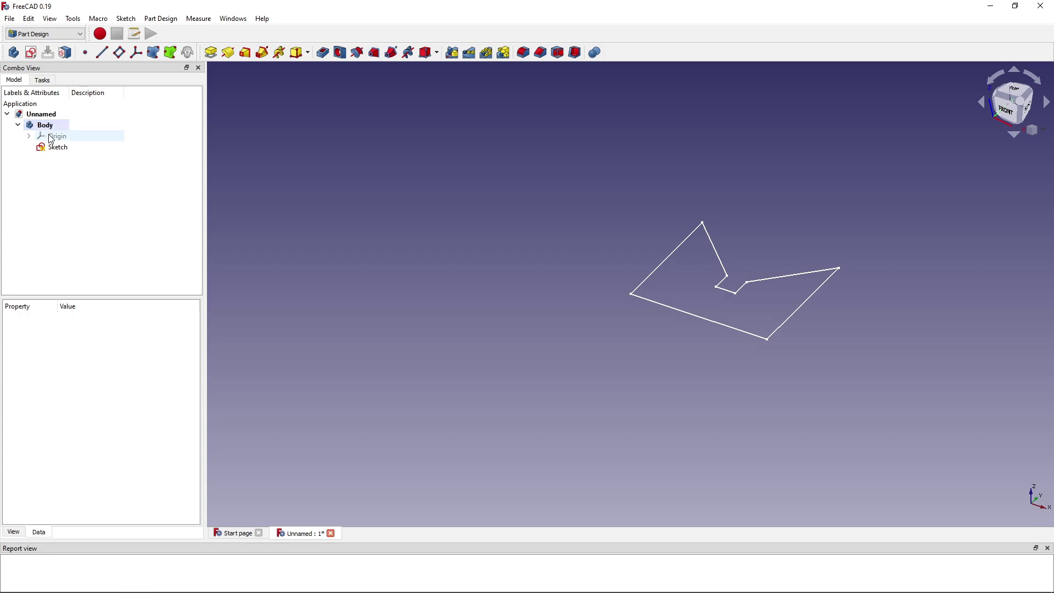
left_click(42, 80)
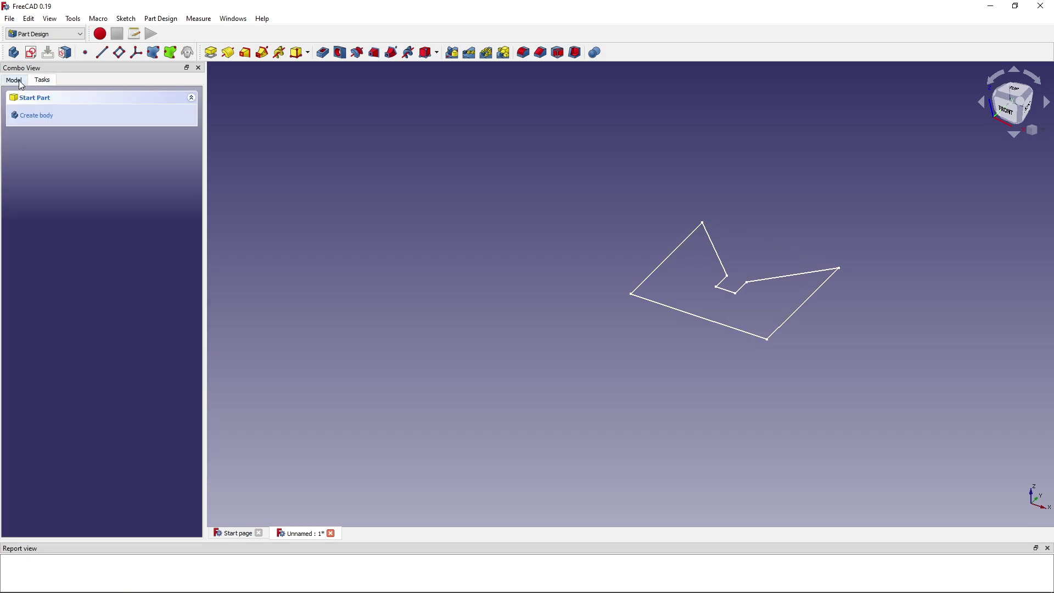
left_click(21, 83)
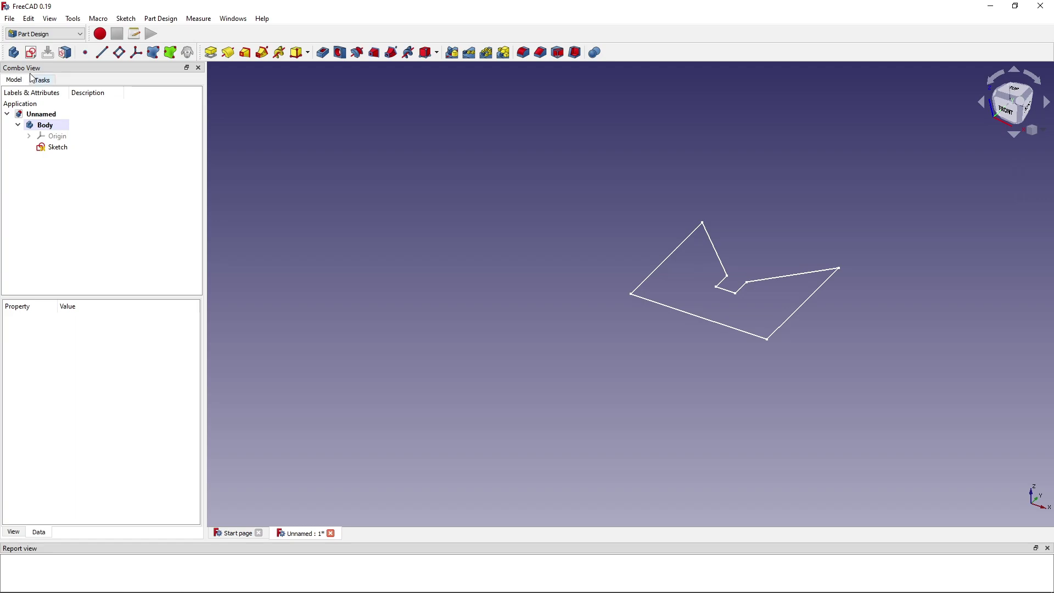
left_click(56, 34)
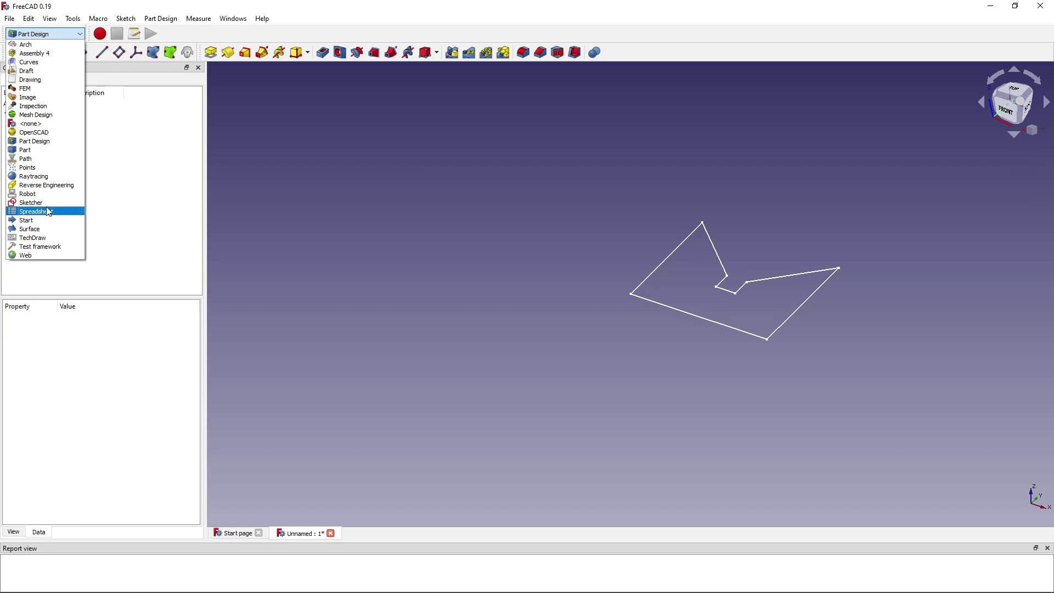
left_click(156, 173)
Rename the sketch under the Body as EndProfile.
left_click(60, 148)
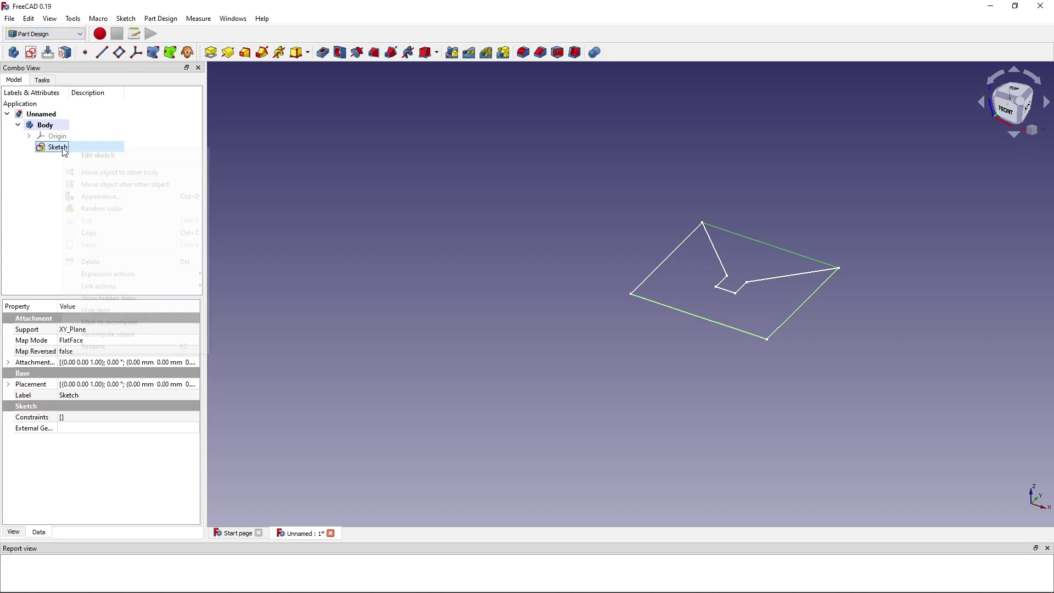
right_click(64, 152)
left_click(123, 346)
type("EndProfile")
key("Return")
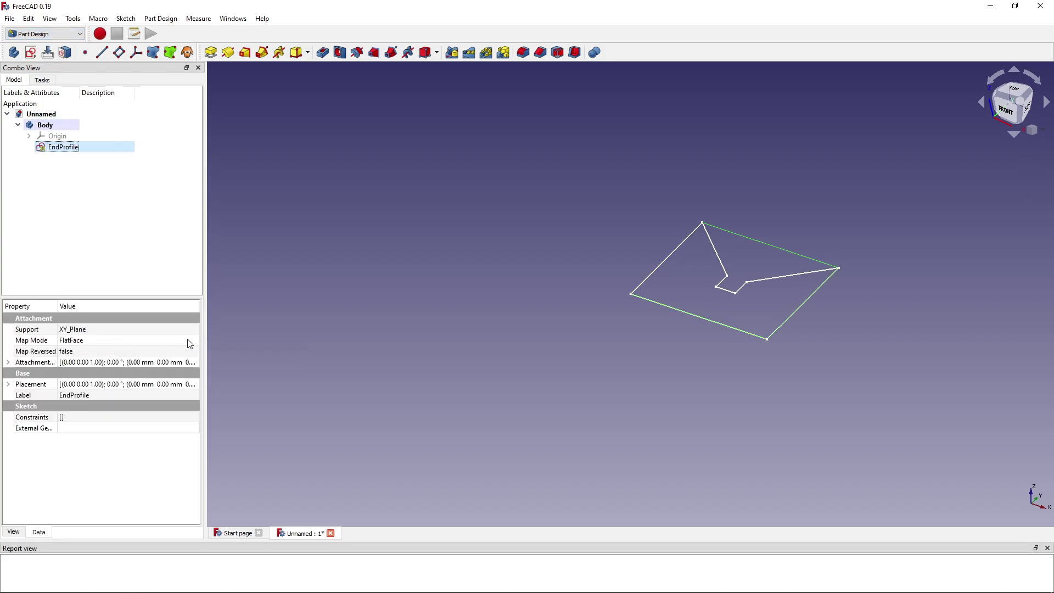
Rename the Body as VDrillGuide.
right_click(49, 125)
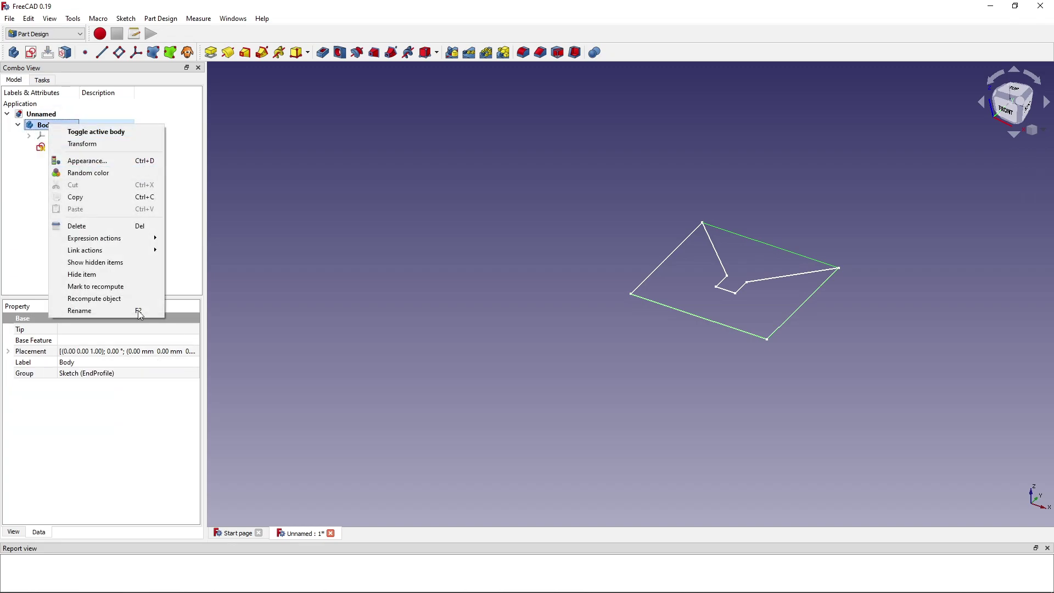
left_click(106, 315)
type("V")
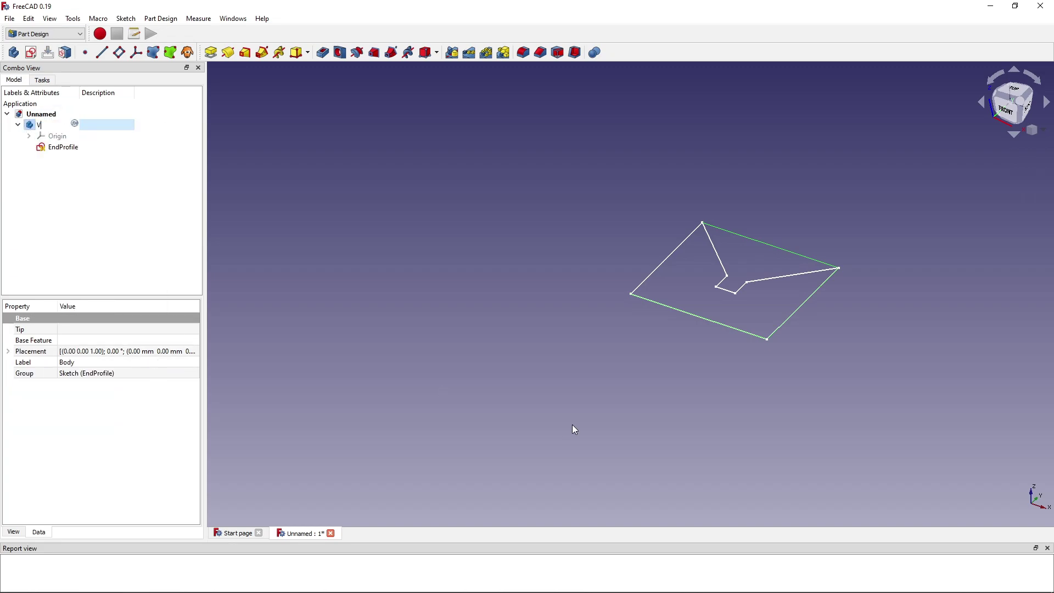
type("DrillGuide")
key("Return")
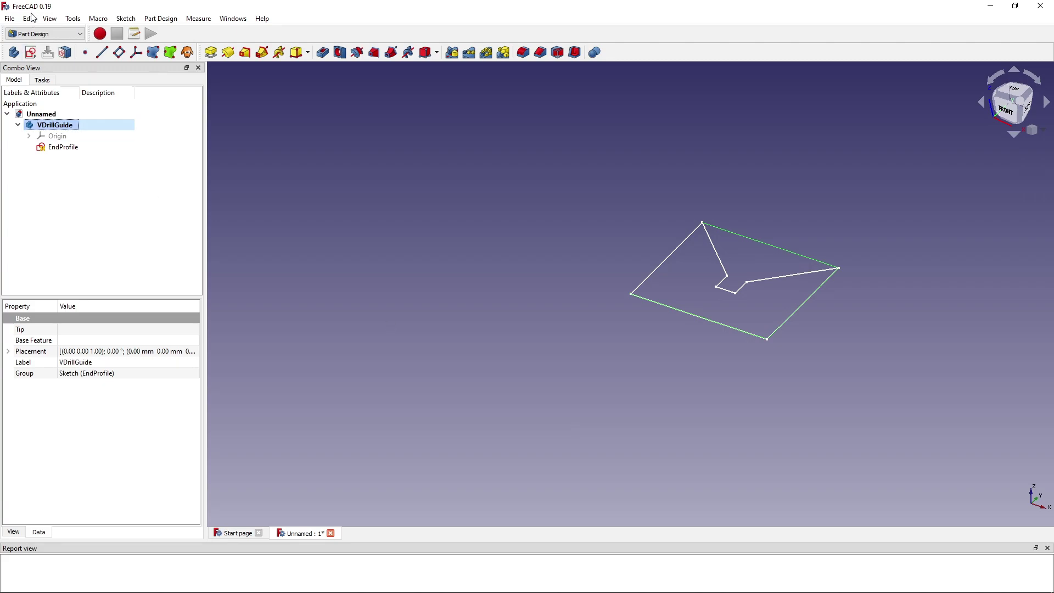
Switch to the Spreadsheet workbench and create a new spreadsheet in the document.
right_click(55, 113)
left_click(59, 240)
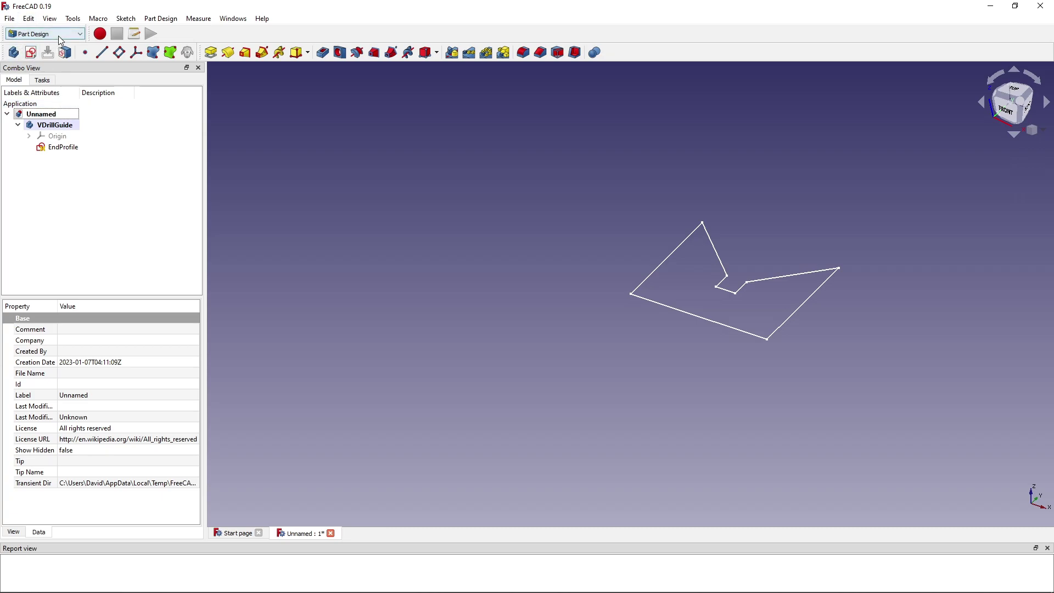
left_click(33, 33)
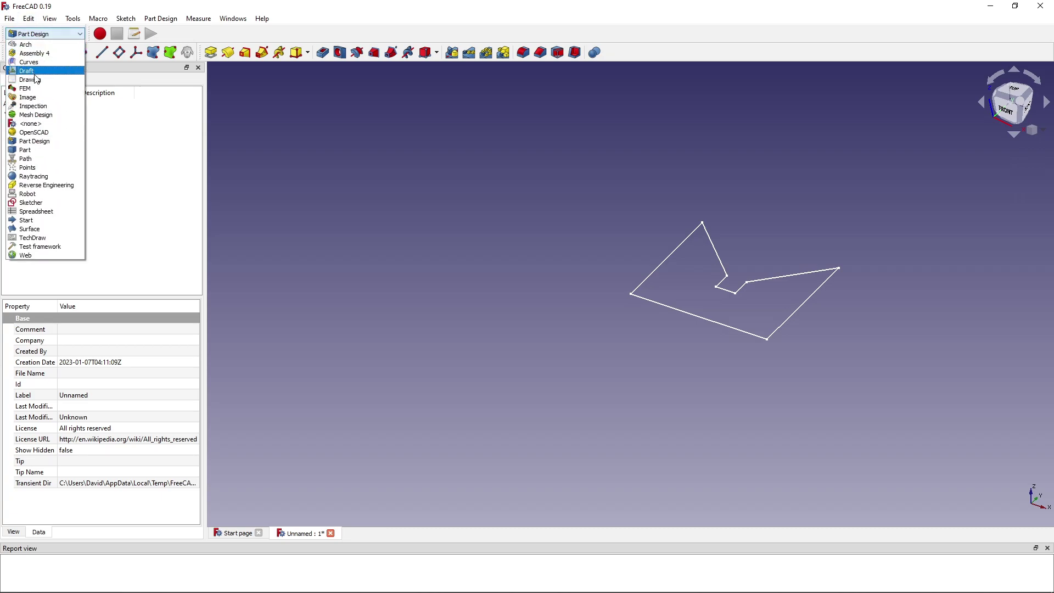
left_click(37, 212)
left_click(15, 53)
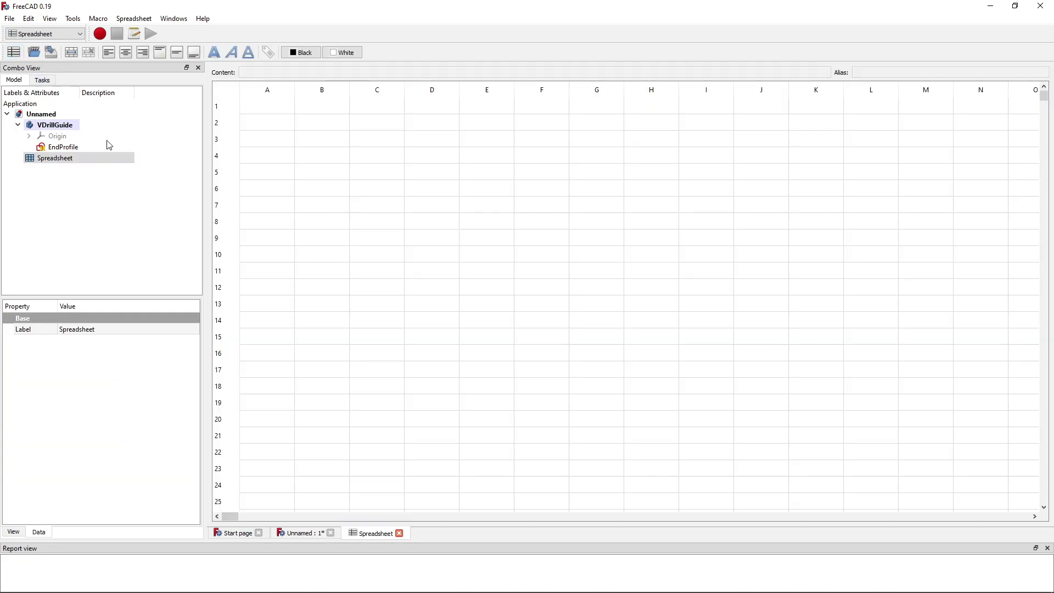
Rename the new spreadsheet as Parameters.
right_click(71, 158)
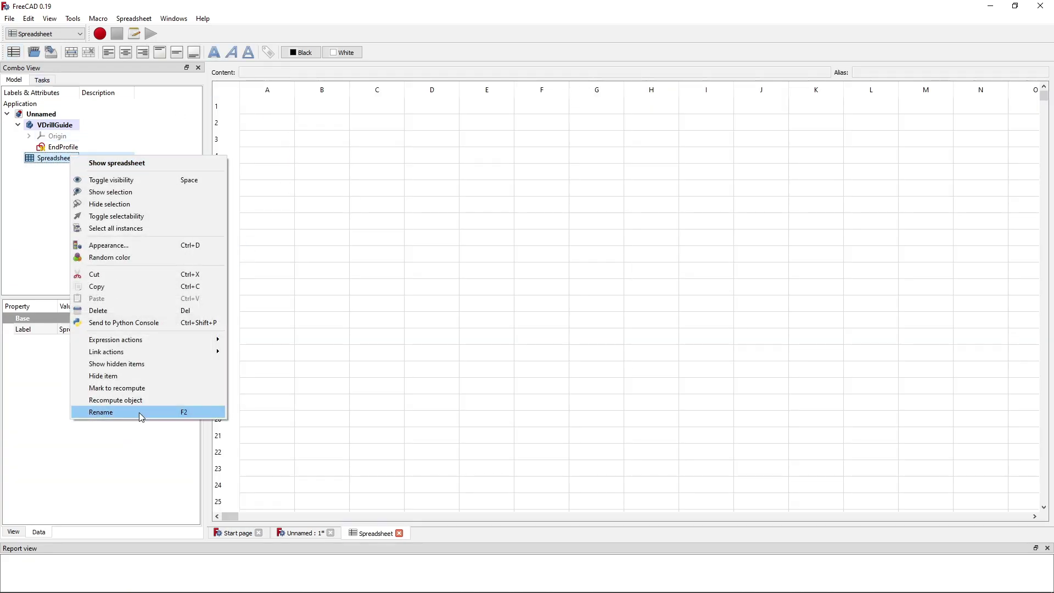
left_click(141, 412)
type("Parame")
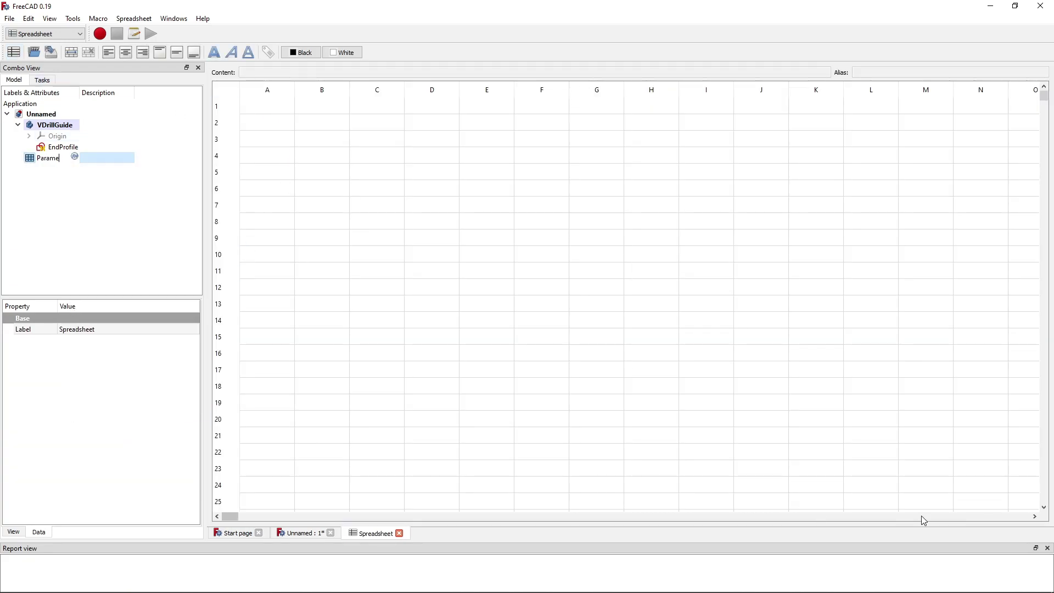
key("Return")
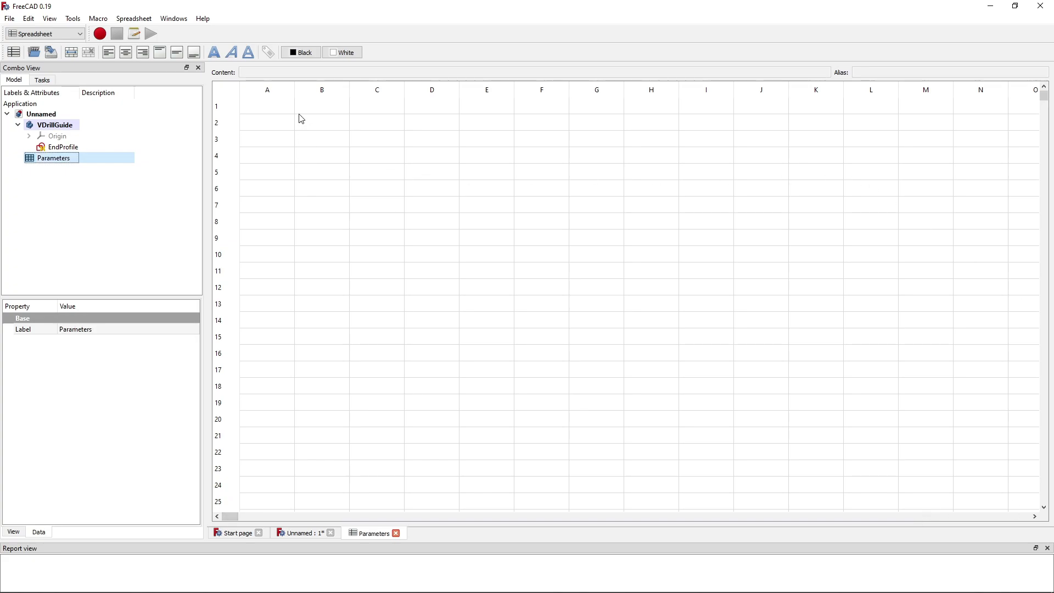
Enter the parameter labels Height in cell A1 and Width in cell A2 of the Parameters spreadsheet.
left_click(273, 107)
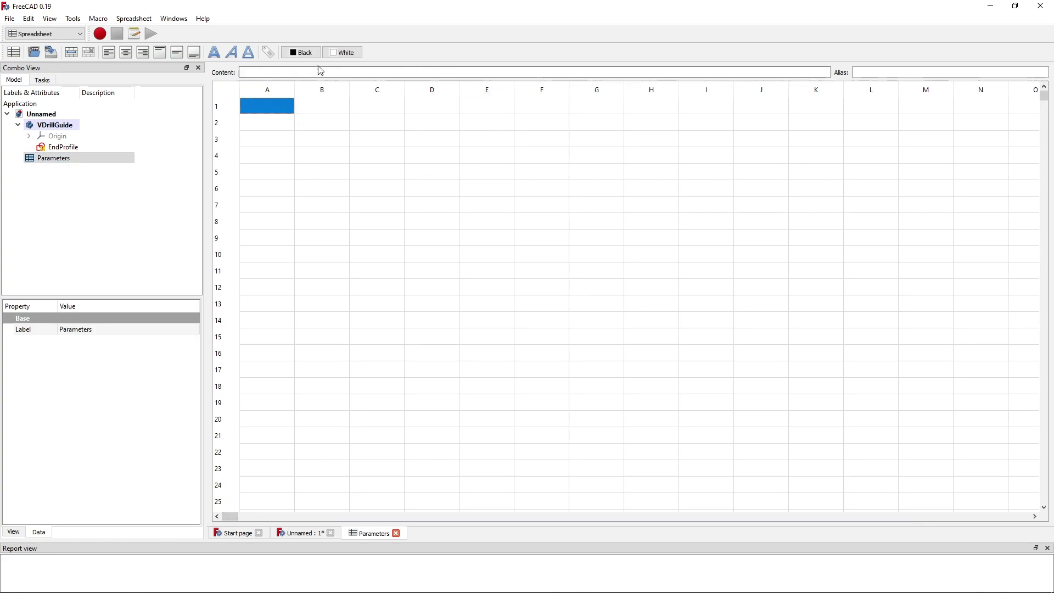
left_click(314, 102)
left_click(254, 101)
left_click(336, 105)
left_click(263, 104)
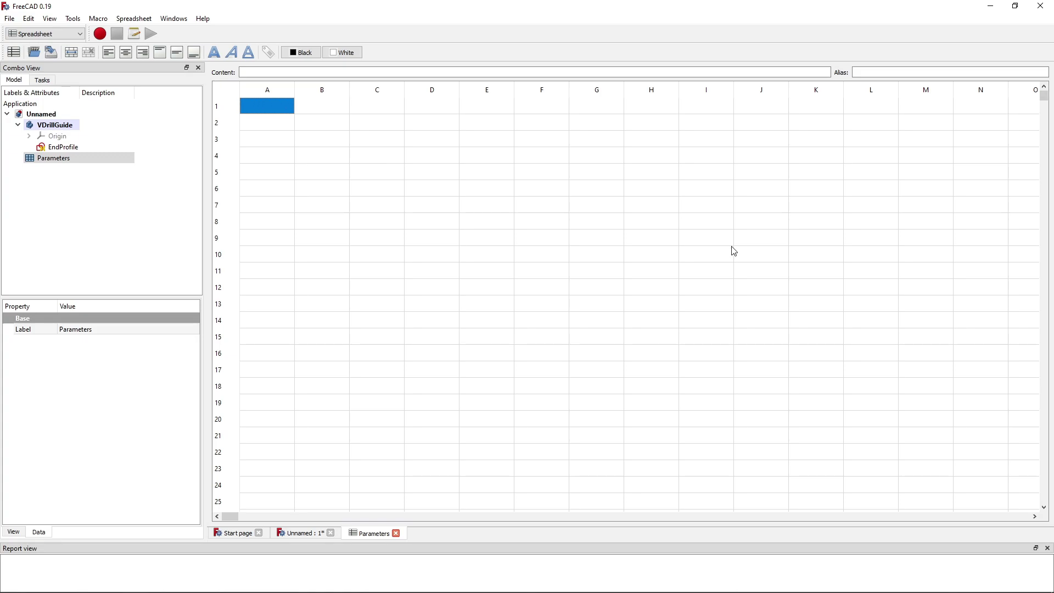
left_click(317, 109)
left_click(276, 109)
type("Height")
key("Return")
type("Width")
key("Return")
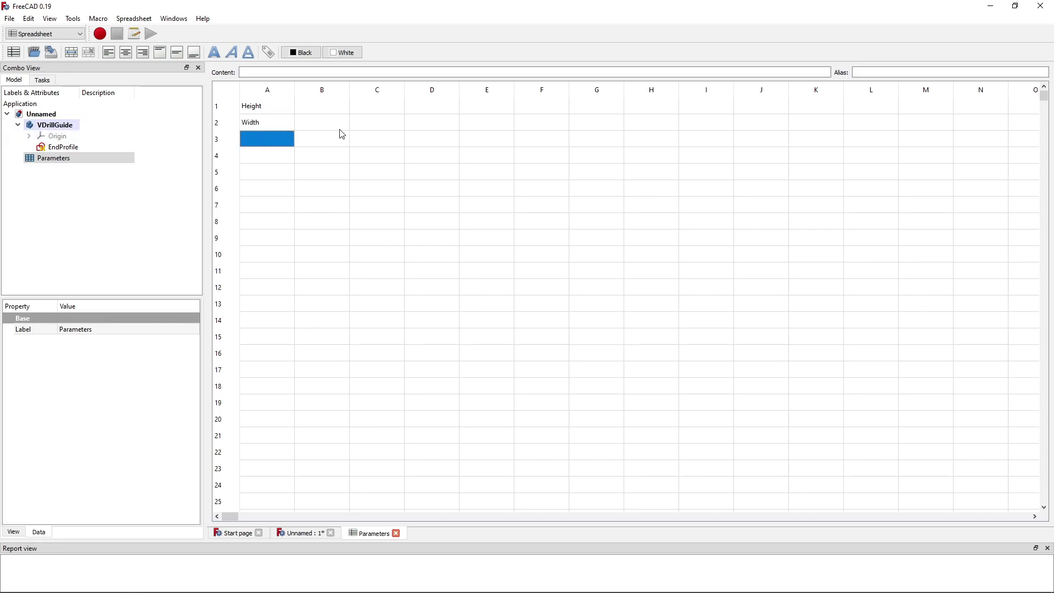
Enter the parameter labels ChannelWidth in cell A3 and HoleSize in cell A4.
type("ChannelWid")
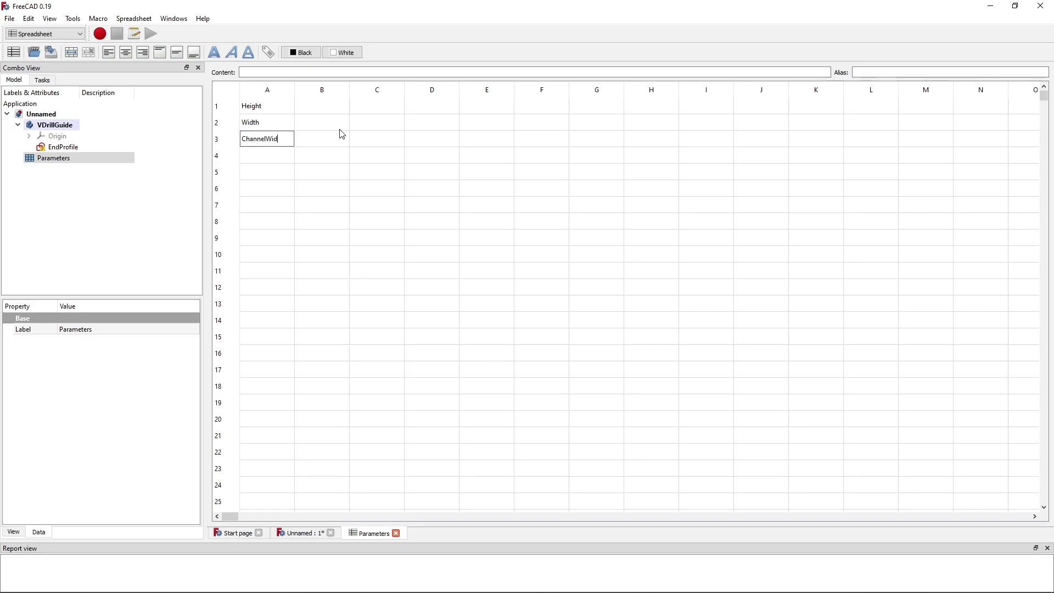
type("th")
key("Return")
type("DRi")
key("BackSpace")
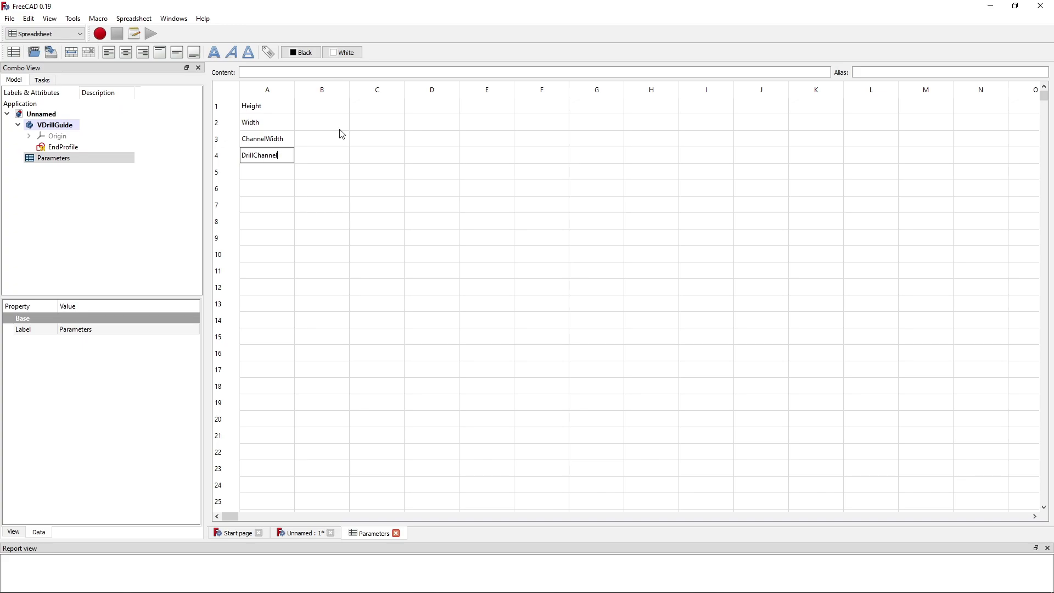
key("BackSpace")
key("BackSpace")
key("BackSpace")
key("BackSpace")
key("BackSpace")
key("BackSpace")
key("BackSpace")
type("HoleSize")
key("Return")
Set both Height in cell B1 and Width in cell B2 to 20 mm.
left_click(317, 104)
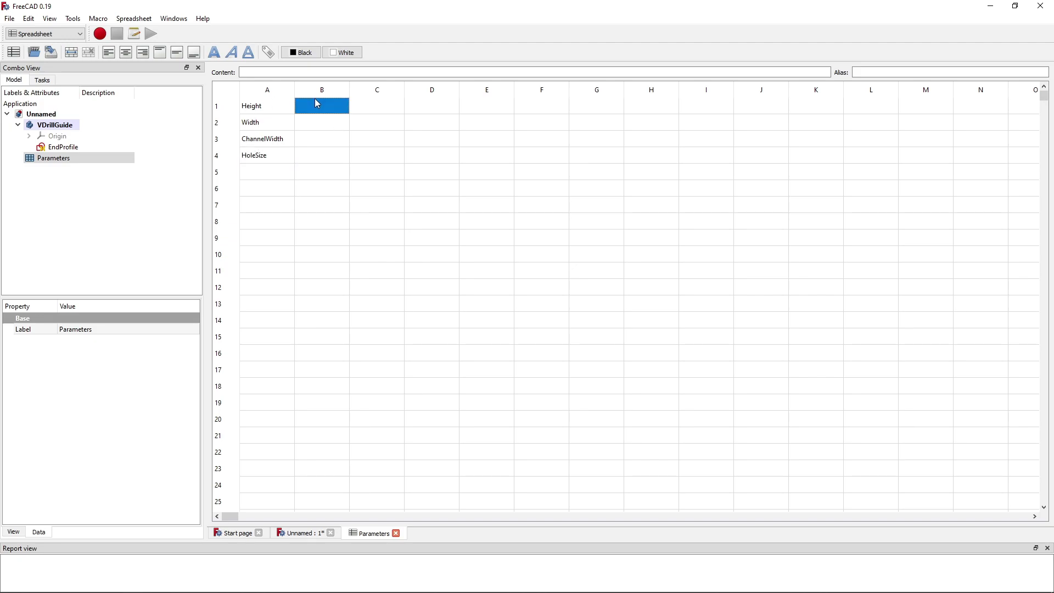
left_click(334, 158)
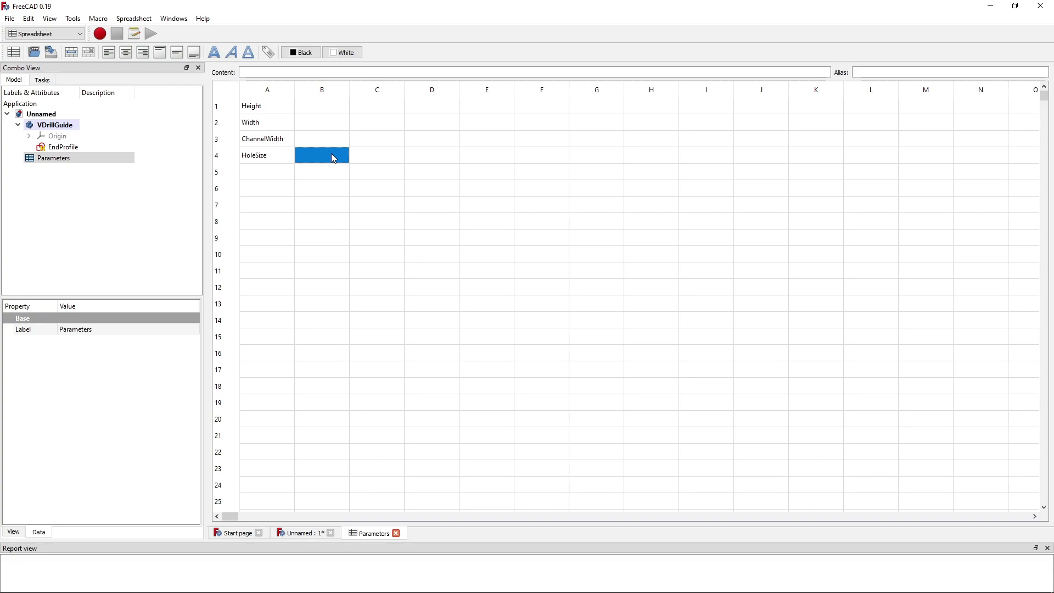
left_click(321, 107)
left_click(323, 107)
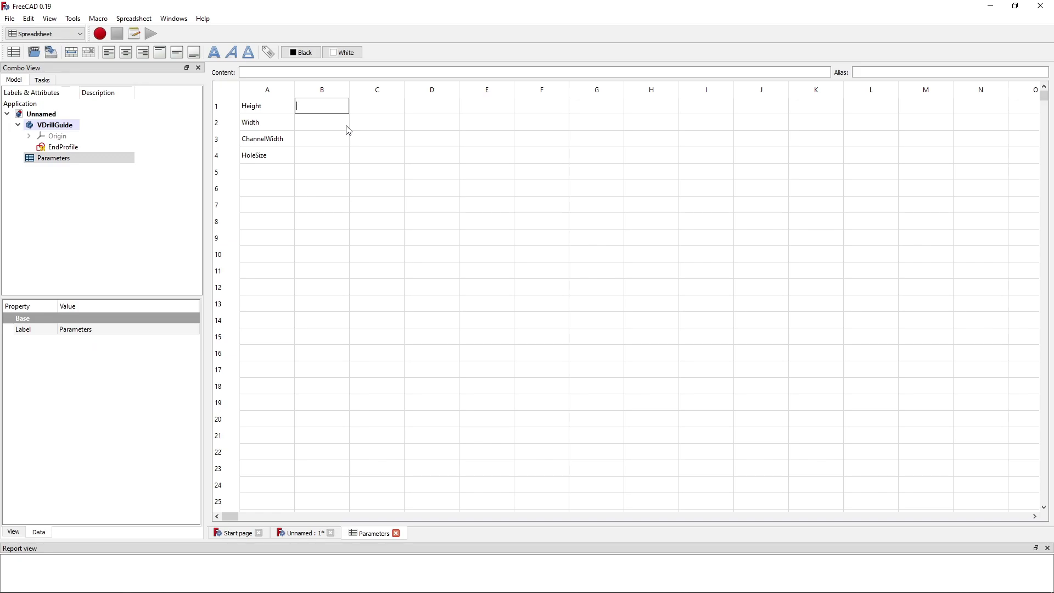
key("Return")
type("20 mm")
key("Return")
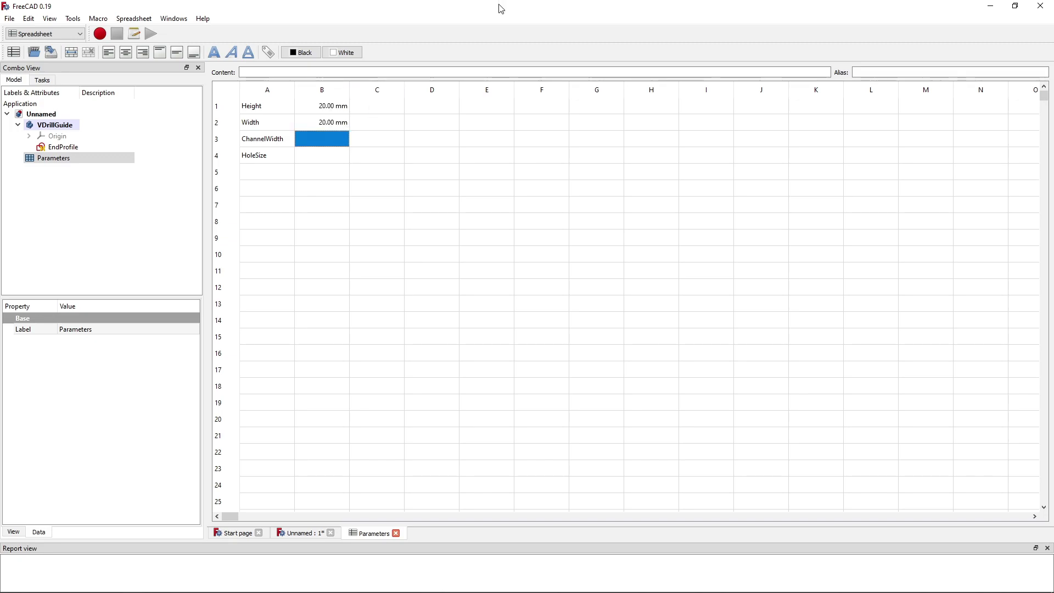
Set ChannelWidth in cell B3 to 5 mm.
left_click(301, 106)
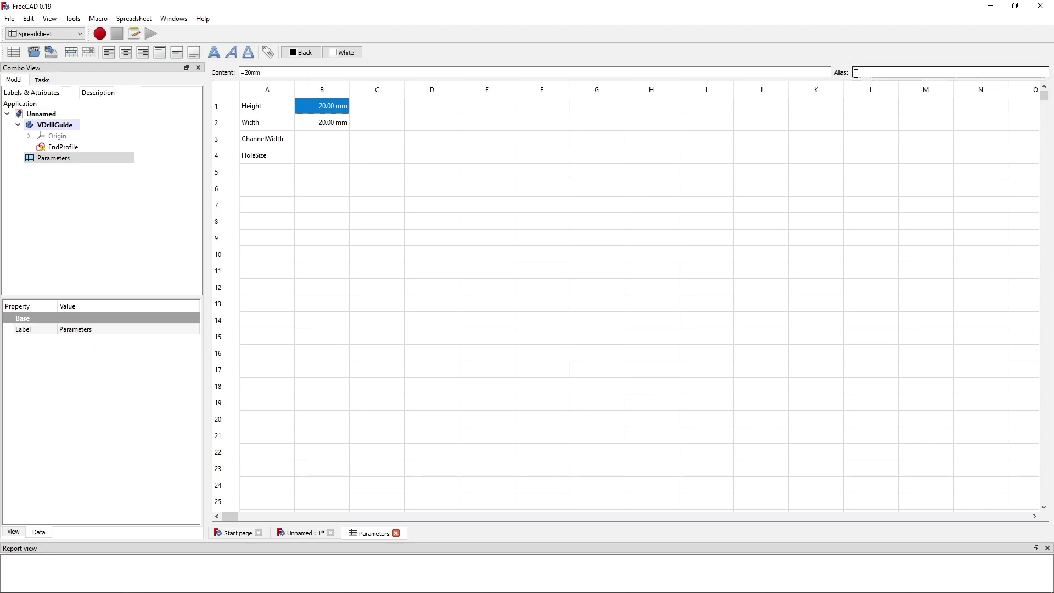
left_click(329, 122)
left_click(332, 141)
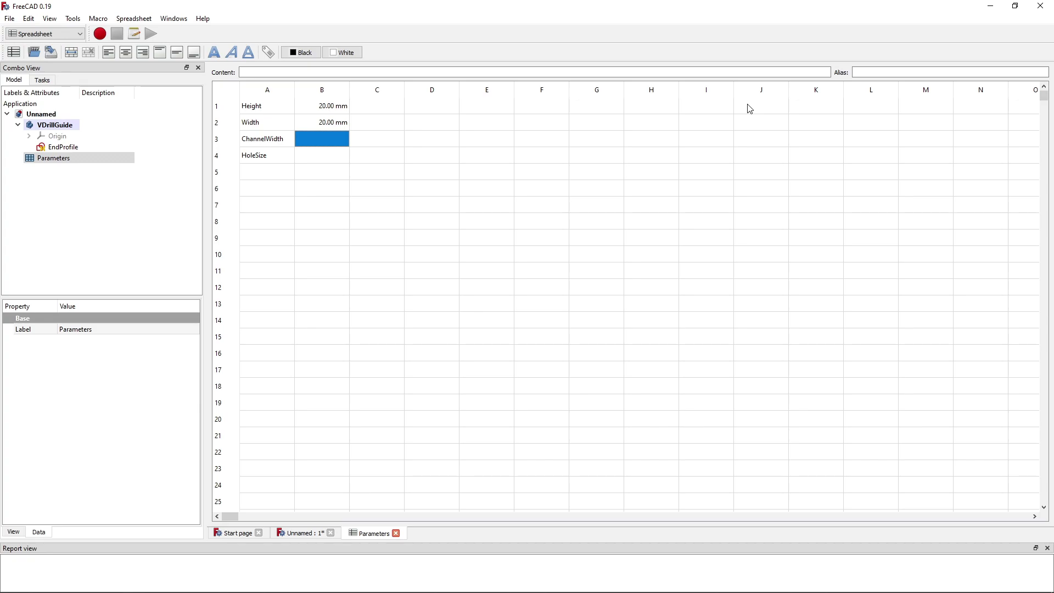
type("5mm")
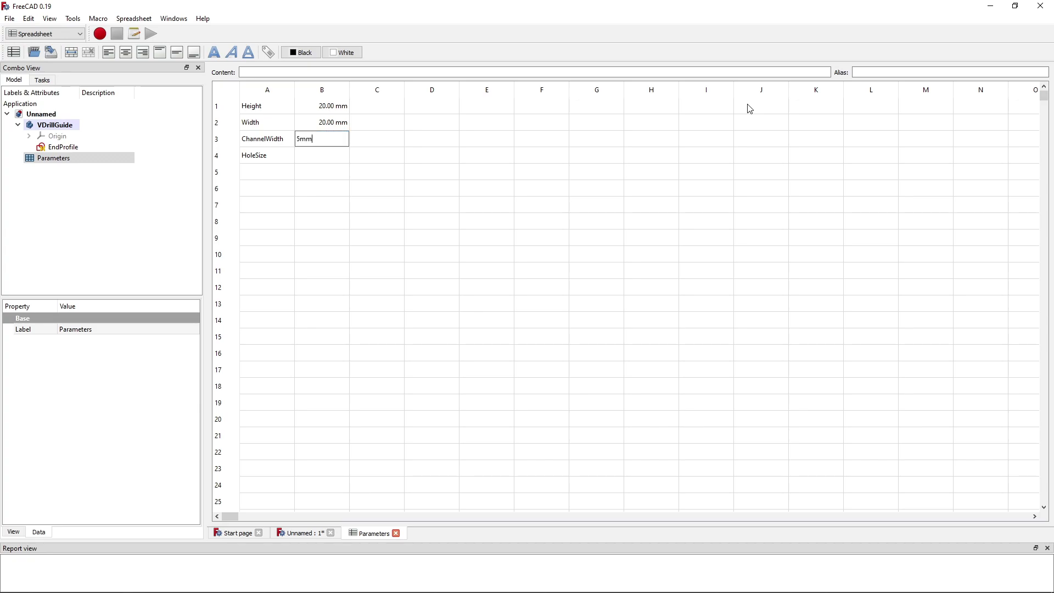
key("Return")
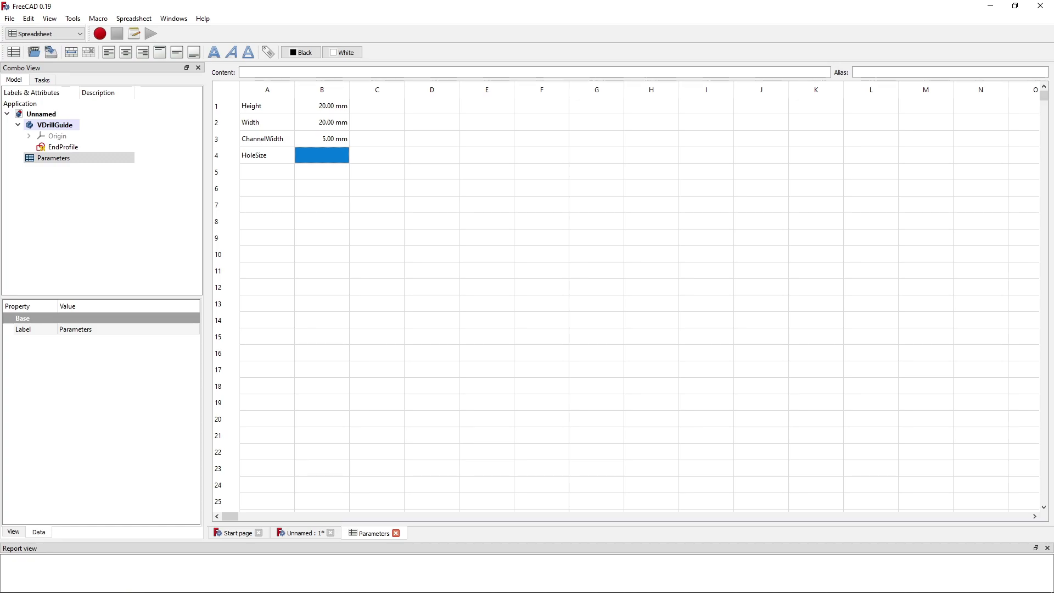
Enter 1/2in as the HoleSize value in cell B4.
type("1/2")
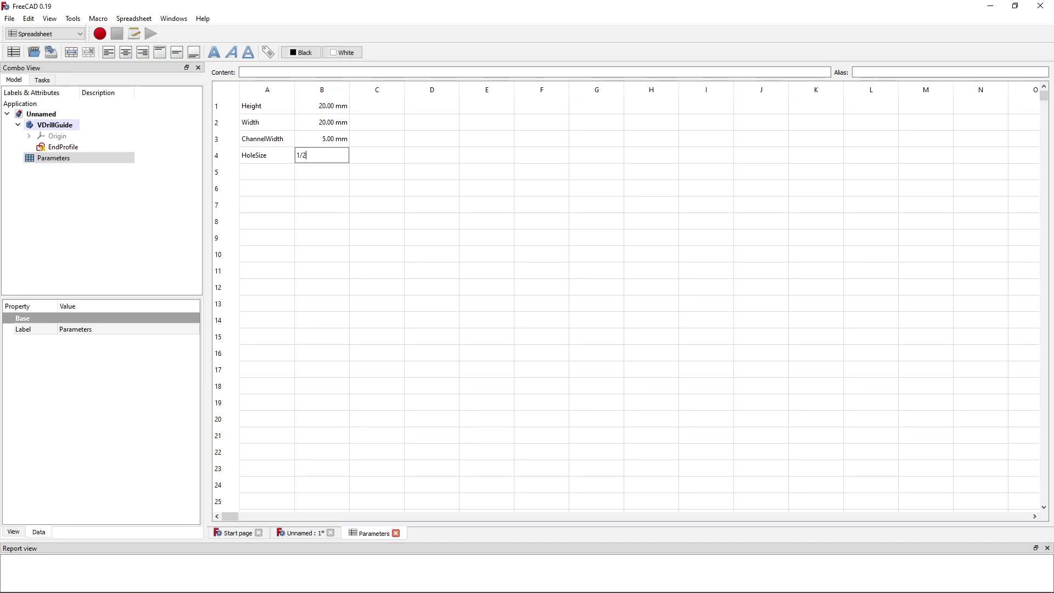
type("in")
key("Return")
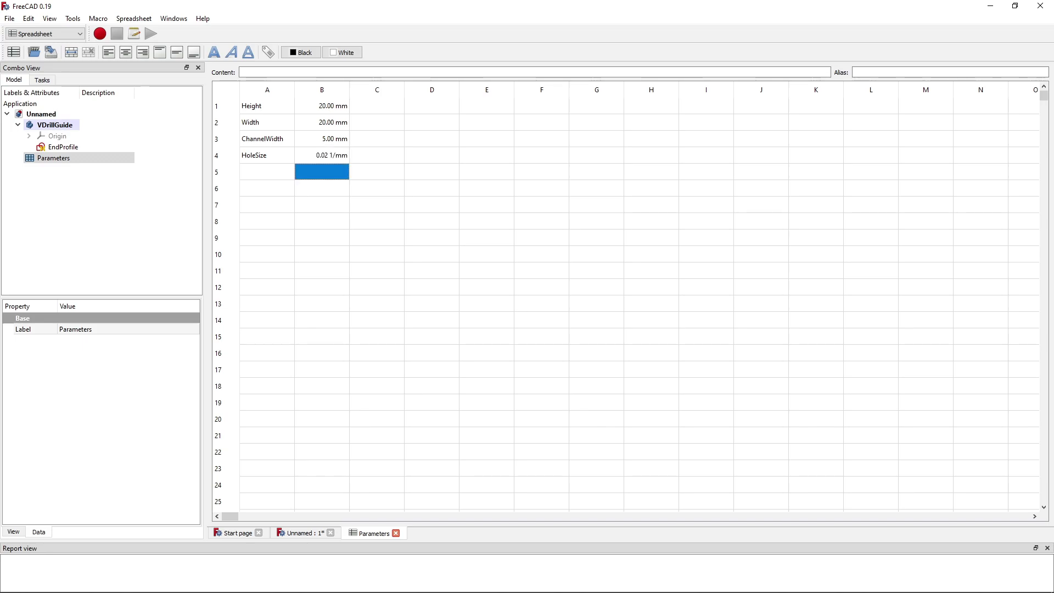
Try to remove the spaces around the slash in the HoleSize formula in cell B4.
left_click(335, 155)
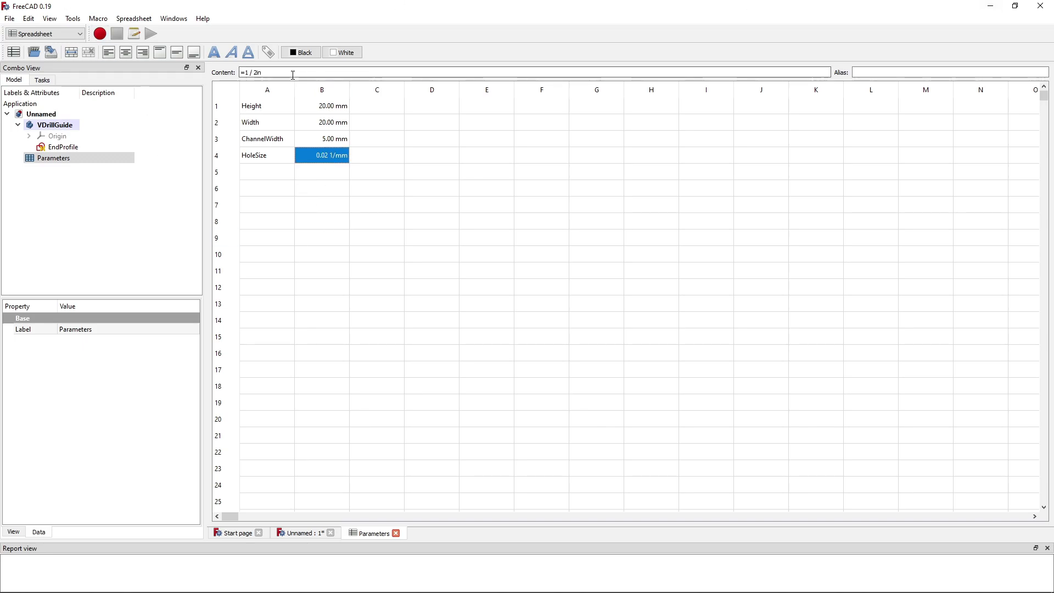
left_click(254, 72)
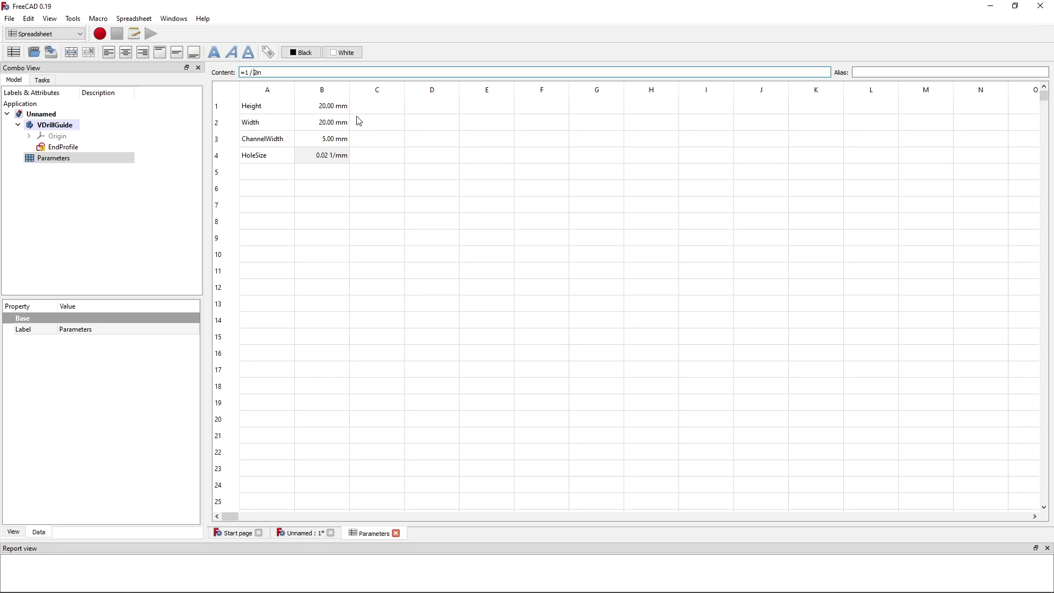
key("BackSpace")
key("Left")
key("BackSpace")
key("Return")
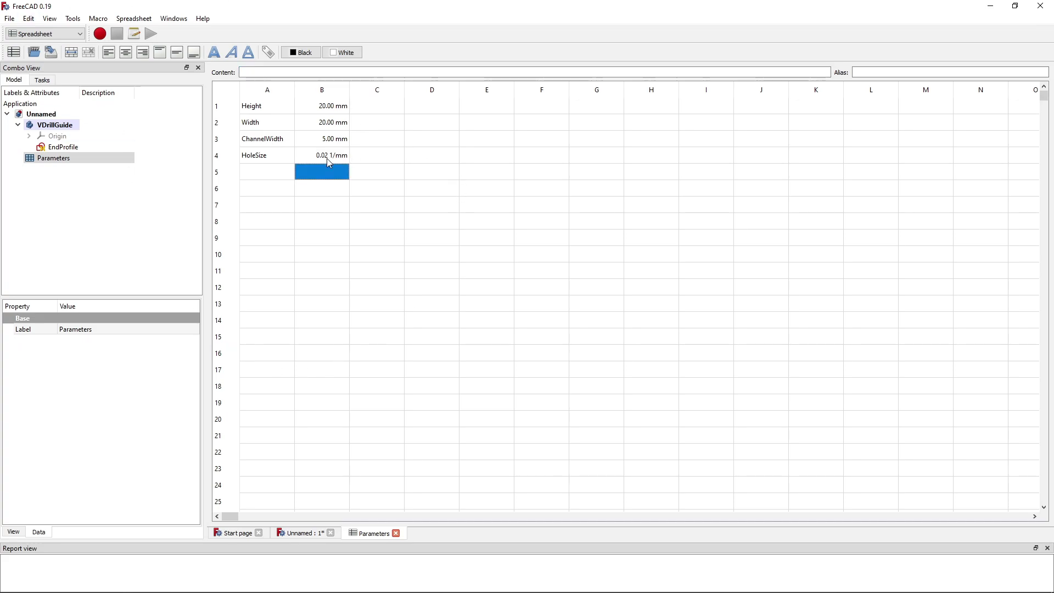
Try to replace only the 1/2 fraction in the HoleSize formula in cell B4 with .5.
left_click(252, 73)
left_click_drag(244, 73, 258, 73)
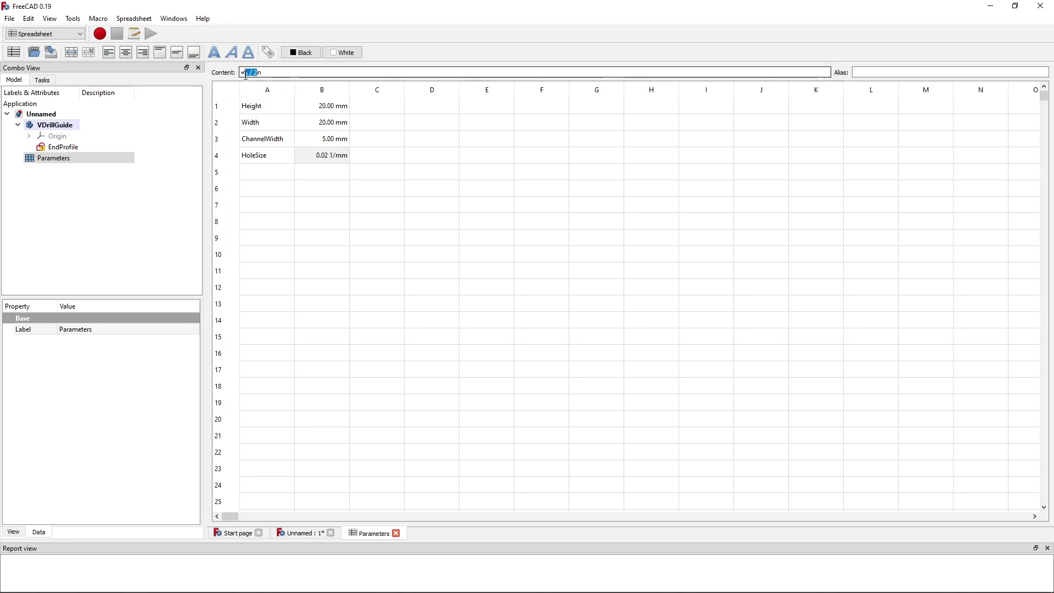
type(".5")
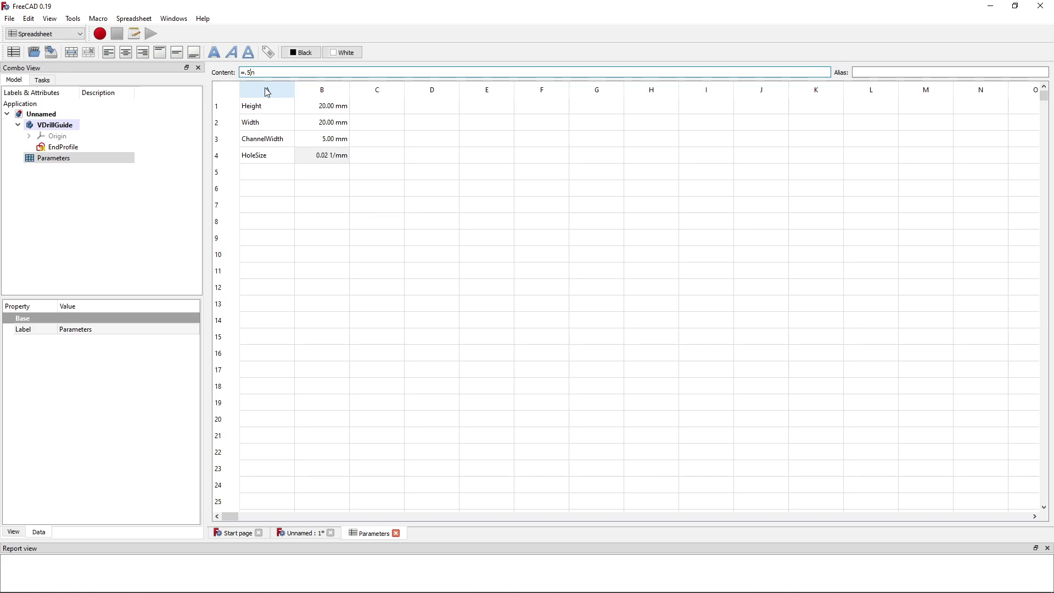
left_click(337, 239)
left_click(332, 171)
double_click(335, 156)
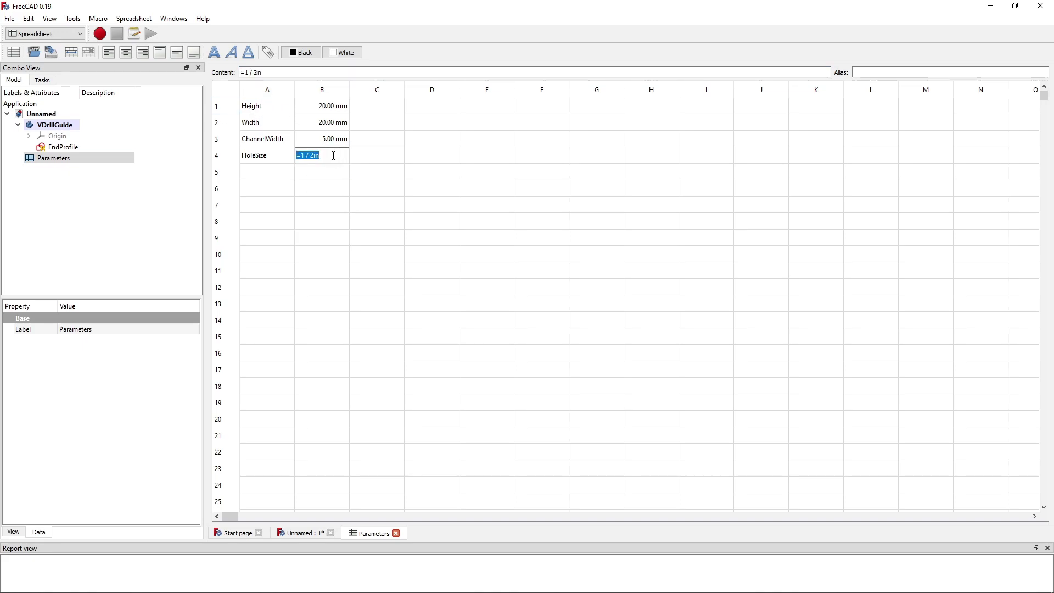
left_click(345, 188)
left_click(341, 157)
key("Down")
key("Down")
key("Down")
Replace the whole HoleSize entry in cell B4 with .5 in.
left_click(328, 158)
left_click_drag(264, 72, 2, 56)
type(".5 in")
key("Return")
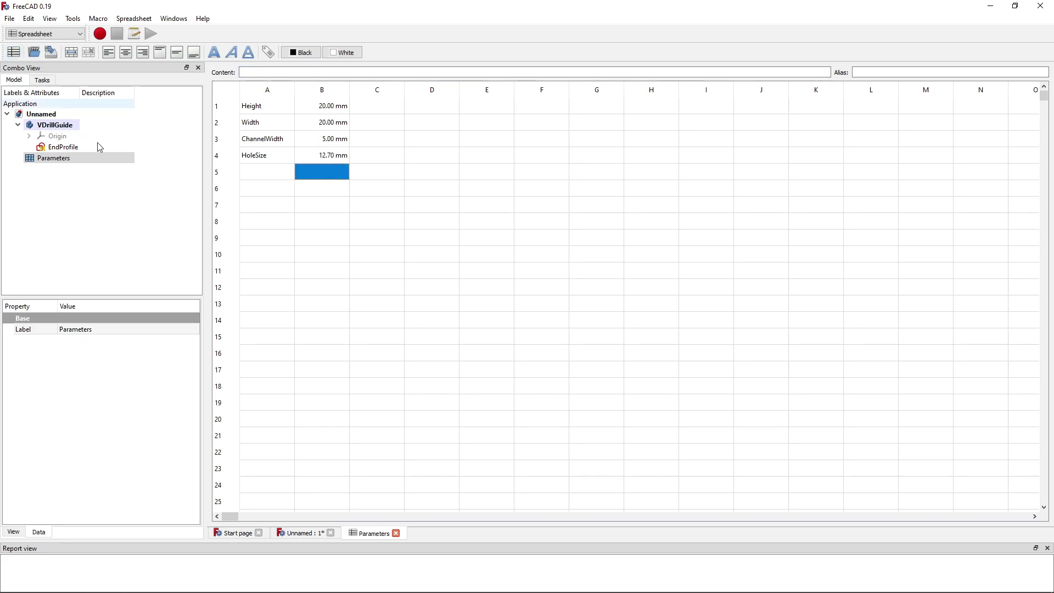
left_click(434, 237)
left_click(343, 142)
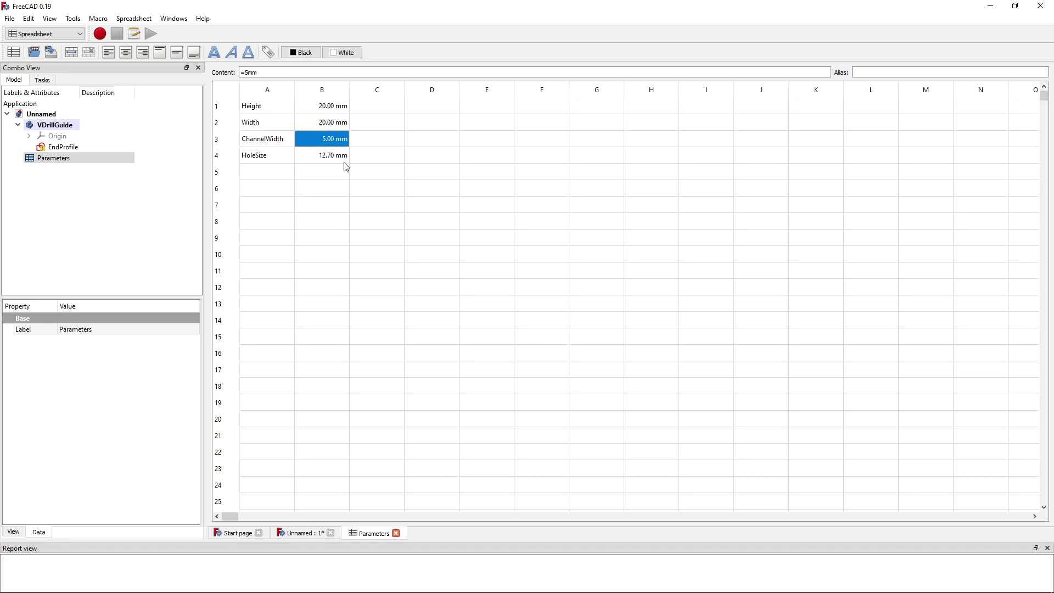
left_click(342, 162)
left_click(393, 303)
left_click(336, 155)
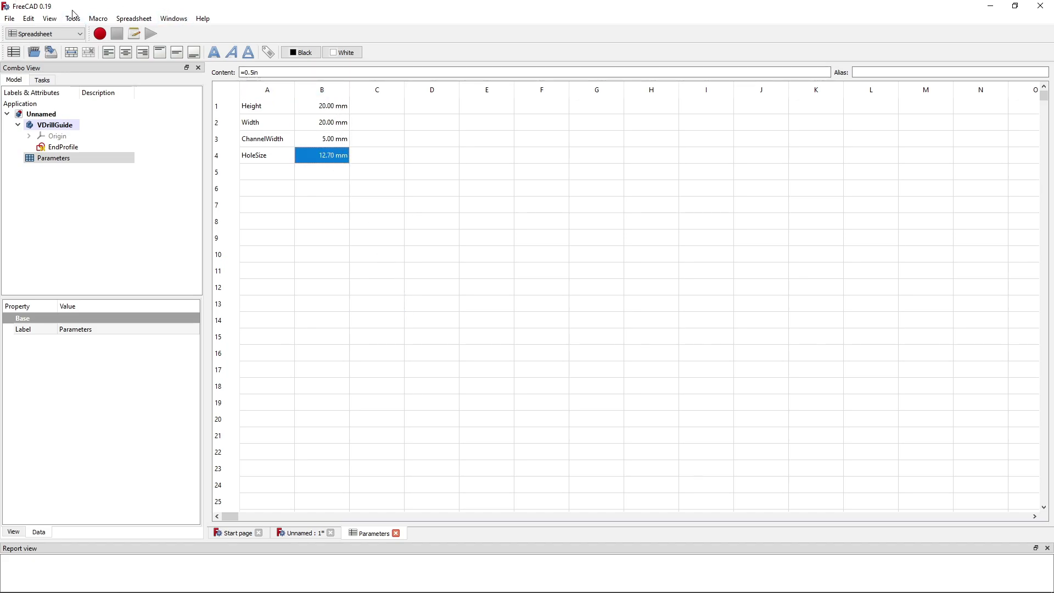
Review the available unit systems in the units preferences, keeping the Standard (mm/kg/s/degree) option.
left_click(8, 19)
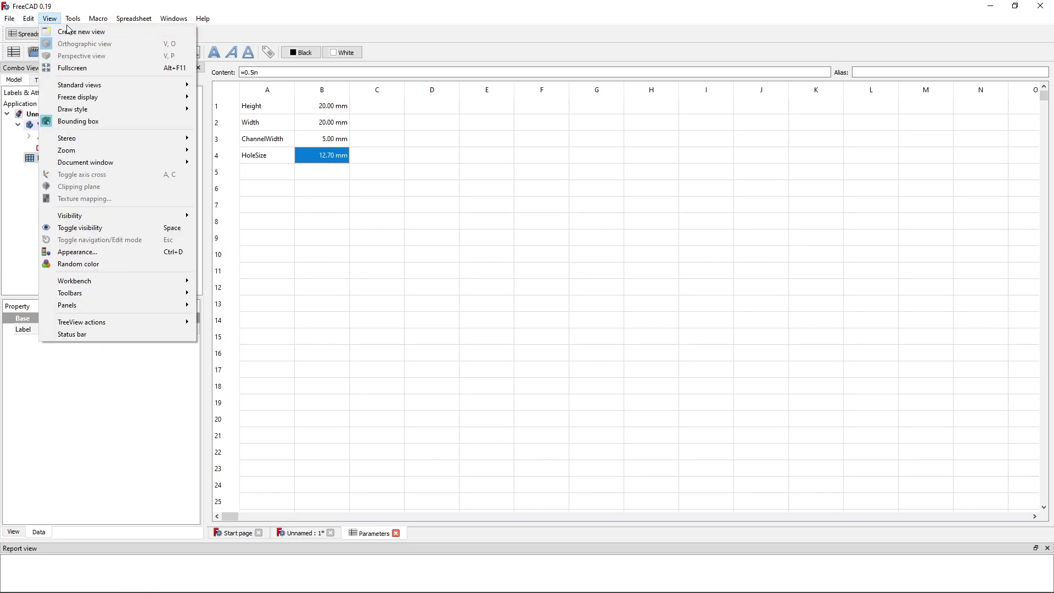
left_click(50, 232)
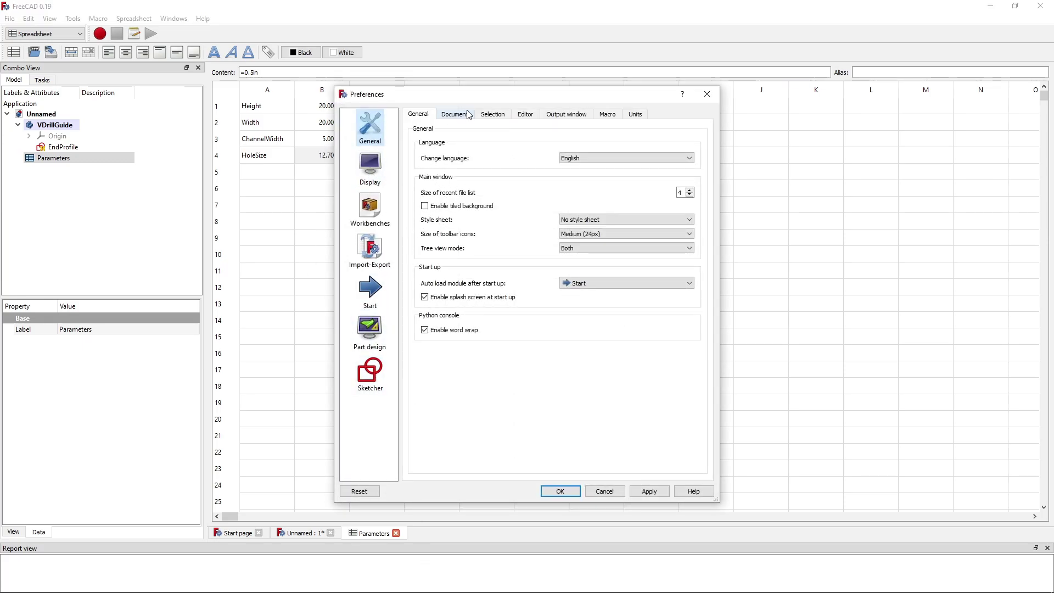
left_click(634, 113)
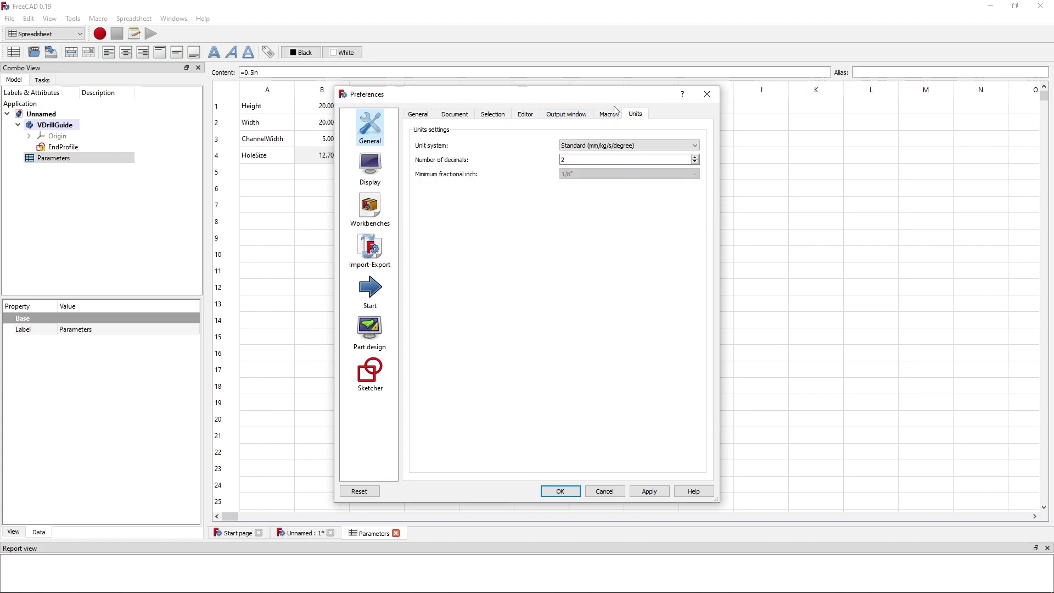
left_click(586, 145)
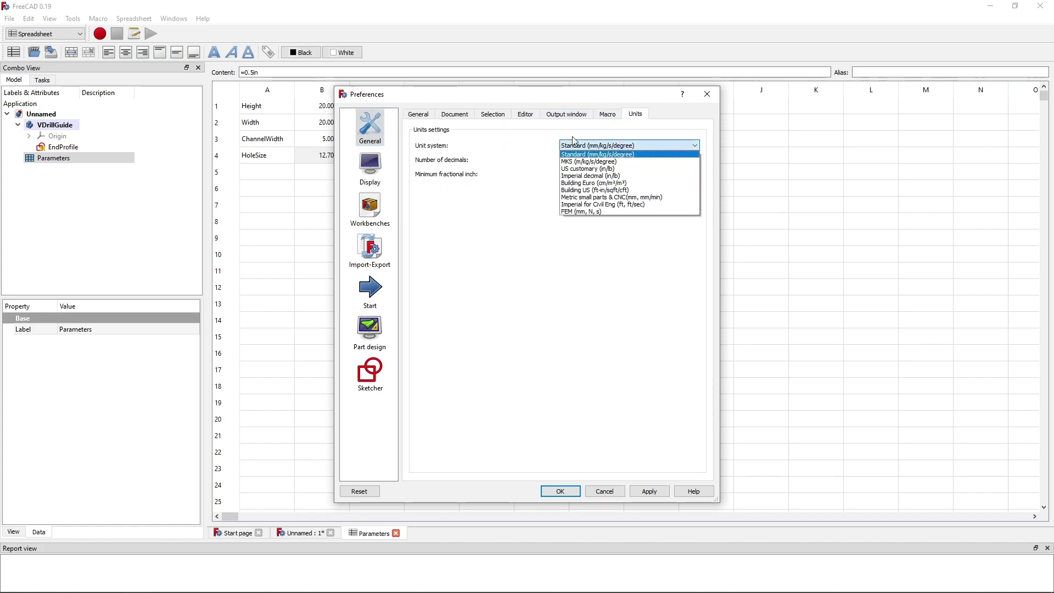
left_click(532, 147)
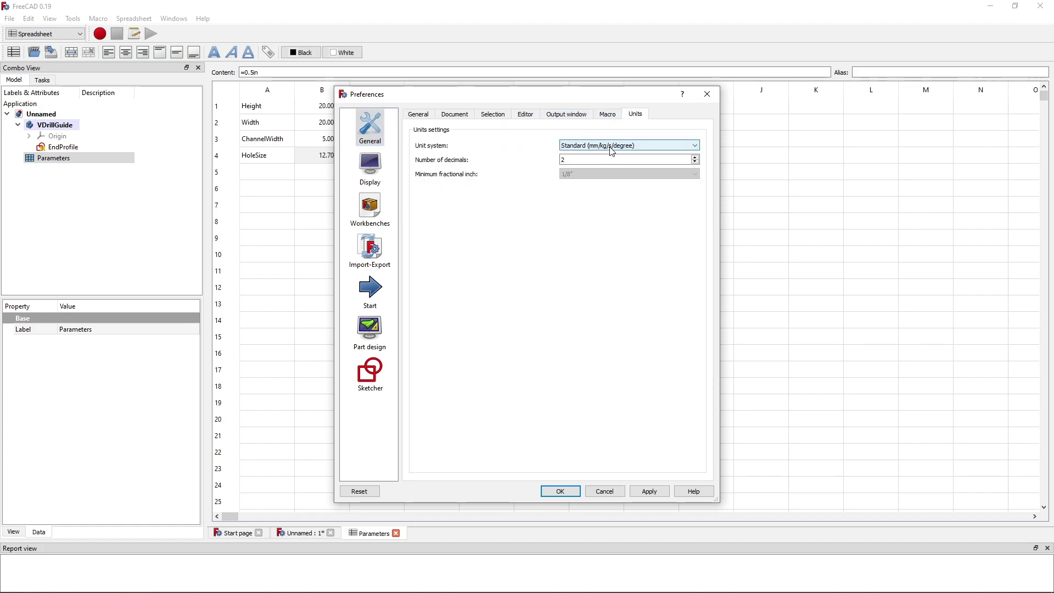
left_click(627, 147)
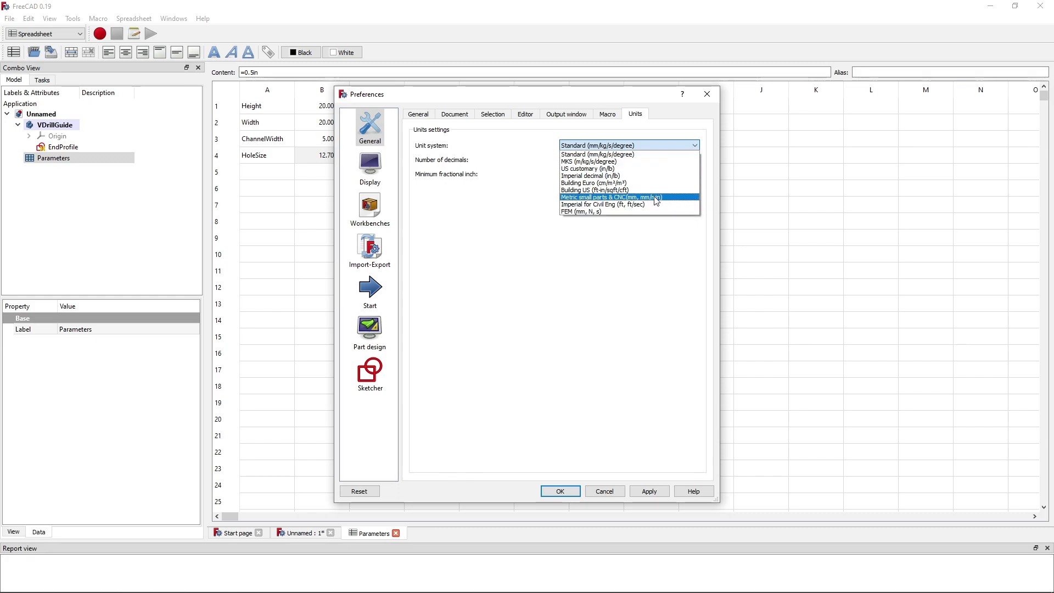
left_click(661, 311)
left_click(624, 147)
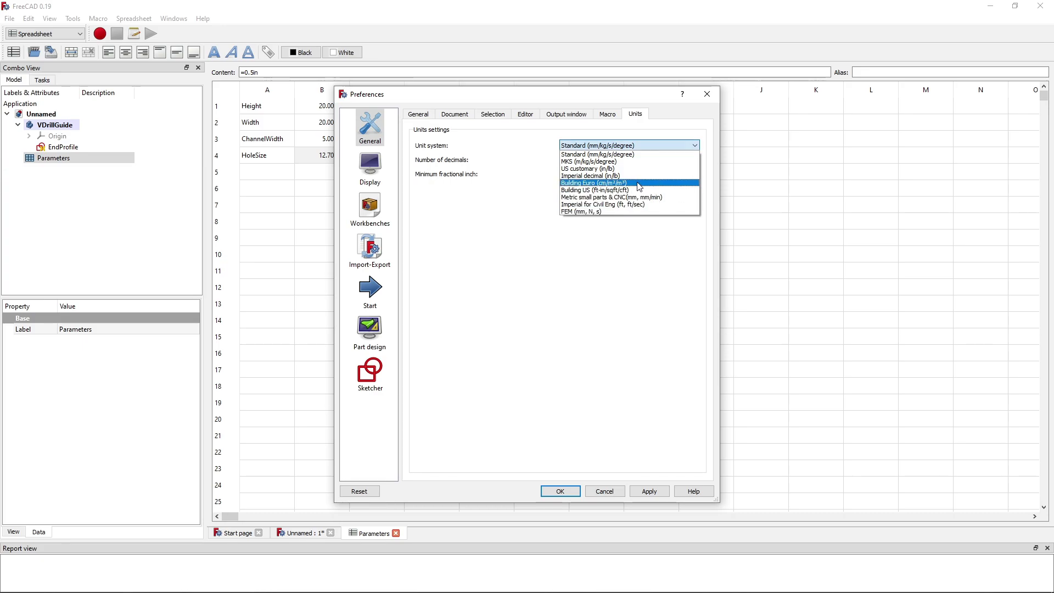
left_click(577, 501)
left_click(560, 490)
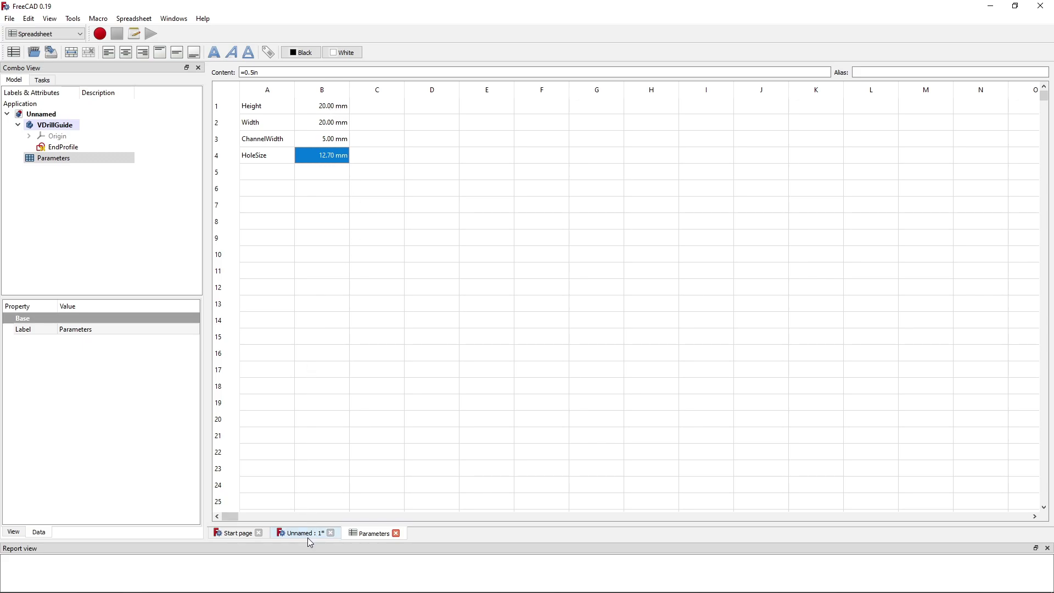
Assign the alias Height to the height value in cell B1.
left_click(343, 108)
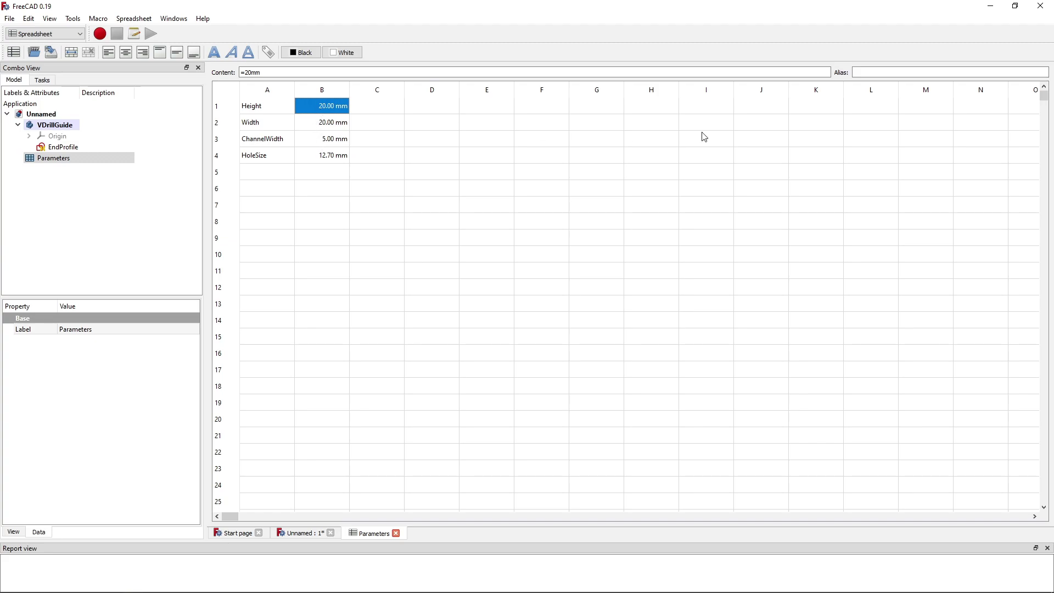
left_click(910, 74)
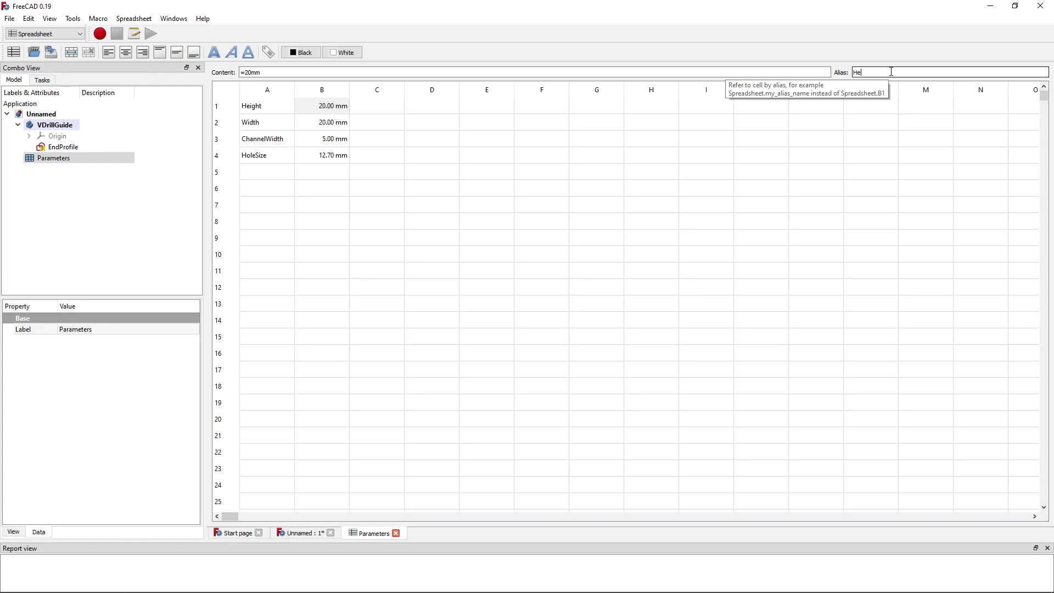
key("Return")
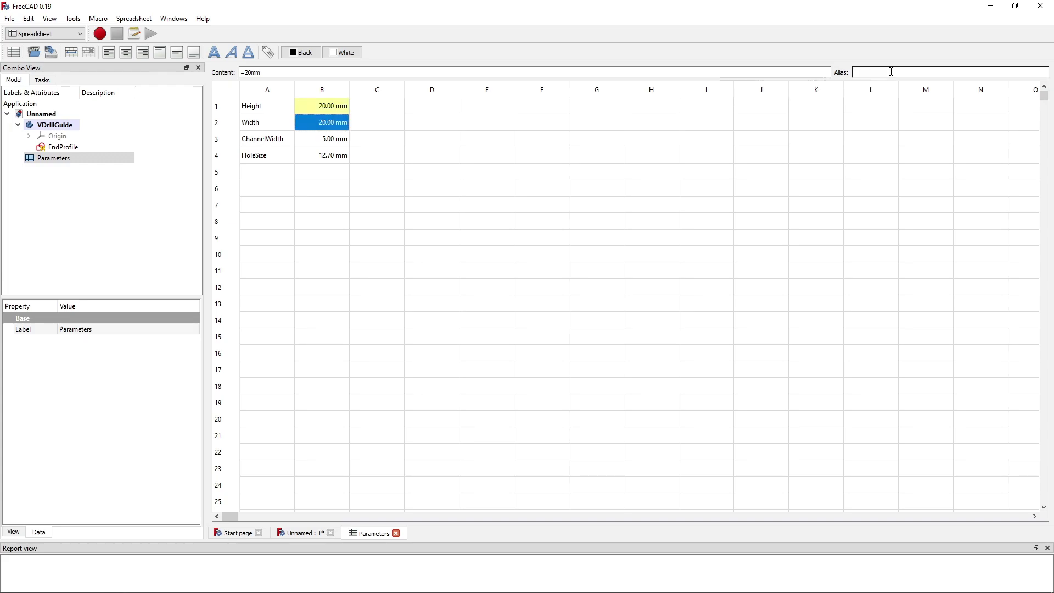
left_click(487, 171)
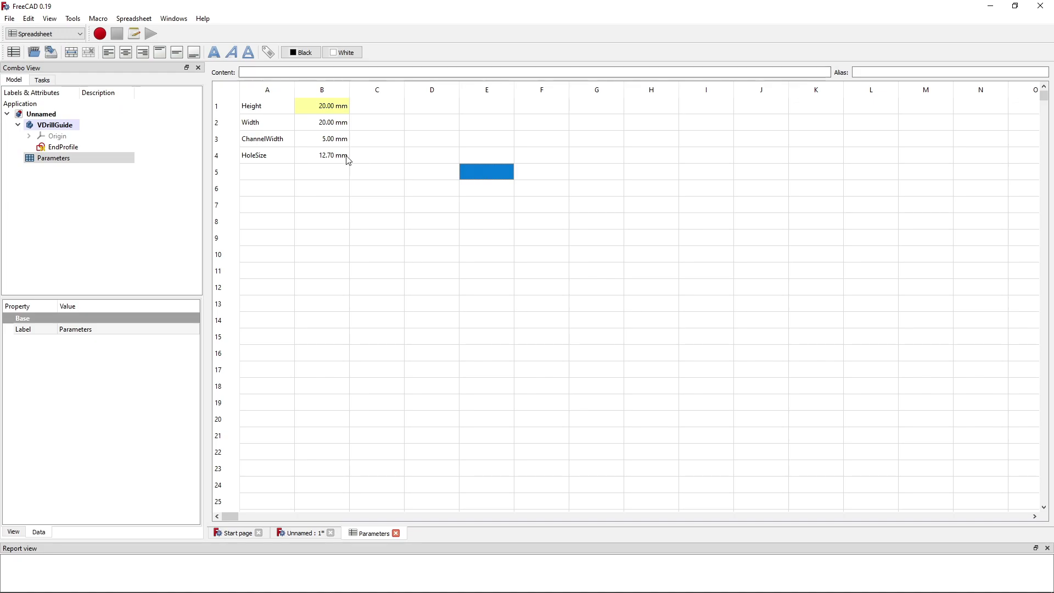
left_click(337, 109)
left_click(520, 220)
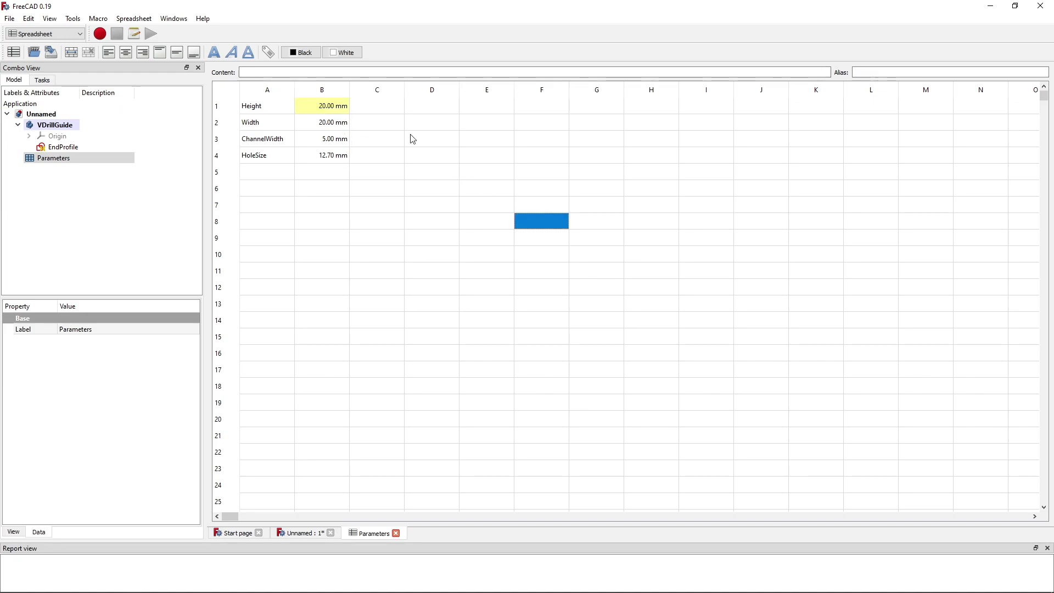
left_click(339, 110)
Assign the alias Width to cell B2 through its cell properties.
left_click(342, 125)
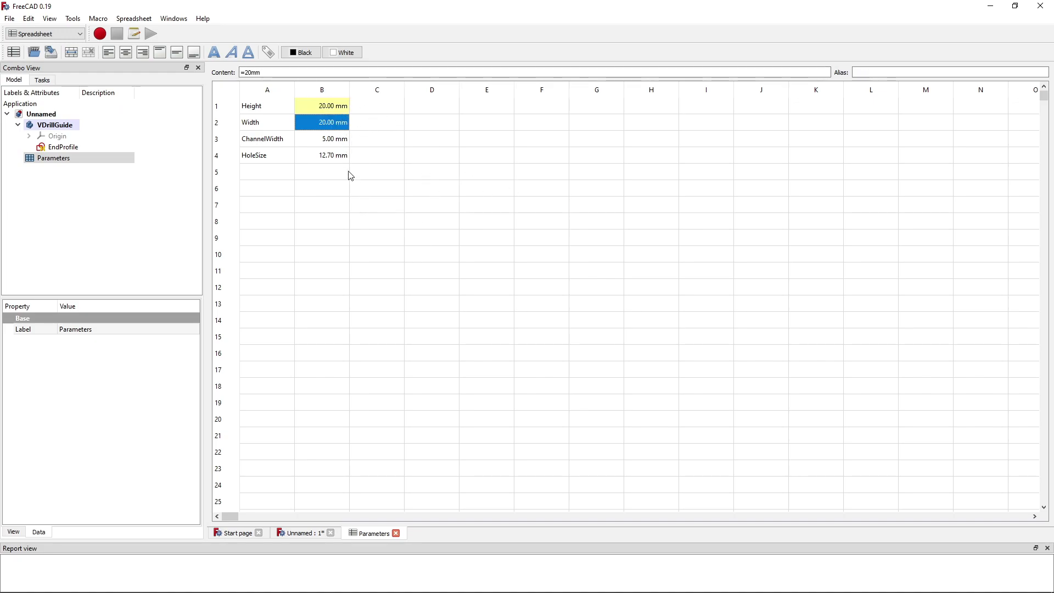
left_click(387, 129)
left_click(322, 126)
right_click(322, 125)
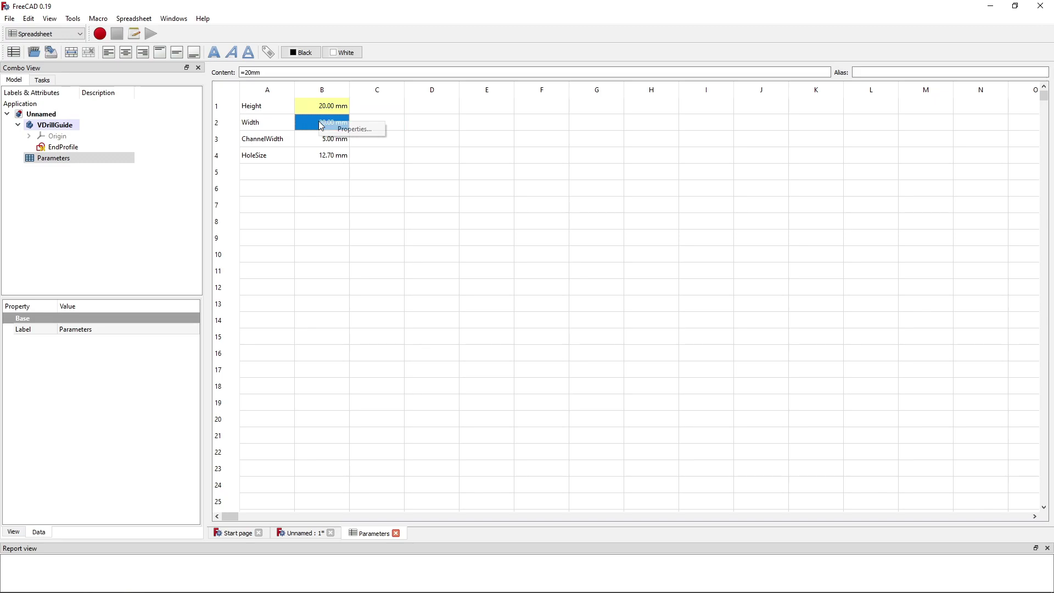
left_click(351, 129)
left_click(564, 246)
left_click(588, 263)
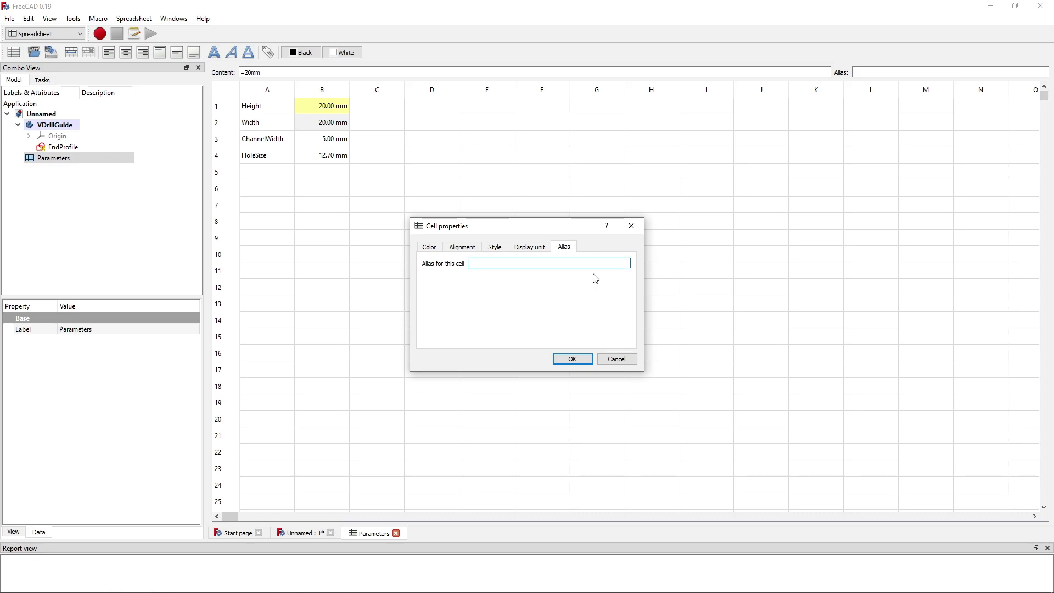
type("Width")
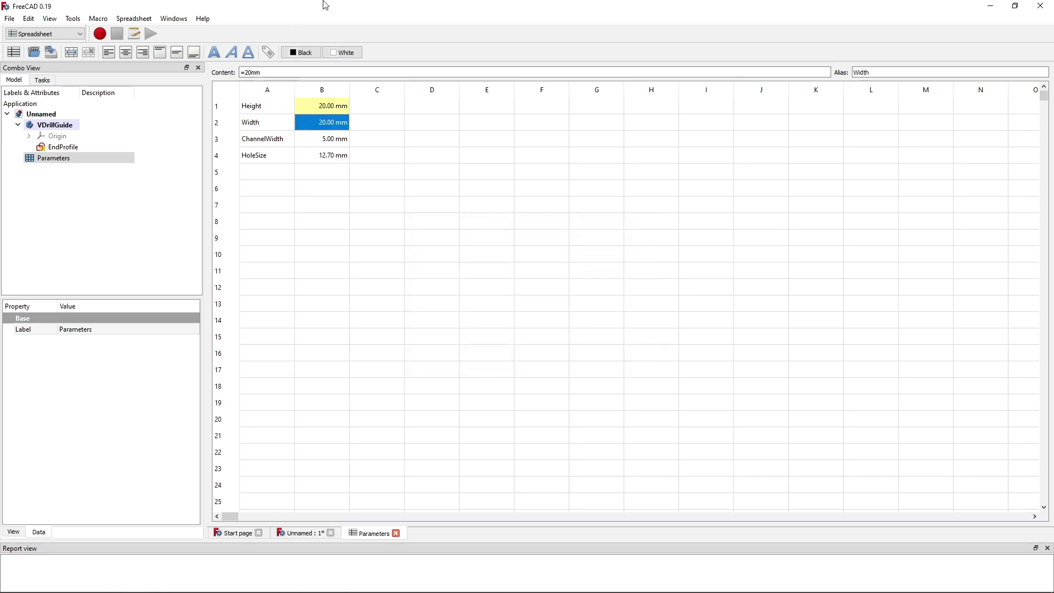
Assign the alias ChannelWidth to the channel width value in cell B3.
left_click(316, 140)
left_click(894, 70)
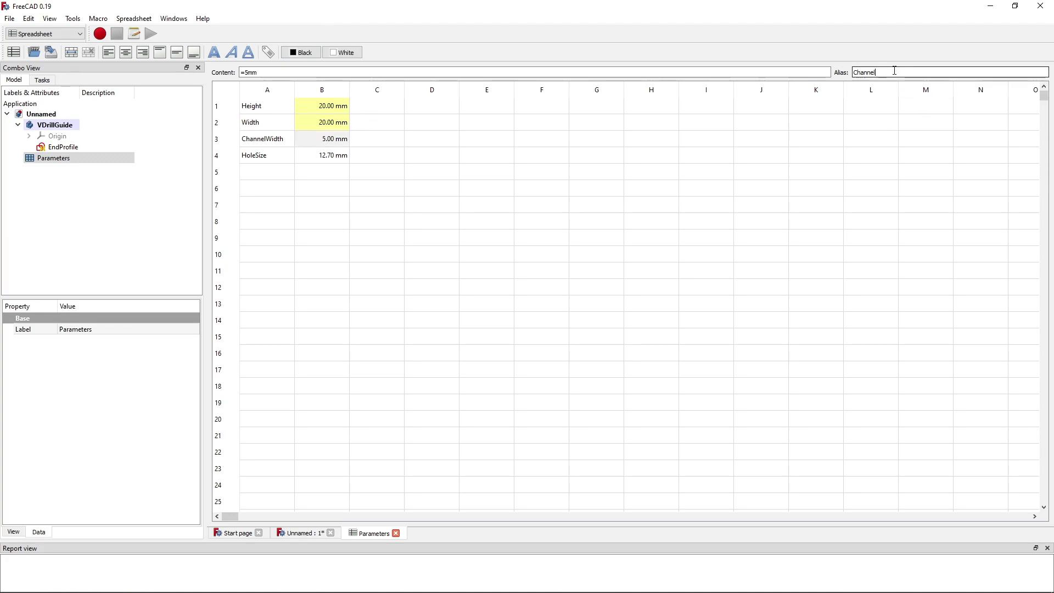
key("Return")
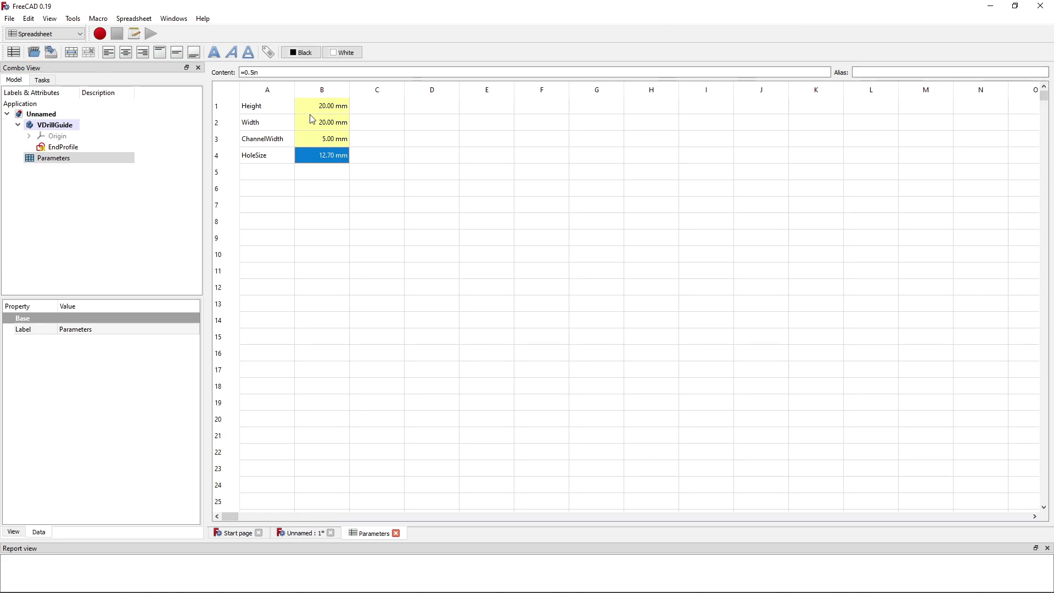
Assign the alias HoleSize to the hole size value in cell B4.
left_click(333, 203)
left_click(327, 158)
left_click(927, 72)
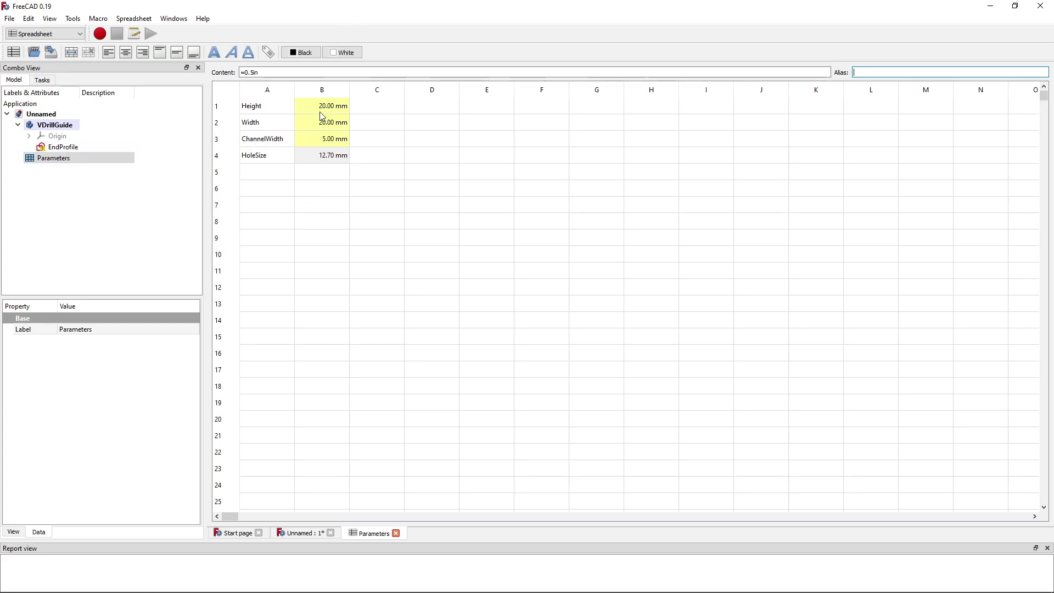
left_click(341, 158)
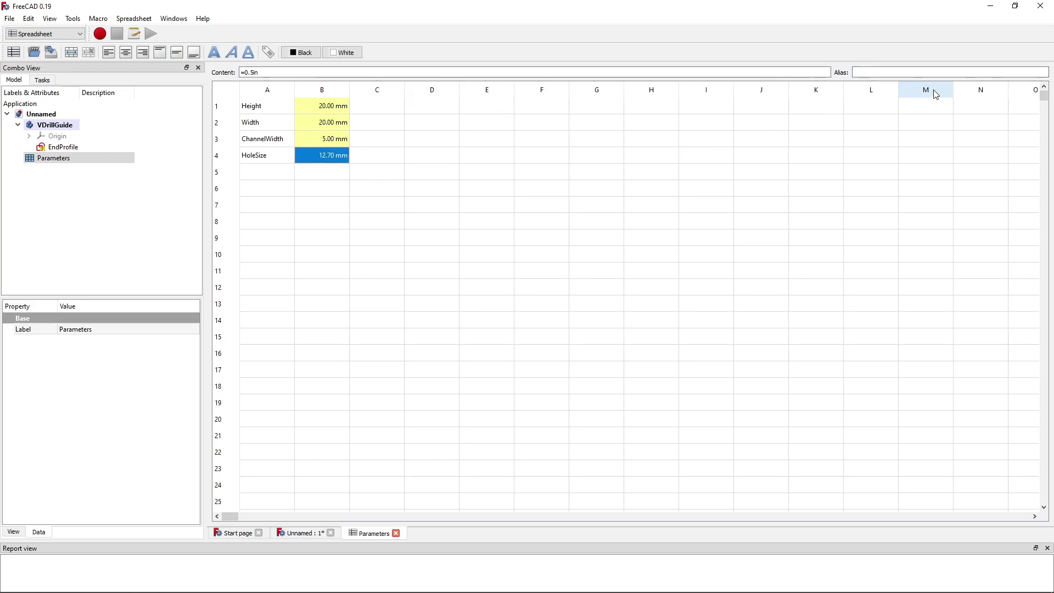
left_click(932, 68)
type("H")
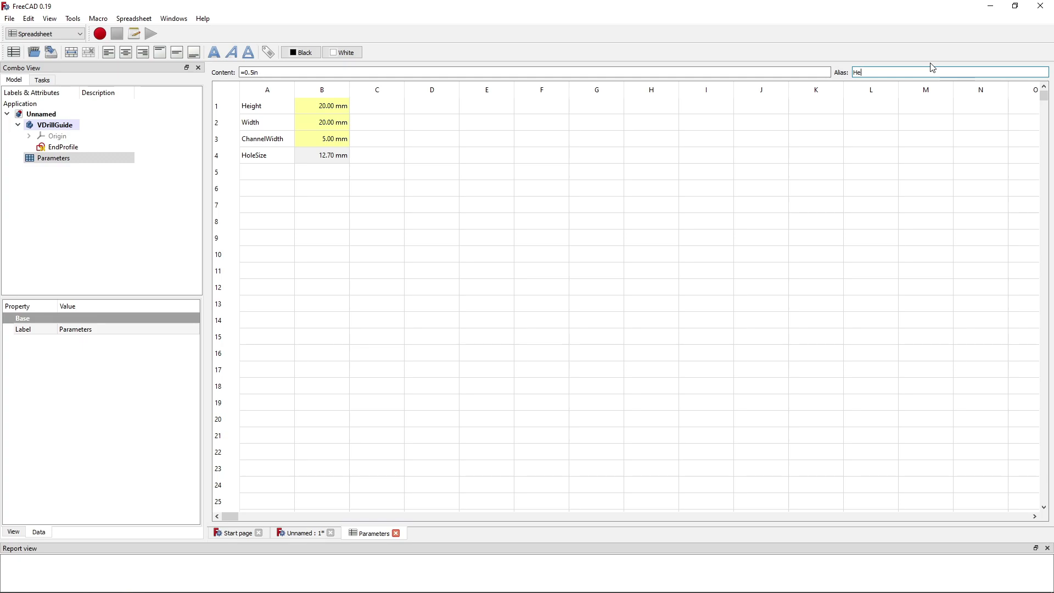
type("oleSize")
key("Return")
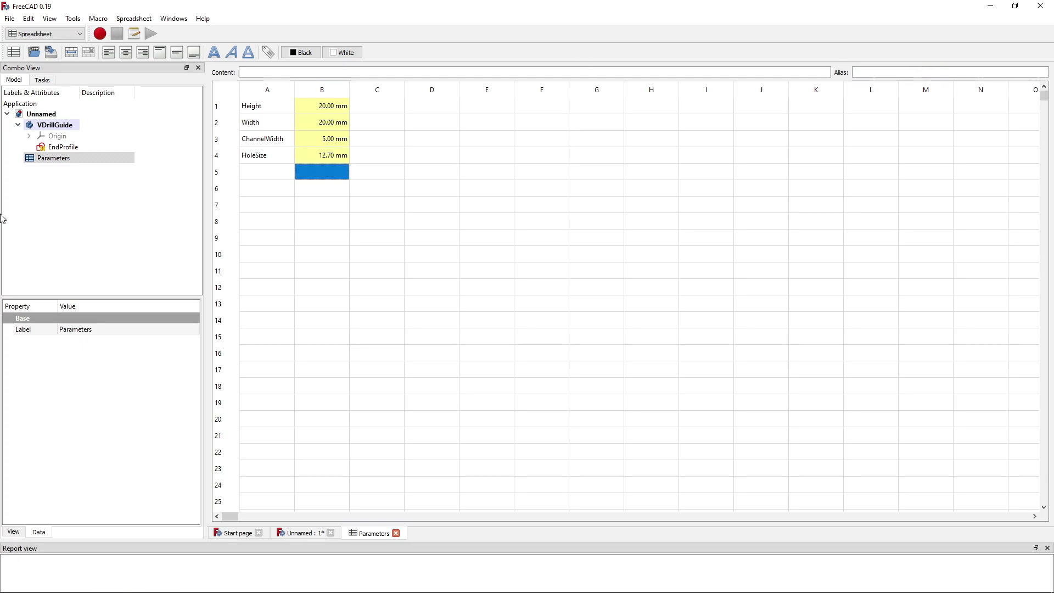
left_click(343, 226)
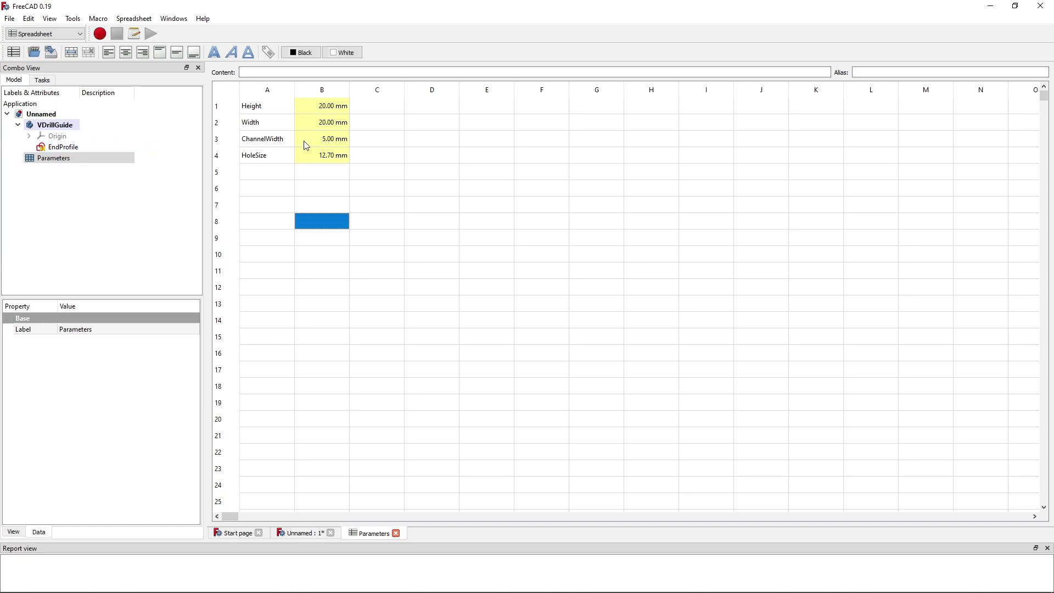
Open the EndProfile sketch for editing and bring the Parameters spreadsheet back into view.
double_click(57, 147)
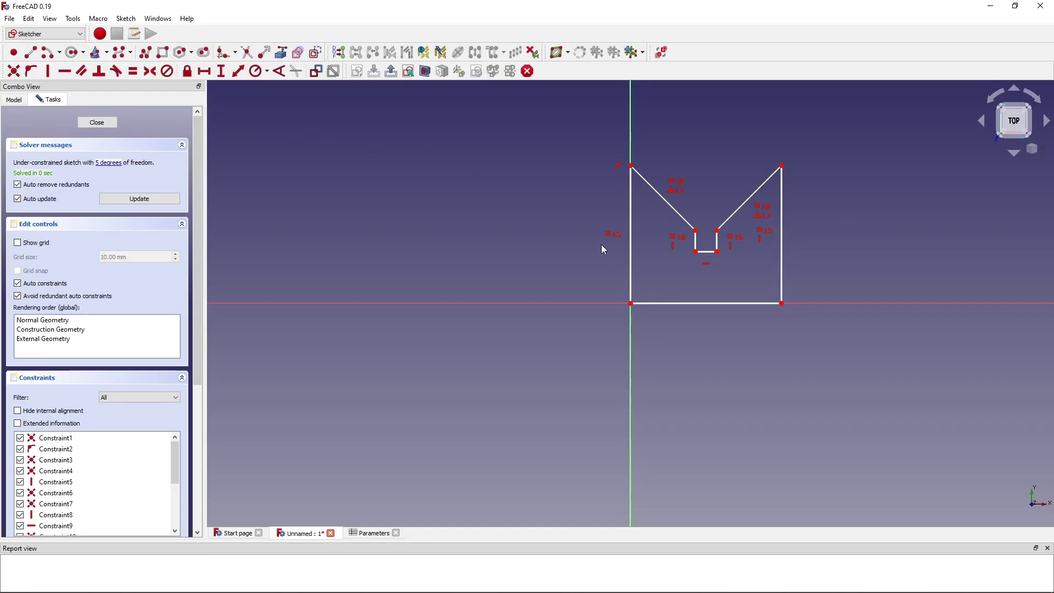
left_click(14, 100)
left_click(50, 100)
left_click(367, 533)
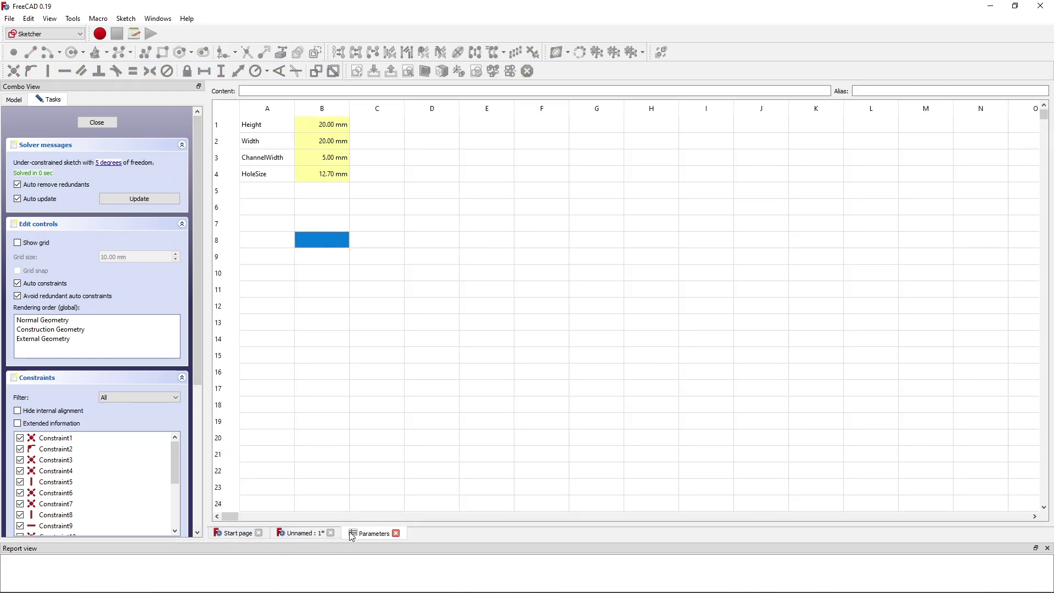
Return to the EndProfile sketch and constrain the profile's outer vertical edge on the Y axis to a vertical distance of 20 mm.
left_click(303, 537)
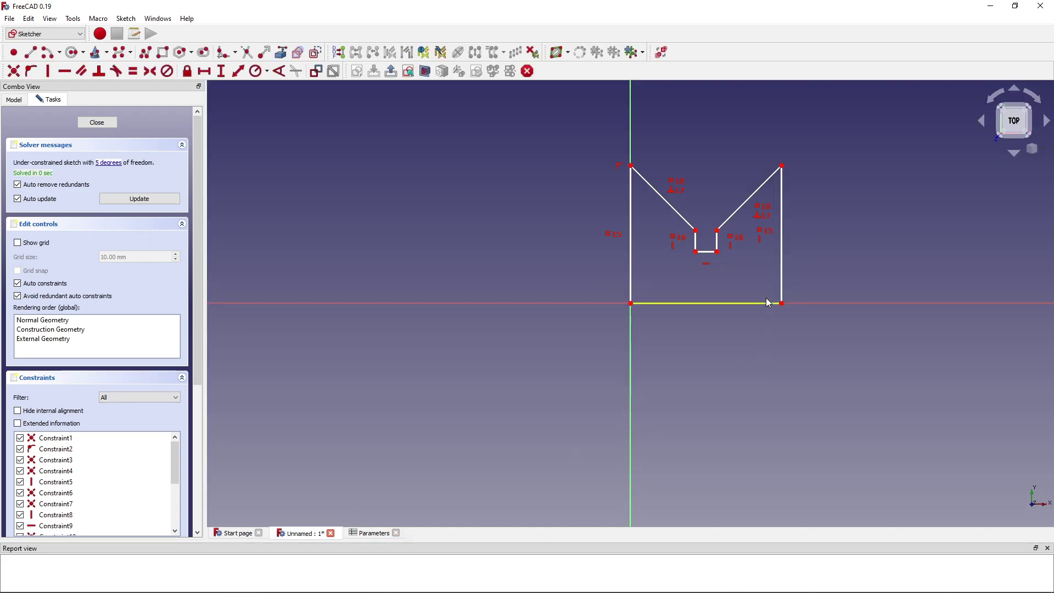
left_click(763, 303)
left_click(609, 280)
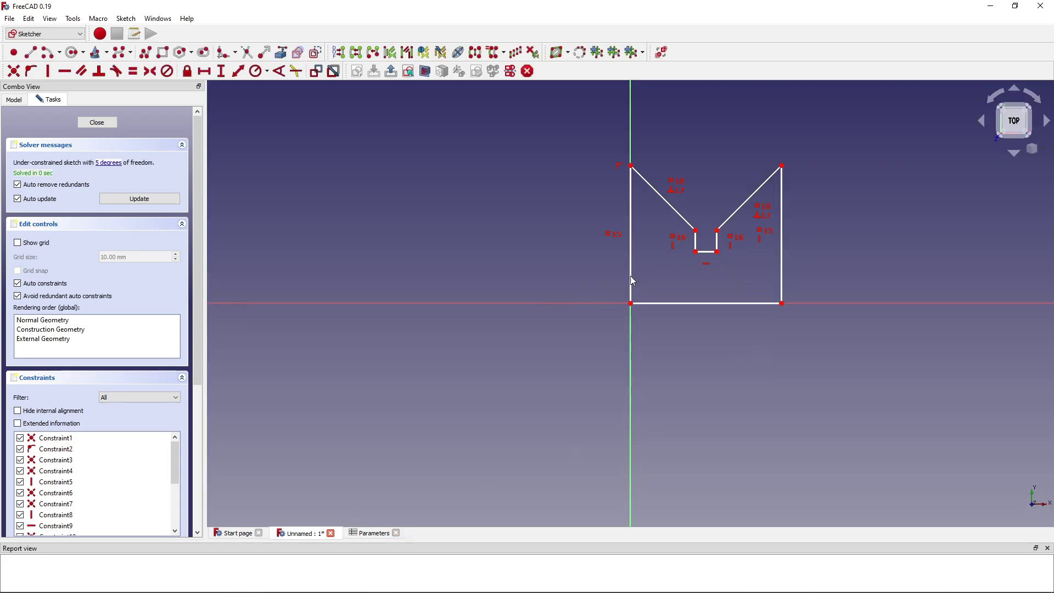
left_click(632, 260)
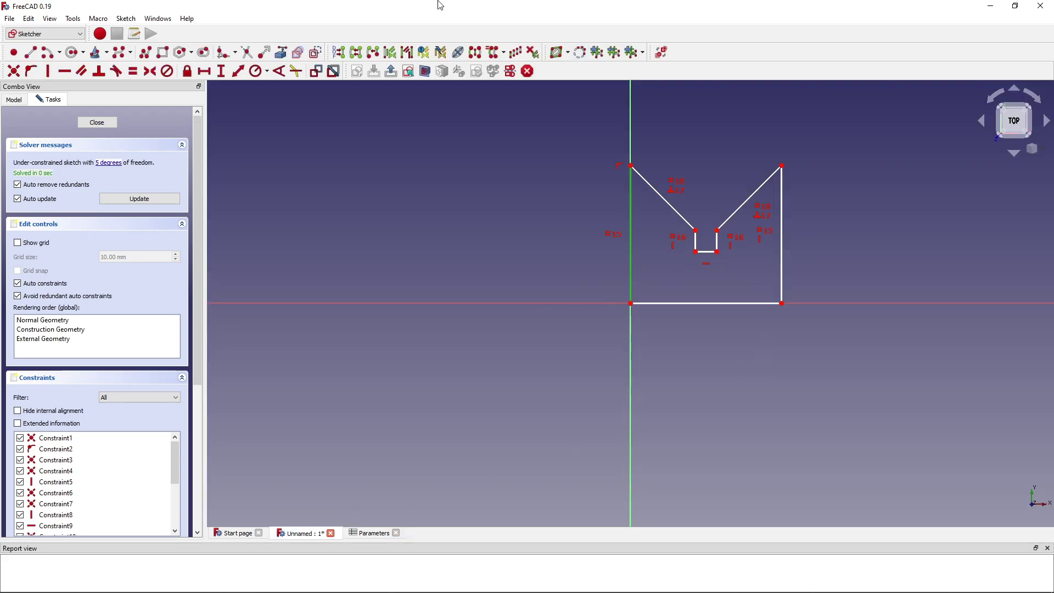
left_click(222, 72)
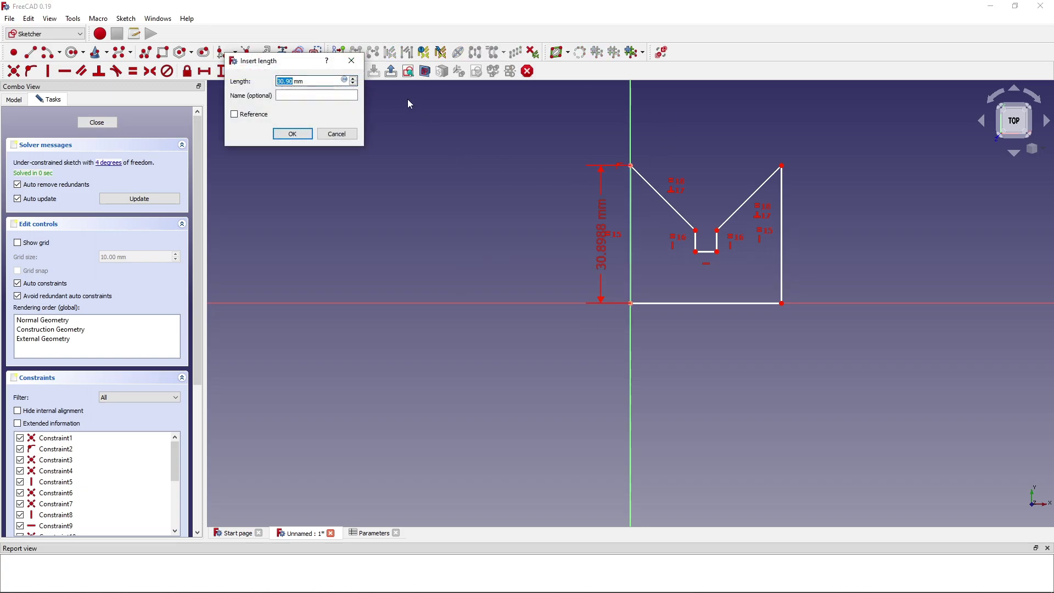
left_click_drag(309, 81, 233, 81)
left_click(317, 82)
left_click_drag(301, 82, 263, 81)
type("20")
key("Return")
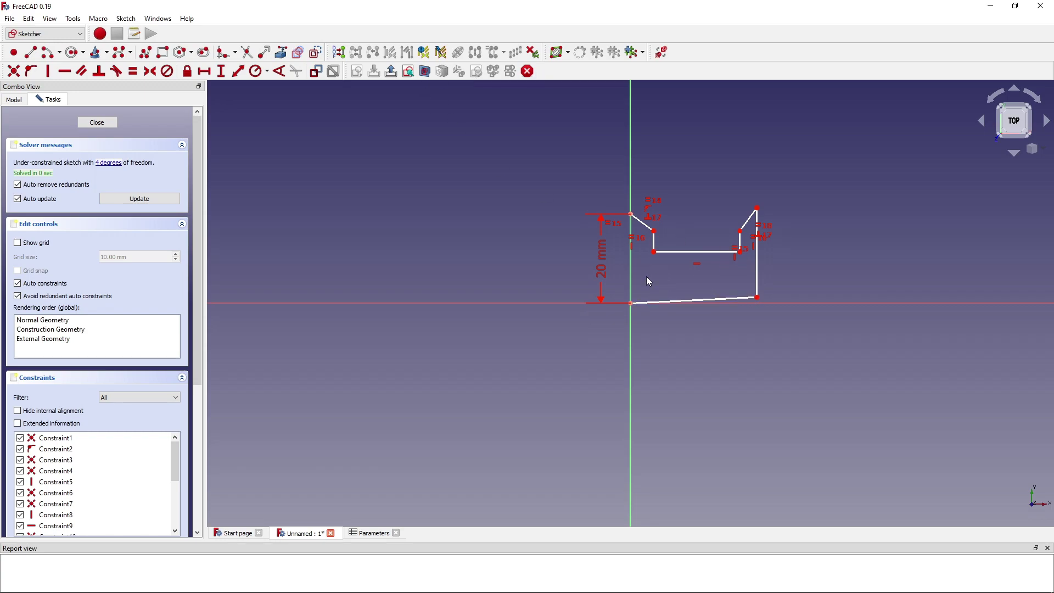
Link the vertical height dimension to the spreadsheet with the expression Parameters.Height.
double_click(601, 261)
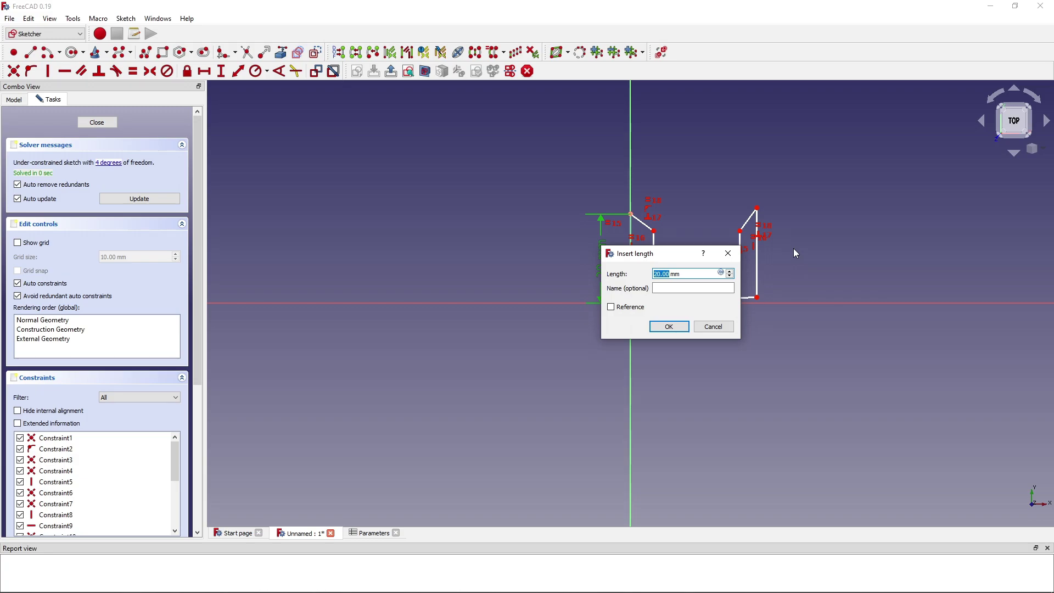
key("equal")
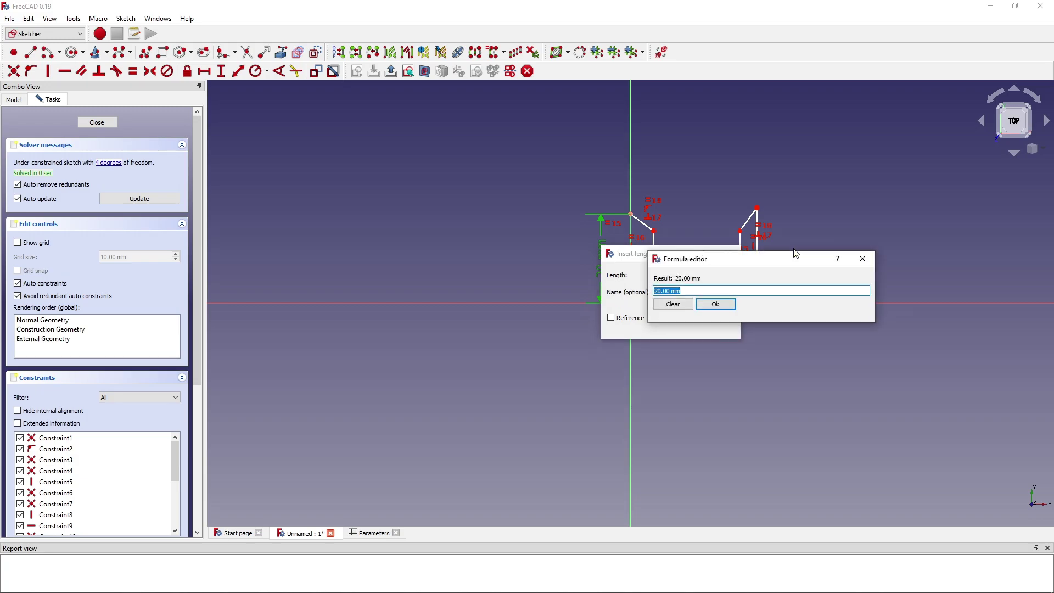
type("P")
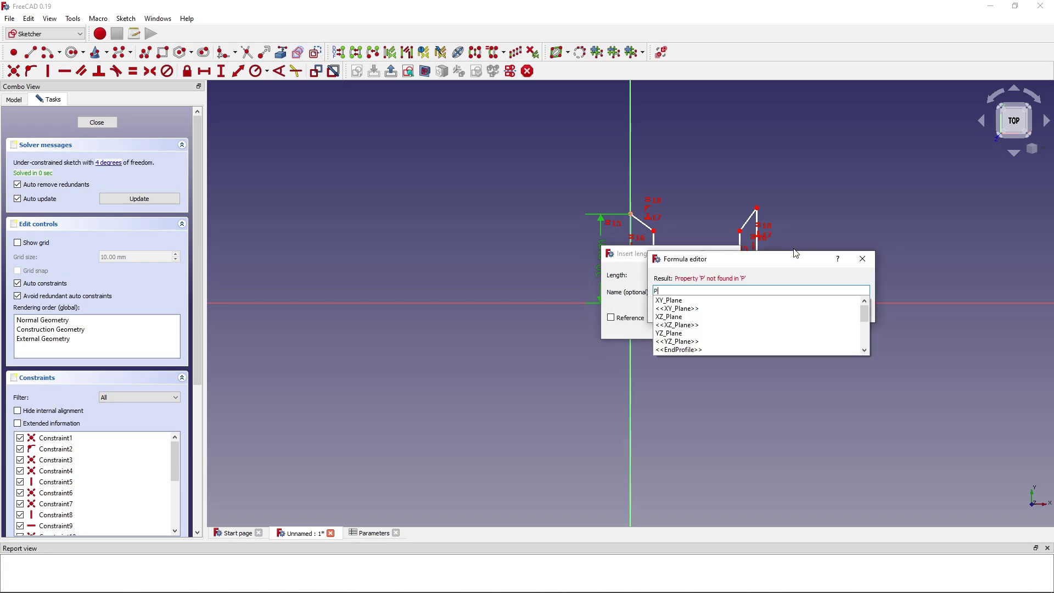
type("arameters.")
key("BackSpace")
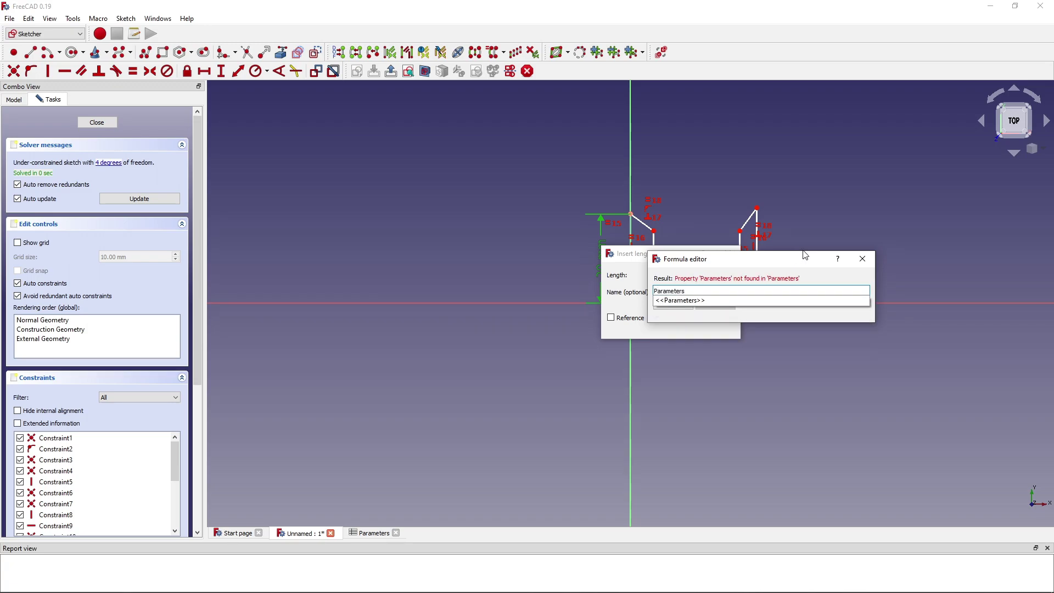
key("Down")
key("Down")
key("Down")
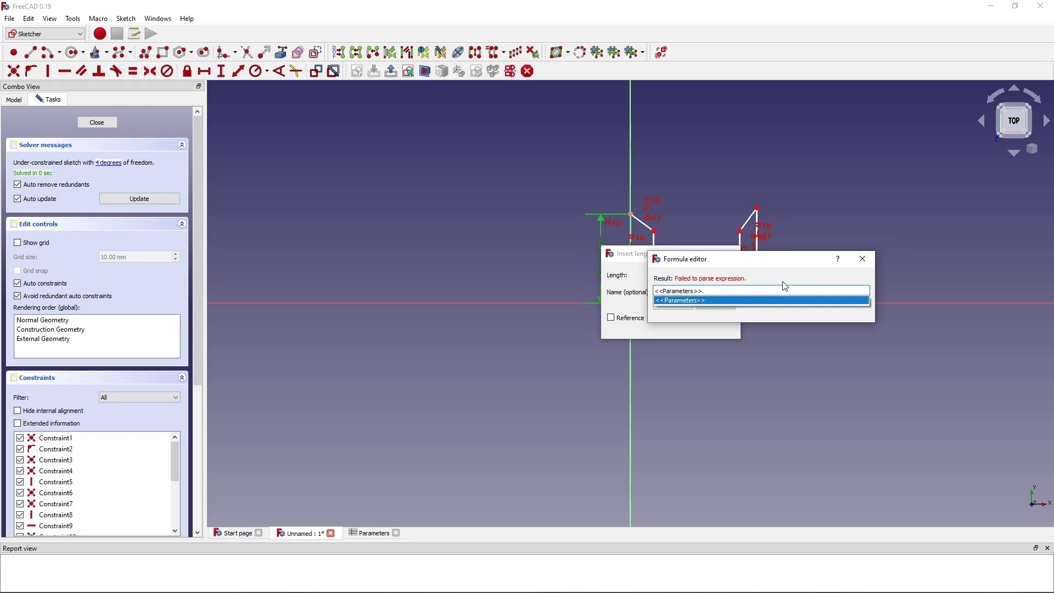
key("Up")
type(".")
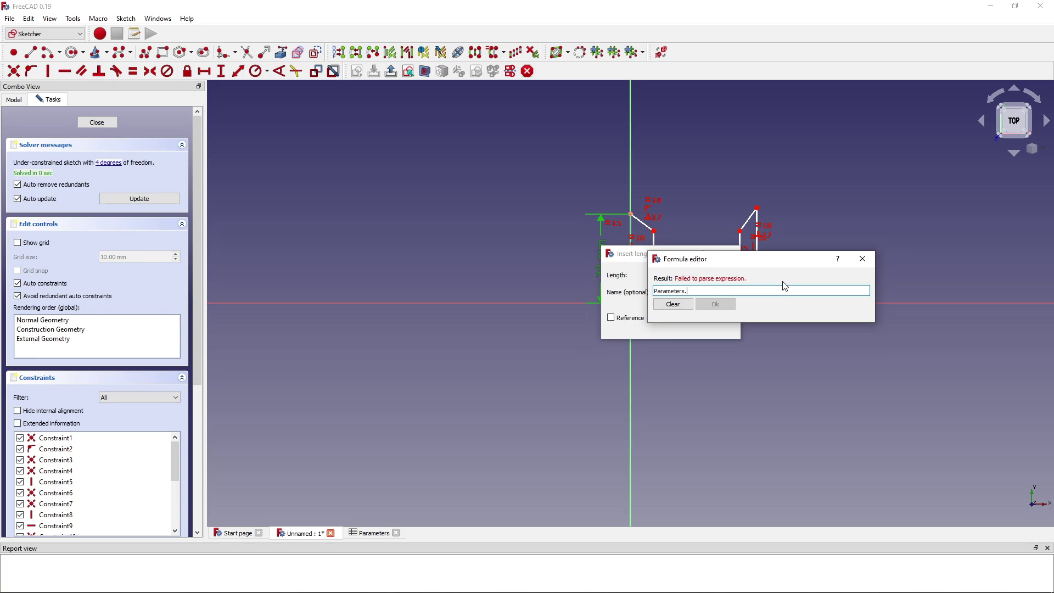
type("He")
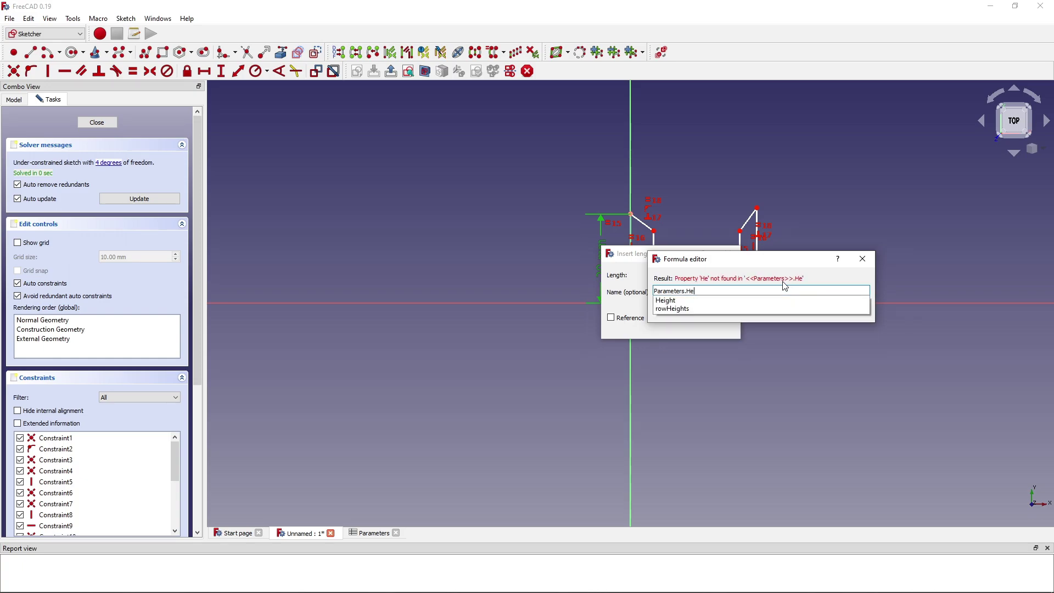
type("ight")
key("Return")
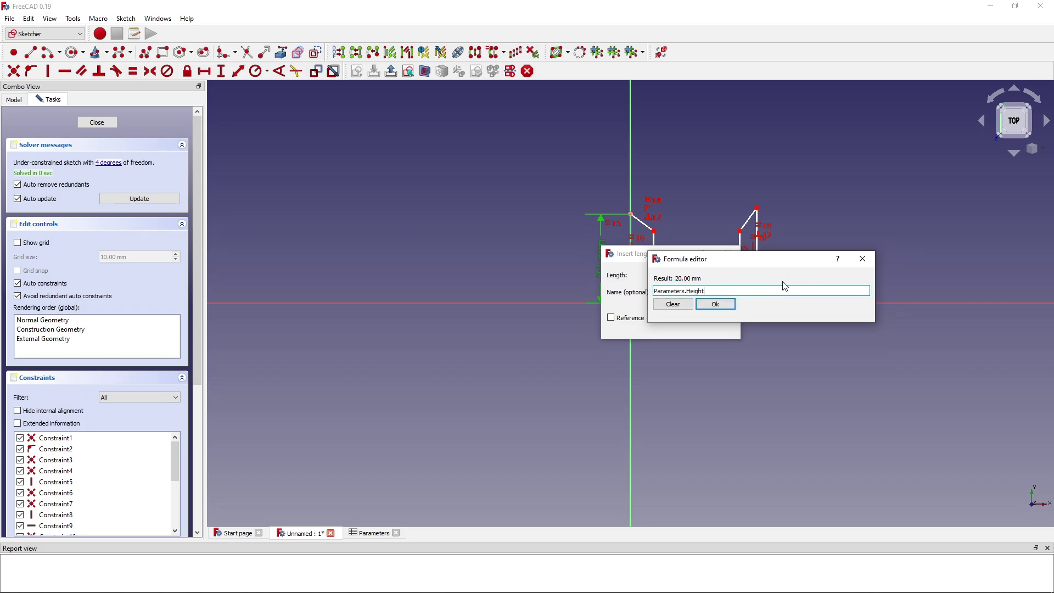
key("Return")
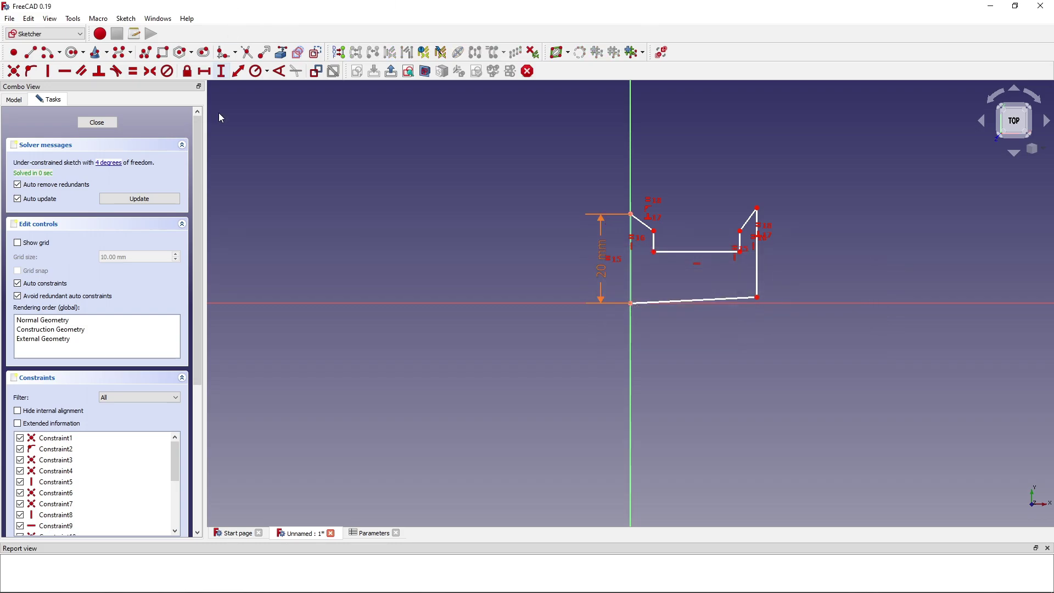
Check the Height value cell B1 in the Parameters spreadsheet and return to the sketch.
left_click(349, 536)
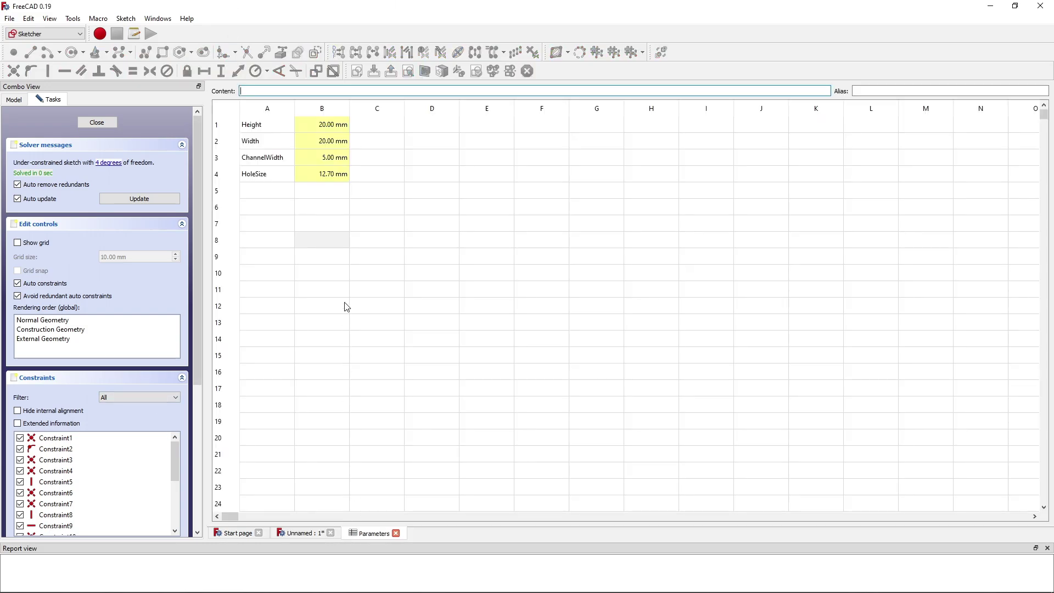
left_click(326, 126)
left_click(314, 535)
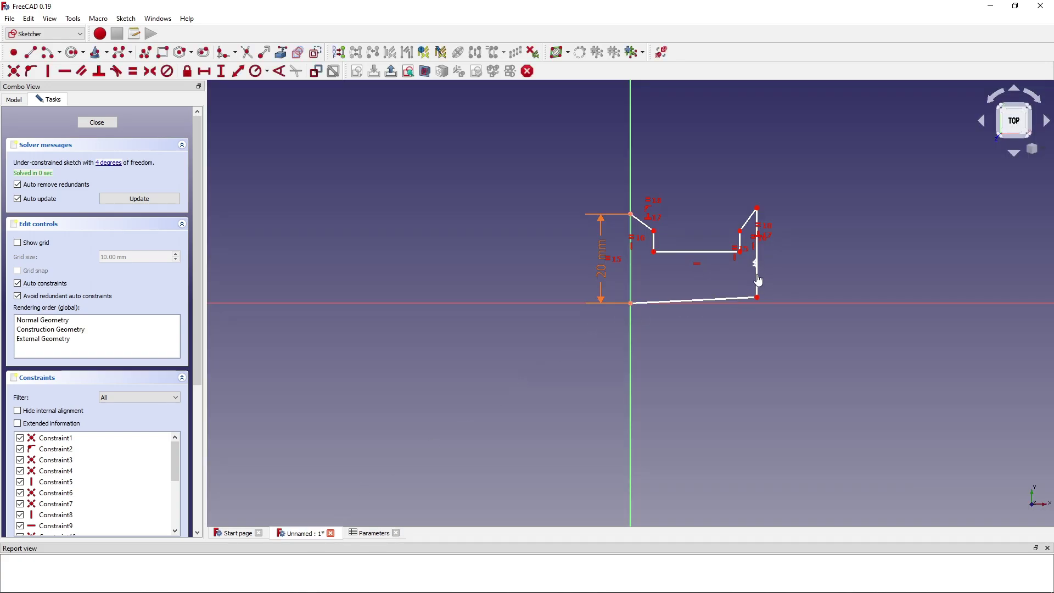
Test the profile's freedom by moving its far vertical edge, and constrain the sloping base line to be horizontal.
mouse_move(762, 284)
left_mouse_down()
mouse_move(771, 300)
mouse_move(742, 279)
mouse_move(729, 299)
mouse_move(749, 282)
mouse_move(753, 302)
mouse_move(749, 284)
mouse_move(768, 286)
mouse_move(736, 280)
left_mouse_up()
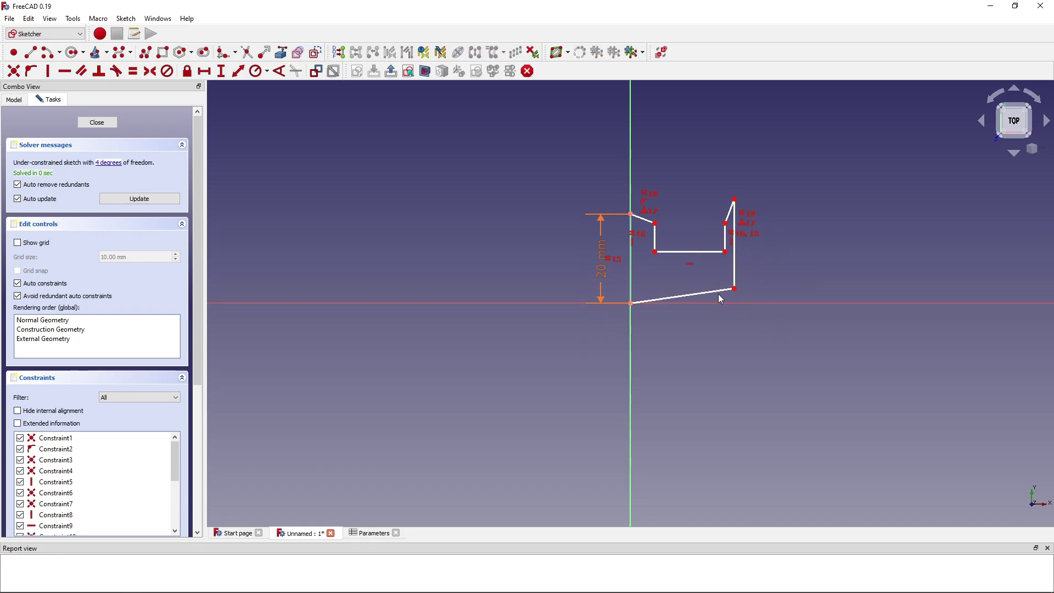
left_click(717, 293)
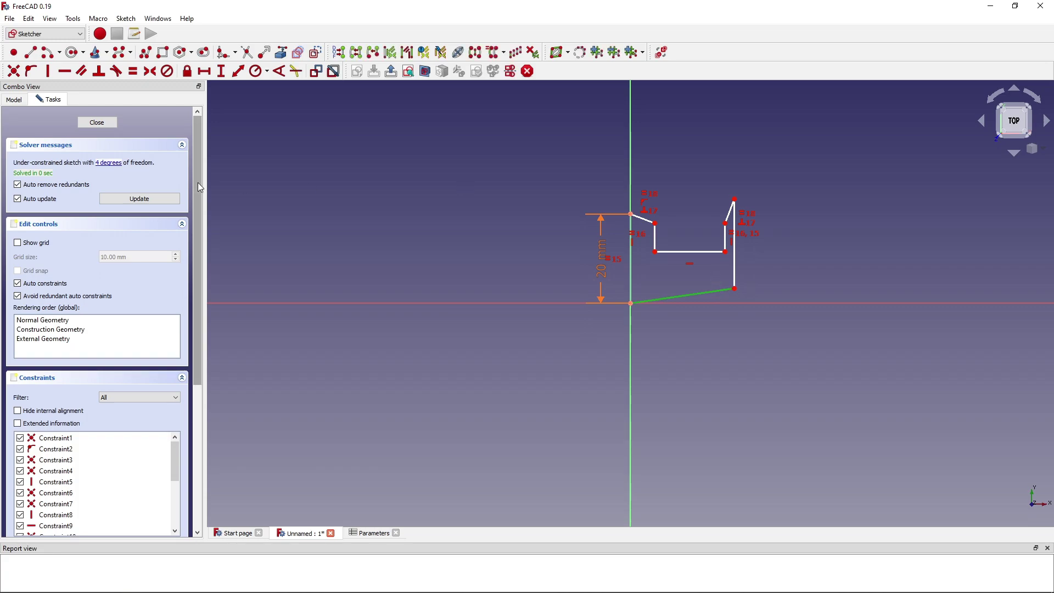
left_click(65, 72)
mouse_move(645, 240)
left_mouse_down()
mouse_move(680, 258)
mouse_move(668, 259)
left_mouse_up()
Add a horizontal distance constraint to the base line, driven by the expression Parameters.Width.
left_click(677, 302)
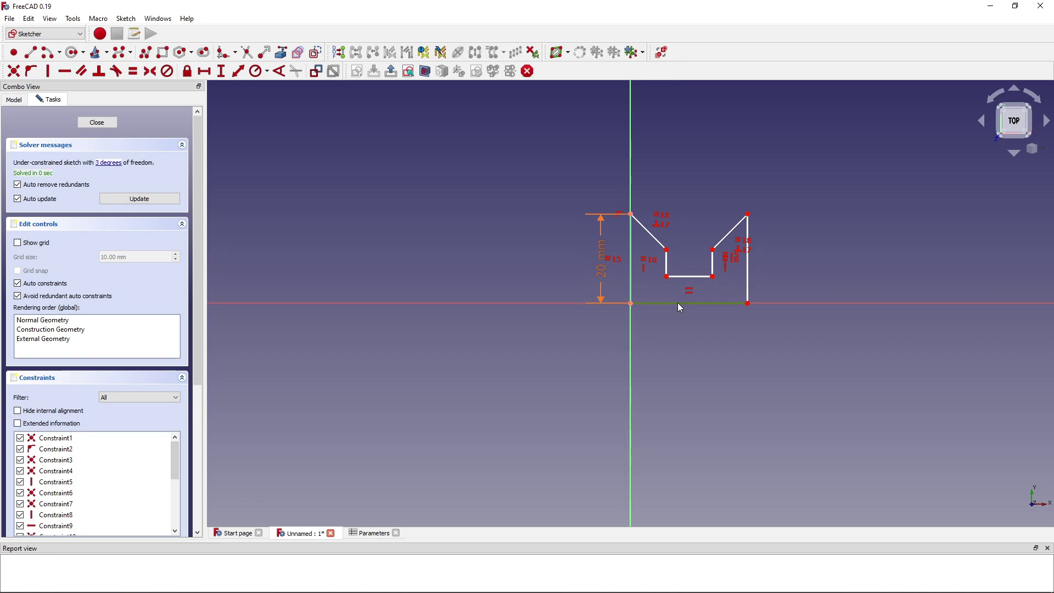
left_click(209, 72)
key("equal")
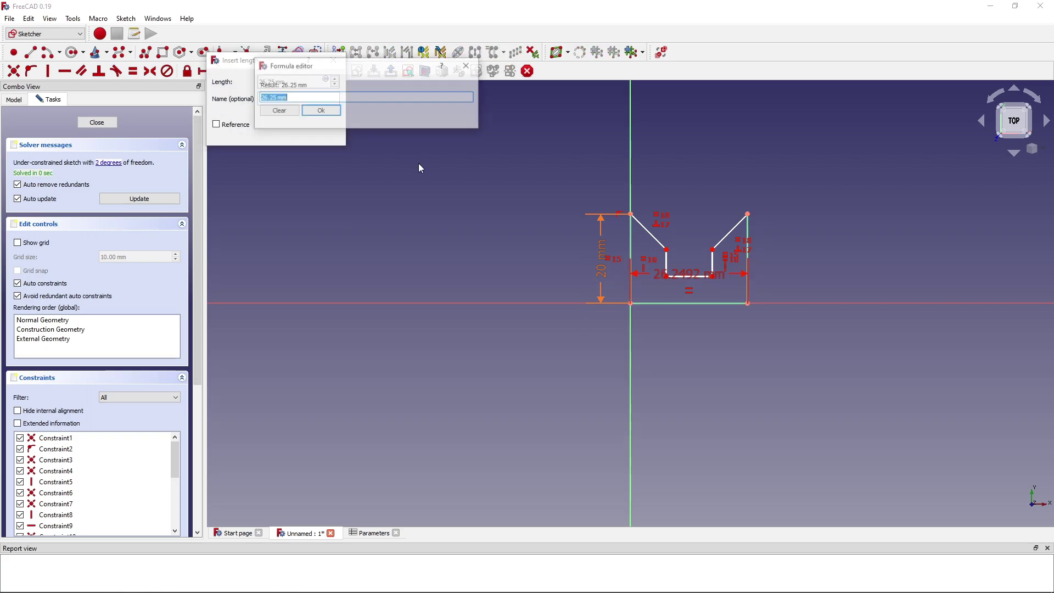
key("BackSpace")
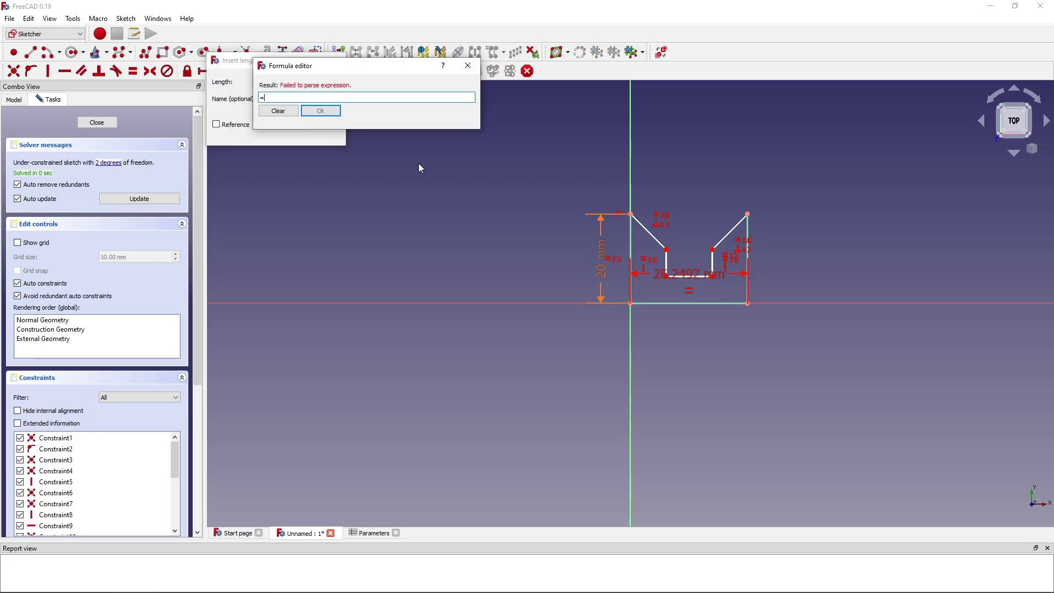
type("Parameter")
type("s.B1")
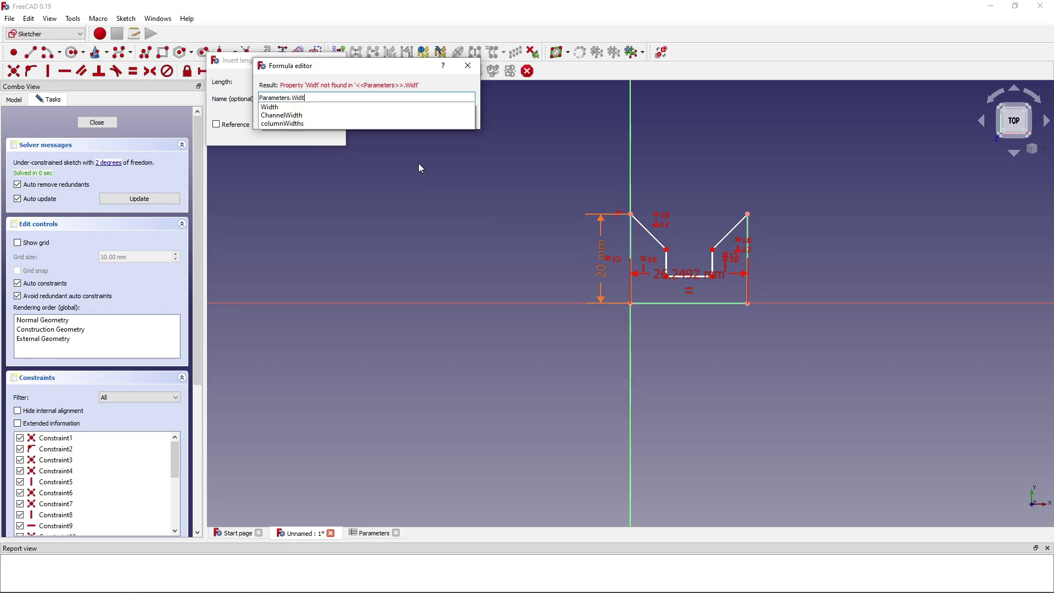
key("Return")
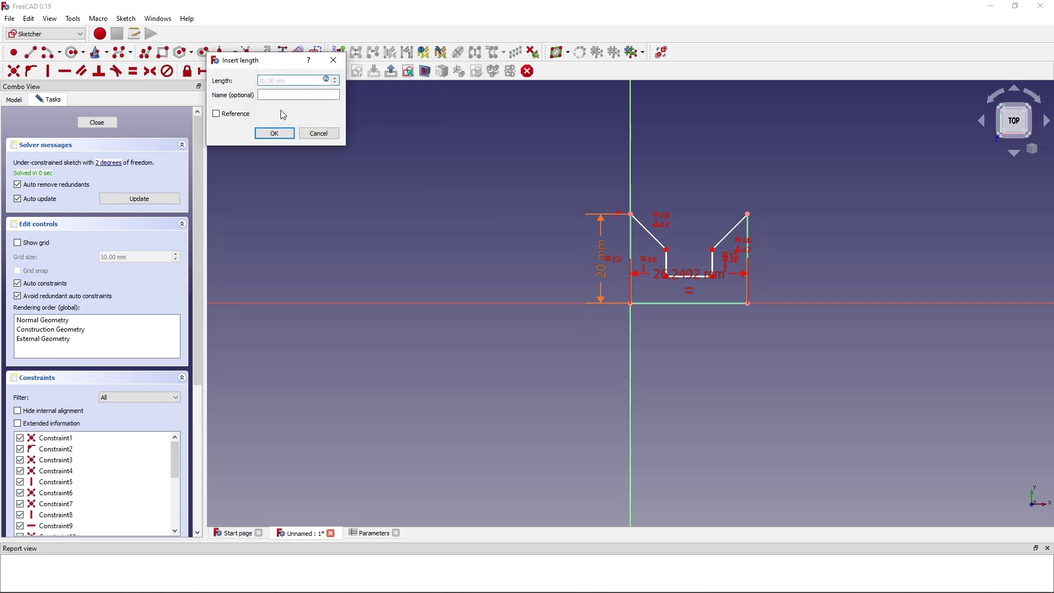
left_click(274, 133)
Pull the channel's upper corner inward and reposition the overall width dimension below the profile's base line.
scroll(700, 274, "up", 2)
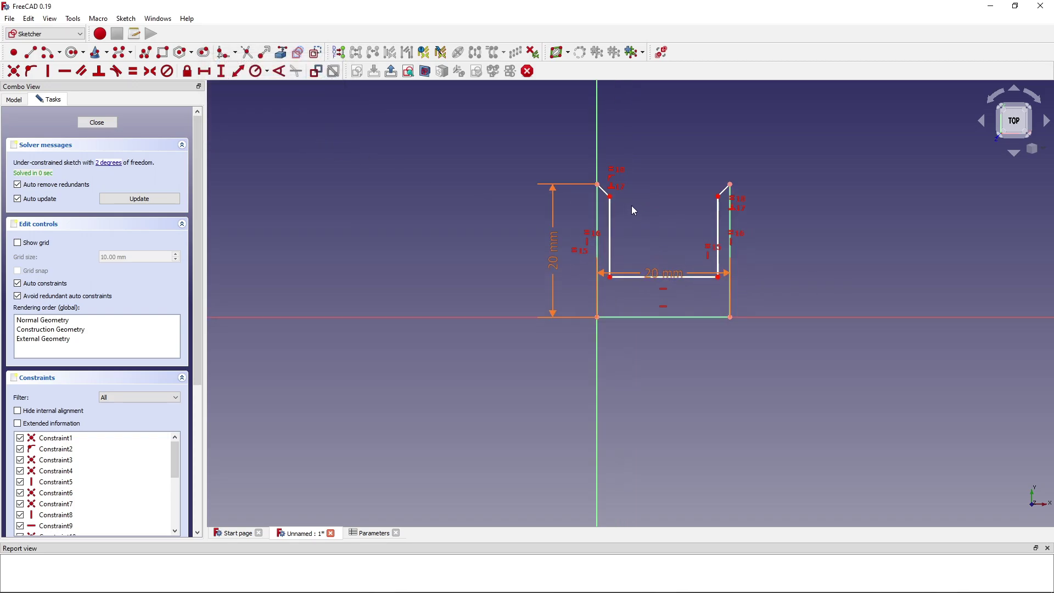
left_click_drag(609, 198, 629, 220)
scroll(639, 288, "up", 5)
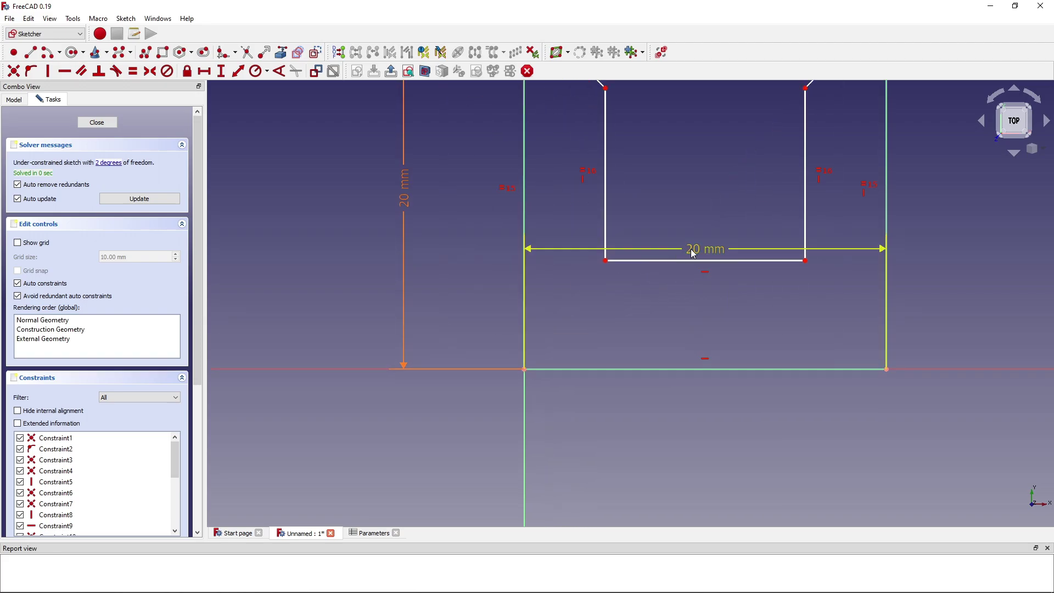
left_click_drag(702, 432, 707, 484)
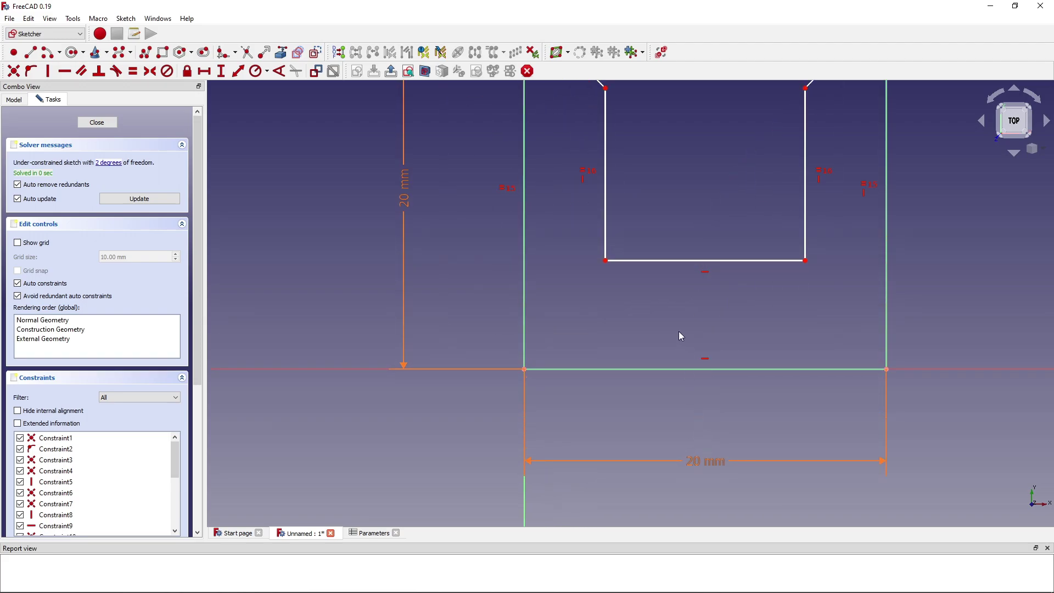
Add a horizontal distance constraint to the channel floor, driven by the expression <<Parameters>>.ChannelWidth.
left_click(628, 263)
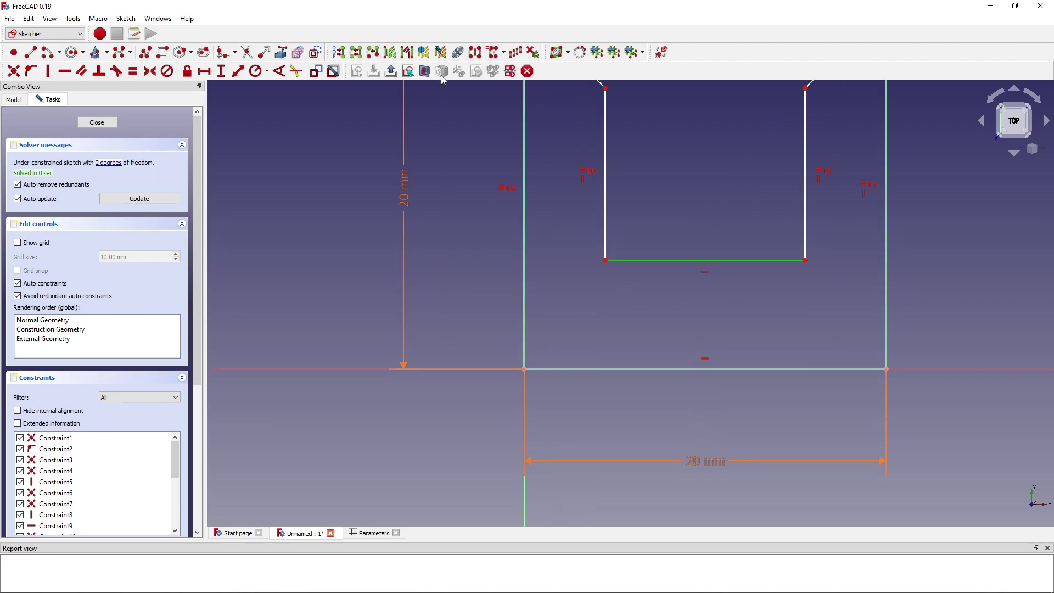
left_click(206, 72)
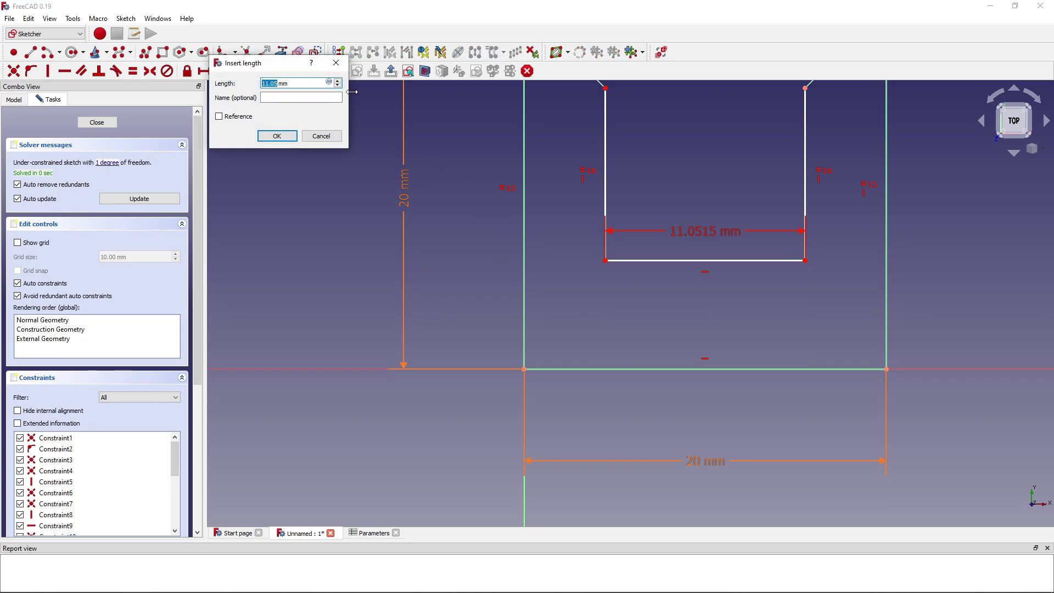
key("equal")
type("Parameters.Width")
key("Return")
key("Return")
key("equal")
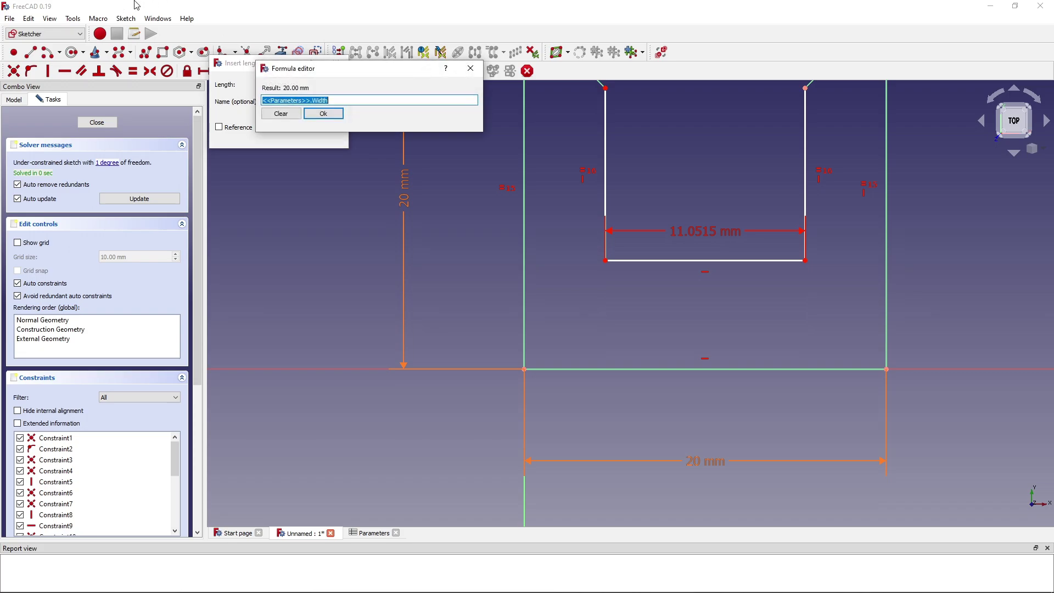
key("Left")
type("Channel")
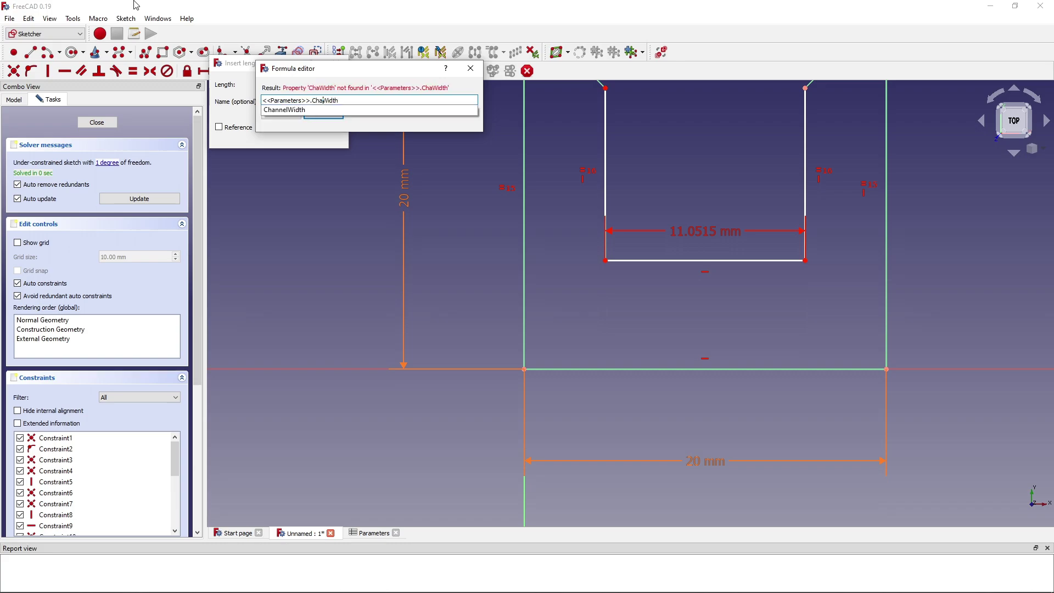
key("Return")
key("Return")
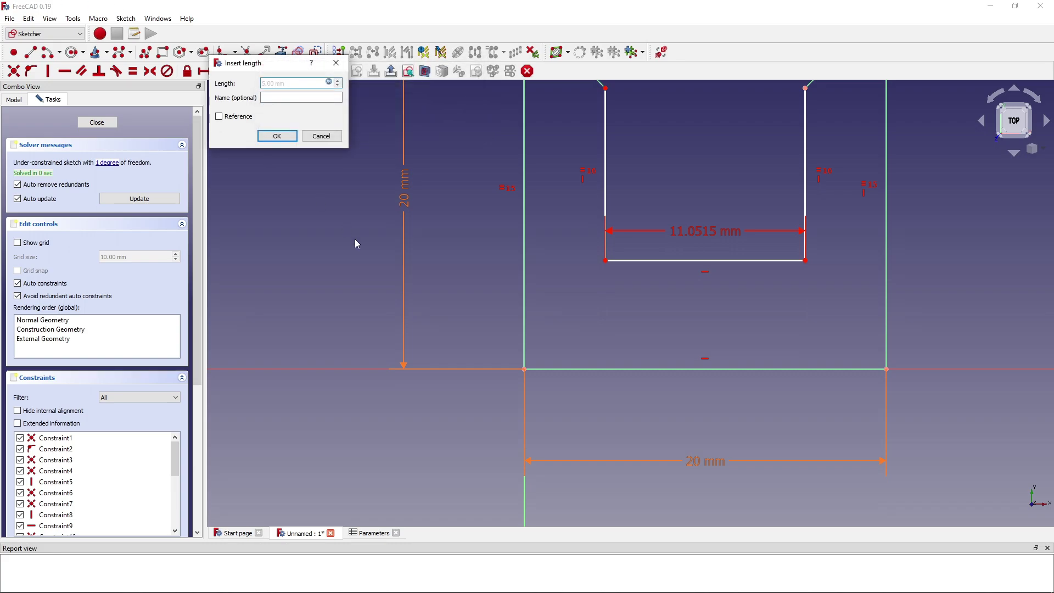
left_click(277, 135)
Reposition the channel width dimension below the channel floor, with its text to the side of the channel.
scroll(720, 197, "down", 3)
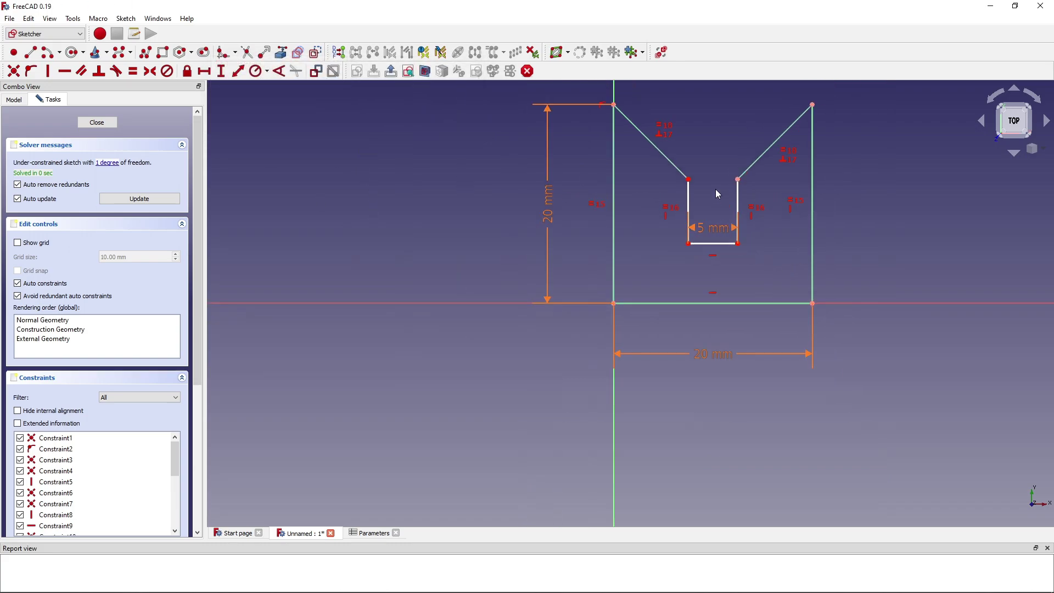
left_click_drag(701, 244, 706, 222)
left_click_drag(706, 209, 653, 248)
scroll(644, 296, "down", 3)
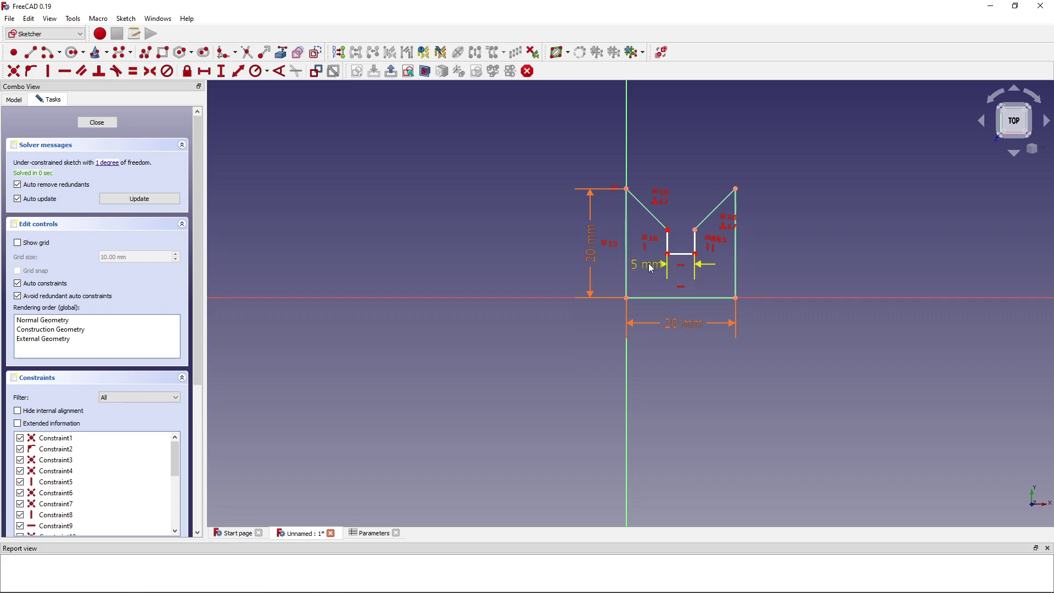
left_click_drag(657, 262, 634, 267)
Move the channel geometry freely to test its remaining vertical freedom and leave a shallower channel.
left_click_drag(709, 210, 650, 228)
scroll(679, 212, "up", 3)
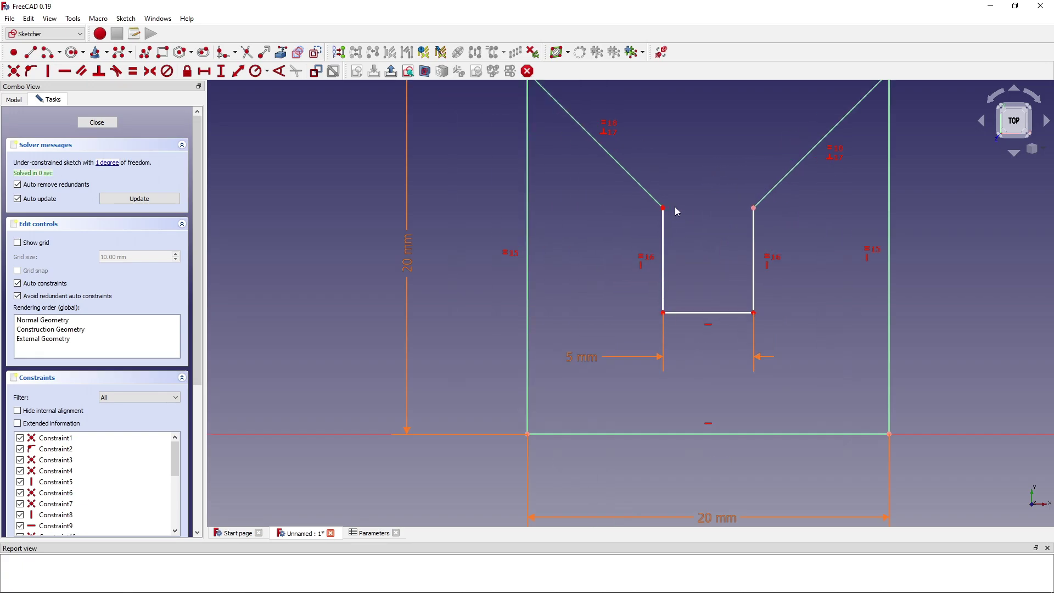
scroll(743, 207, "down", 3)
left_click_drag(684, 266, 685, 255)
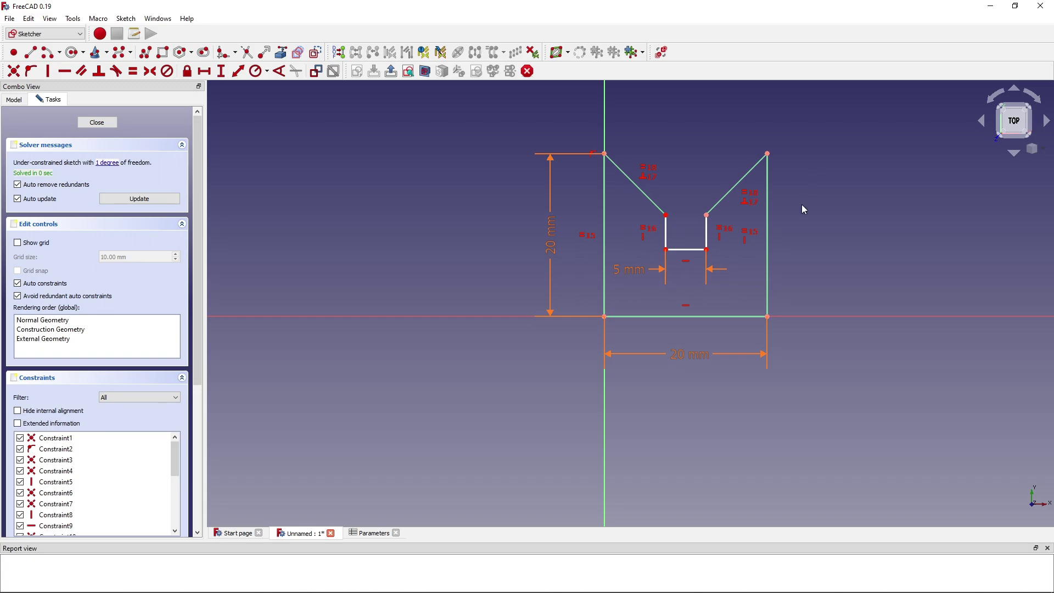
scroll(600, 159, "up", 4)
scroll(619, 179, "down", 6)
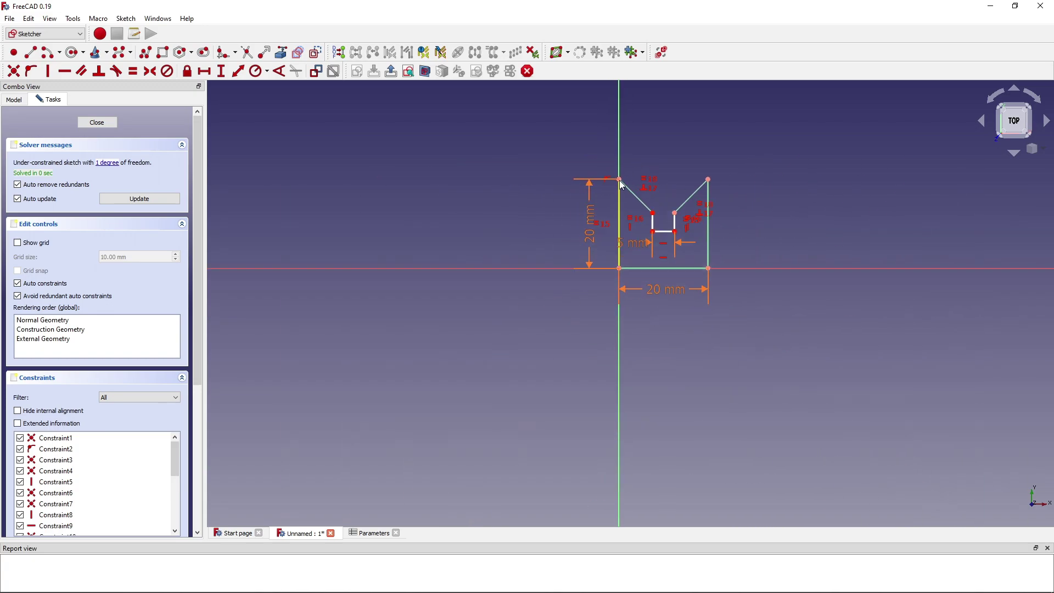
scroll(688, 261, "up", 4)
scroll(582, 254, "down", 4)
middle_click_drag(582, 254, 589, 315)
scroll(594, 285, "up", 2)
left_click_drag(556, 324, 554, 322)
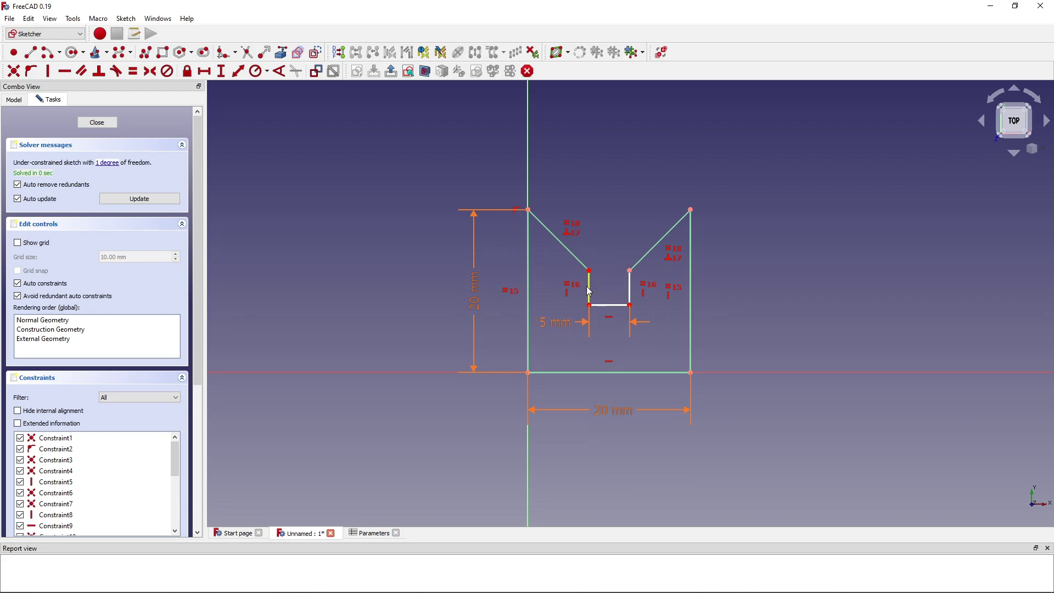
Insert a row above HoleSize in the Parameters spreadsheet and label it ChannelDepth.
left_click(373, 533)
left_click(217, 174)
right_click(222, 174)
left_click(703, 224)
left_click(217, 174)
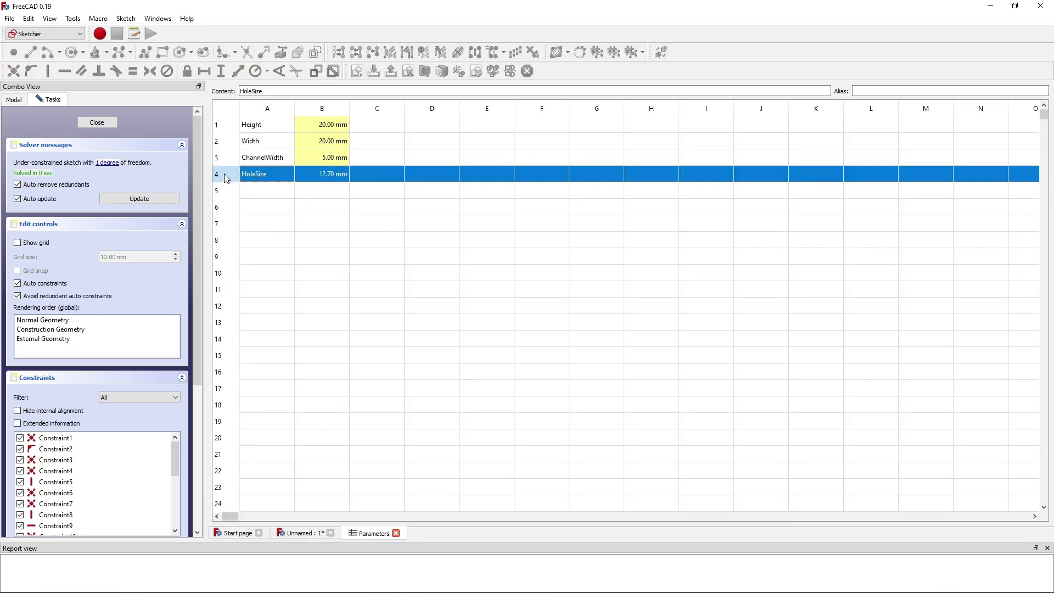
right_click(230, 175)
left_click(250, 184)
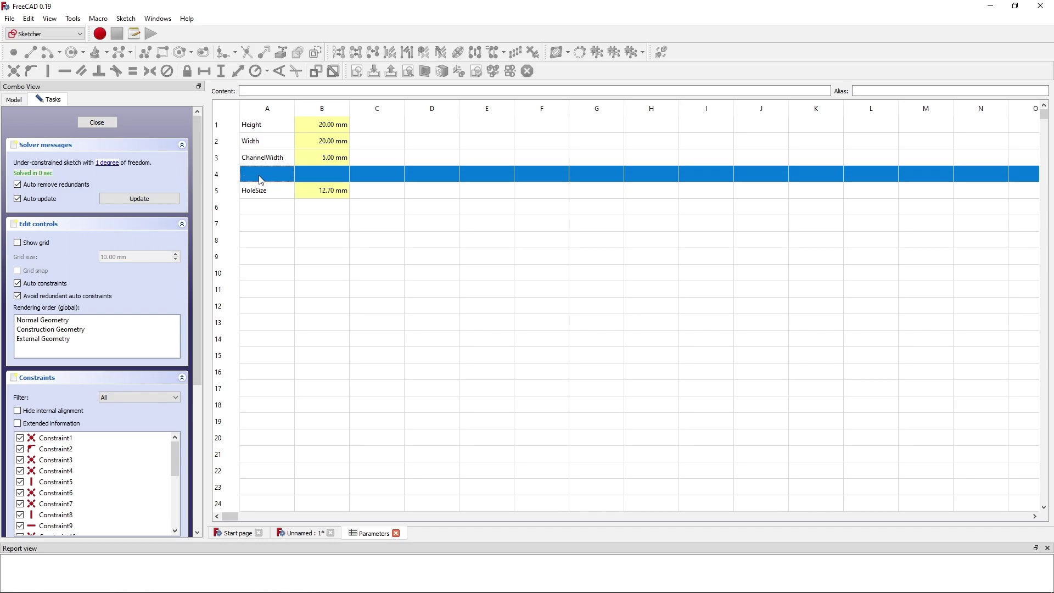
left_click(261, 180)
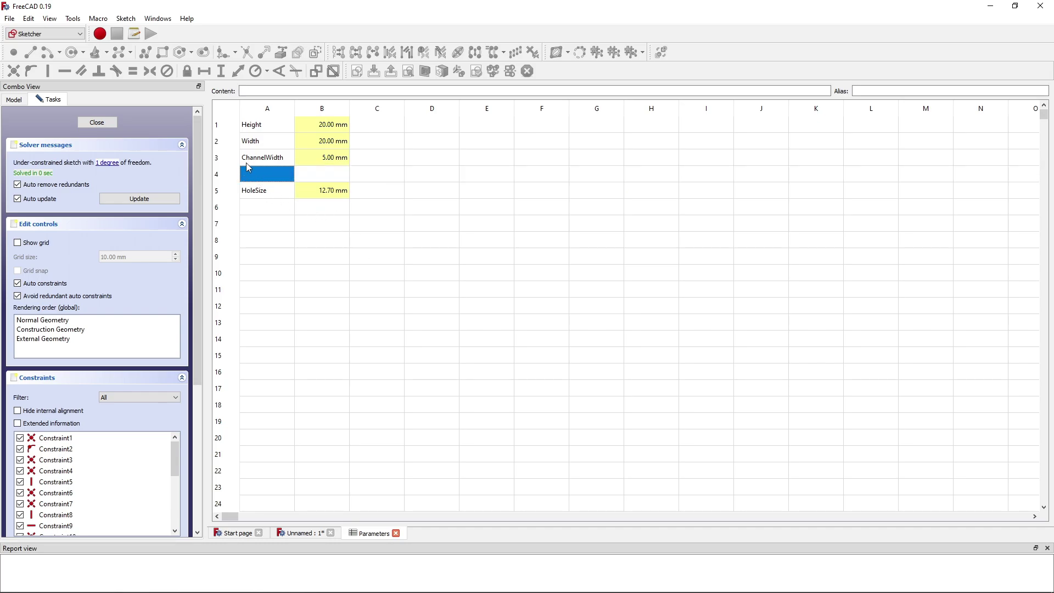
type("ChannelD")
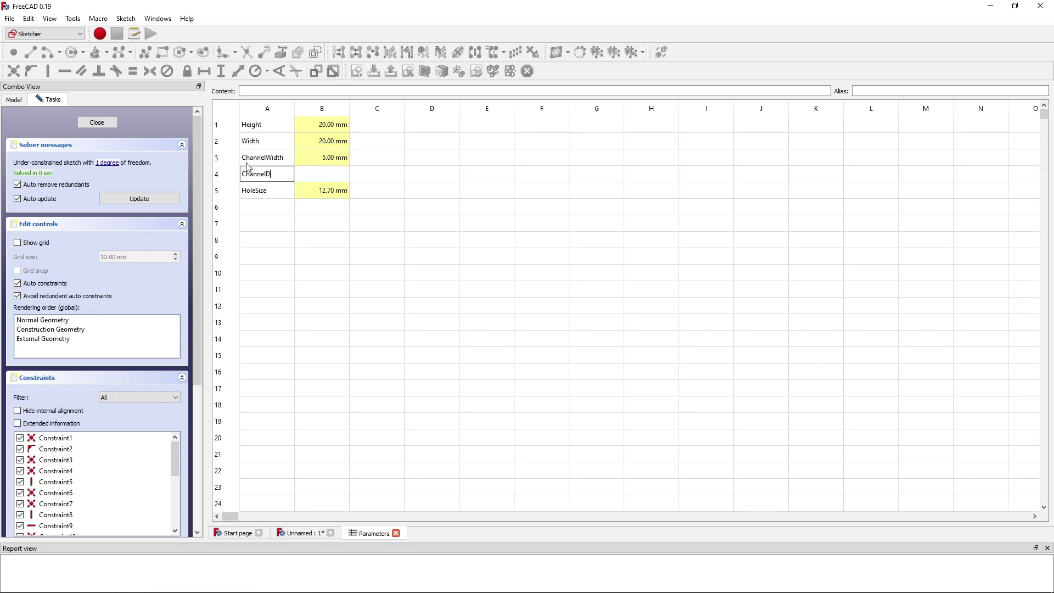
type("epth")
key("Return")
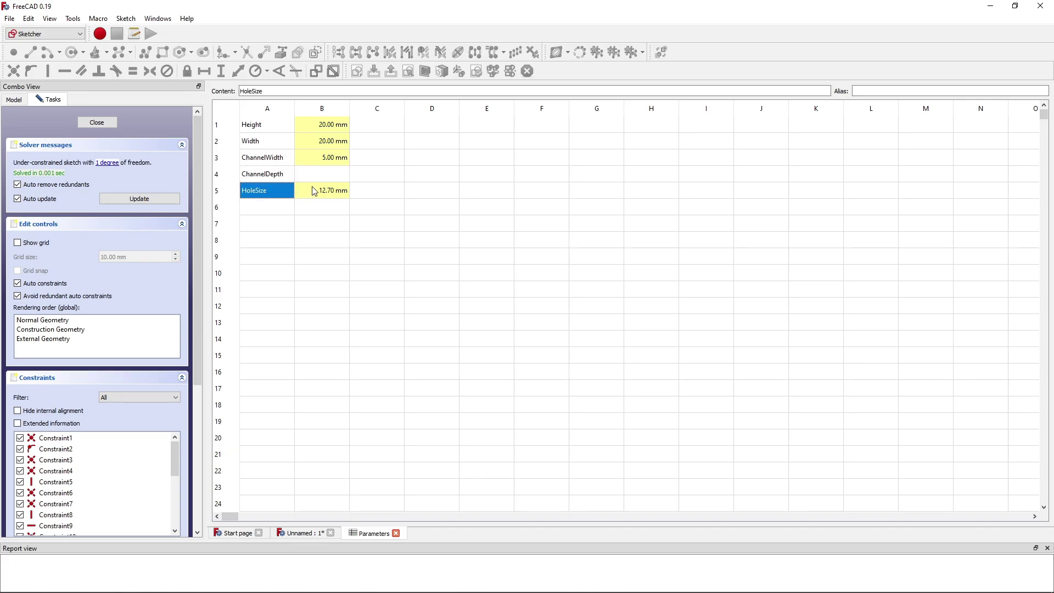
Give the empty value cell beside the ChannelDepth label the alias ChannelDepth.
left_click(340, 179)
left_click(921, 90)
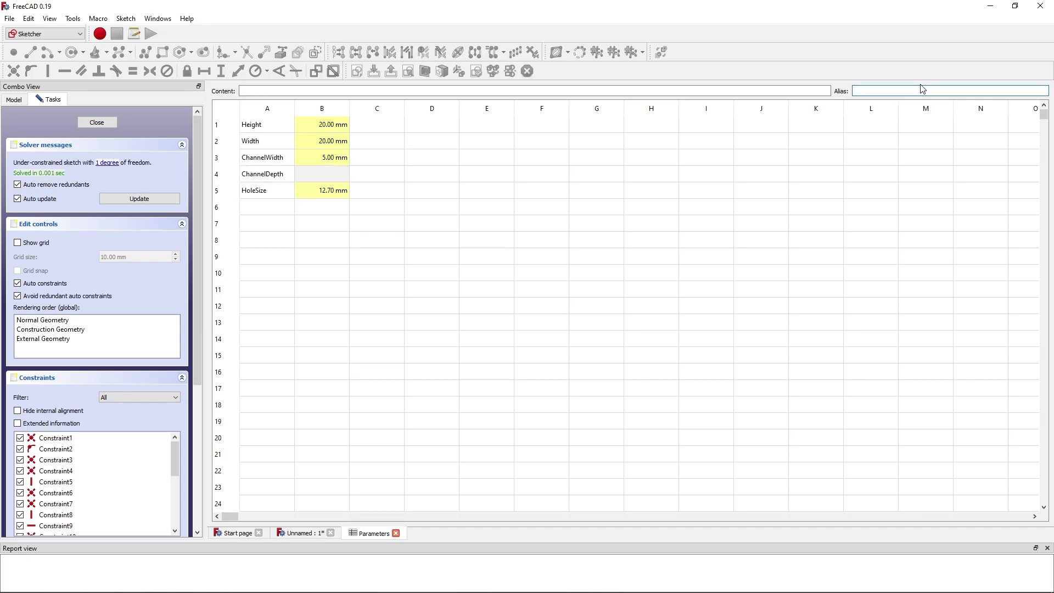
type("ChannelDepth")
key("Return")
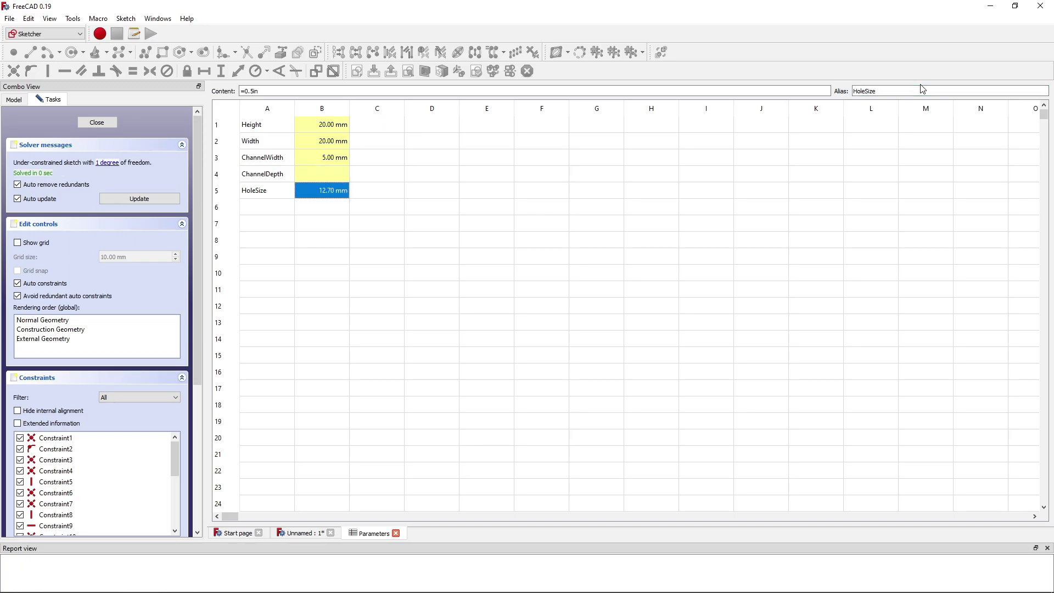
Set the ChannelDepth parameter's value to 2.00 mm.
double_click(336, 180)
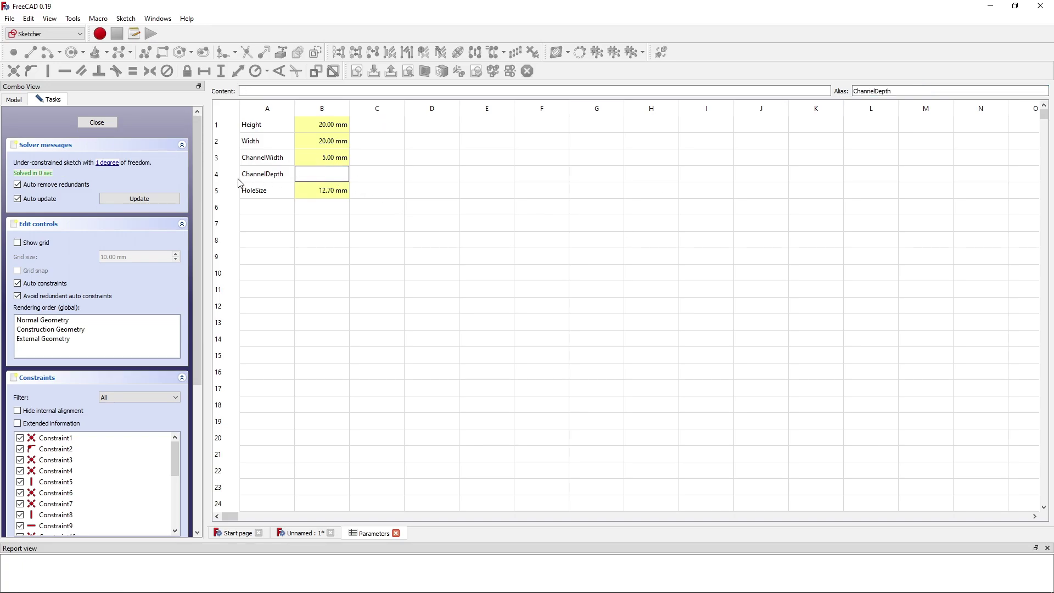
left_click(266, 162)
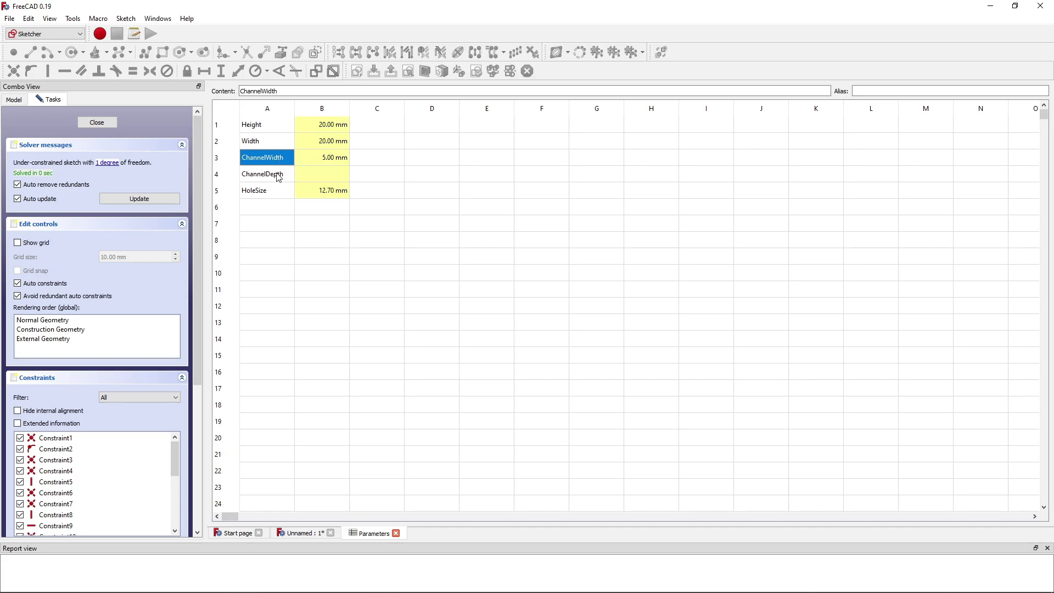
left_click(278, 176)
left_click(262, 163)
left_click(288, 128)
left_click(277, 142)
left_click(316, 175)
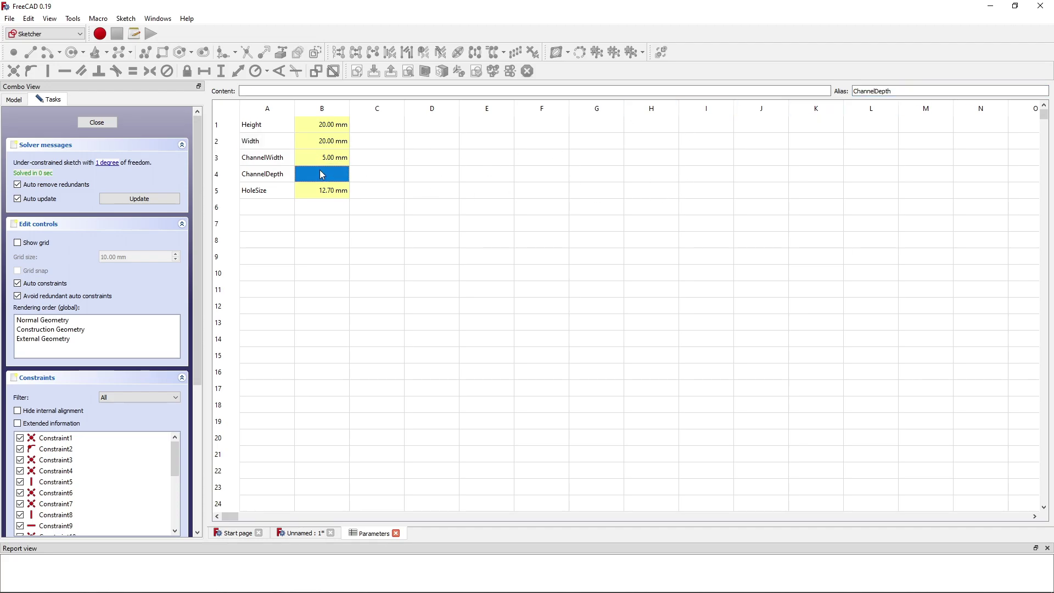
type("2.00 mm")
key("Return")
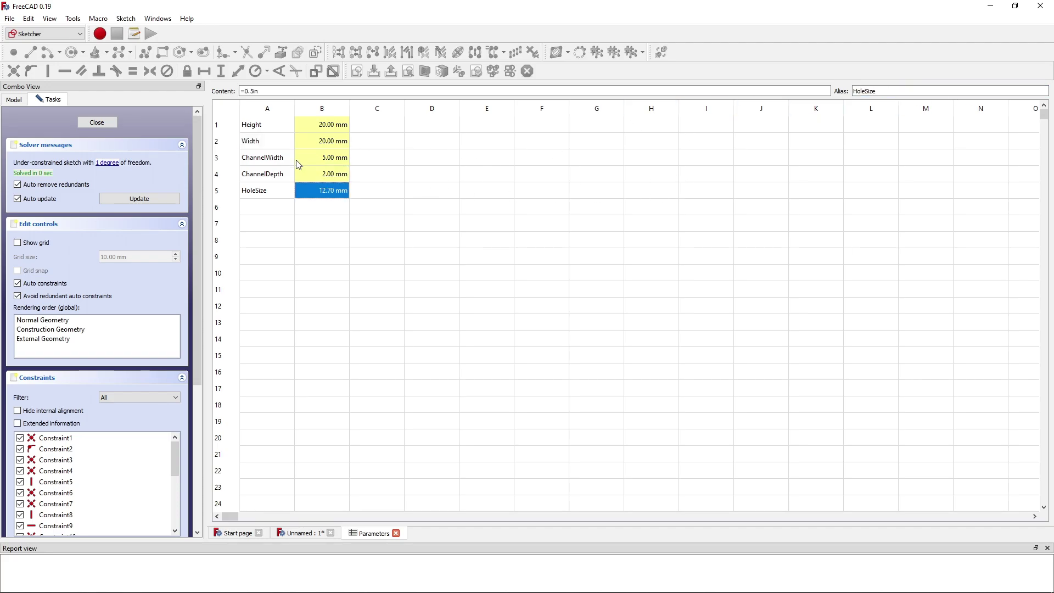
Add a vertical distance constraint to the channel's left wall in the sketch, driven by the expression Parameters.ChannelDepth.
left_click(303, 536)
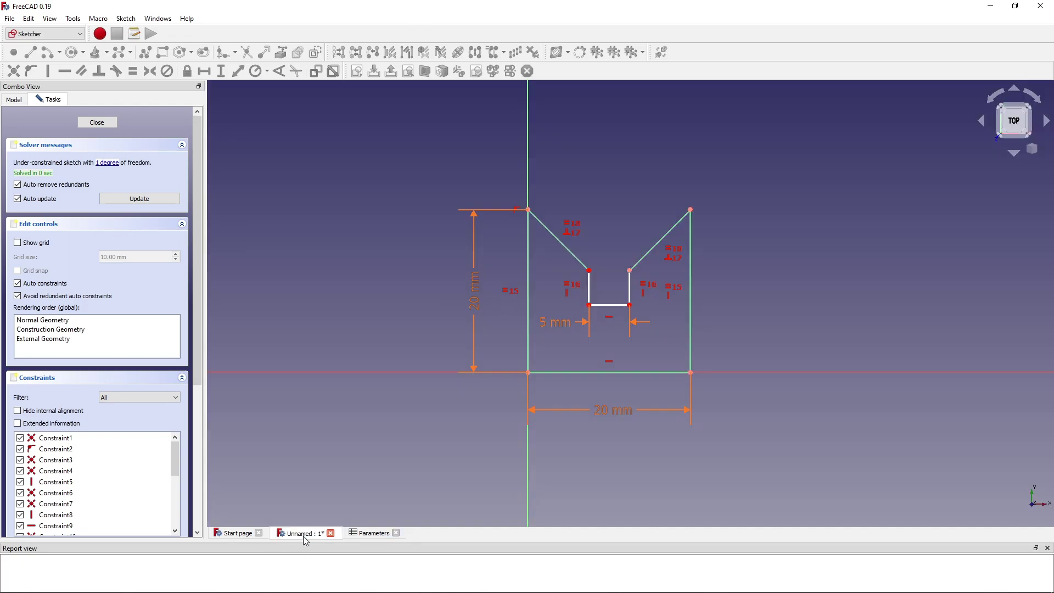
left_click(591, 292)
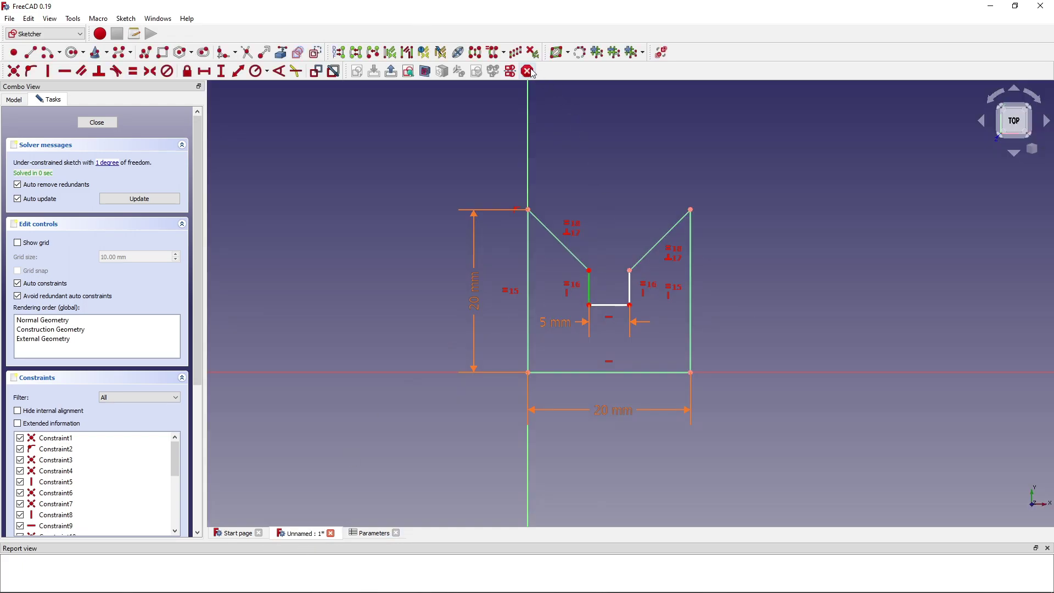
left_click(220, 74)
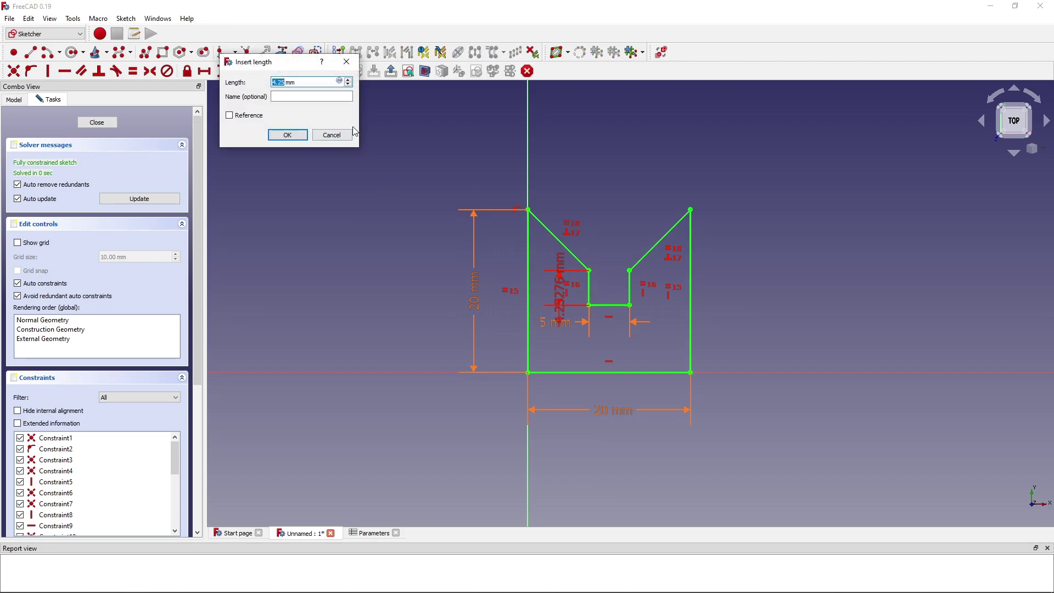
key("equal")
type("Para")
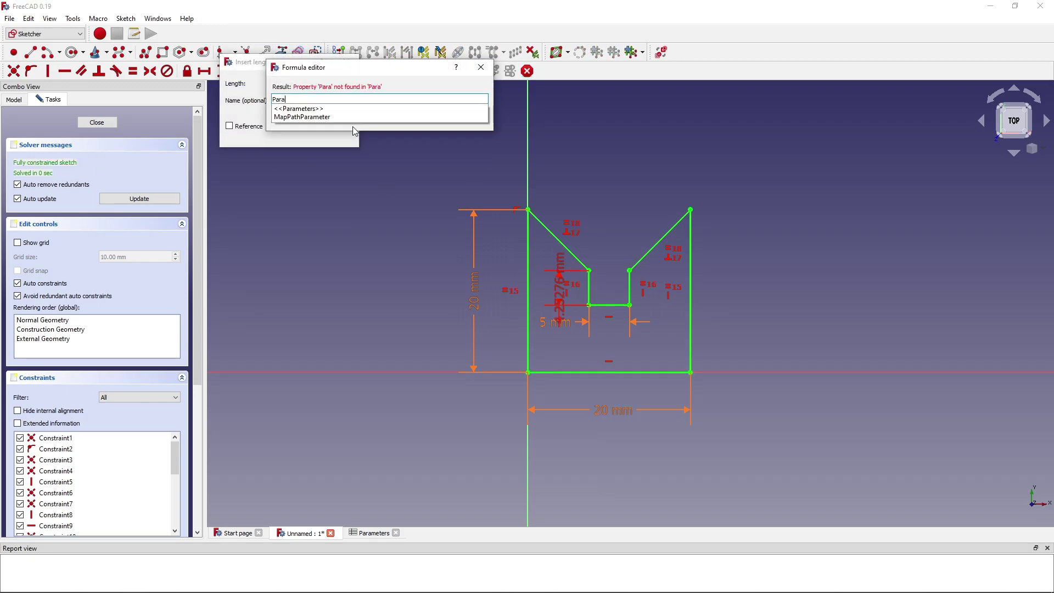
type("meters.Channel")
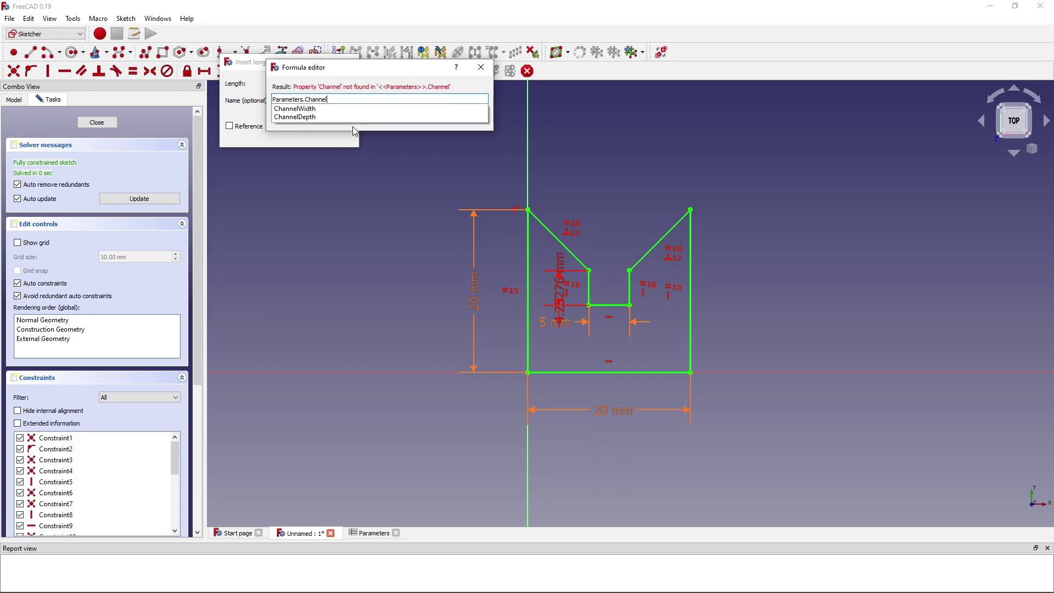
type("Depth")
key("Return")
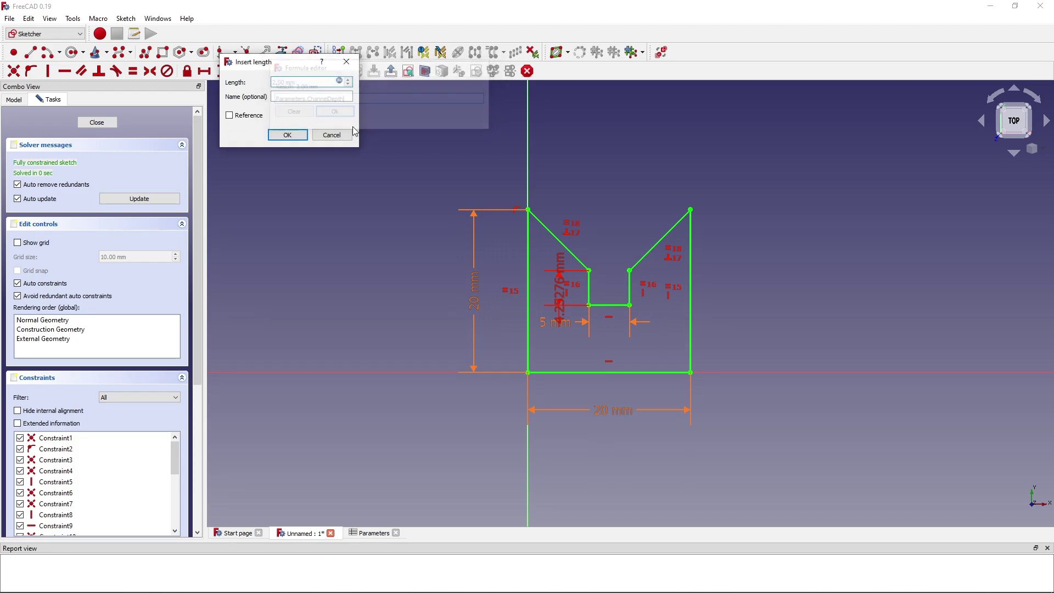
key("Return")
Examine the constrained profile and compare it with the reference photo V Drill Guide.jpg.
scroll(633, 306, "up", 4)
scroll(563, 244, "down", 3)
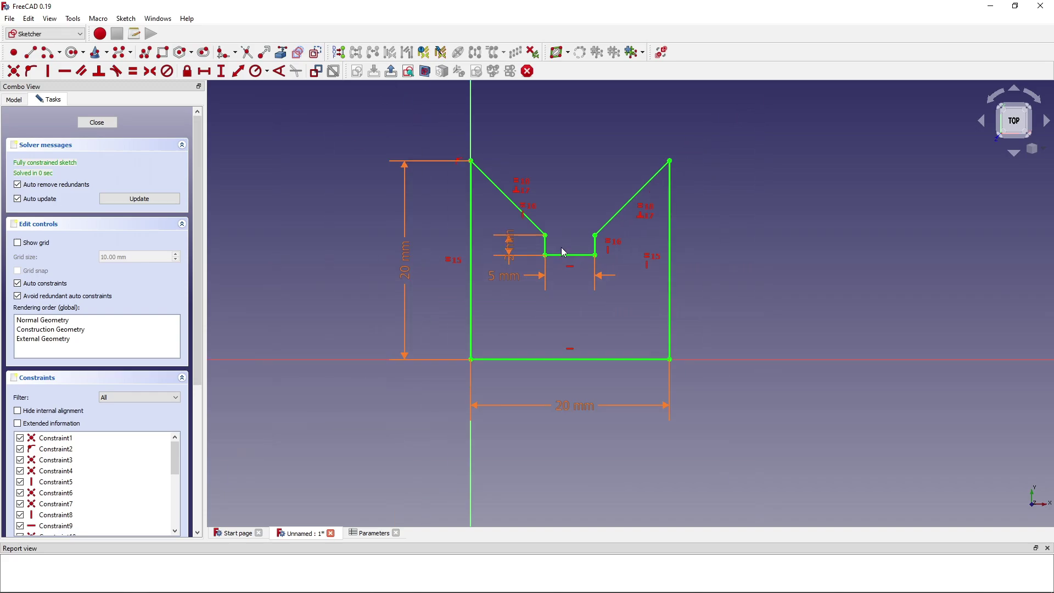
scroll(435, 314, "down", 4)
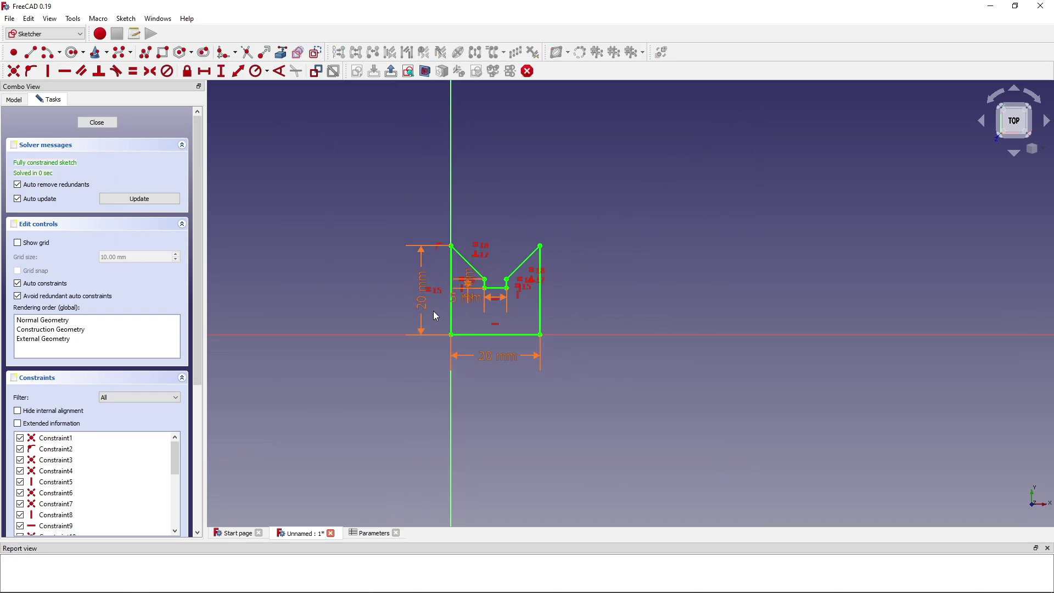
scroll(428, 291, "up", 4)
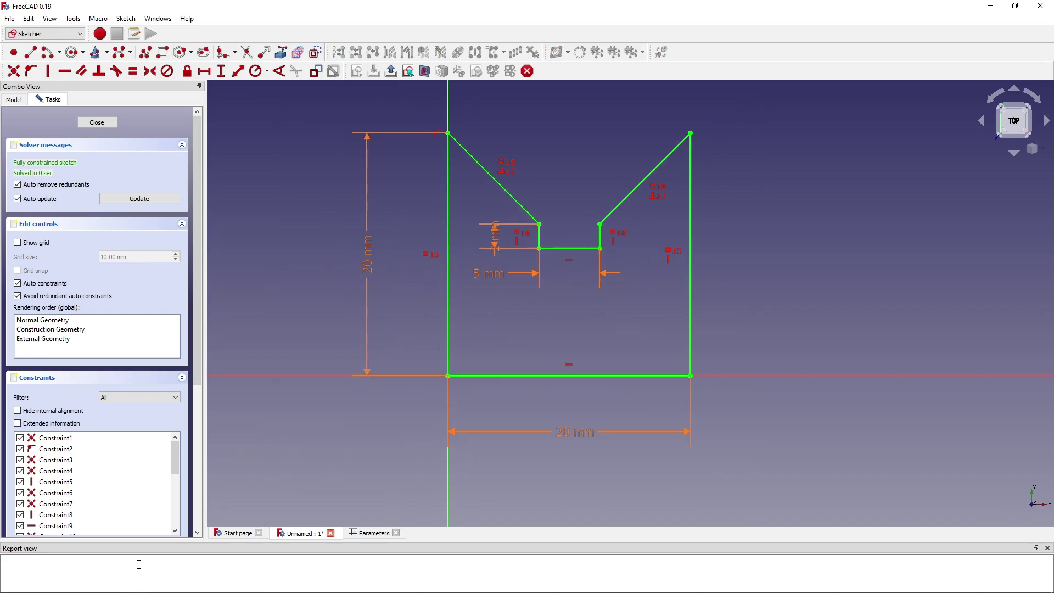
left_click(154, 585)
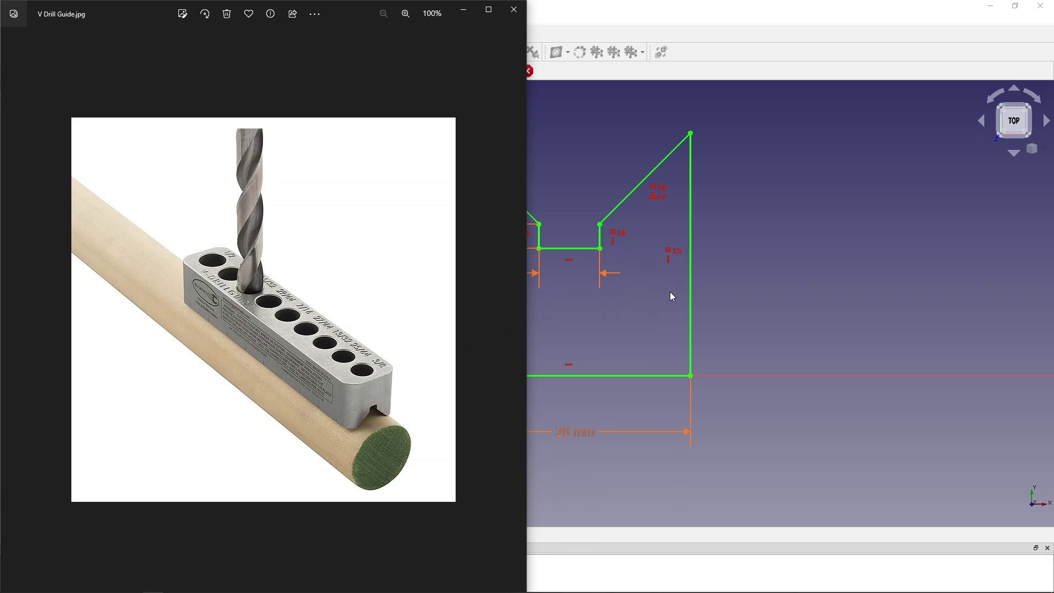
left_click(750, 254)
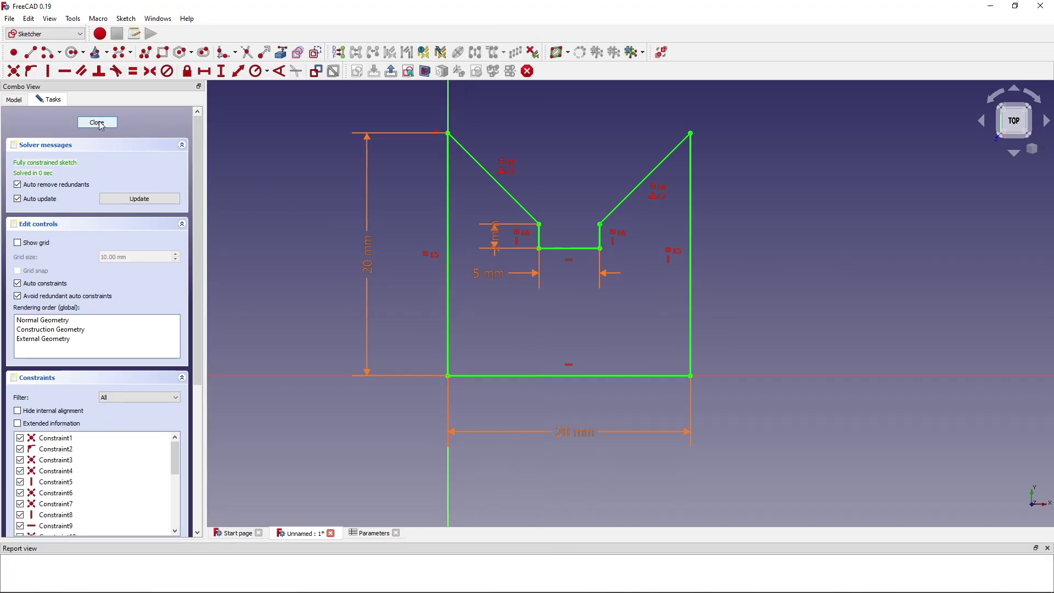
Close the EndProfile sketch, switch to the Part Design workbench and return to the model tree.
left_click(99, 123)
left_click(90, 147)
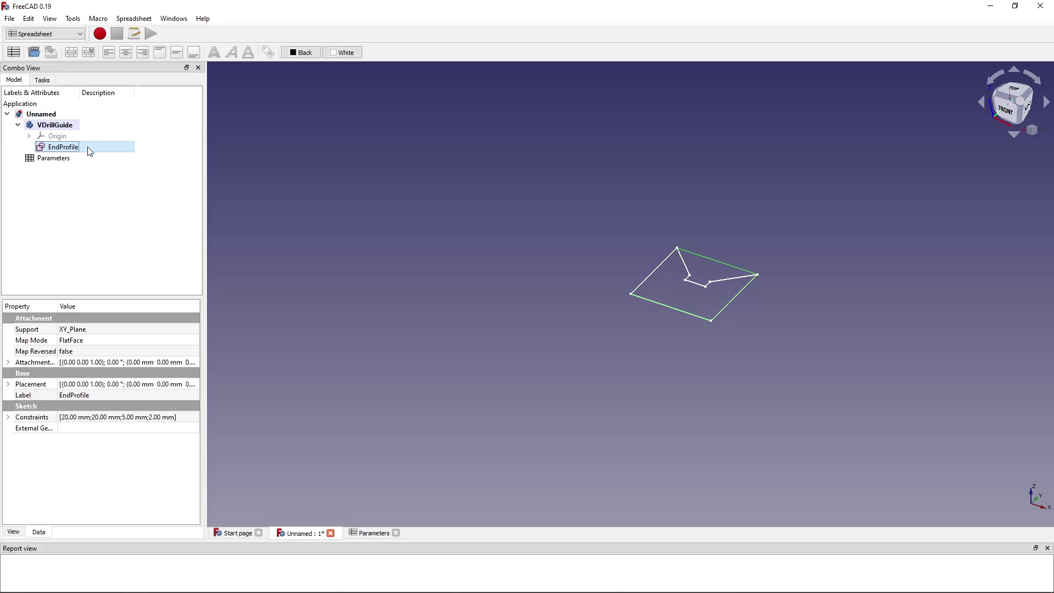
left_click(77, 34)
left_click(33, 141)
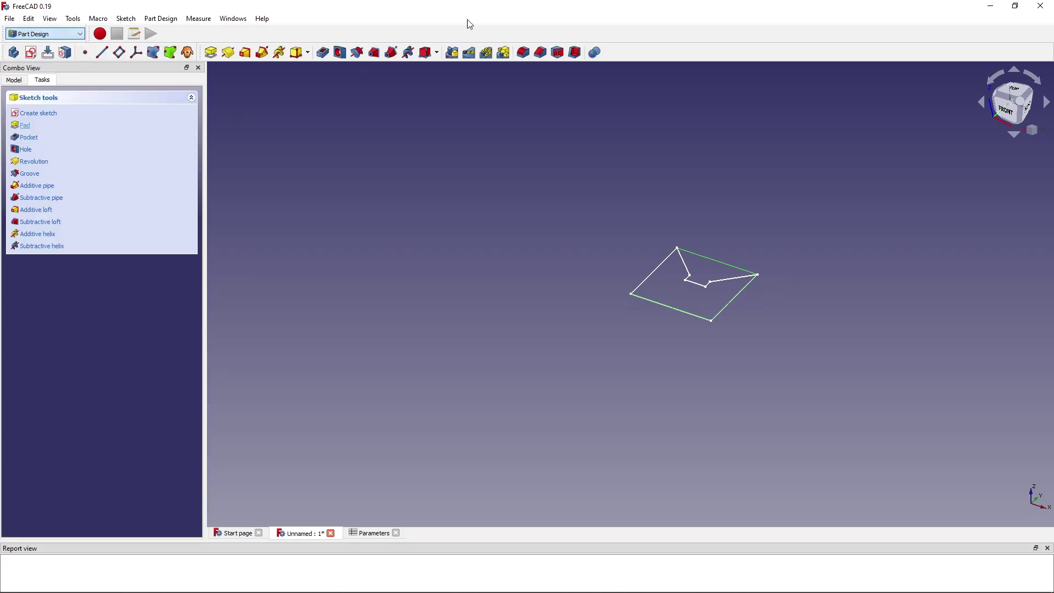
left_click(19, 81)
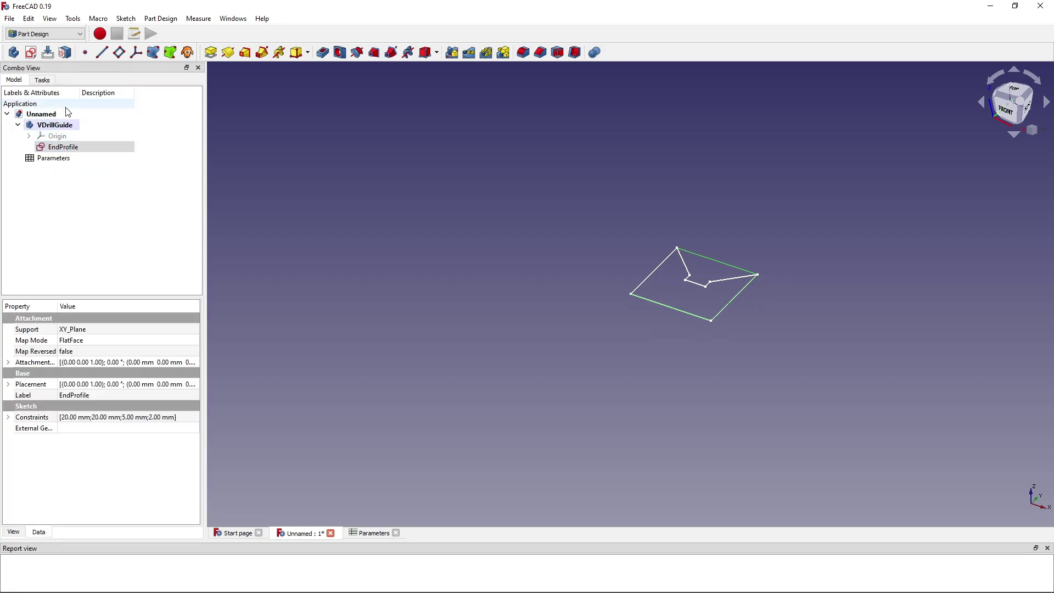
scroll(603, 262, "down", 5)
scroll(651, 279, "up", 4)
scroll(603, 239, "up", 1)
middle_click_drag(603, 239, 610, 256)
left_click(60, 147)
left_click(57, 125)
left_click(61, 147)
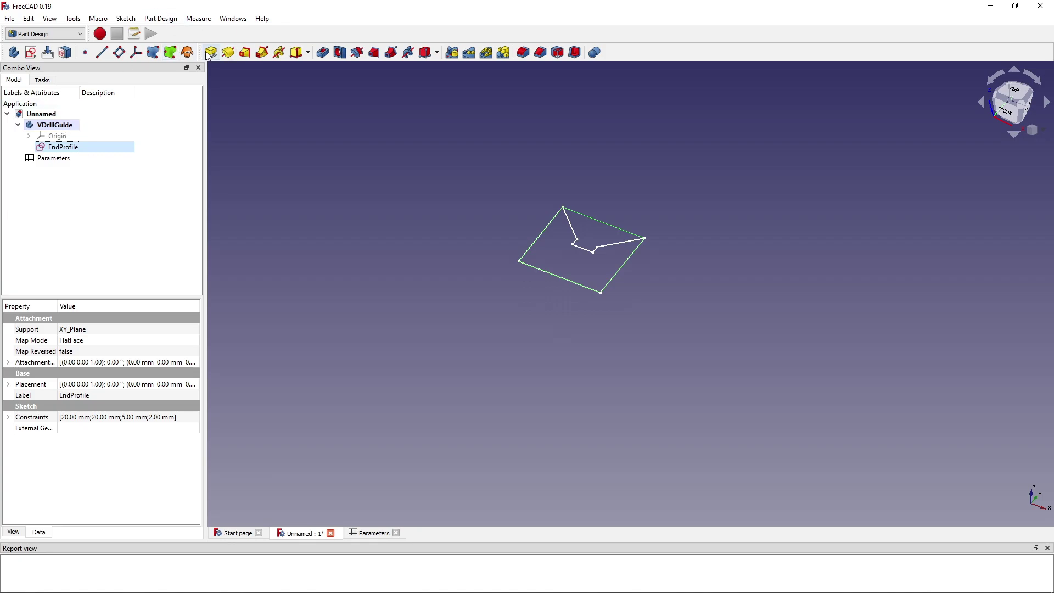
left_click(25, 34)
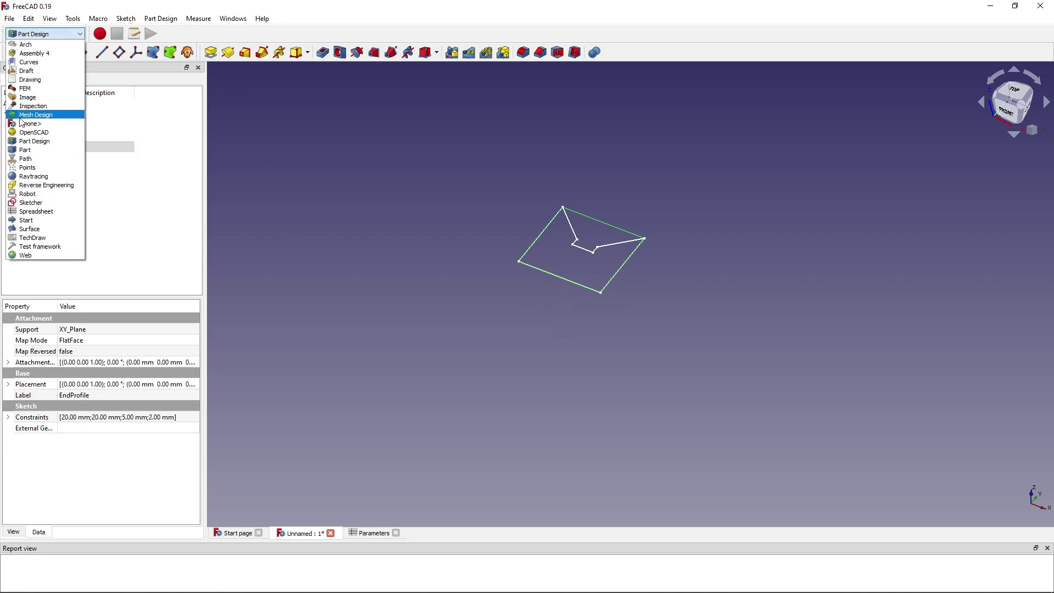
left_click(33, 142)
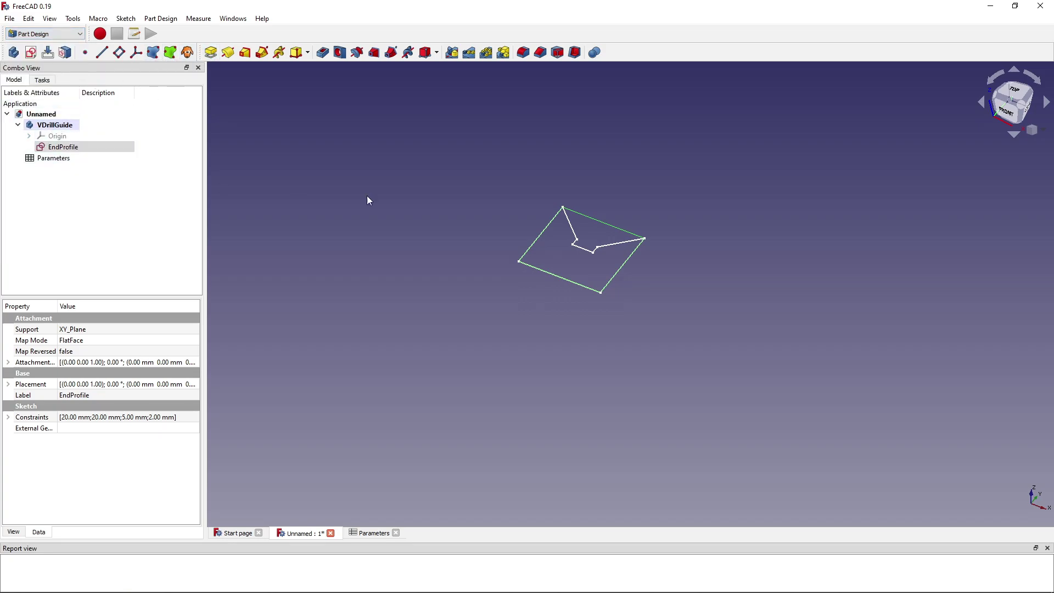
Pad the EndProfile sketch with a length of 20 mm.
left_click(568, 260)
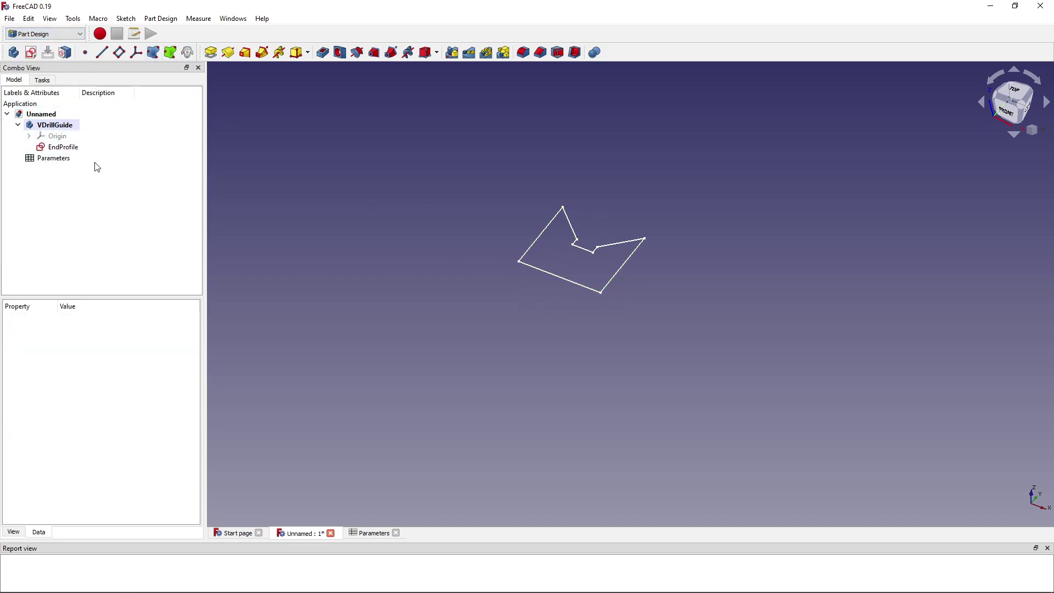
left_click(85, 148)
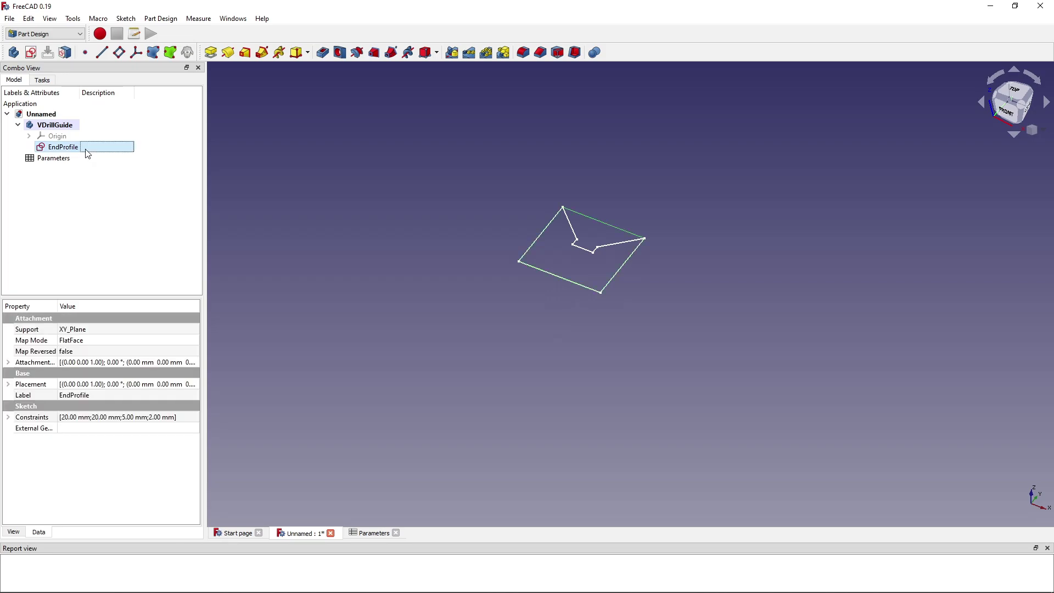
left_click(212, 53)
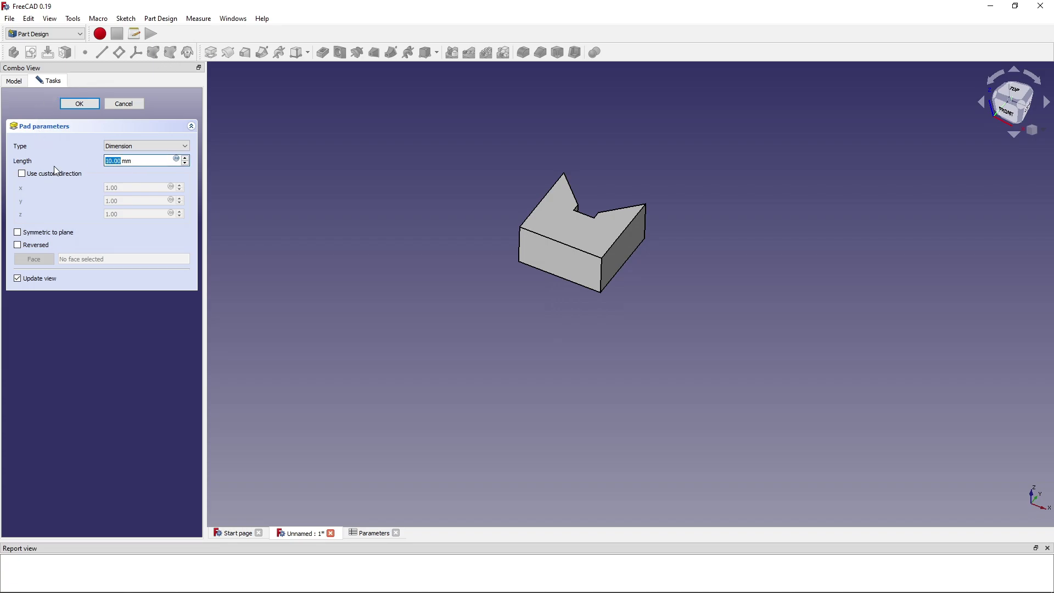
type("20")
left_click(83, 104)
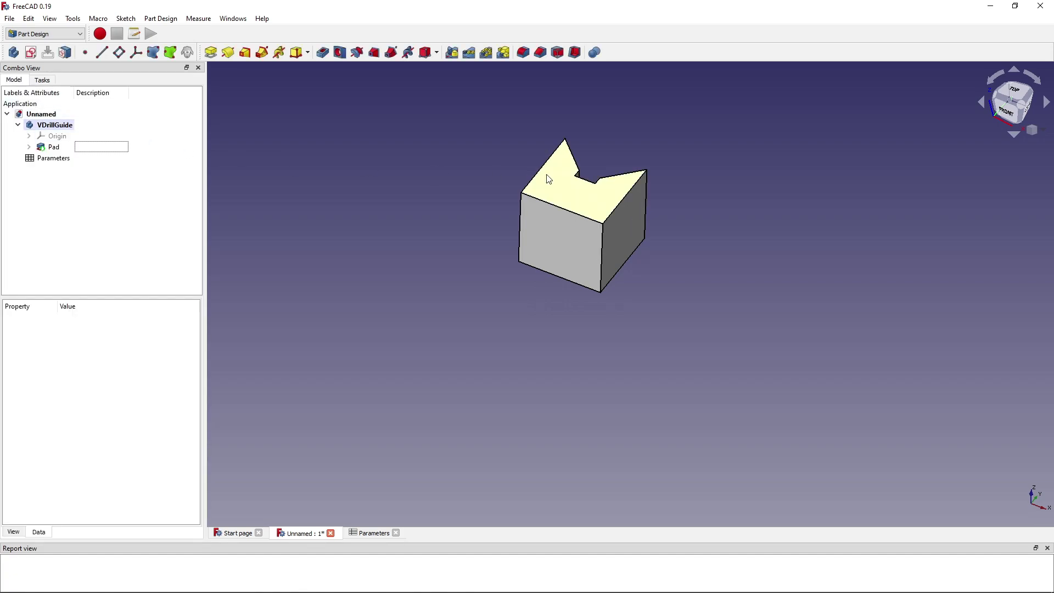
Insert a new row above ChannelWidth in the Parameters spreadsheet.
left_click(371, 534)
left_click(219, 139)
right_click(221, 142)
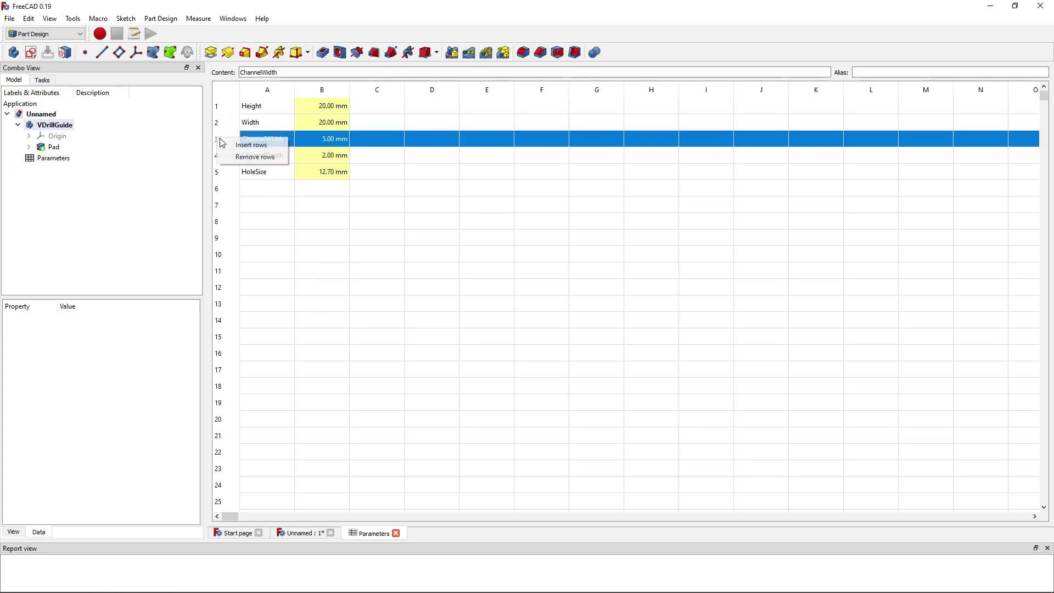
left_click(249, 145)
Label the new row Length in column A.
double_click(249, 140)
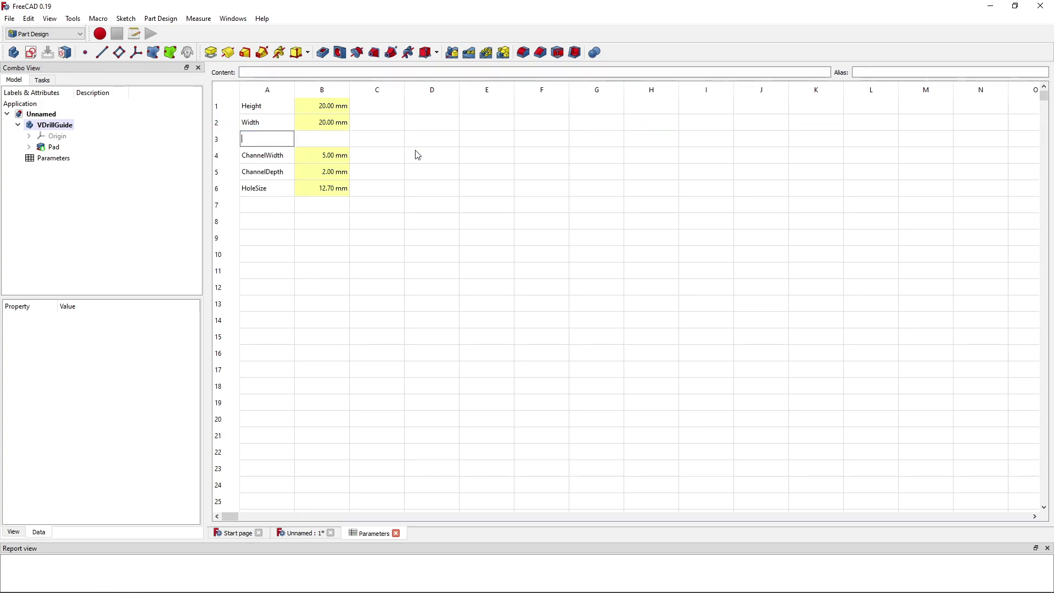
key("BackSpace")
key("BackSpace")
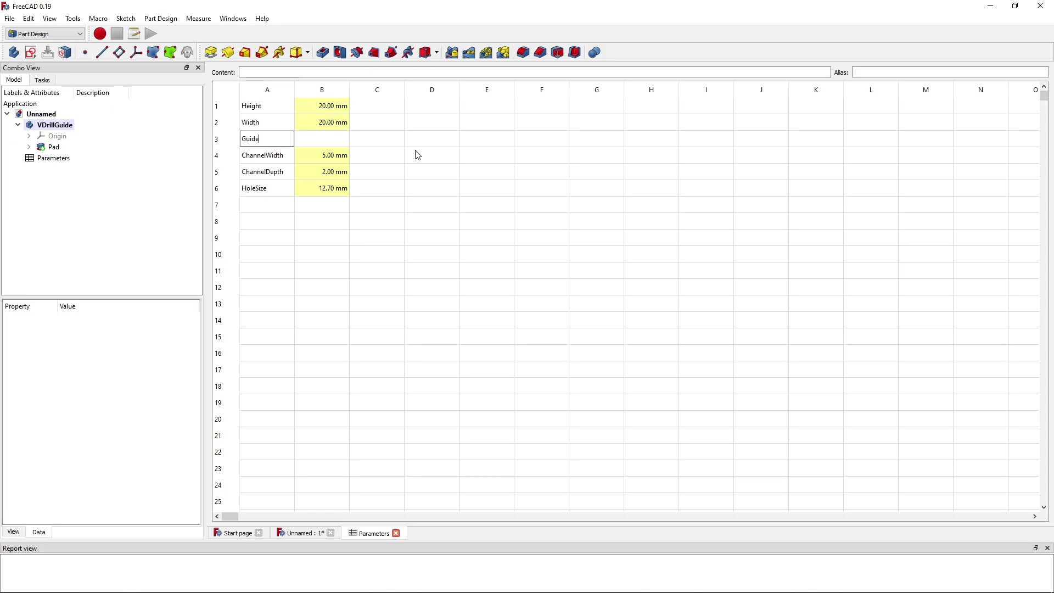
type("GuidL")
key("BackSpace")
type("eLength")
key("Return")
key("Up")
type("Le")
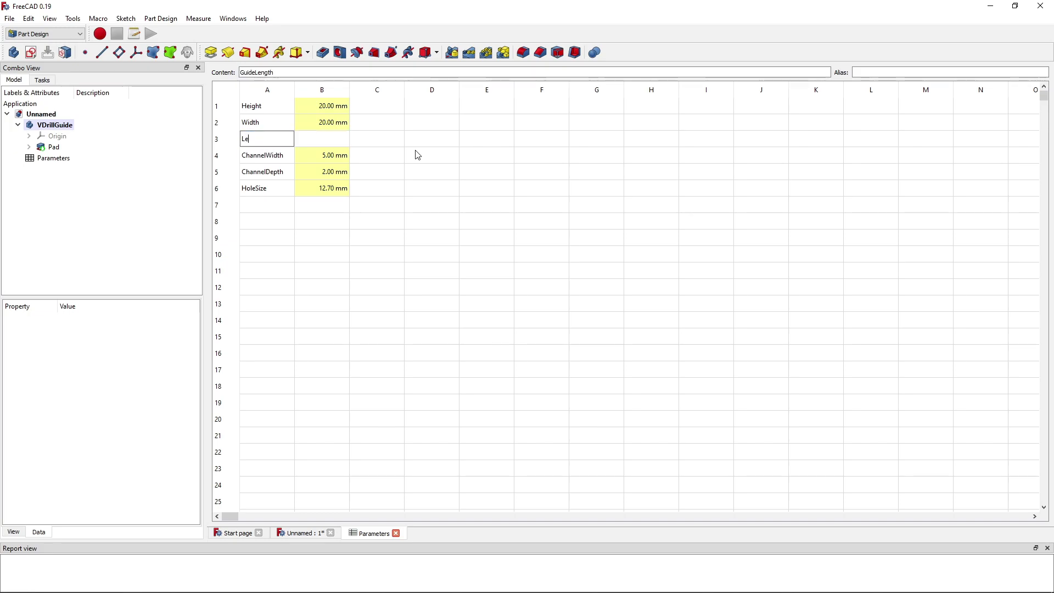
type("ngth")
key("Return")
Enter 20 mm as the value of the Length row in cell B3.
key("Right")
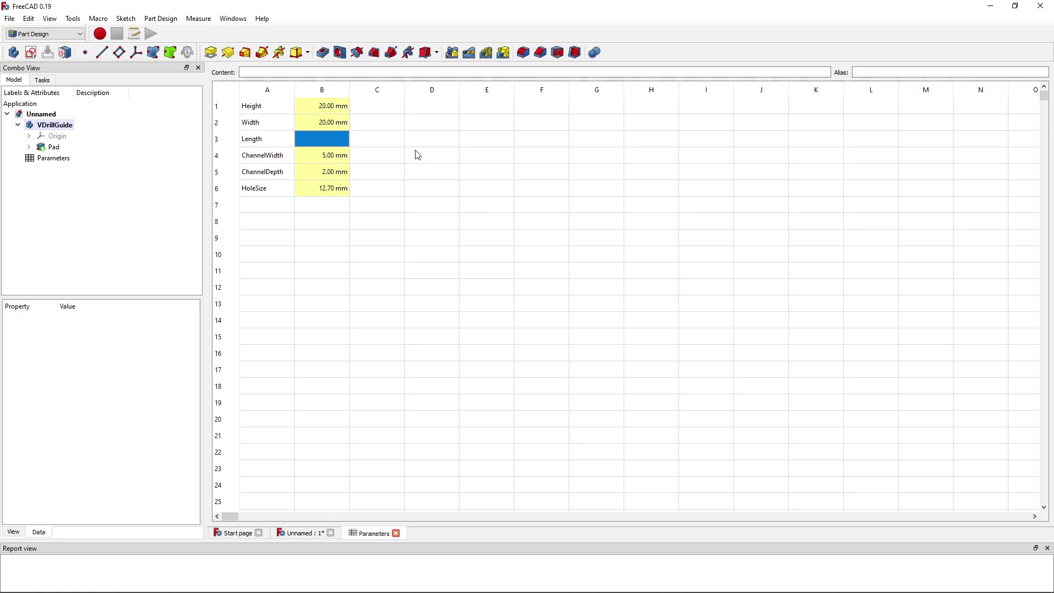
type("30")
key("BackSpace")
key("BackSpace")
key("BackSpace")
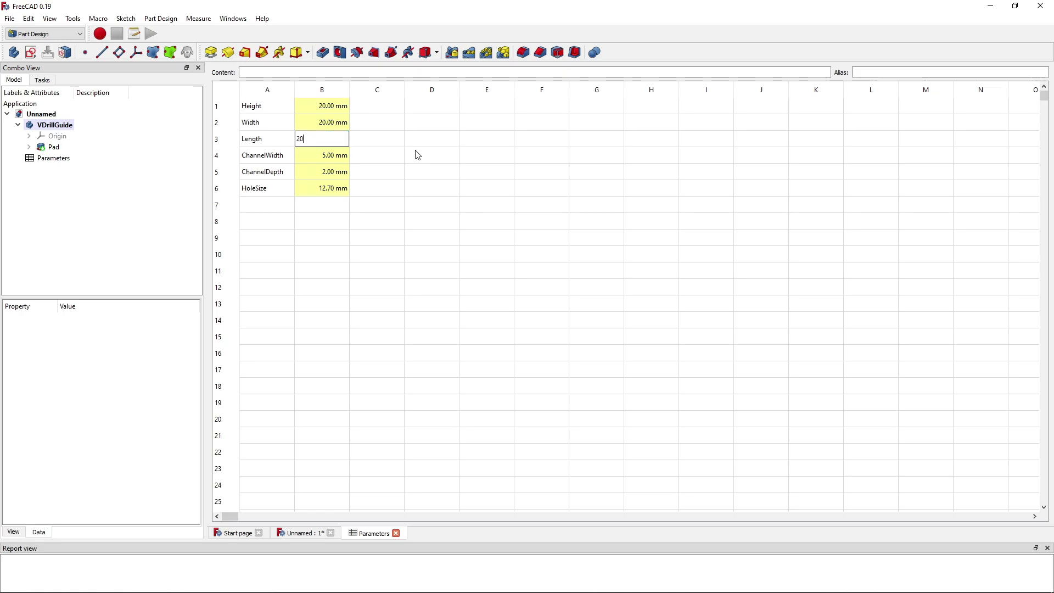
key("Return")
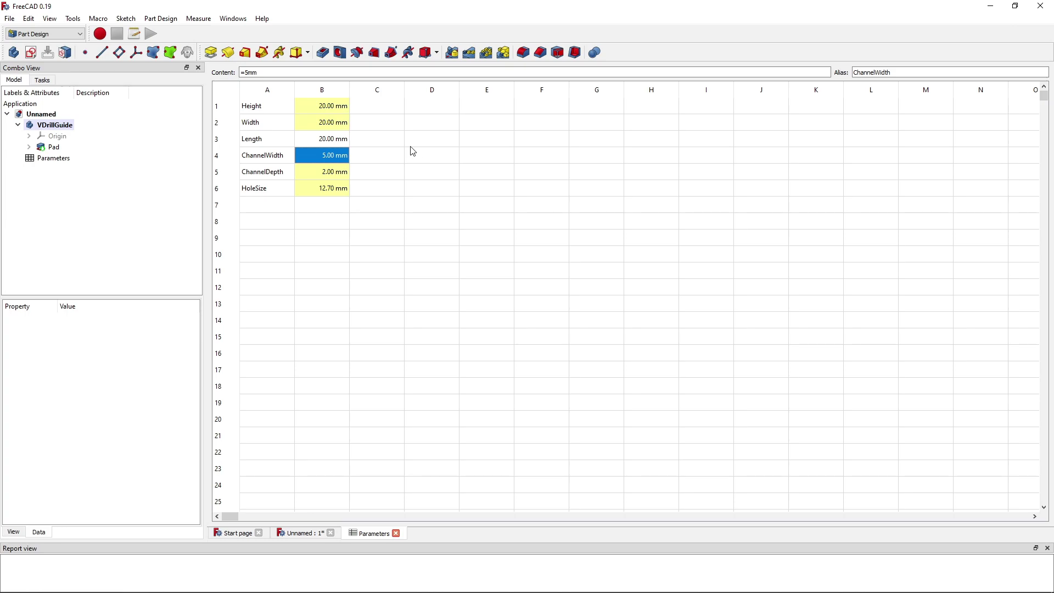
Give the Length value in cell B3 the alias Length.
left_click(304, 138)
left_click(913, 72)
type("Cha")
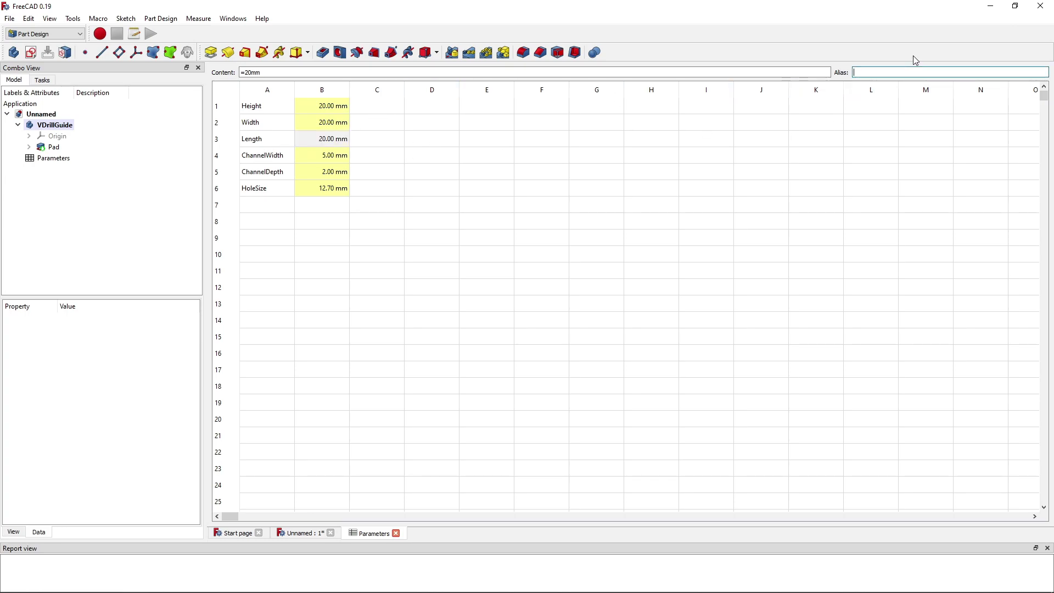
type("nnel")
key("BackSpace")
key("BackSpace")
key("BackSpace")
key("BackSpace")
key("BackSpace")
key("BackSpace")
type("Length")
key("Return")
left_click(595, 337)
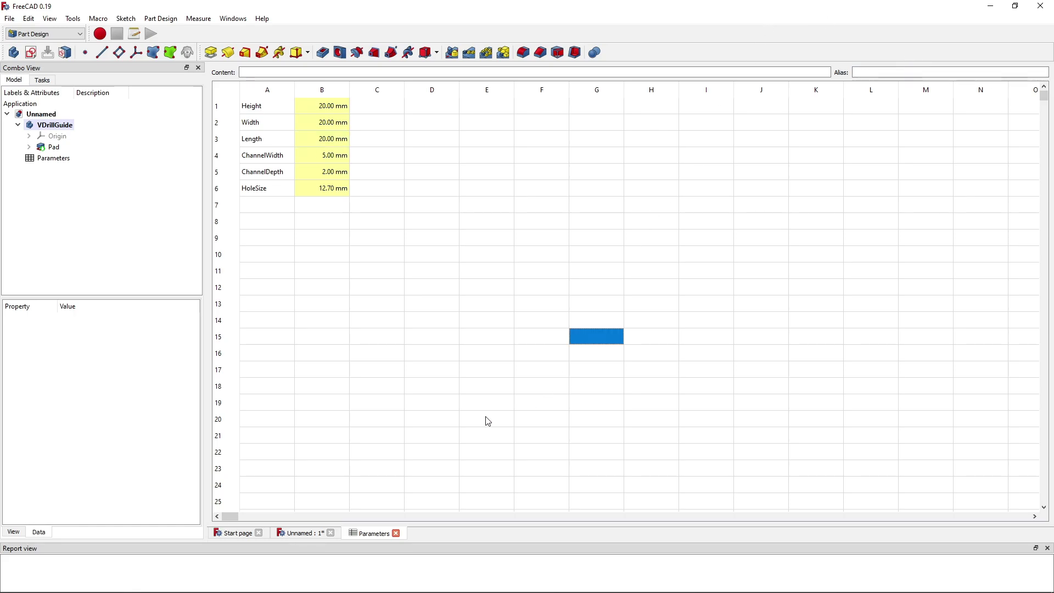
left_click(336, 143)
Drive the Pad's Length property in the 3D model with the expression Parameters.Length.
left_click(316, 534)
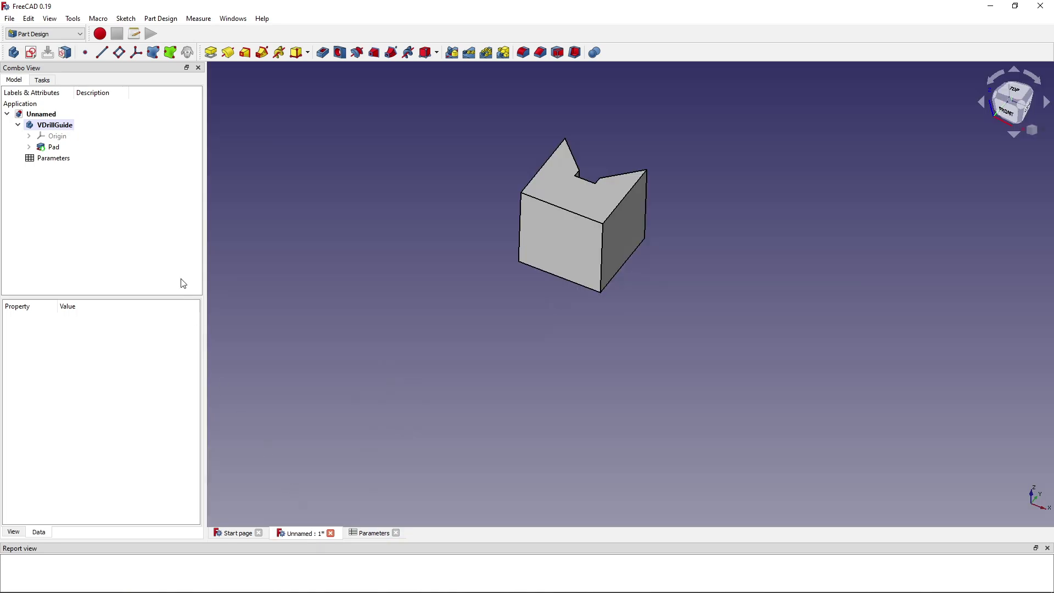
left_click(46, 149)
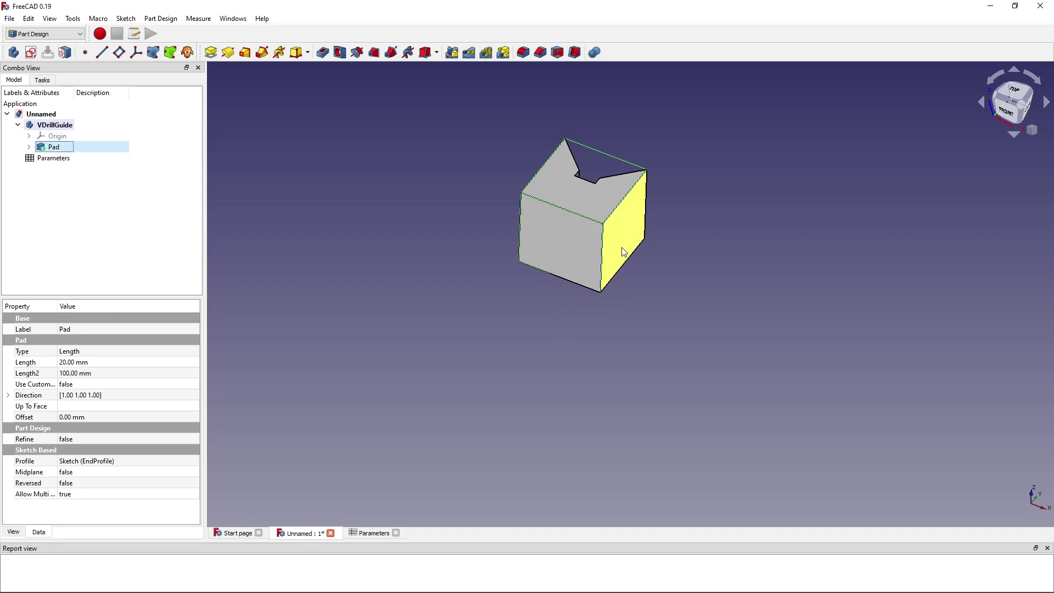
left_click(789, 291)
left_click(52, 147)
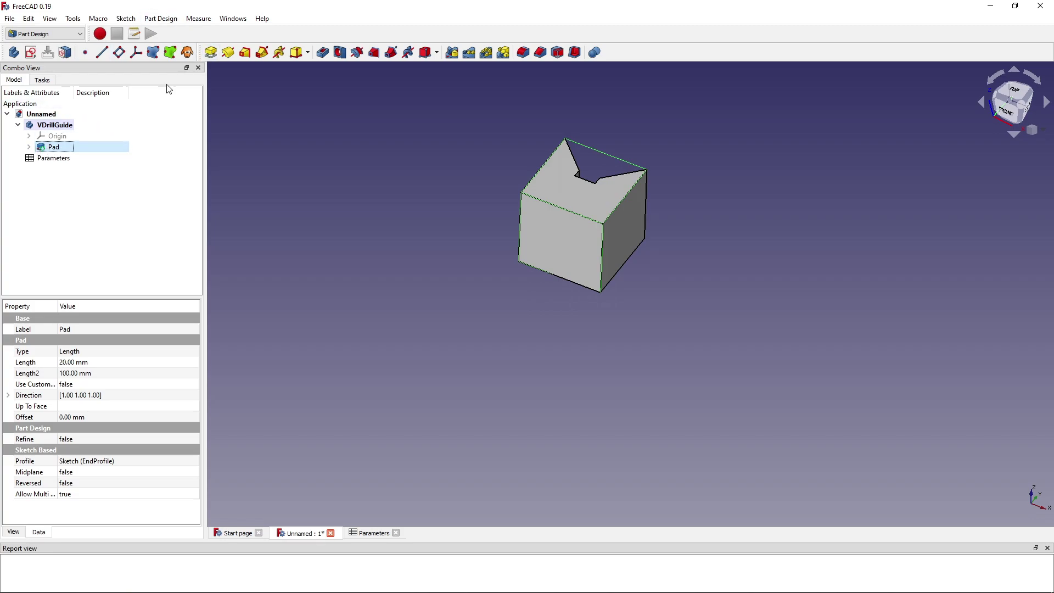
left_click(75, 361)
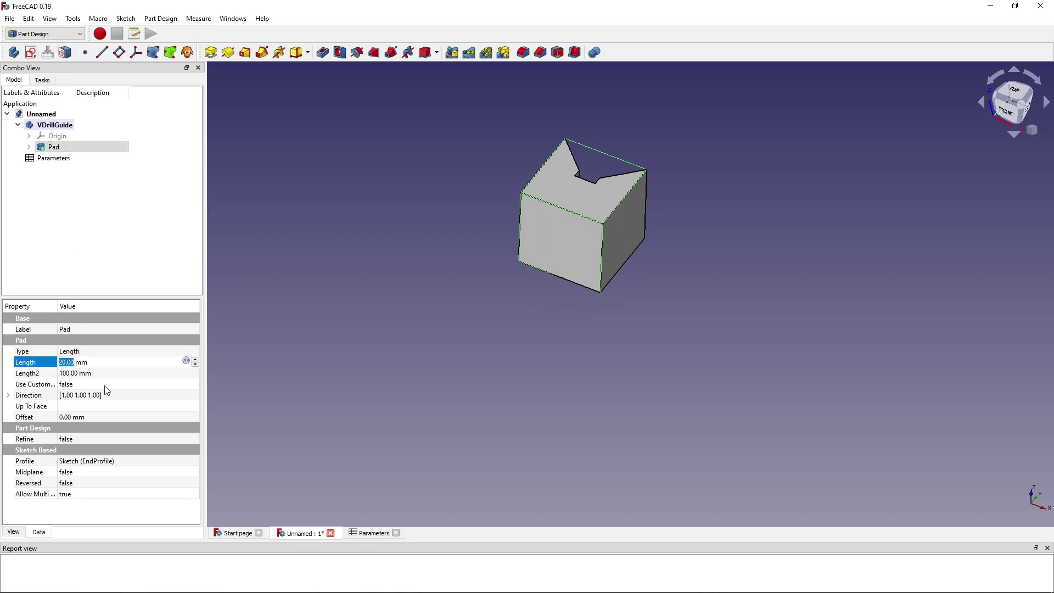
key("BackSpace")
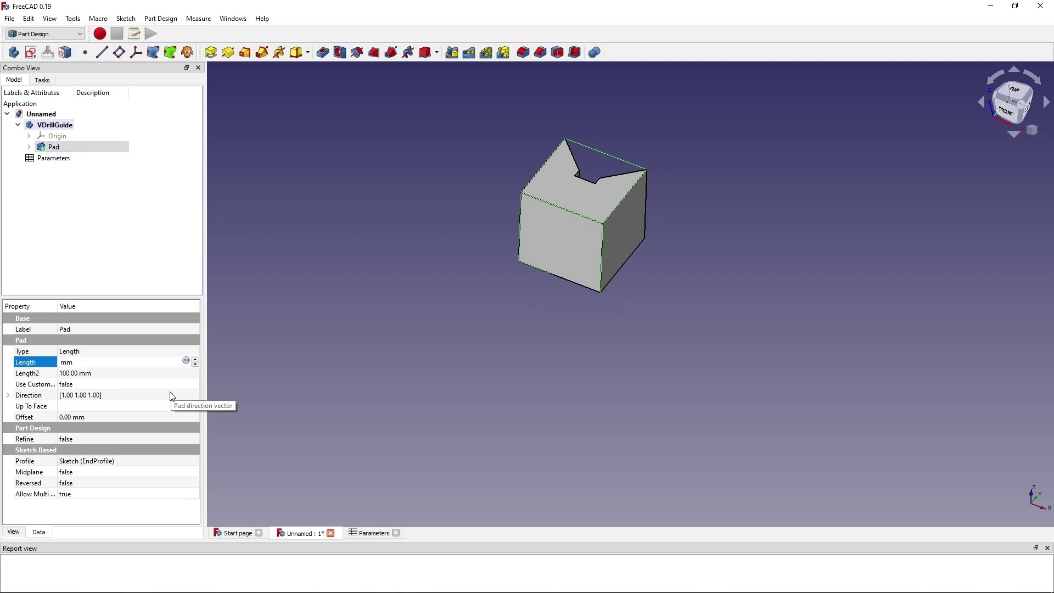
type("=")
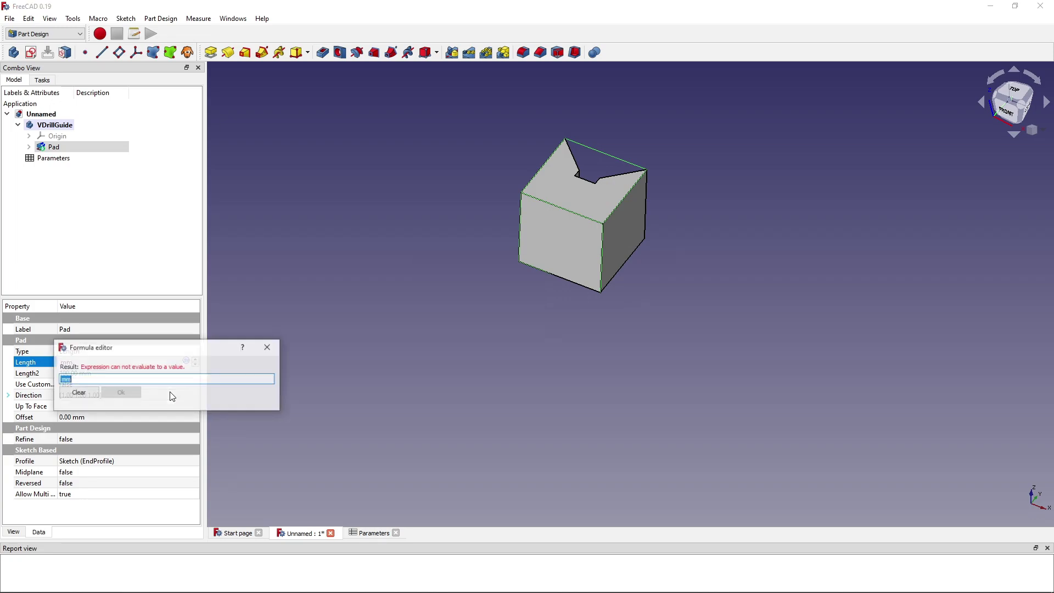
type("Paramet")
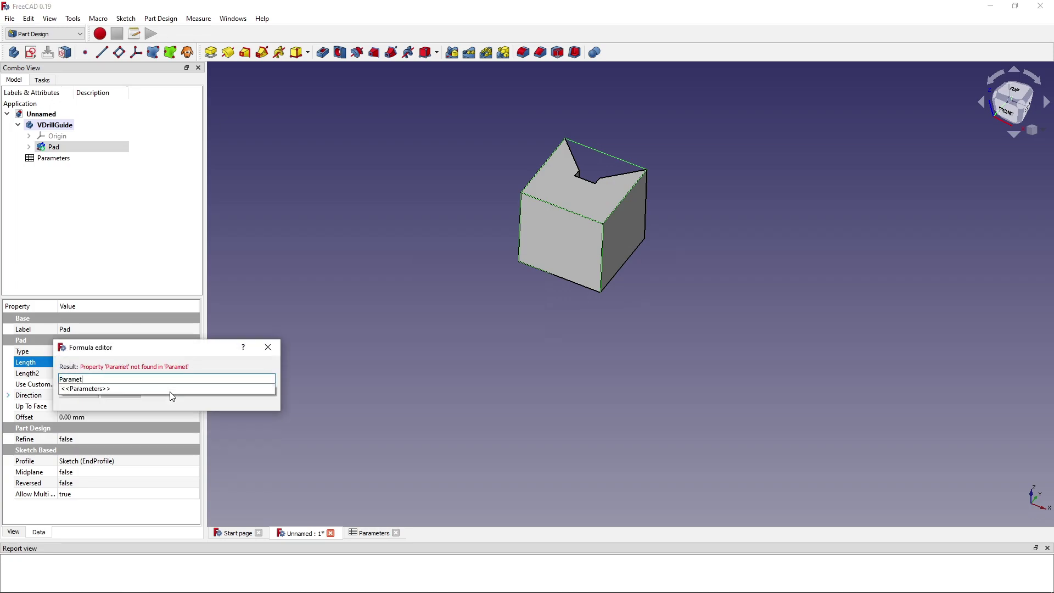
type("ers.Length")
key("Return")
key("Return")
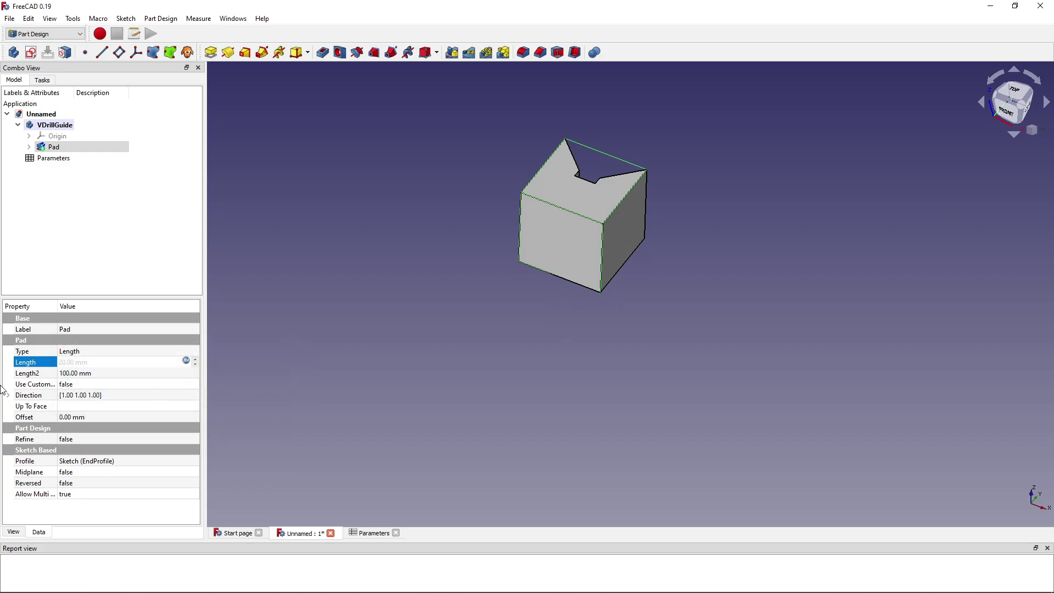
left_click(119, 372)
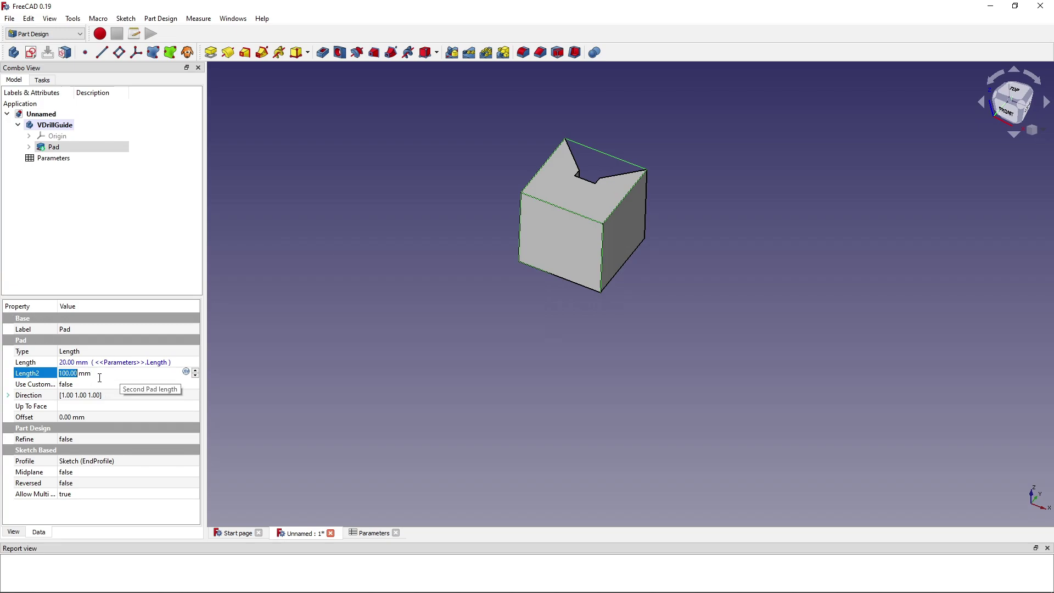
left_click(164, 251)
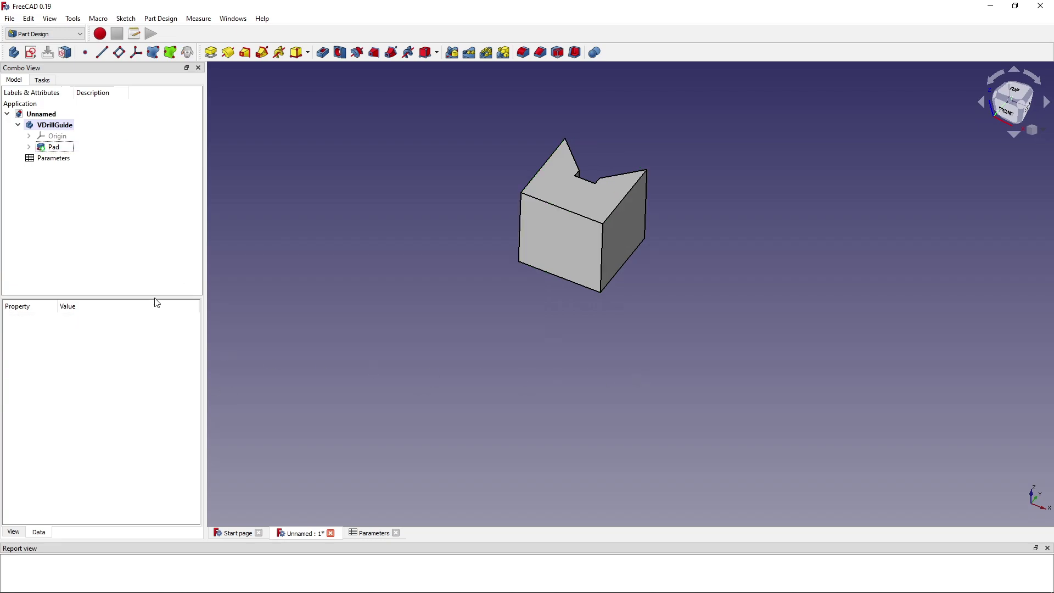
left_click(52, 147)
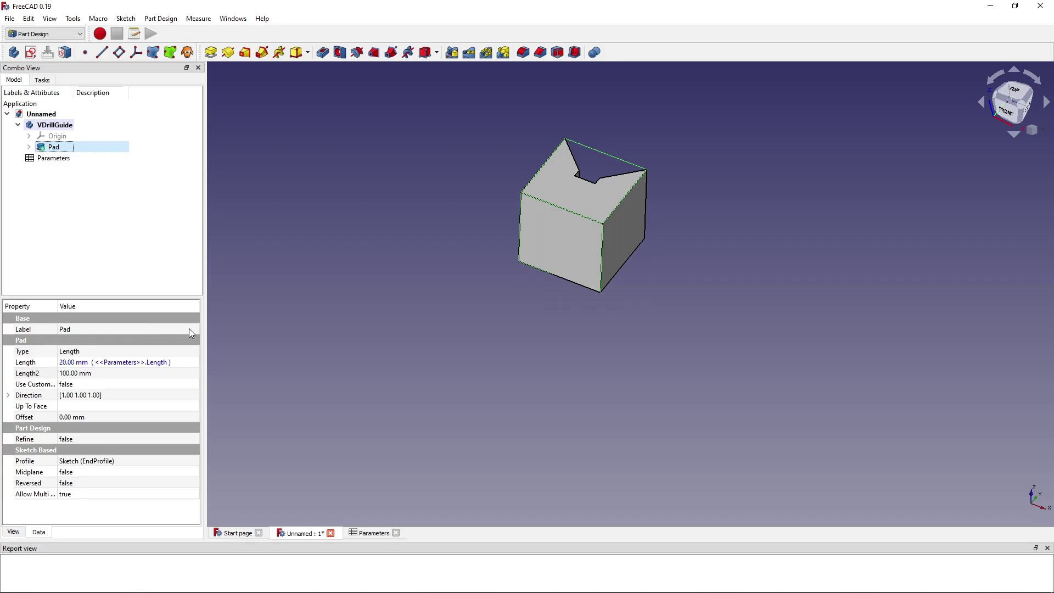
middle_click_drag(536, 360, 628, 183)
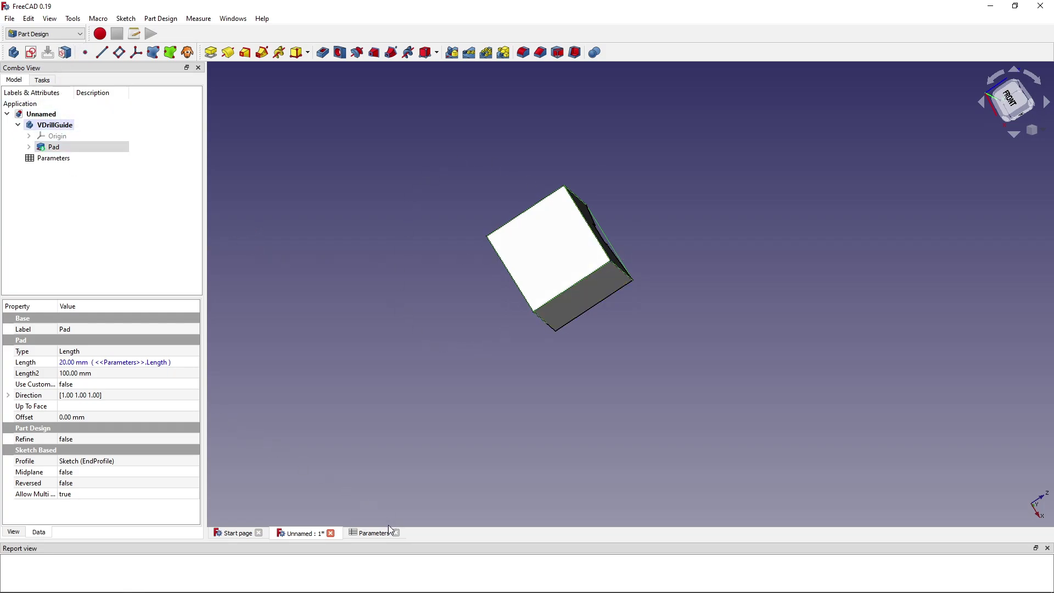
Try to set the HoleSize value in the Parameters spreadsheet to =1/4in.
left_click(377, 535)
left_click(332, 192)
left_click(255, 72)
key("BackSpace")
key("BackSpace")
key("BackSpace")
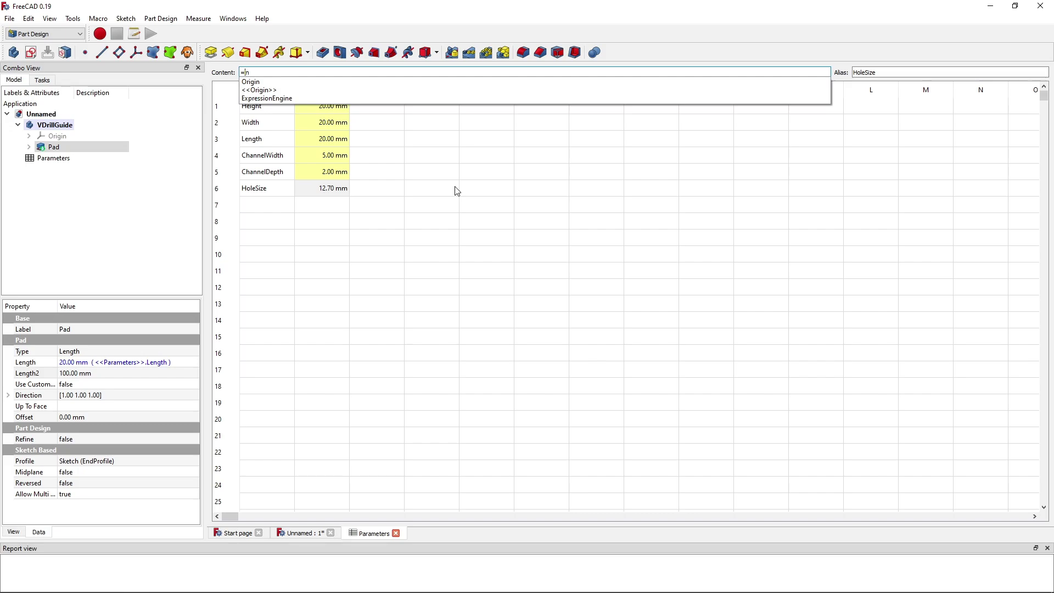
key("Return")
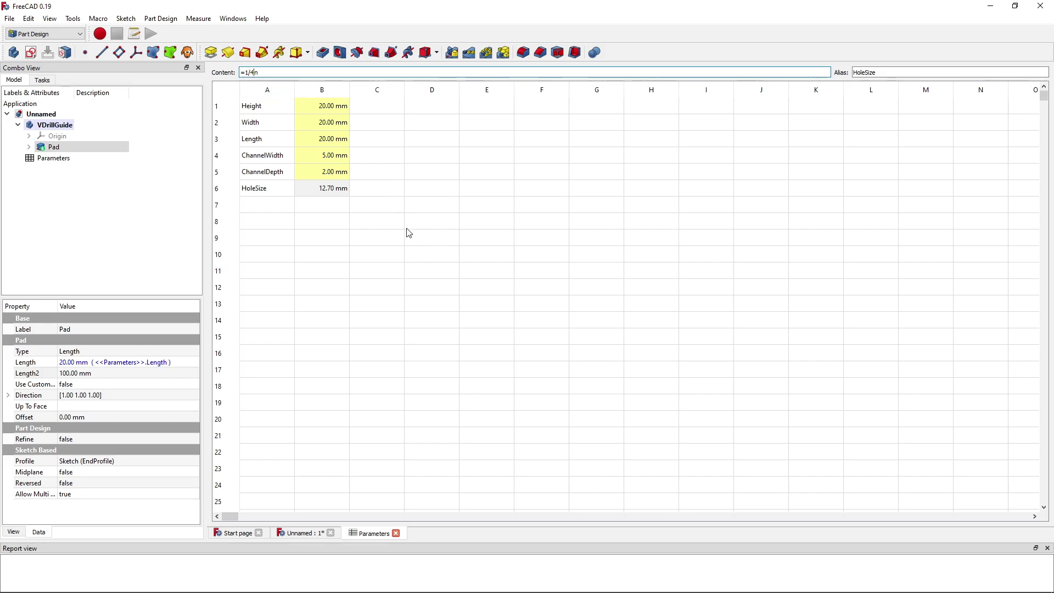
key("Return")
Set the HoleSize value in cell B6 to 25.4mm/4.
left_click(332, 192)
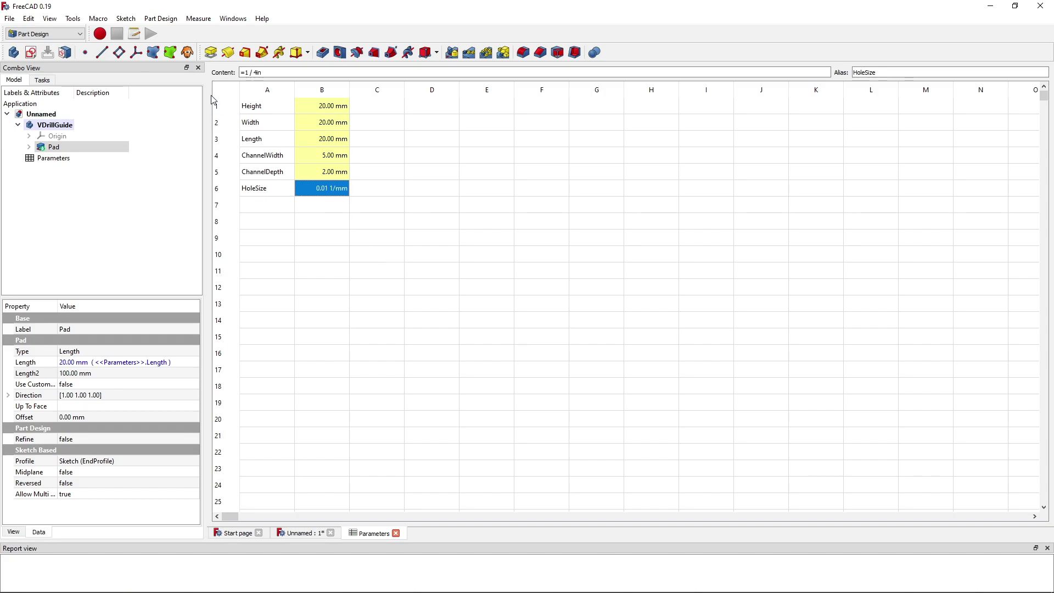
left_click(257, 73)
left_click_drag(258, 72, 234, 72)
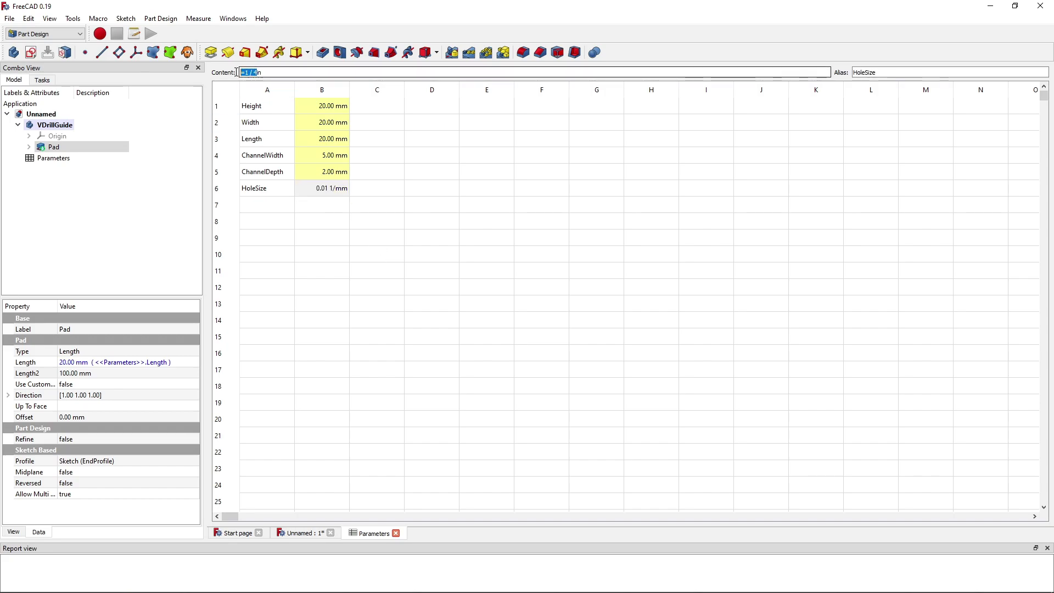
triple_click(250, 73)
left_click_drag(263, 73, 258, 72)
key("BackSpace")
type("25.4mm/4")
key("Return")
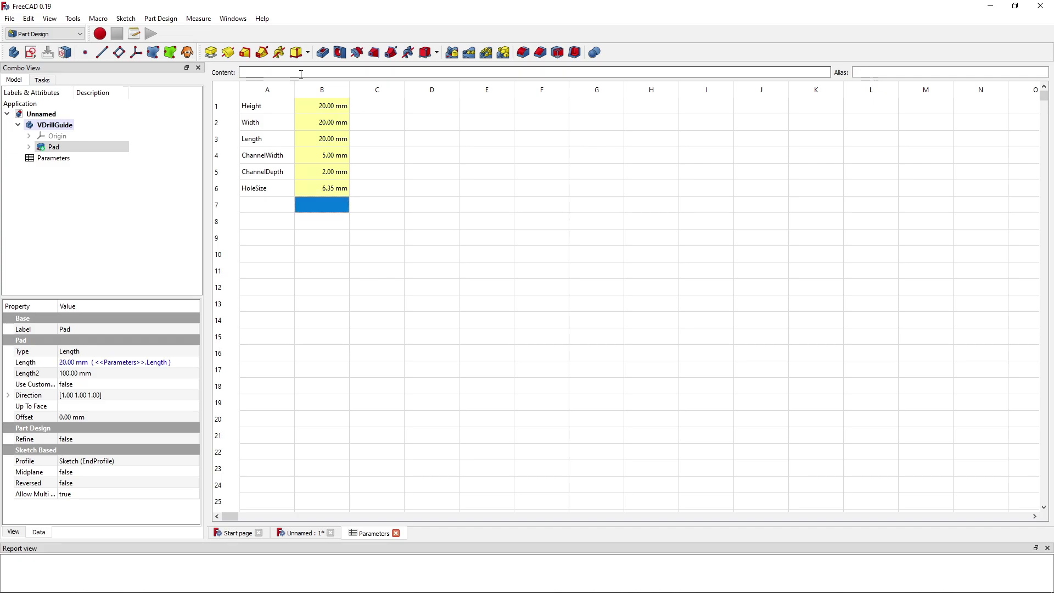
left_click_drag(374, 236, 367, 225)
Return to the 3D model and examine the flat face opposite the V notch as a possible sketch surface.
left_click(80, 137)
left_click(76, 148)
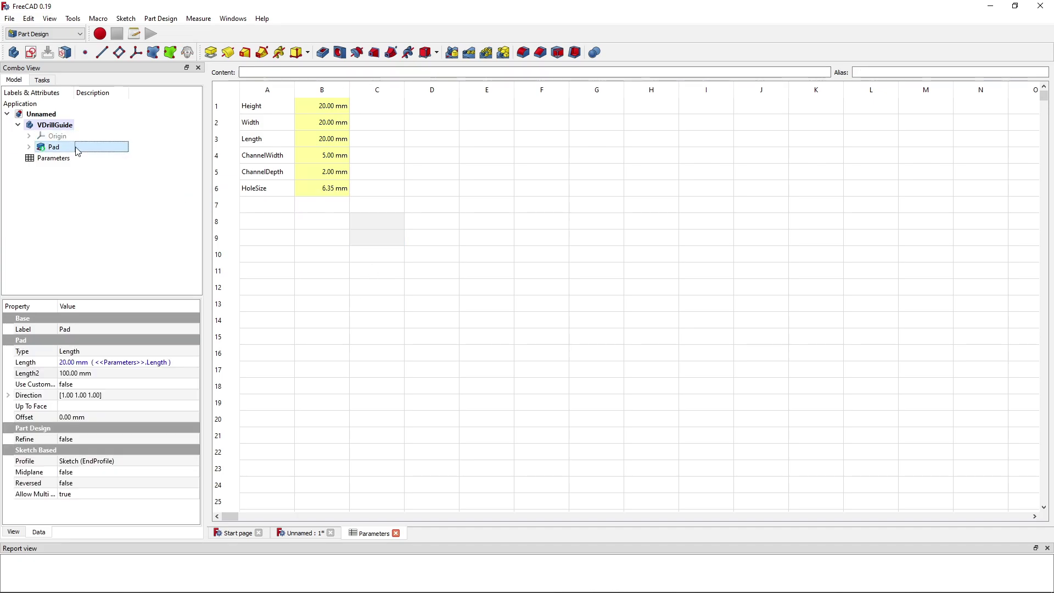
double_click(76, 147)
left_click(88, 108)
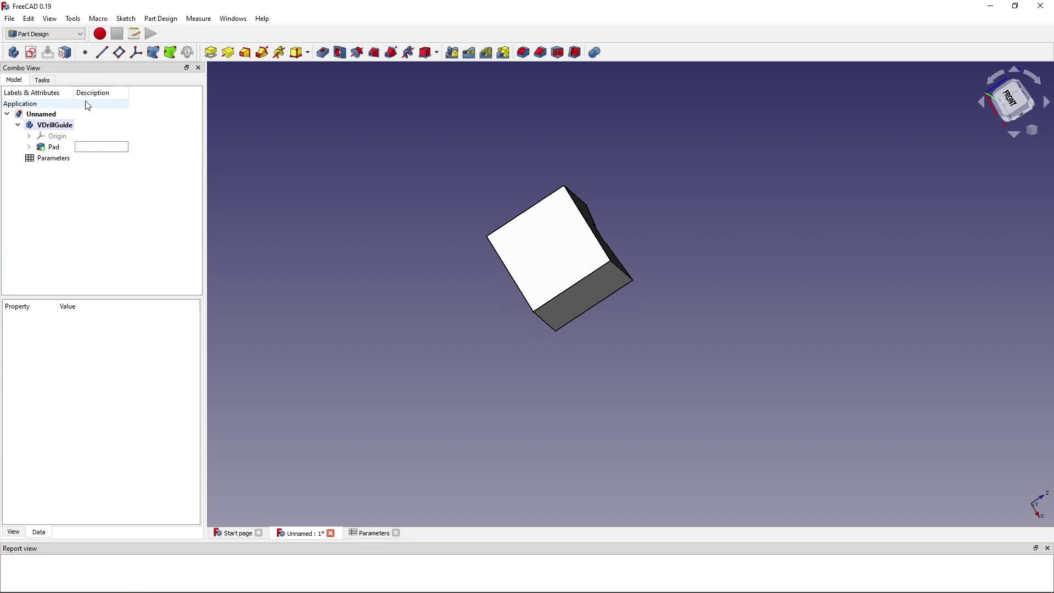
left_click(55, 126)
middle_click_drag(503, 273, 560, 221)
middle_click_drag(518, 257, 546, 359)
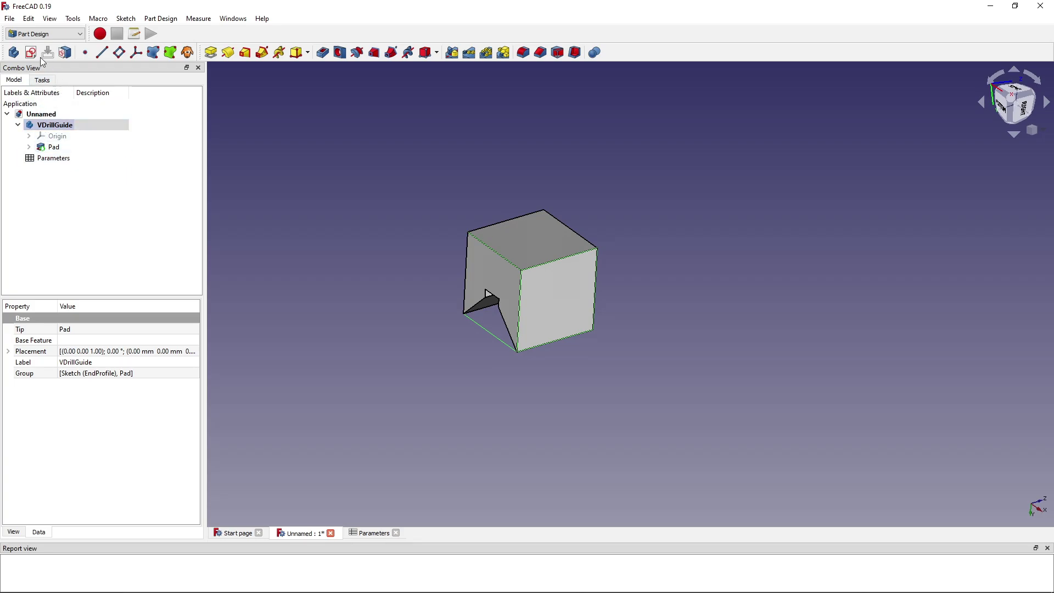
left_click(555, 252)
left_click(133, 247)
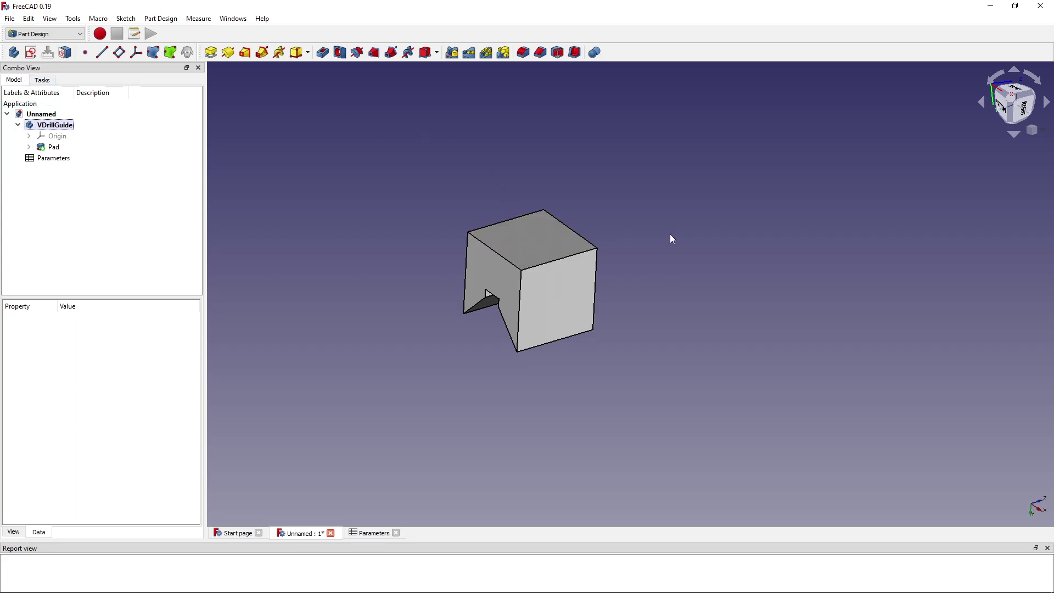
left_click(567, 245)
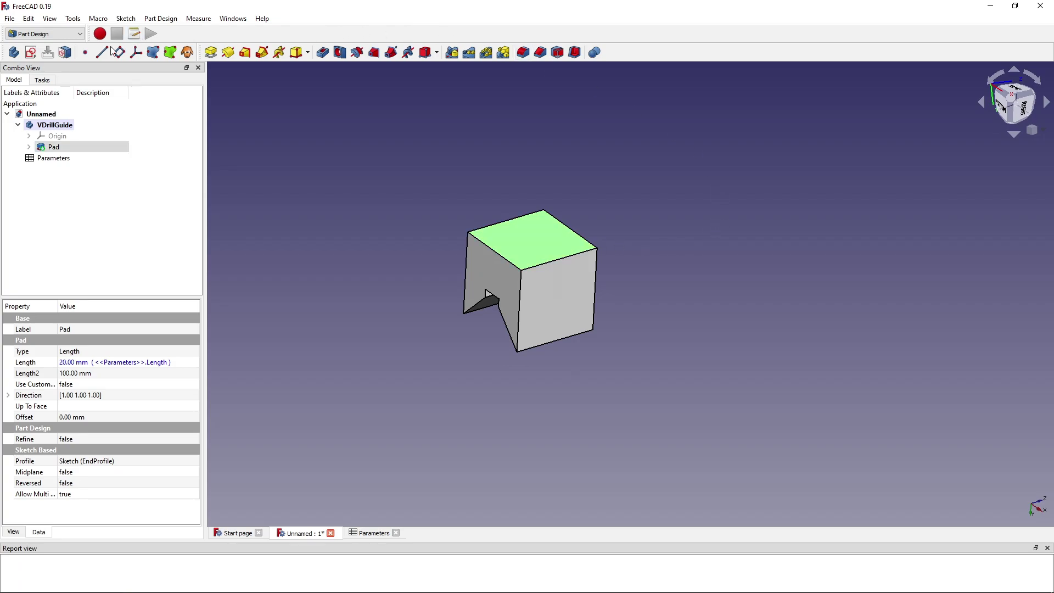
left_click(614, 157)
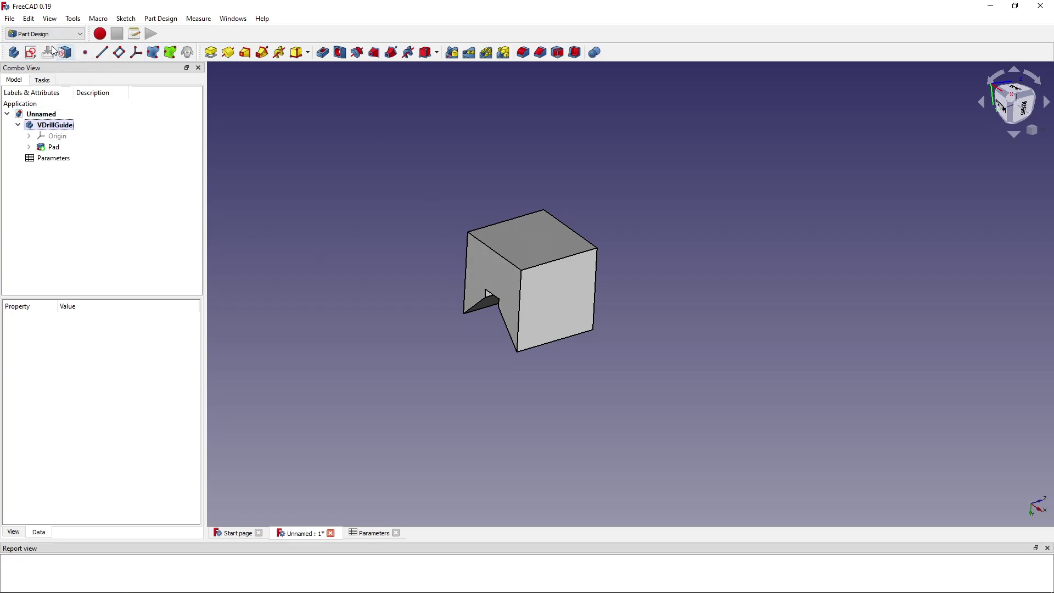
Create a new sketch on the XZ base plane of the VDrillGuide body and close it empty.
left_click(32, 54)
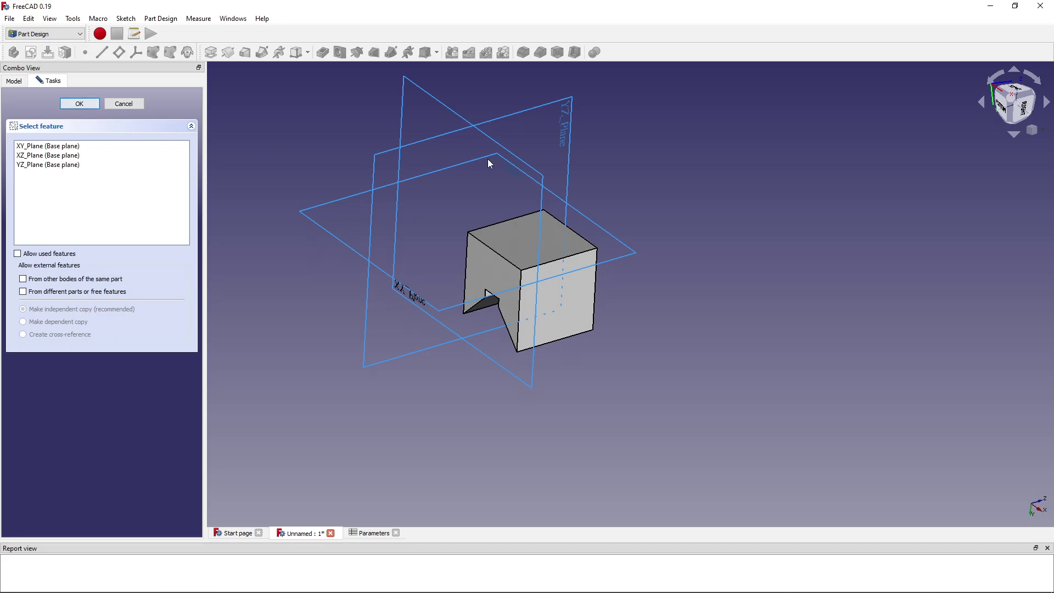
left_click(344, 200)
left_click(81, 102)
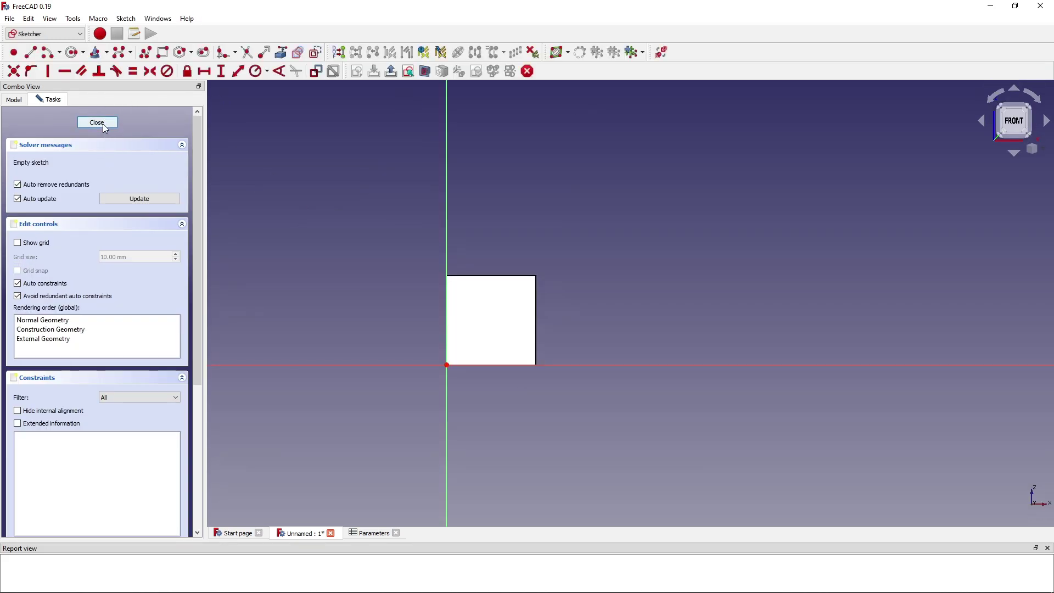
left_click(103, 122)
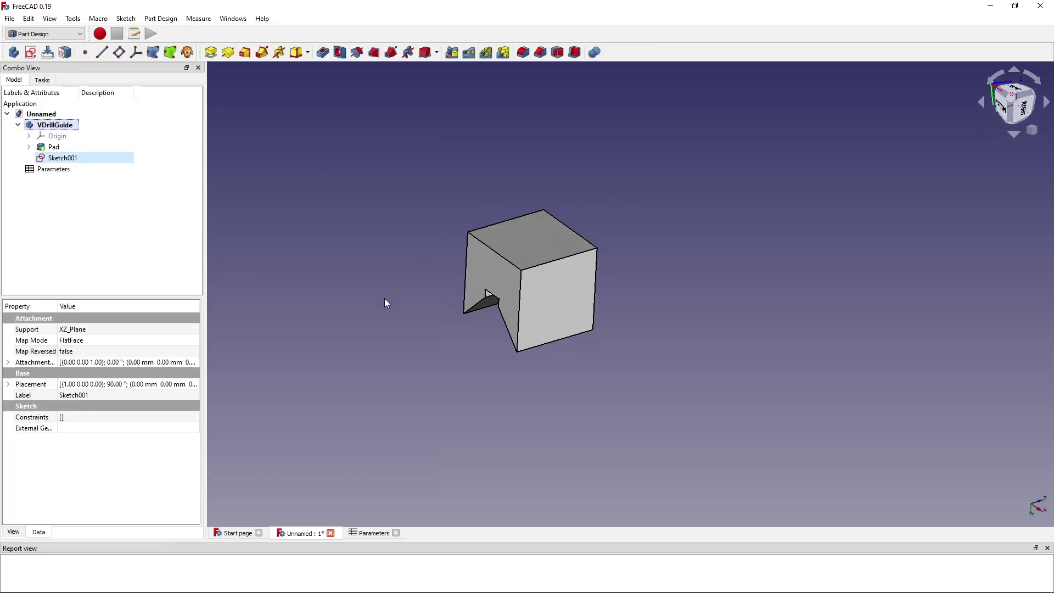
Rename the empty XZ-plane sketch Sketch001 as HolePattern.
left_click(338, 382)
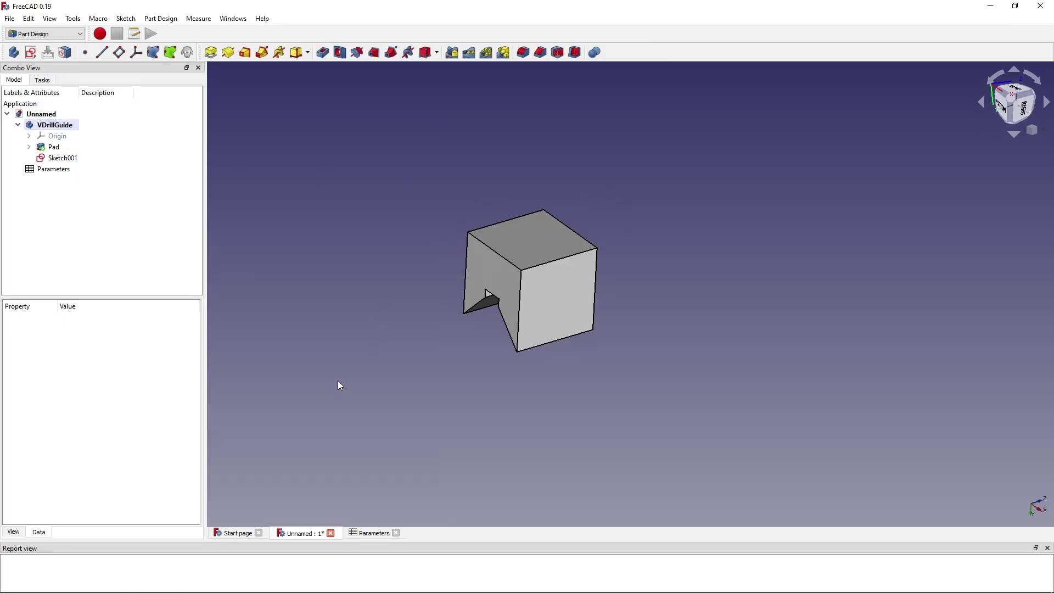
left_click(540, 227)
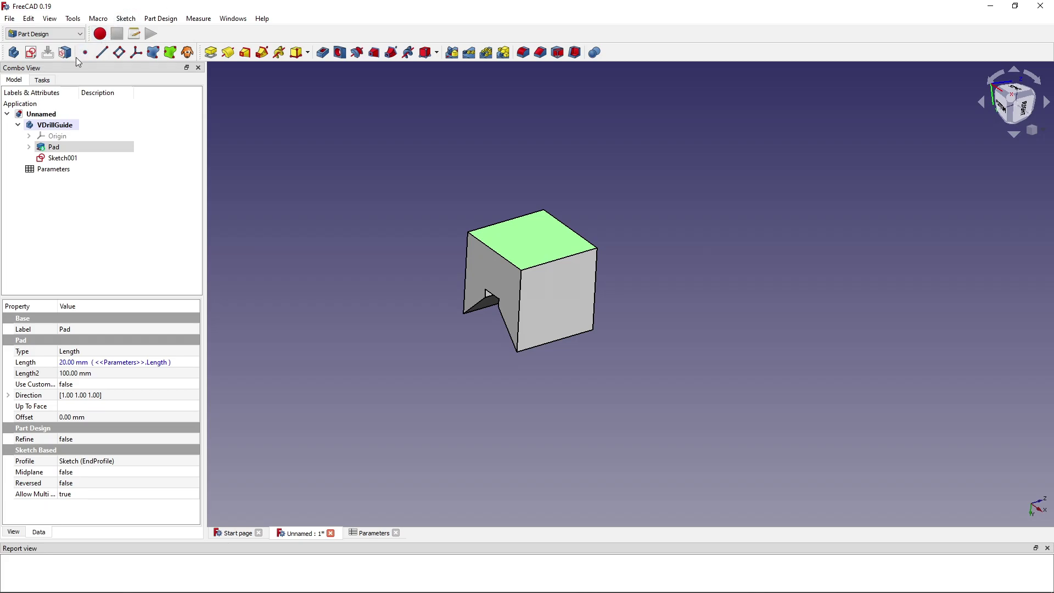
left_click(65, 159)
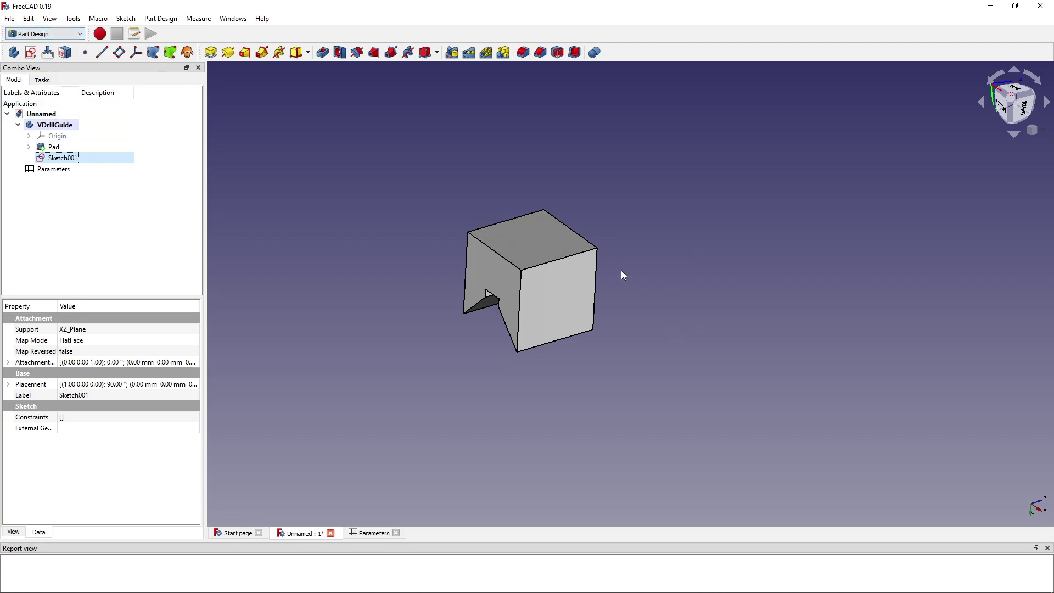
left_click(97, 168)
right_click(77, 158)
left_click(147, 362)
type("HolePattern")
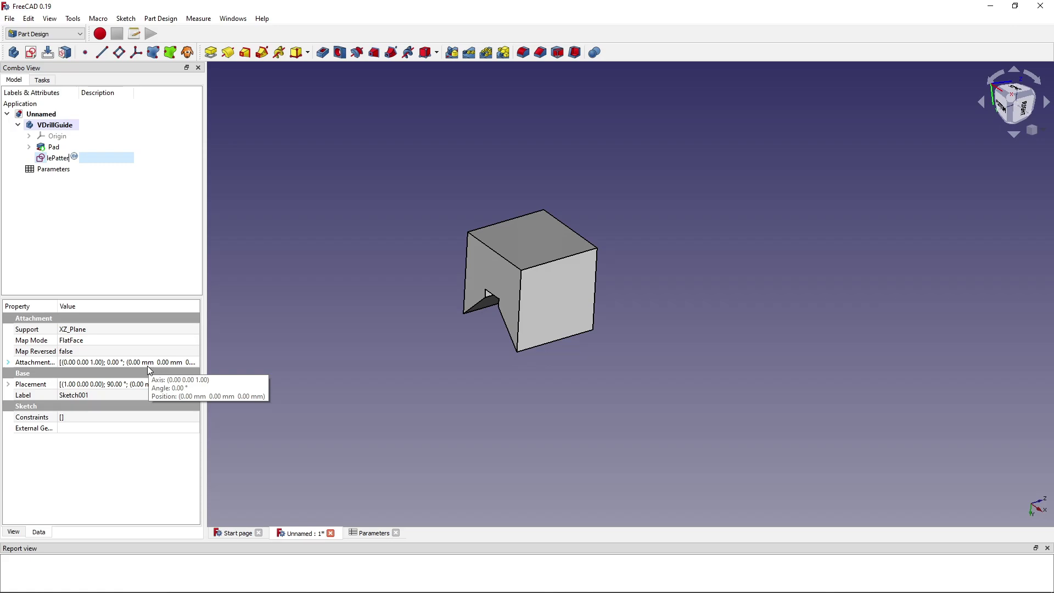
key("Return")
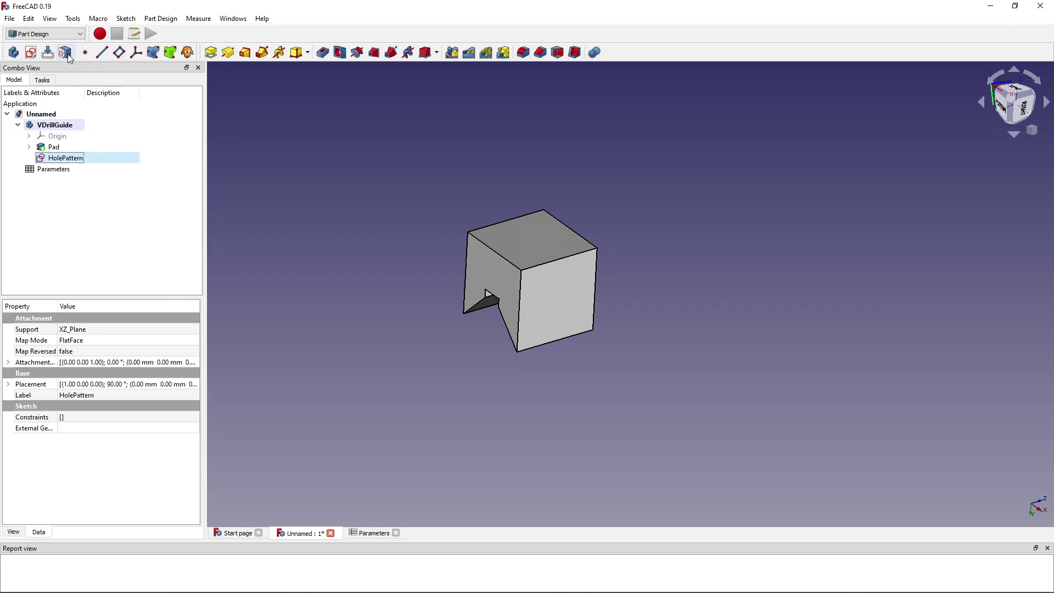
Look at the V Drill Guide.jpg reference photo, then return to FreeCAD with the block's flat face opposite the V notch selected.
left_click(537, 178)
left_click(501, 237)
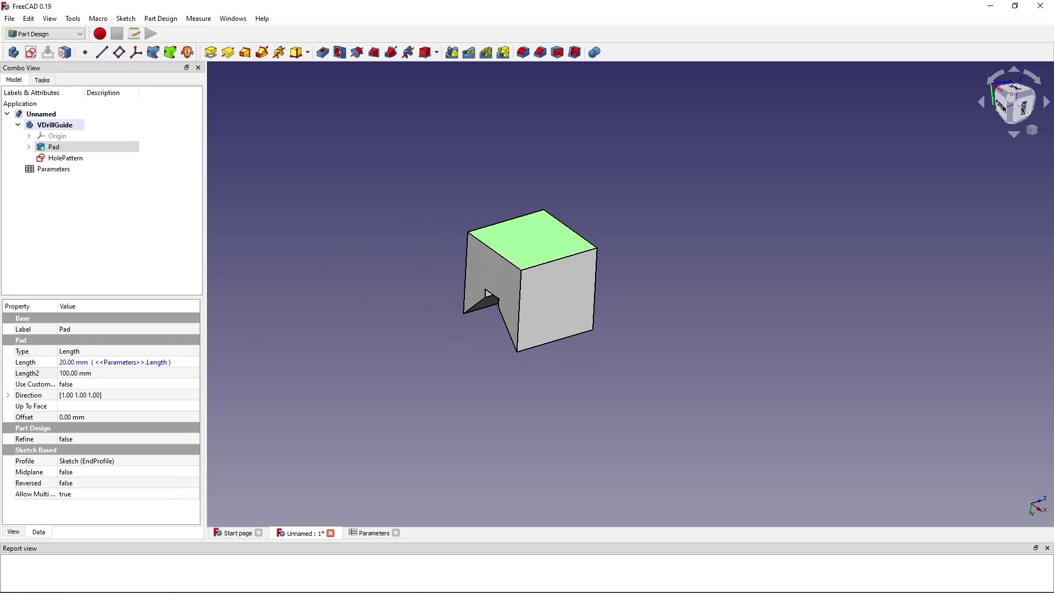
mouse_move(153, 586)
left_click(169, 557)
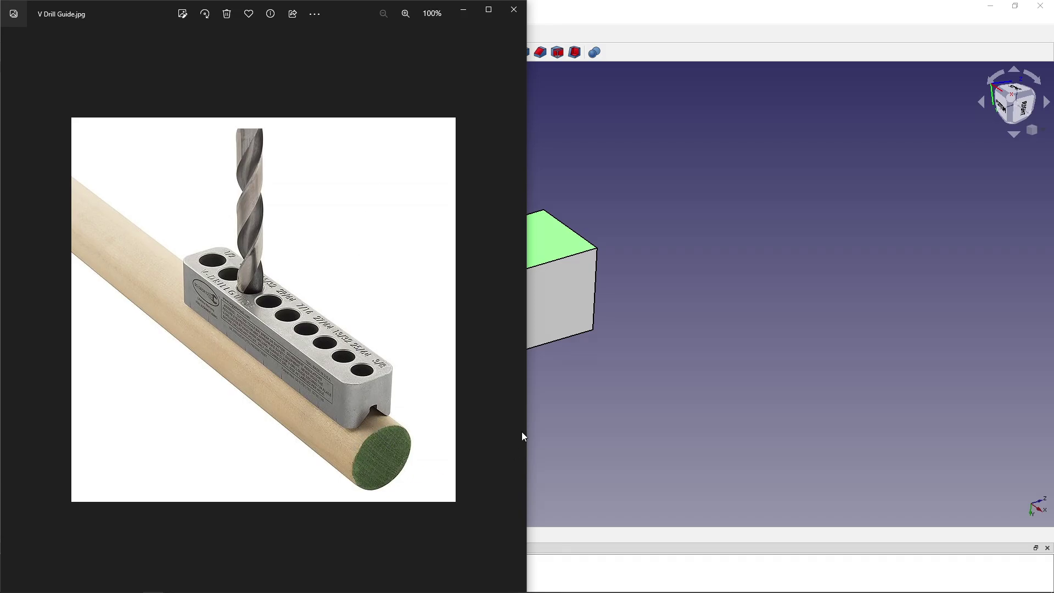
left_click(637, 245)
left_click(533, 237)
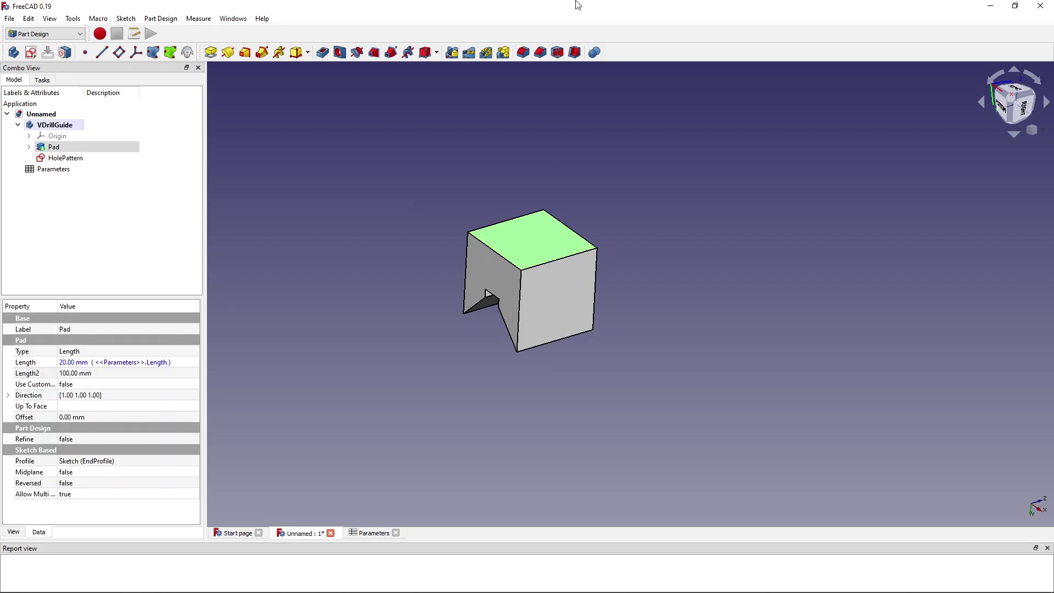
Map the HolePattern sketch onto the selected flat face of the pad using the FlatFace attachment method.
left_click(67, 53)
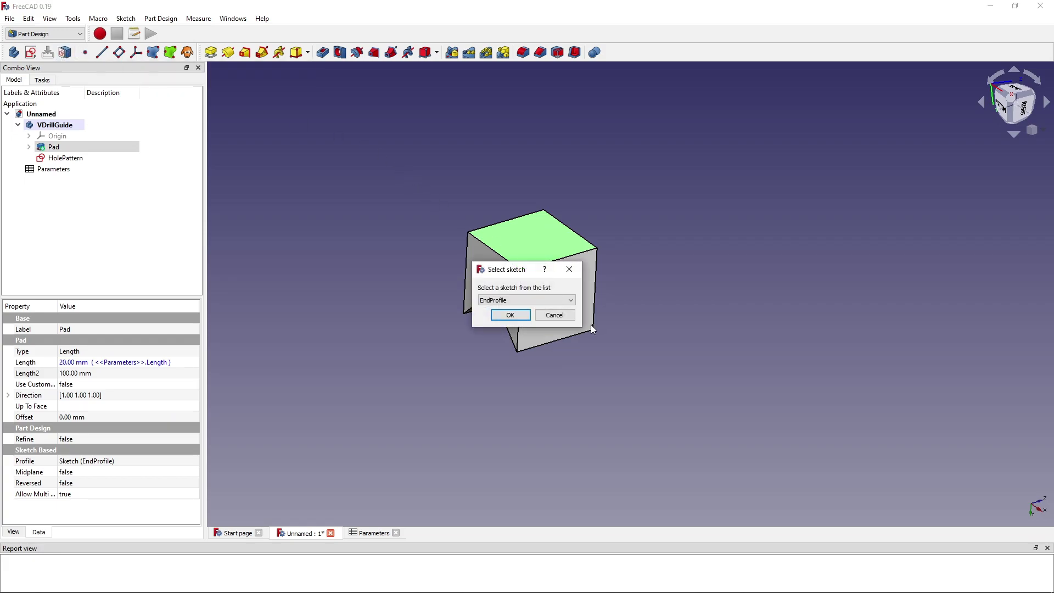
left_click(519, 299)
left_click(520, 300)
left_click(521, 300)
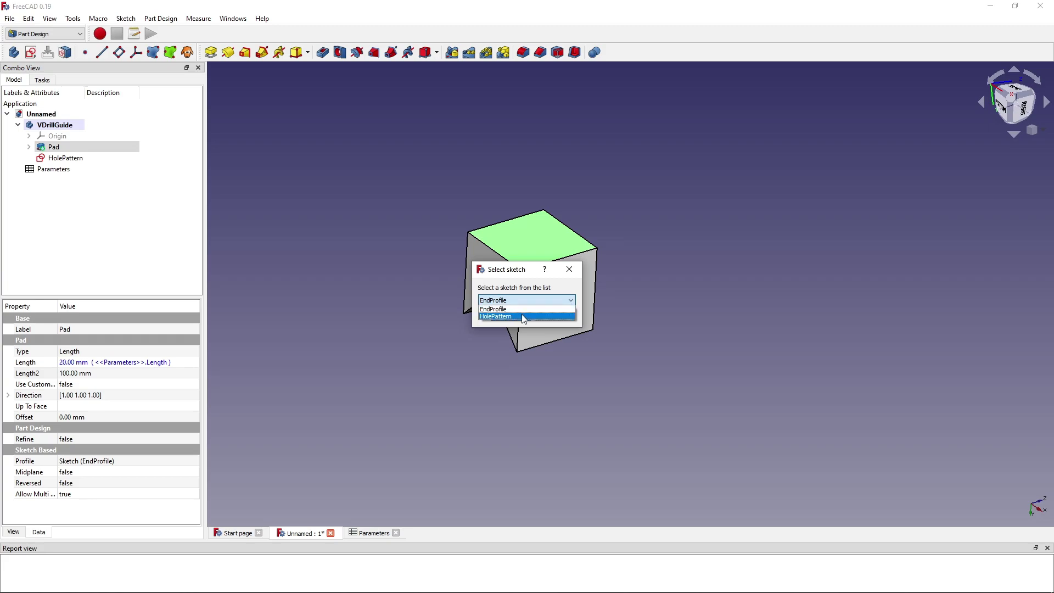
left_click(523, 317)
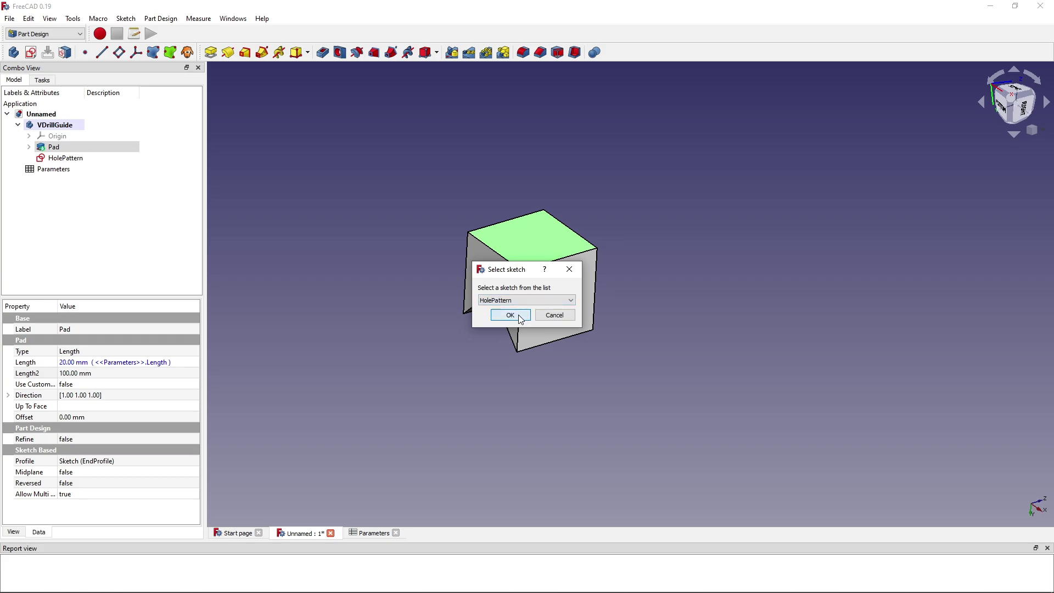
left_click(518, 315)
left_click(554, 301)
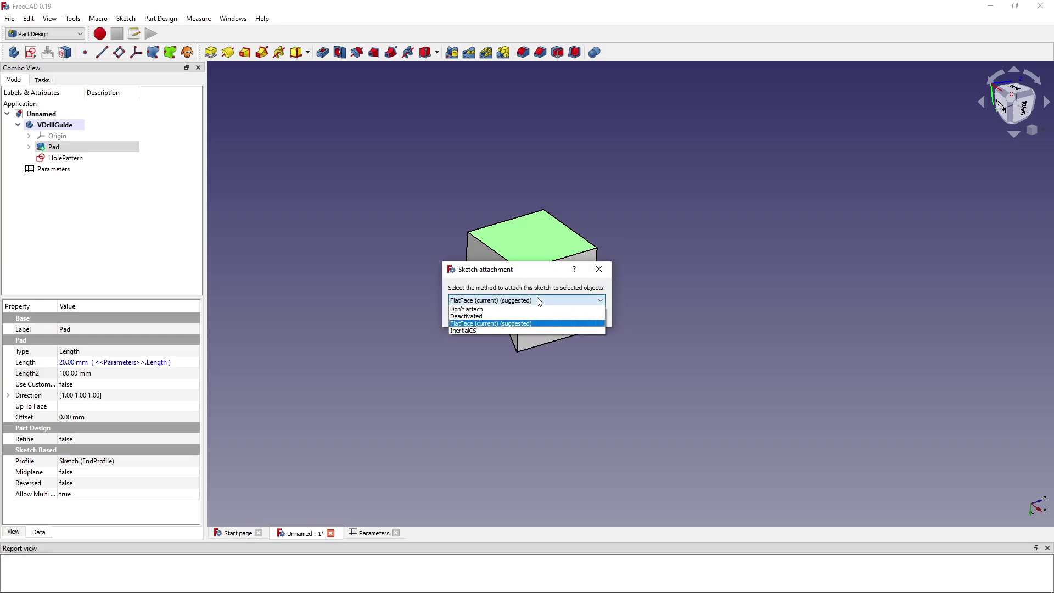
left_click(512, 323)
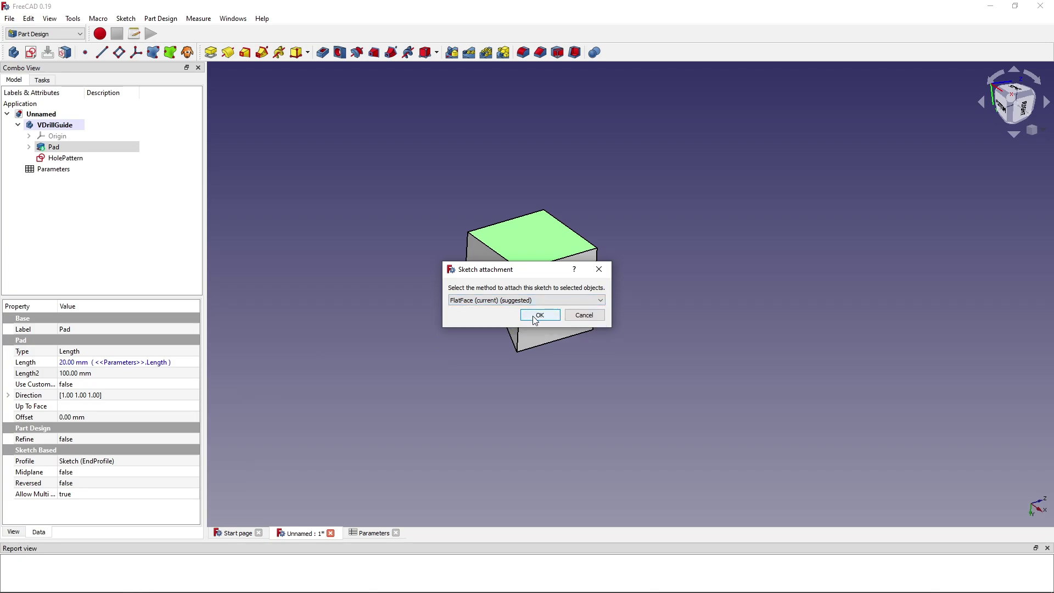
left_click(535, 318)
Open the HolePattern sketch, draw a circle on the face opposite the V notch, and close the sketch.
left_click(60, 159)
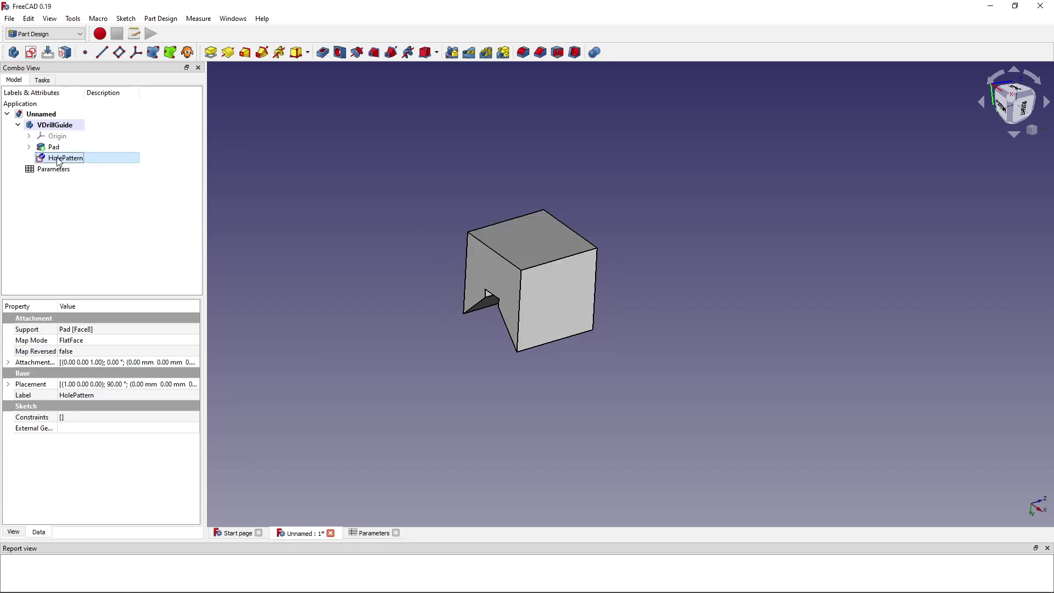
left_click(77, 150)
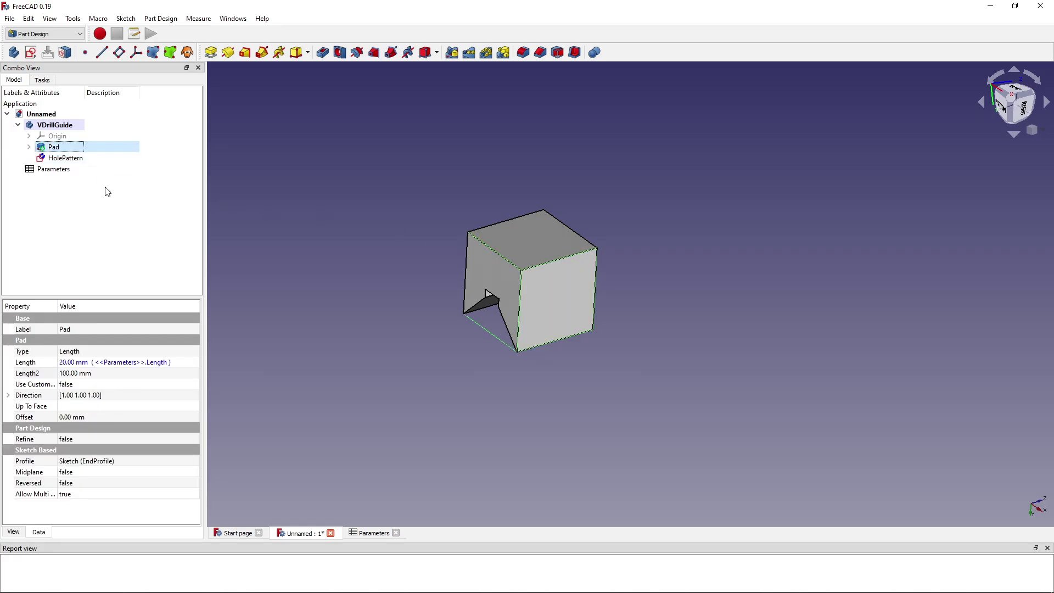
left_click(74, 159)
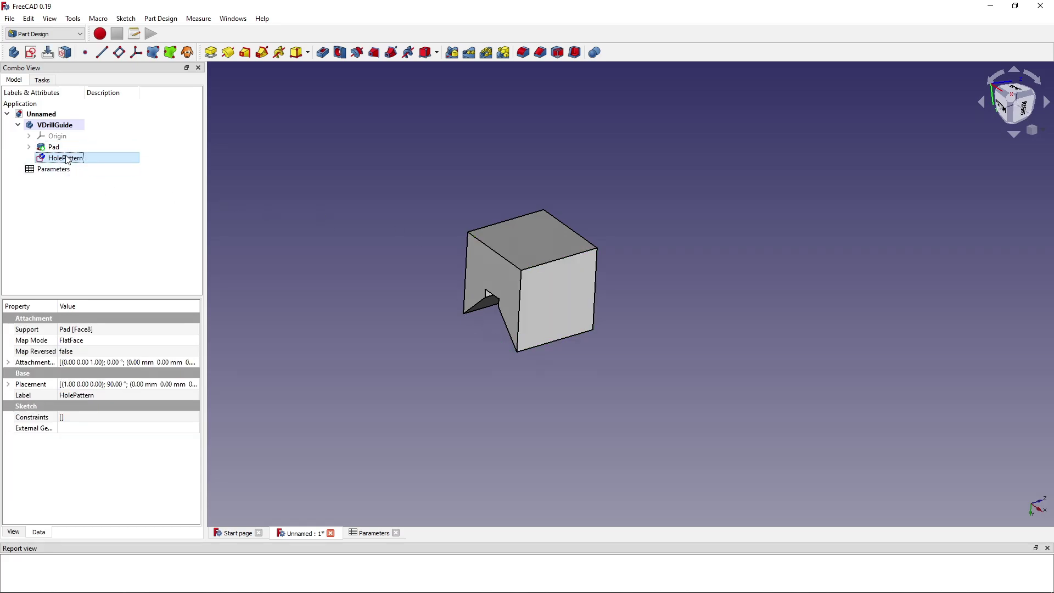
double_click(66, 158)
scroll(532, 357, "up", 2)
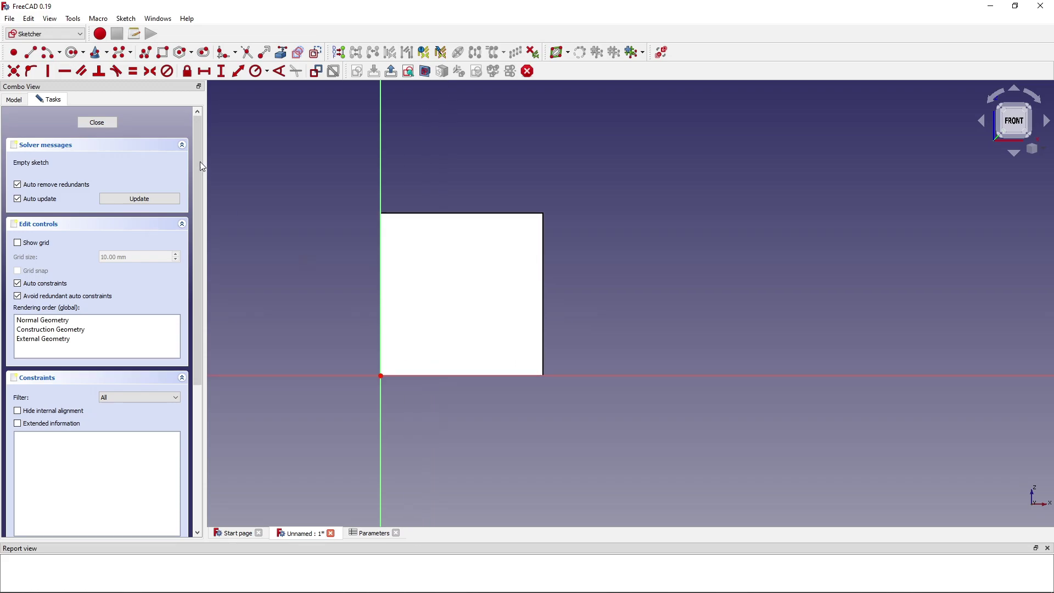
mouse_move(489, 339)
middle_mouse_down()
mouse_move(477, 228)
mouse_move(412, 275)
middle_mouse_up()
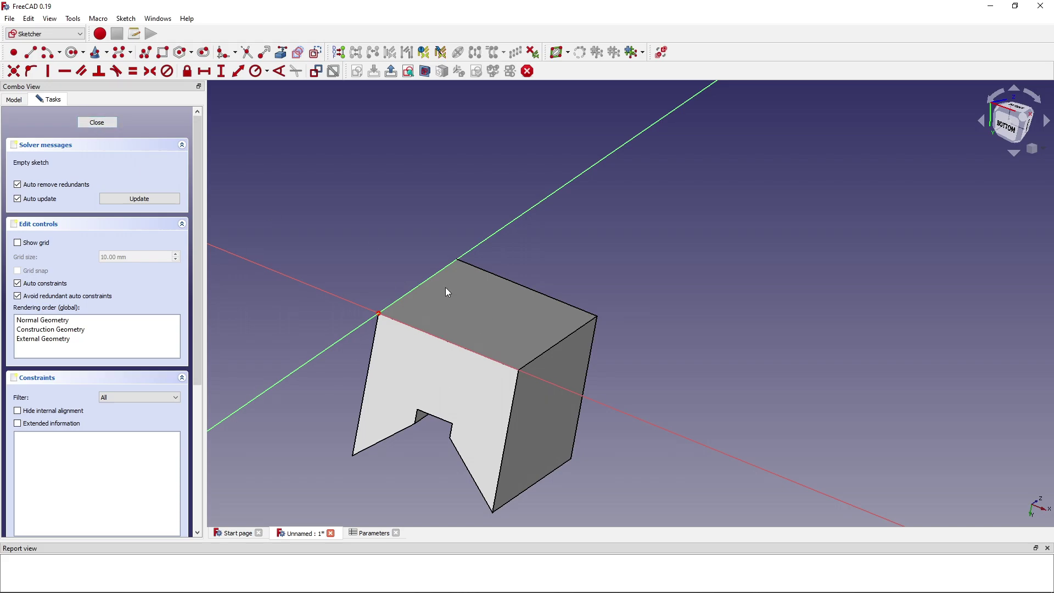
left_click(72, 52)
left_click(499, 312)
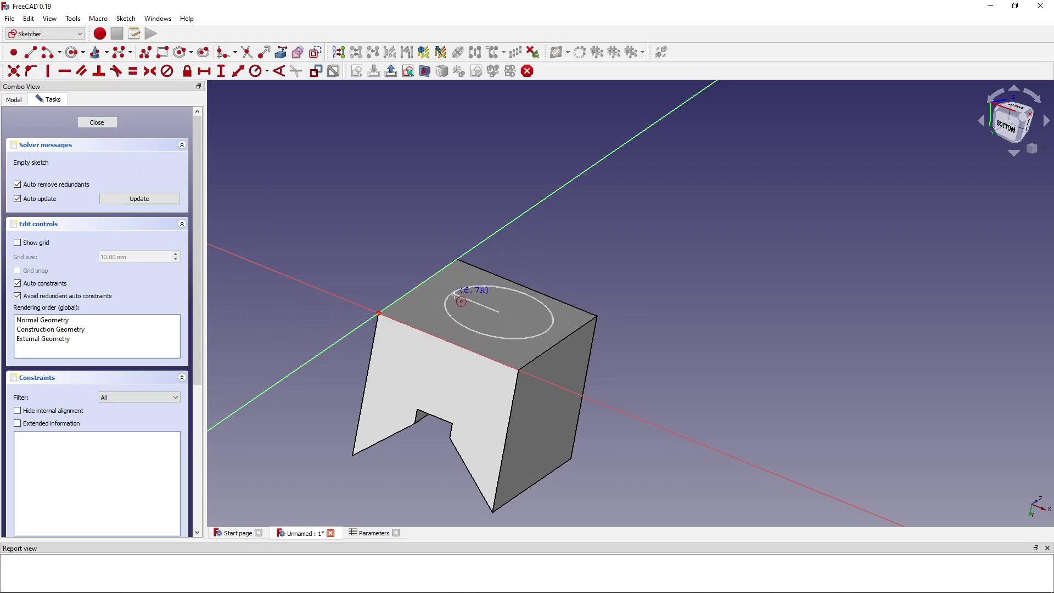
left_click(482, 290)
left_click(97, 123)
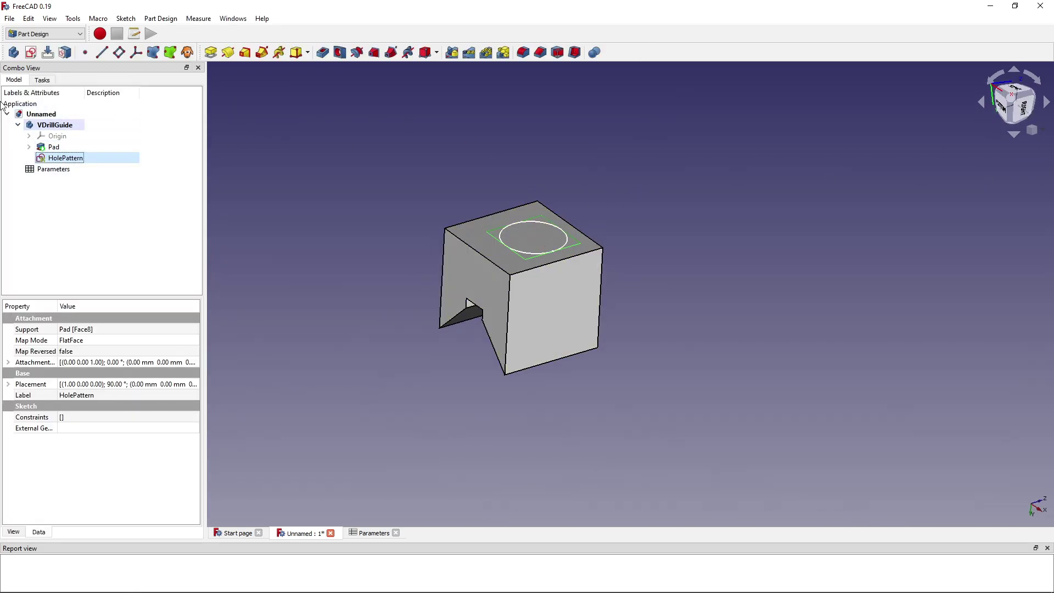
Delete the HolePattern sketch and create a new sketch directly on the pad's flat face opposite the V notch.
key("Delete")
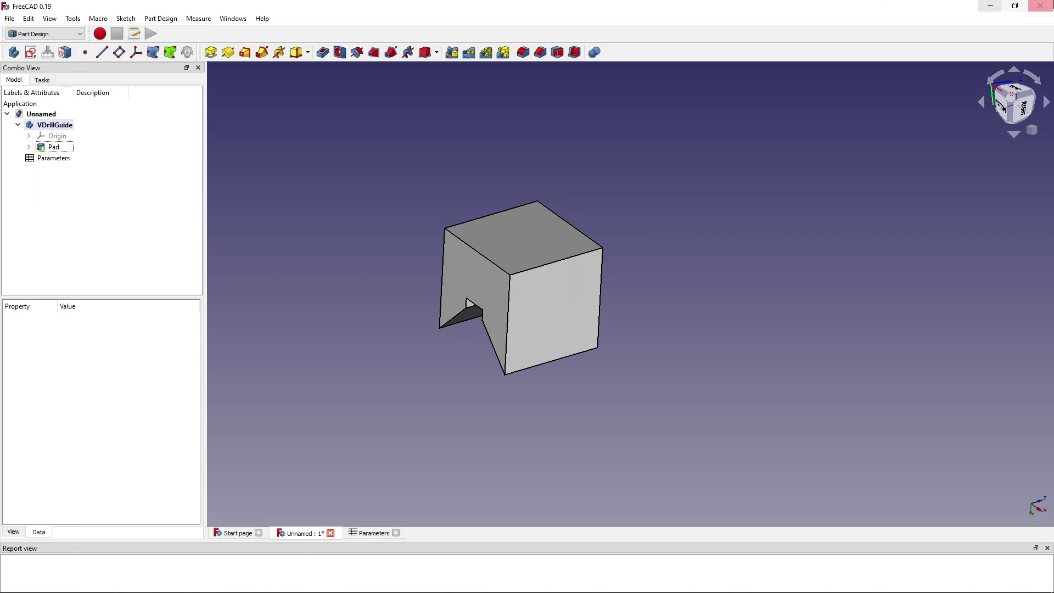
left_click(555, 232)
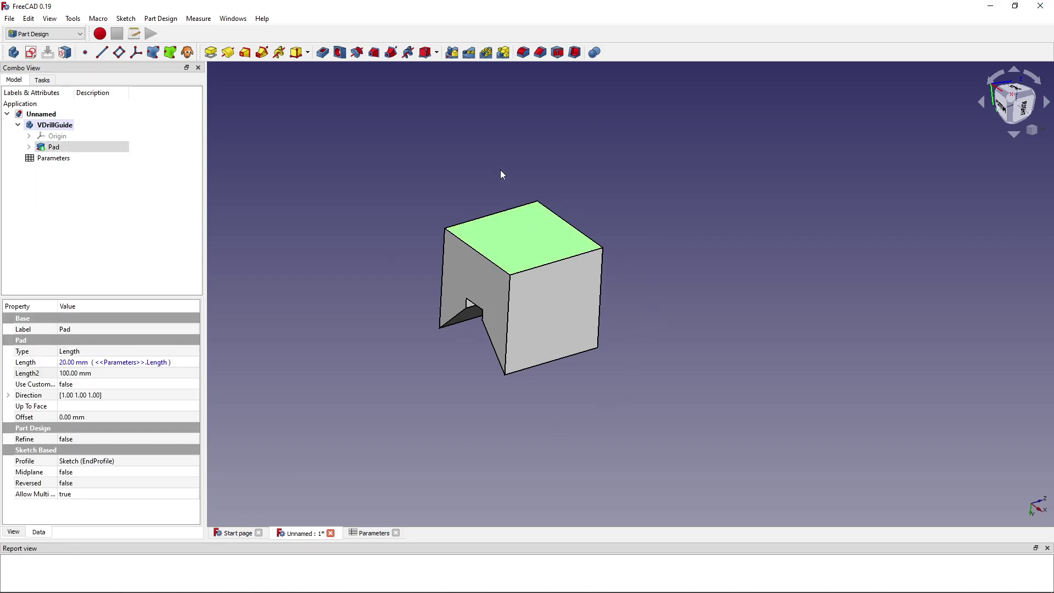
left_click(31, 52)
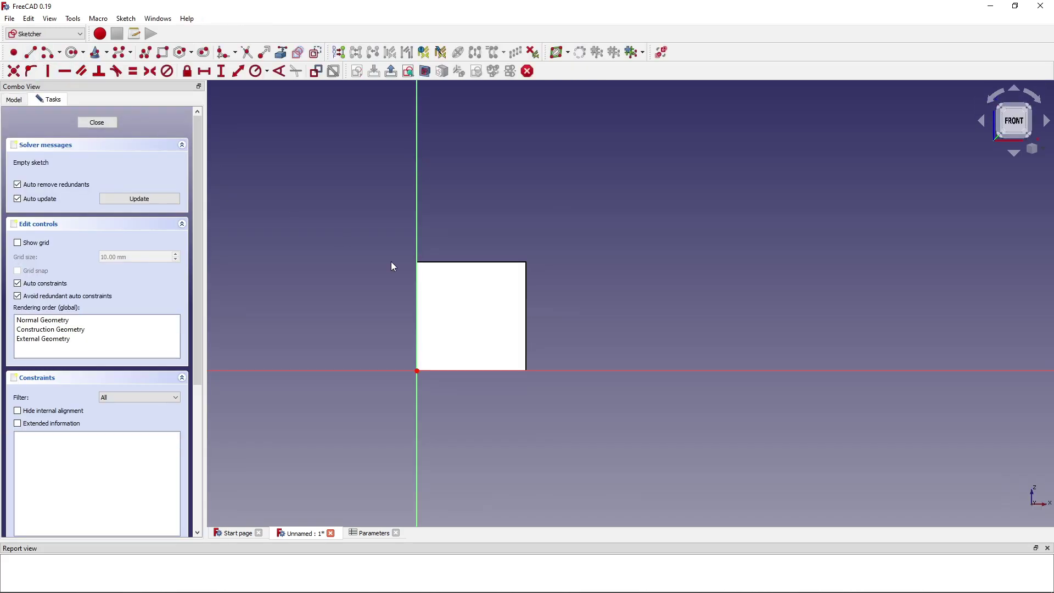
Examine how the new sketch's axes lie on the pad's face, then close the sketch empty.
left_click(21, 104)
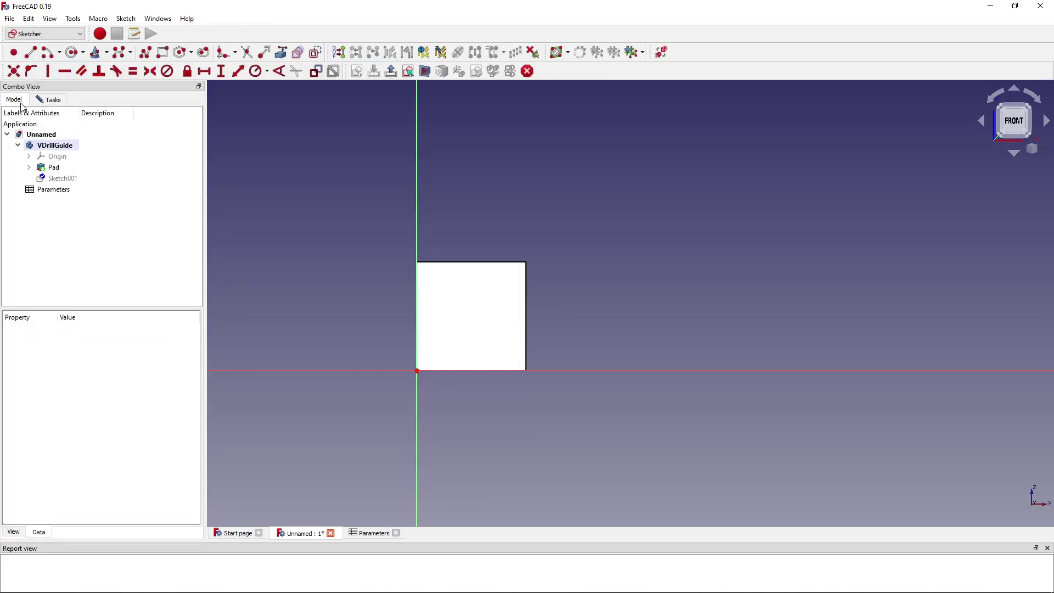
middle_click_drag(431, 340, 461, 327)
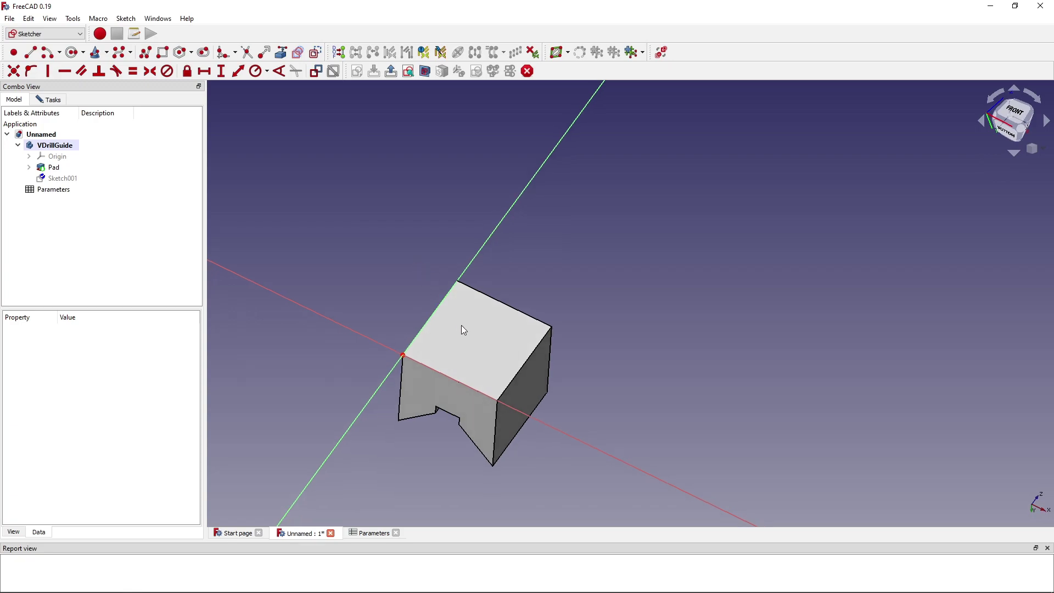
middle_click_drag(435, 280, 437, 318)
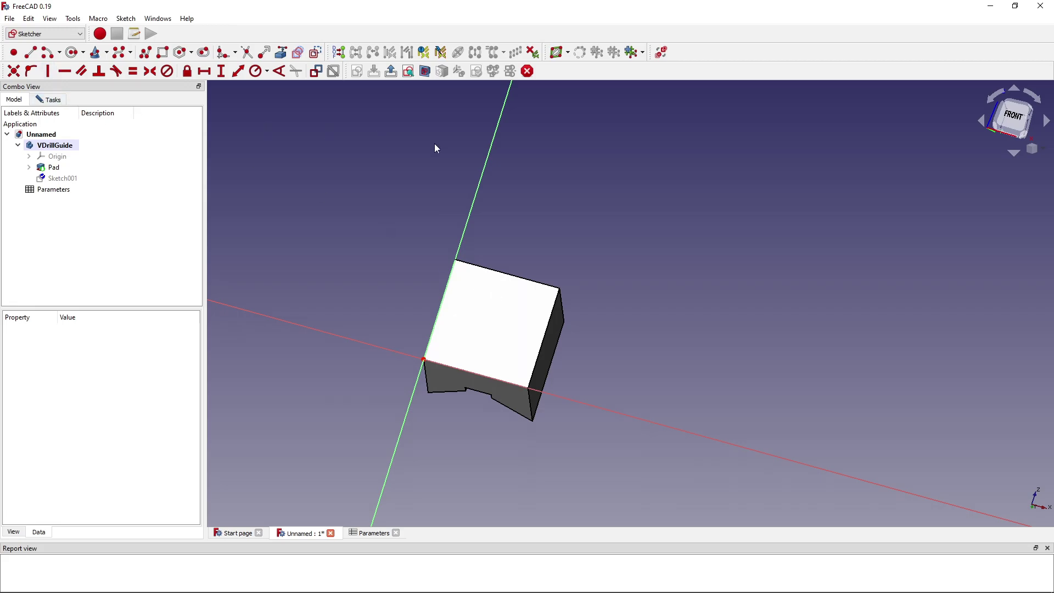
left_click(51, 100)
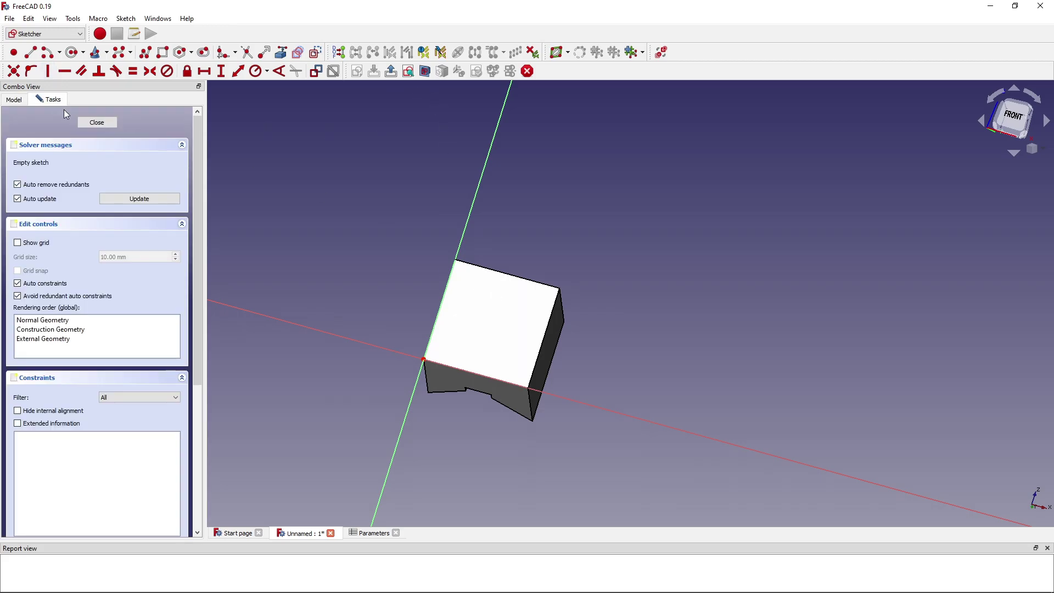
left_click(97, 122)
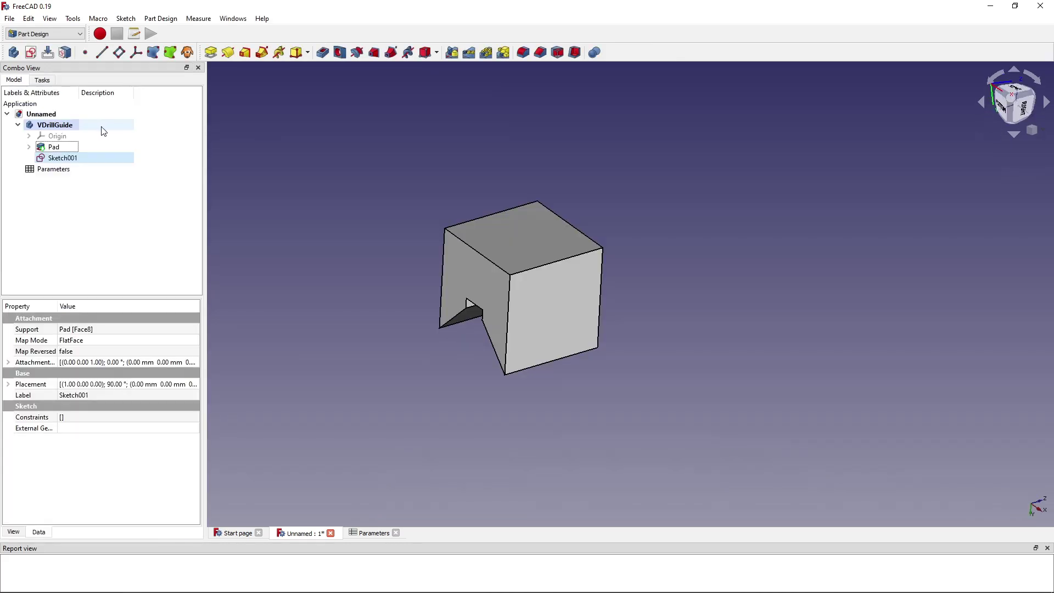
Reopen Sketch001 and draw one circle near the middle of the pad's flat face, leaving the sketch open with its model tree shown.
double_click(60, 158)
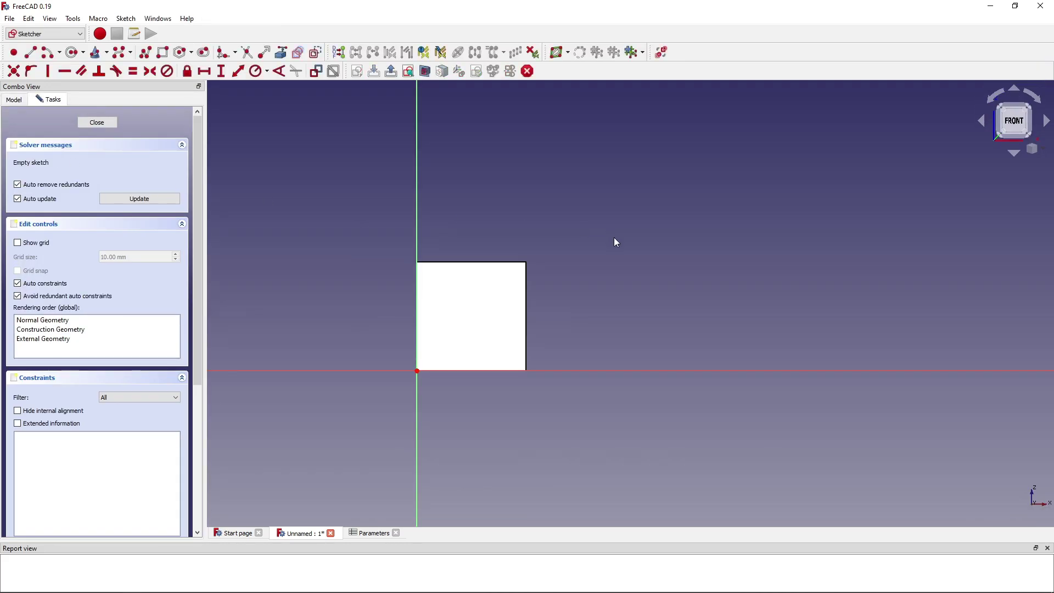
scroll(477, 315, "up", 4)
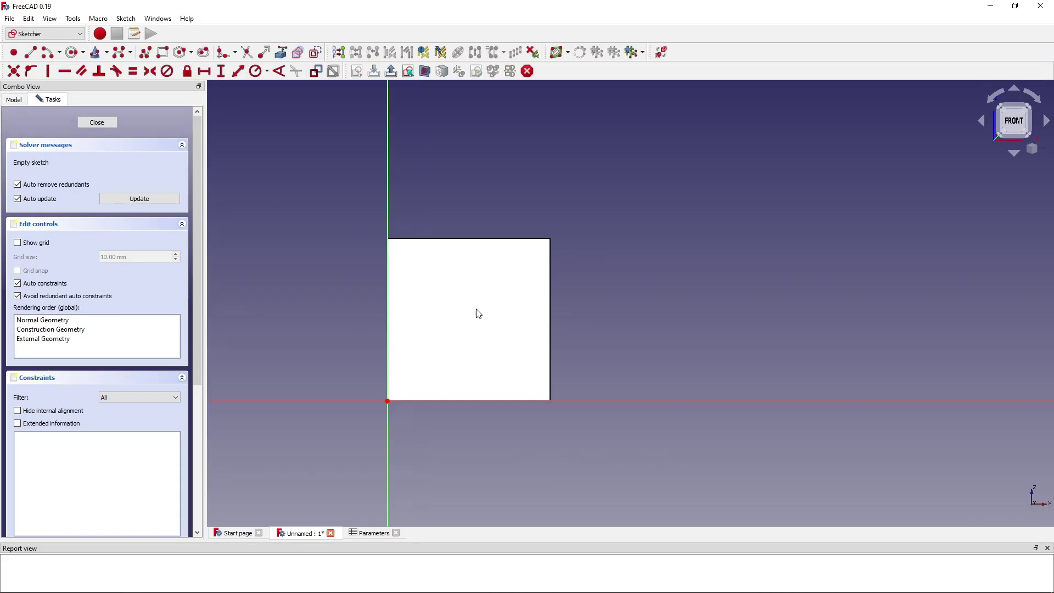
mouse_move(458, 329)
middle_mouse_down()
mouse_move(483, 330)
mouse_move(448, 330)
middle_mouse_up()
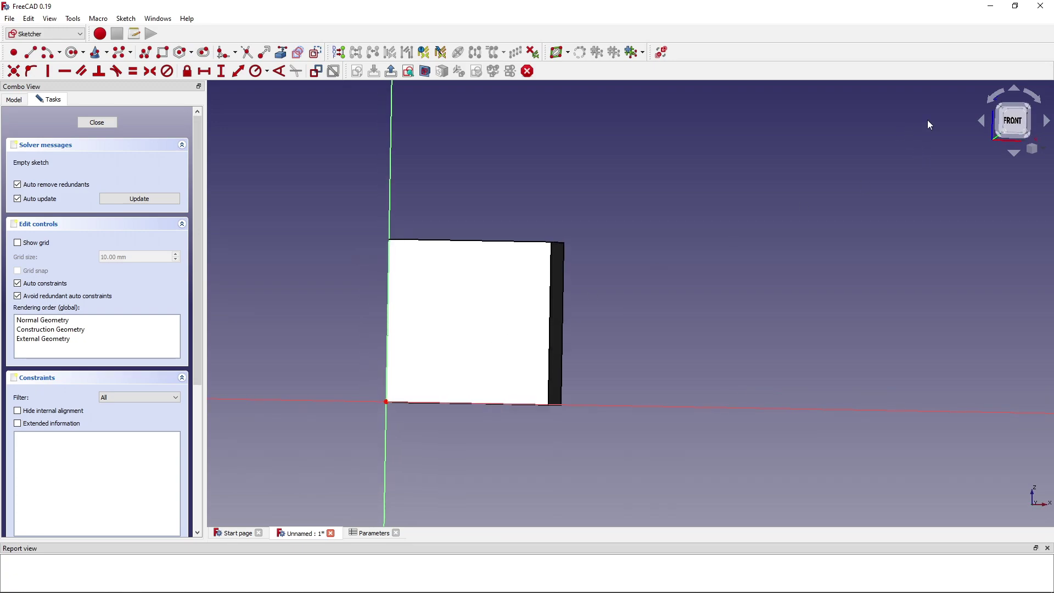
left_click(1012, 121)
scroll(426, 341, "up", 3)
scroll(475, 308, "down", 2)
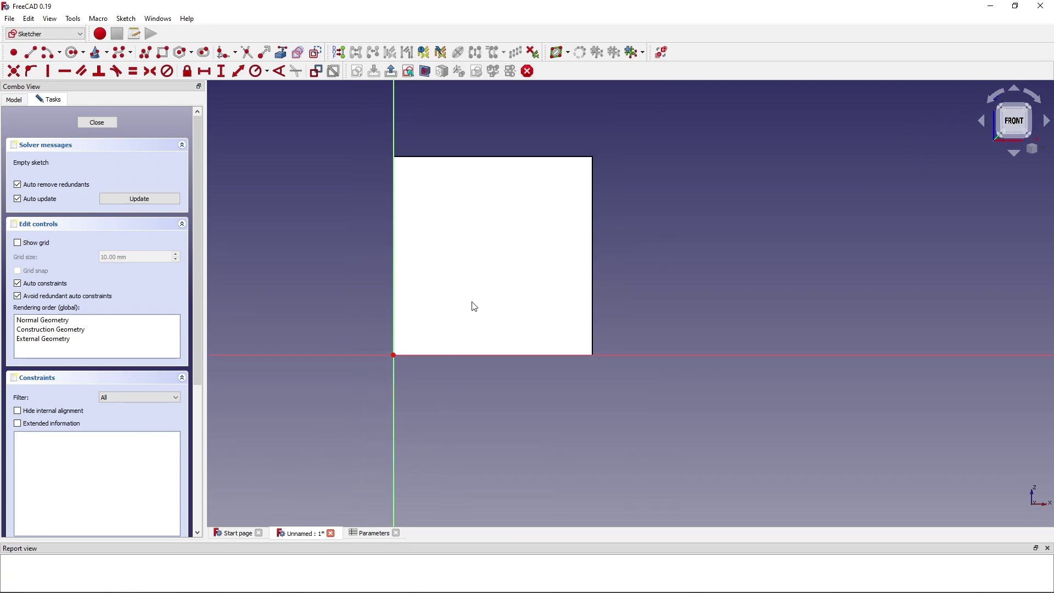
left_click(73, 54)
left_click(494, 276)
left_click(457, 230)
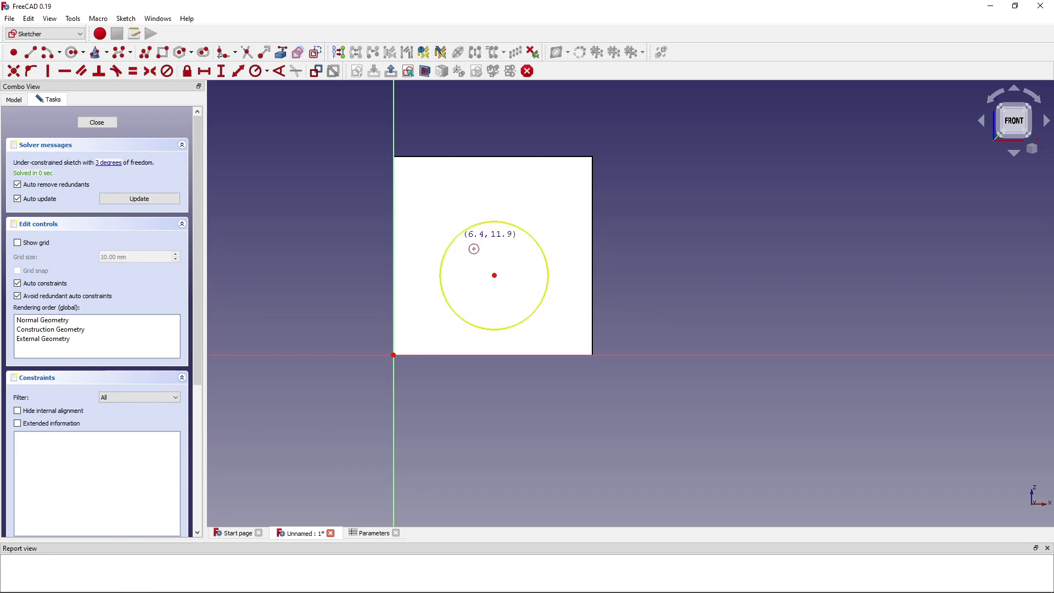
right_click(538, 267)
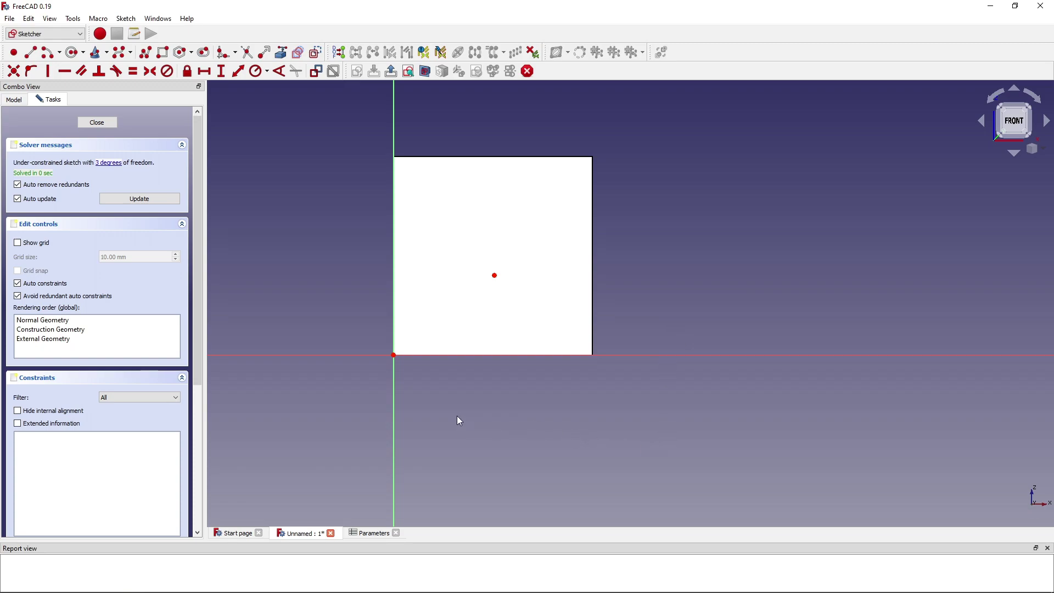
left_click(15, 101)
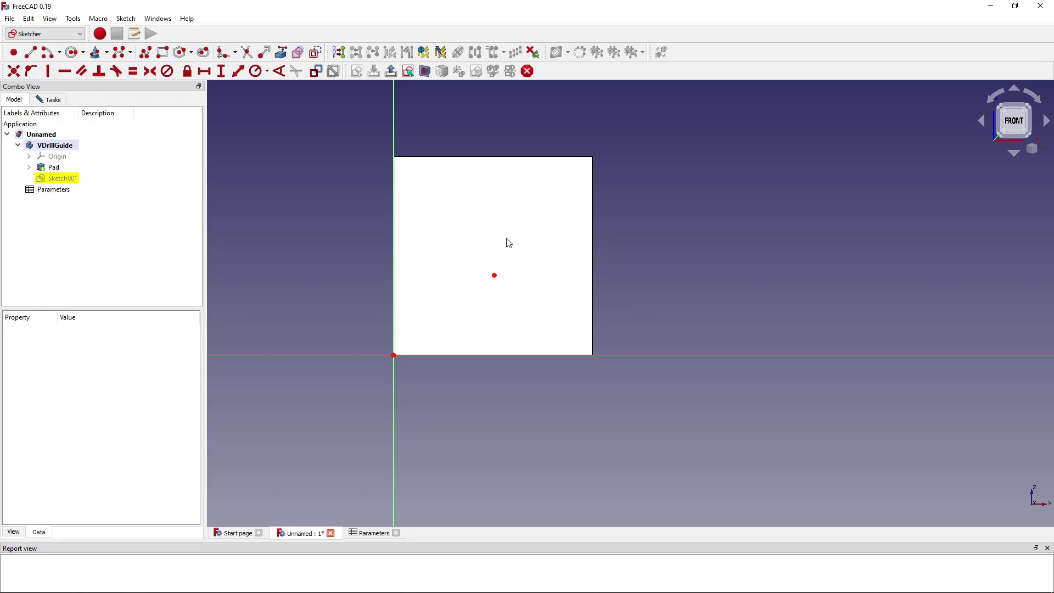
Examine how the circle sits on the pad's flat face relative to the V notch and the sketch axes.
middle_click_drag(547, 388, 559, 261)
scroll(524, 292, "up", 3)
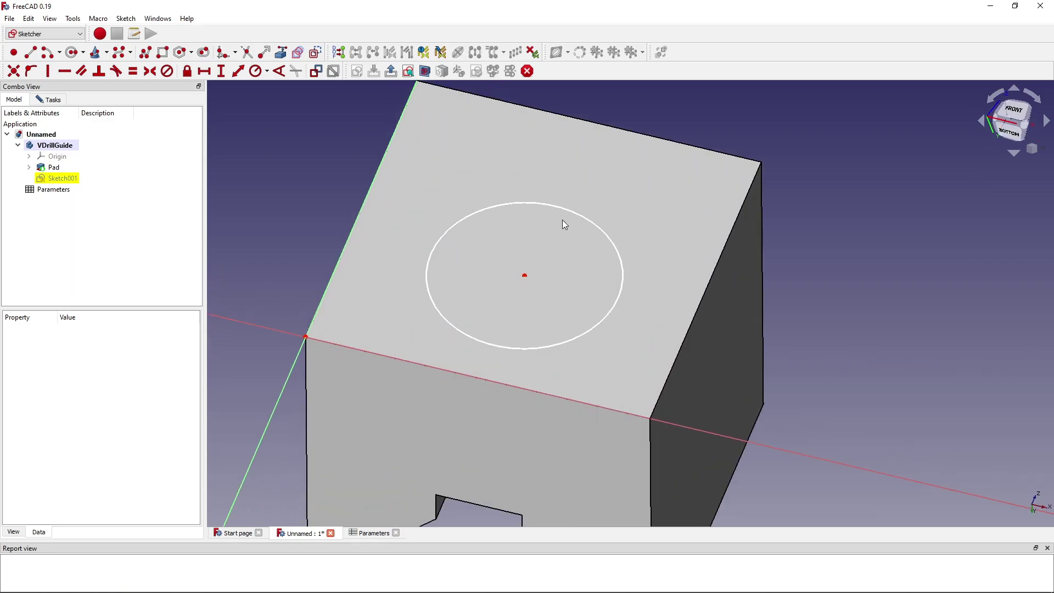
scroll(525, 211, "down", 3)
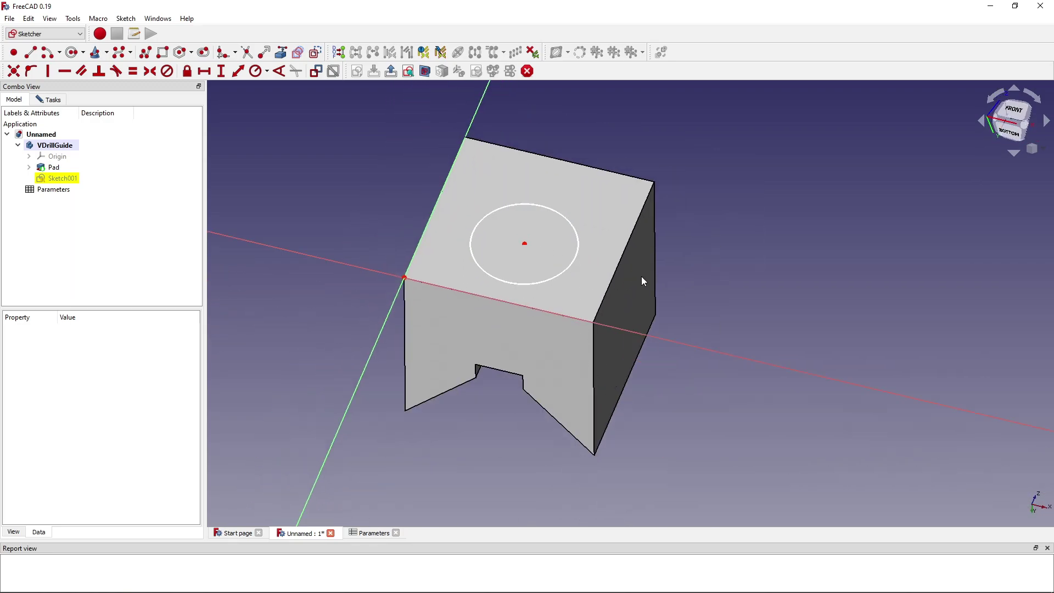
middle_click_drag(643, 281, 639, 287)
middle_click_drag(559, 189, 559, 228)
middle_click_drag(611, 172, 744, 174)
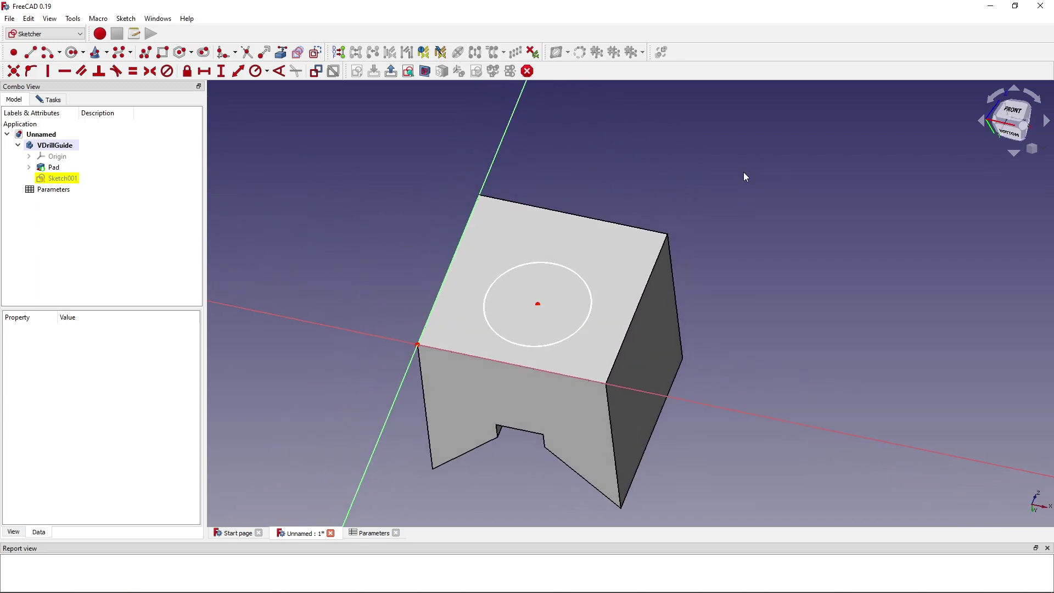
mouse_move(746, 211)
middle_mouse_down()
mouse_move(741, 165)
mouse_move(741, 240)
mouse_move(731, 210)
middle_mouse_up()
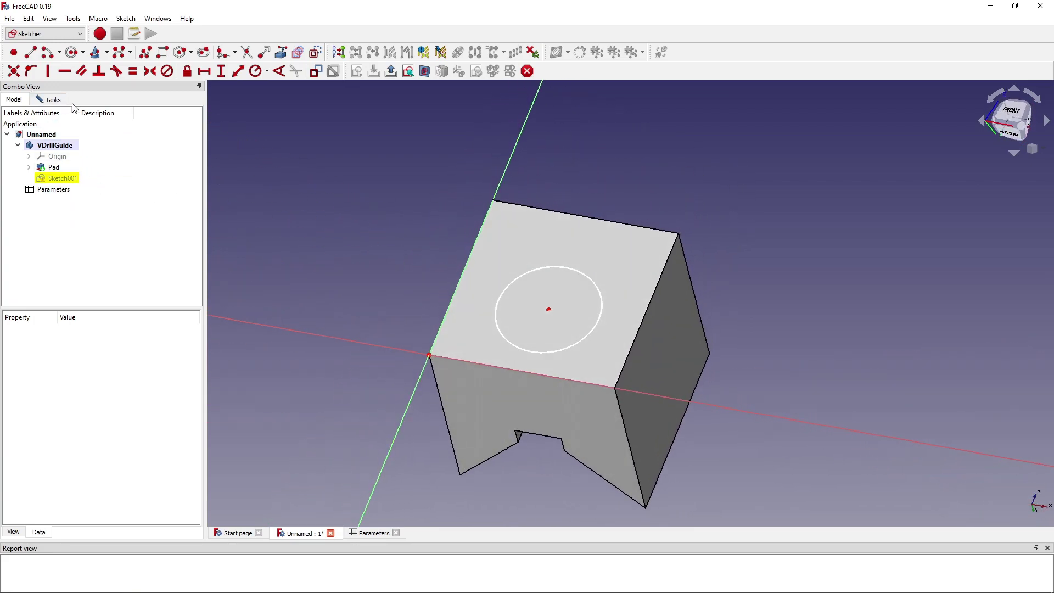
Hide the Pad and face the sketch straight on from the front so only the circle and axes show.
left_click(54, 166)
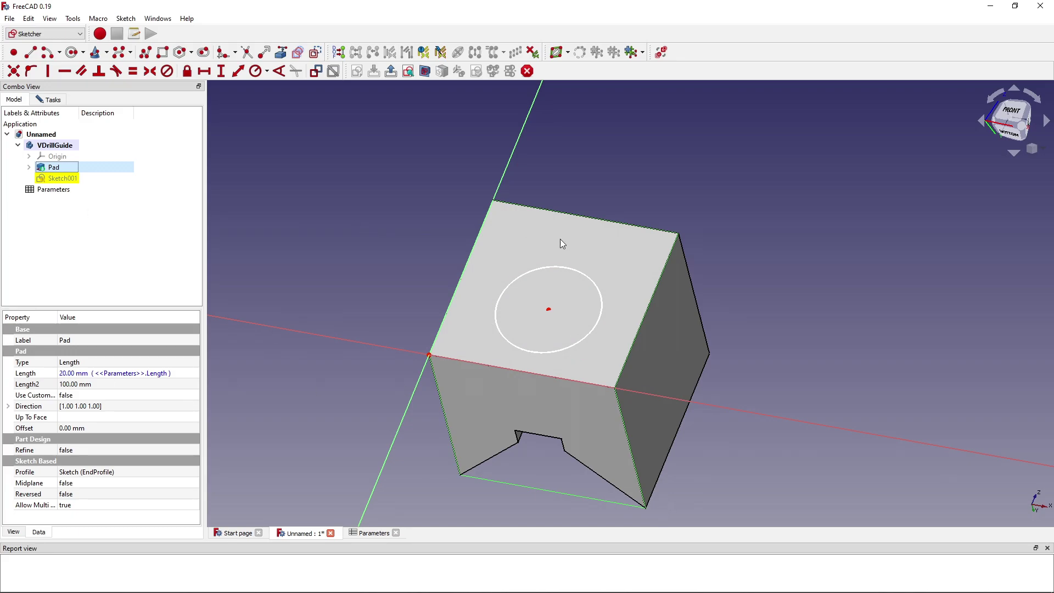
key("space")
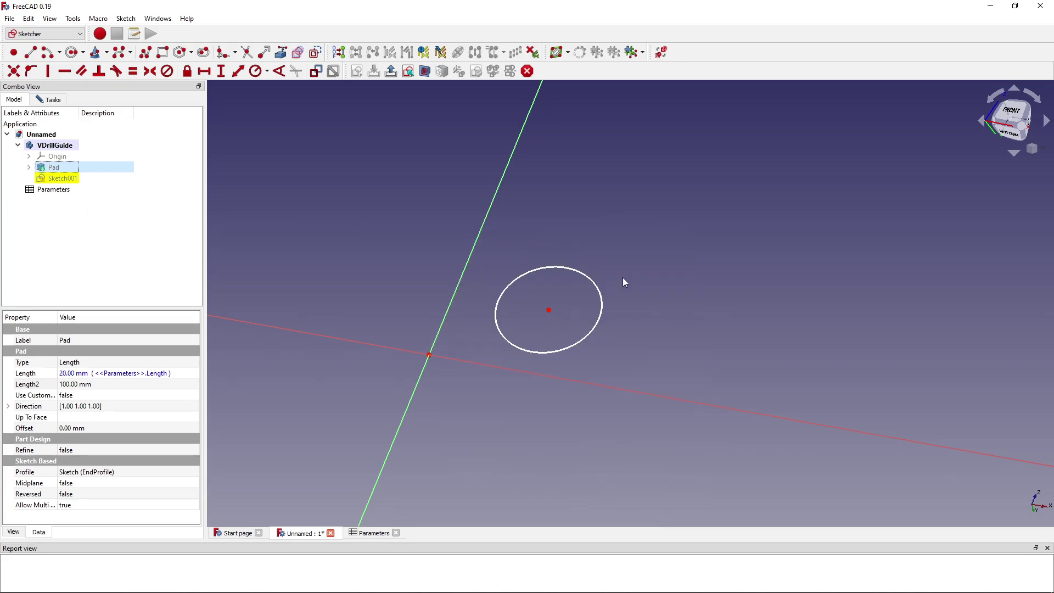
left_click(1012, 117)
scroll(528, 280, "up", 1)
left_click_drag(521, 280, 509, 270)
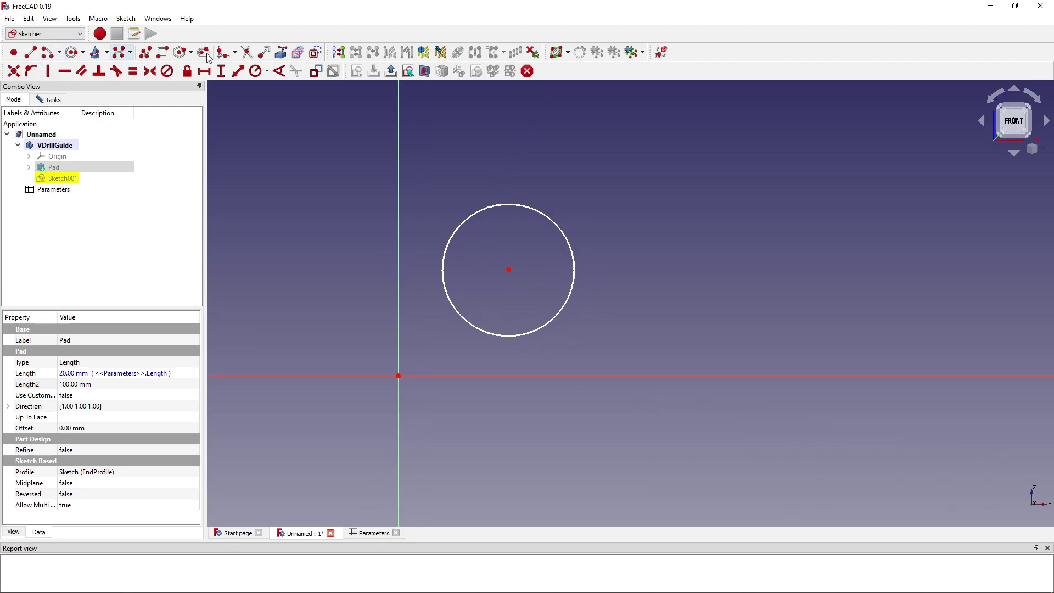
left_click(321, 50)
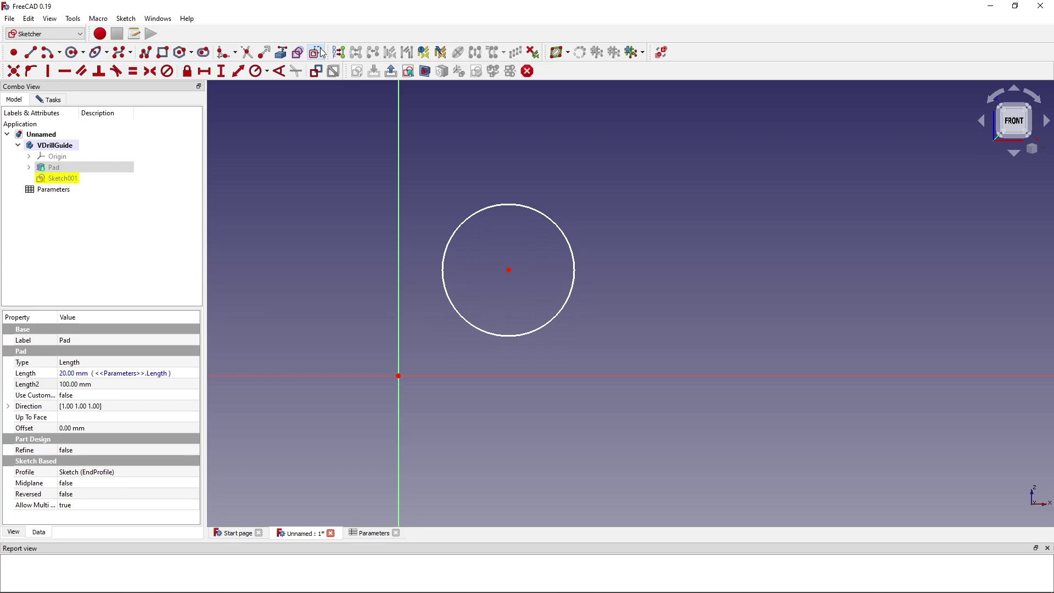
left_click(30, 53)
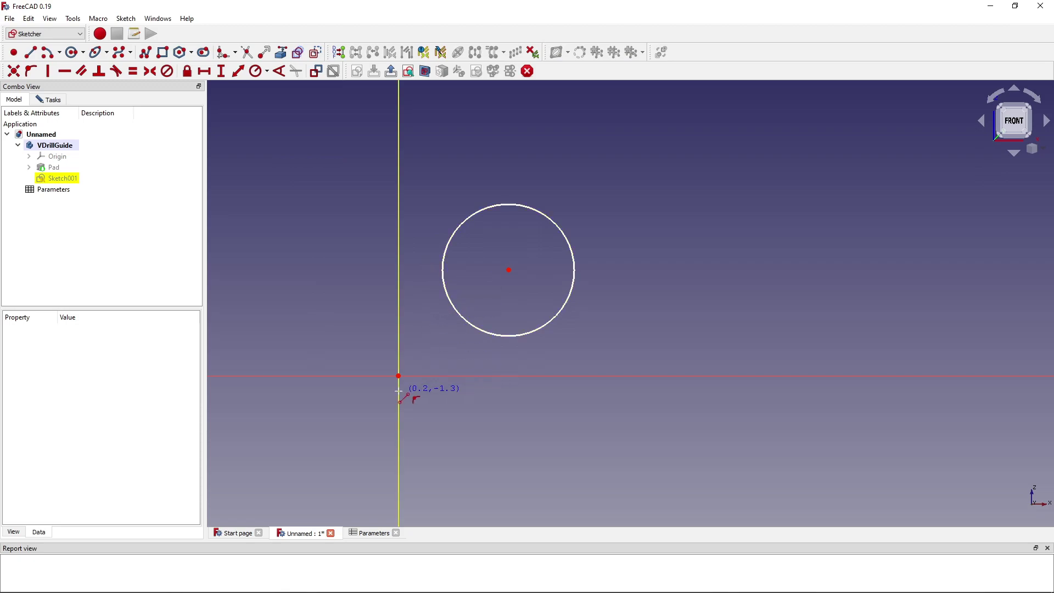
left_click(398, 376)
key("Escape")
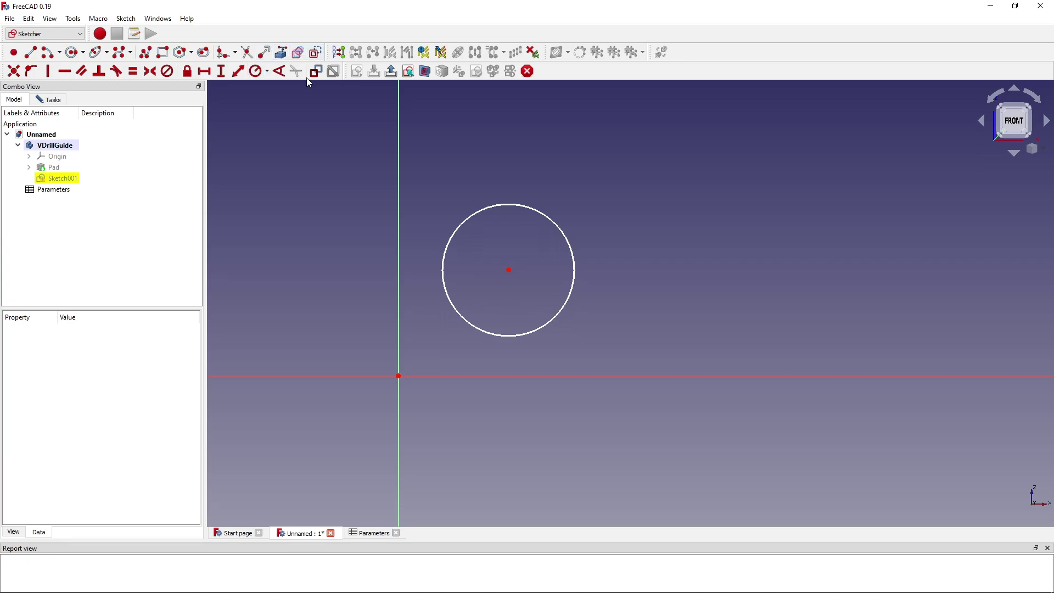
Constrain the vertical distance between the circle's centre and the origin with the formula Parameters.Width/2.
left_click(222, 72)
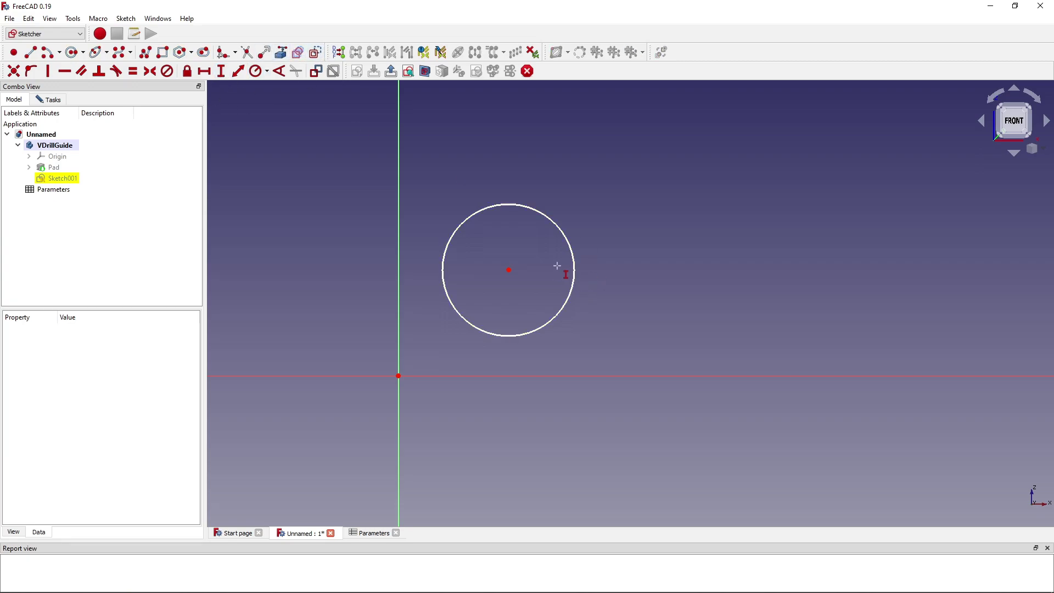
left_click(509, 271)
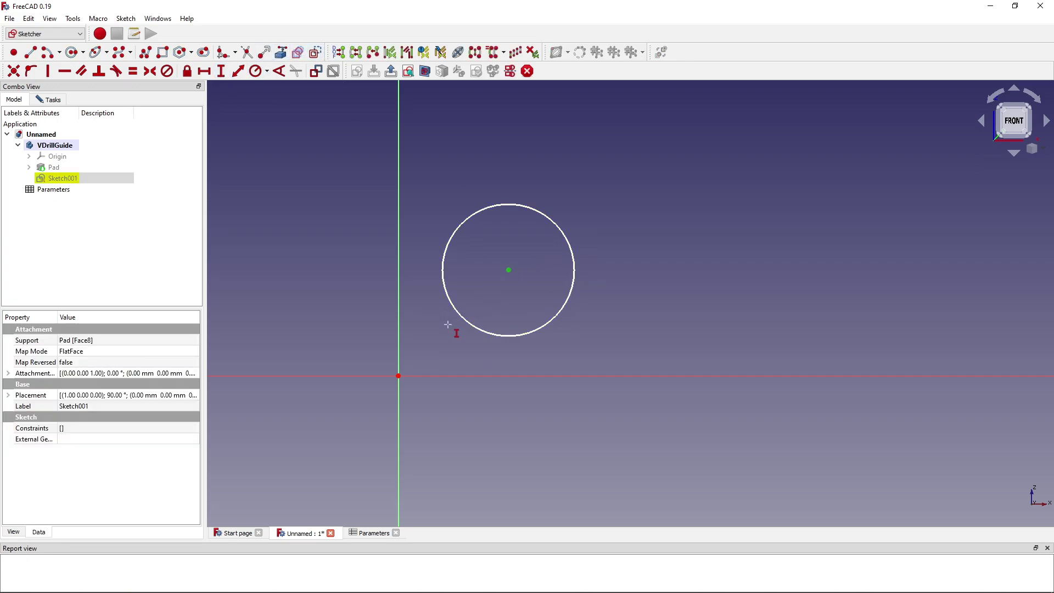
left_click(399, 376)
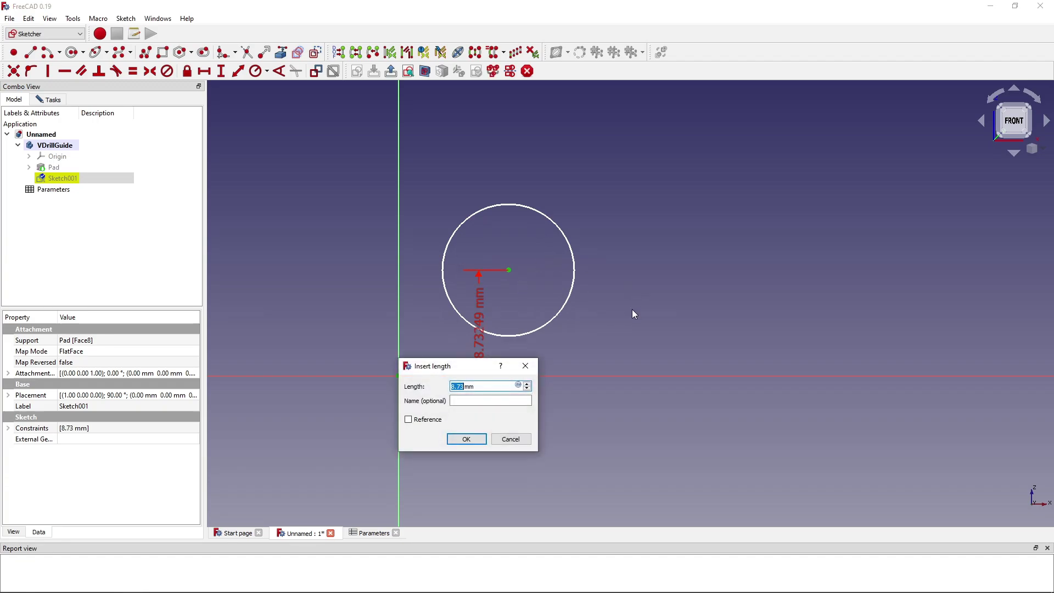
key("equal")
type("h")
key("BackSpace")
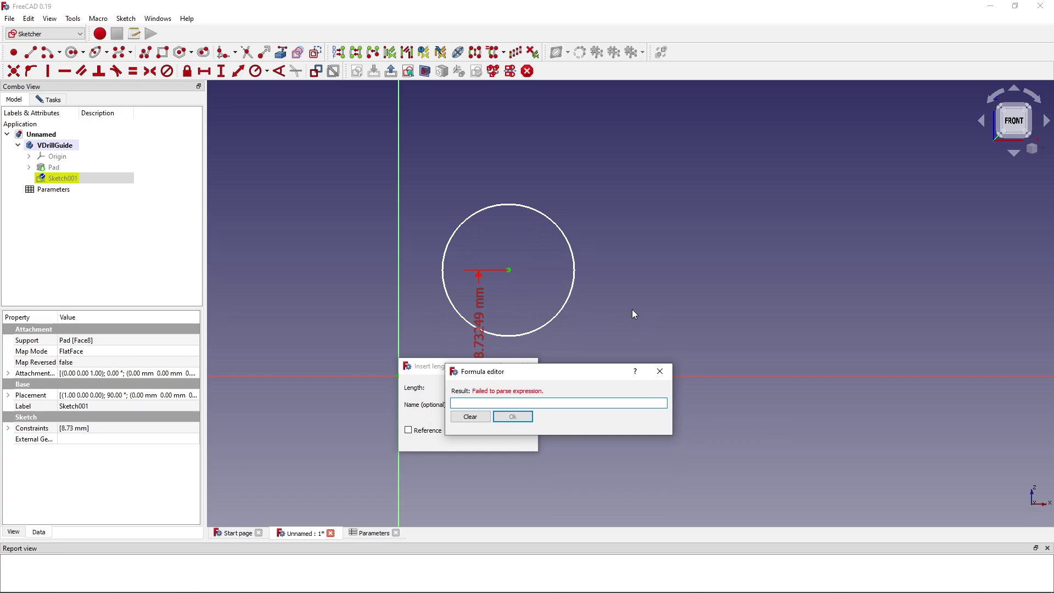
type("hol")
key("BackSpace")
key("BackSpace")
key("BackSpace")
type("Paramete")
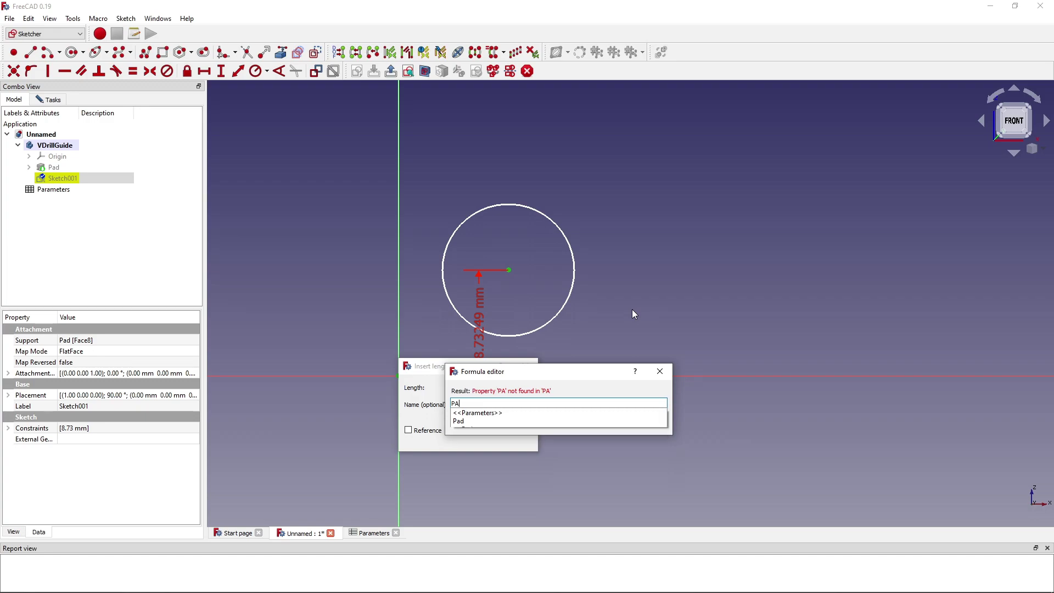
type("rs.Width/")
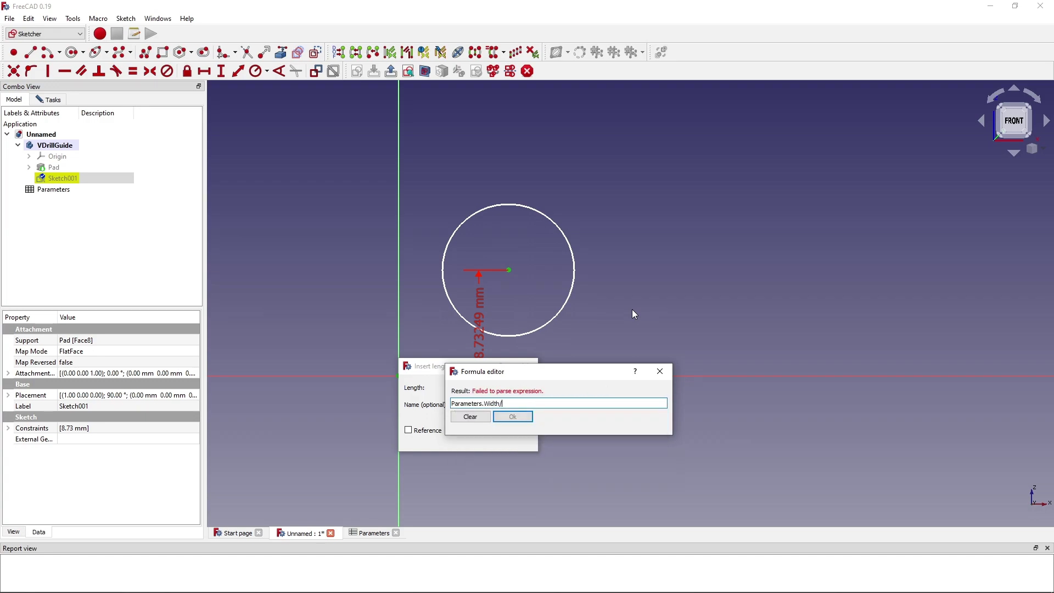
type("2")
key("Return")
key("Return")
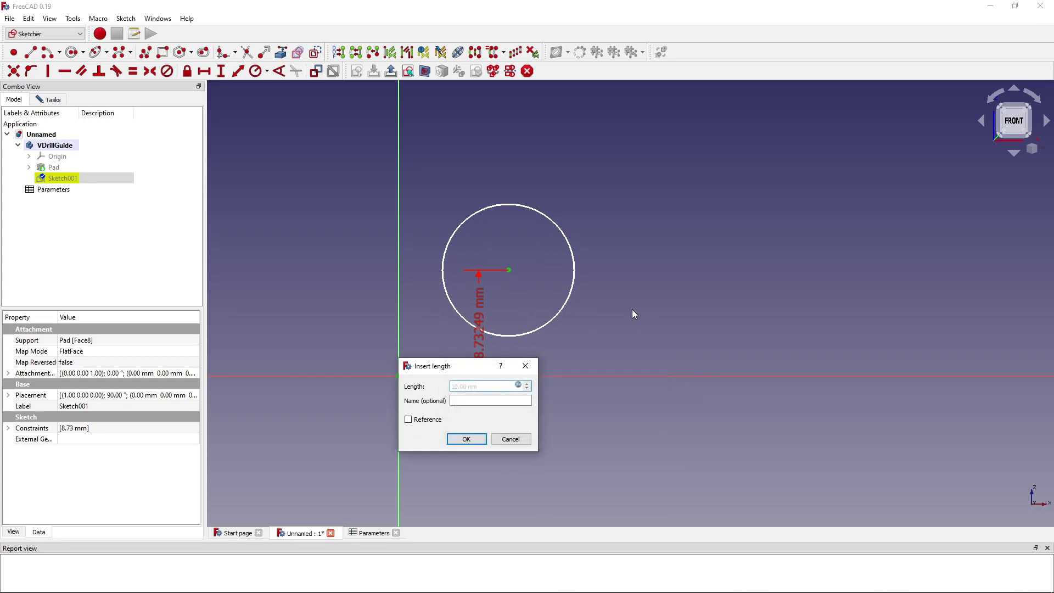
Make the Pad visible again and tilt the view to see the circle on its face.
left_click(73, 168)
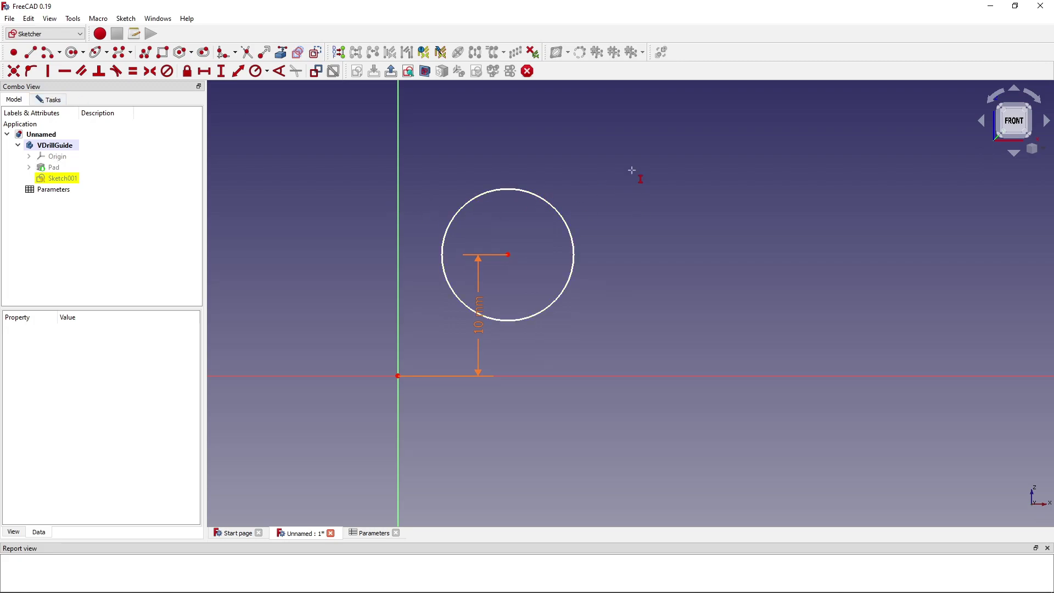
left_click(131, 168)
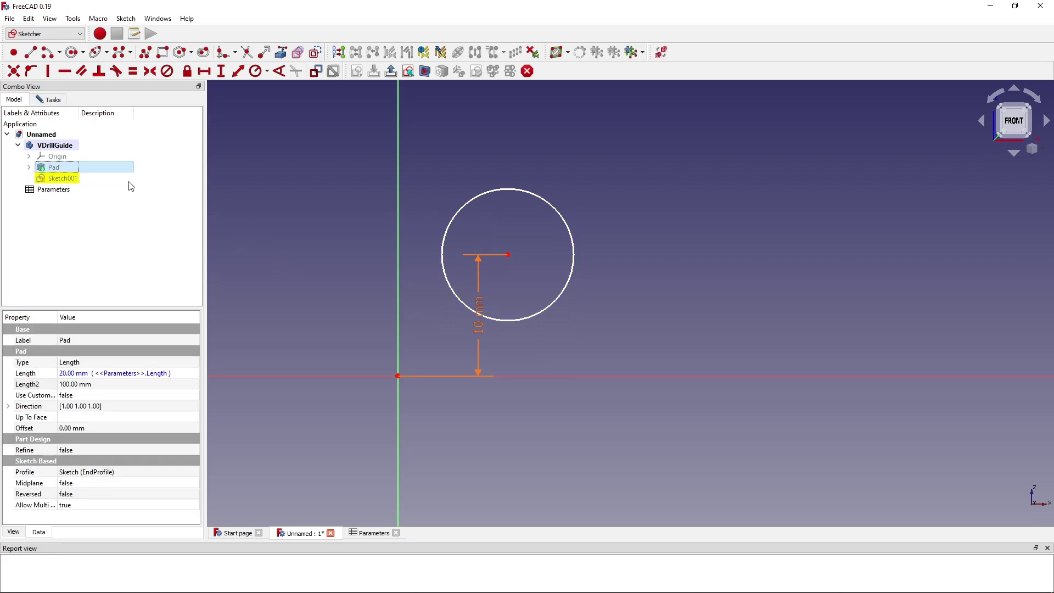
mouse_move(455, 378)
middle_mouse_down()
mouse_move(462, 333)
mouse_move(494, 423)
mouse_move(490, 443)
middle_mouse_up()
key("space")
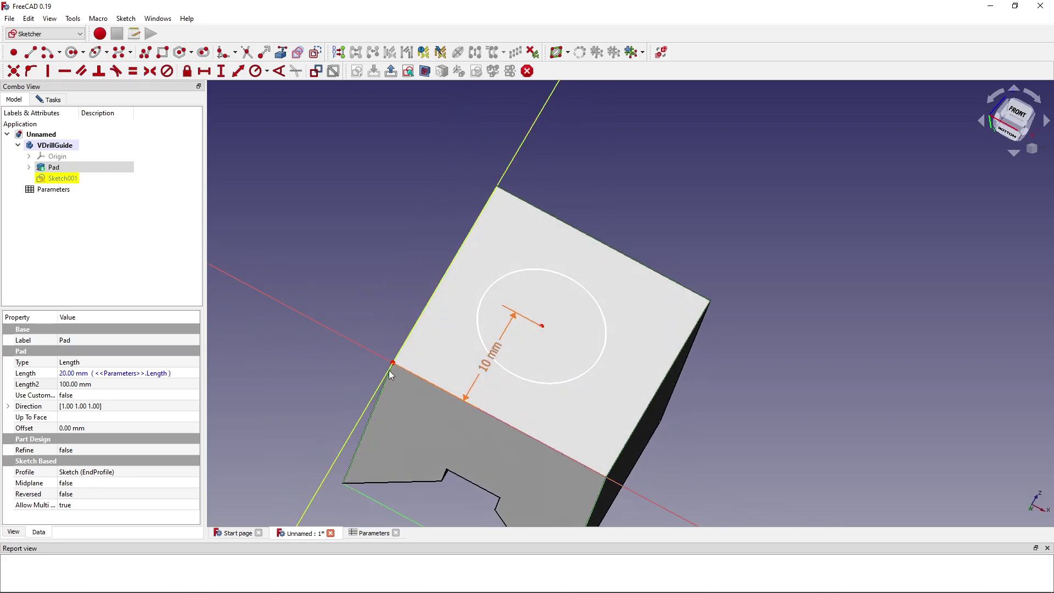
Check the circle centre's vertical distance constraint and close it without editing.
left_click(484, 373)
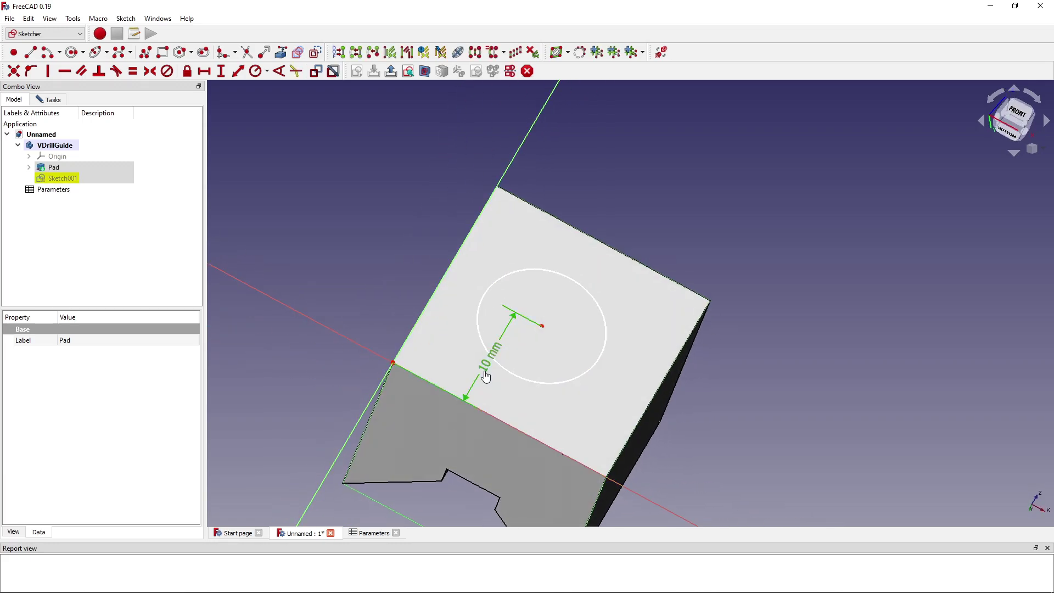
double_click(485, 376)
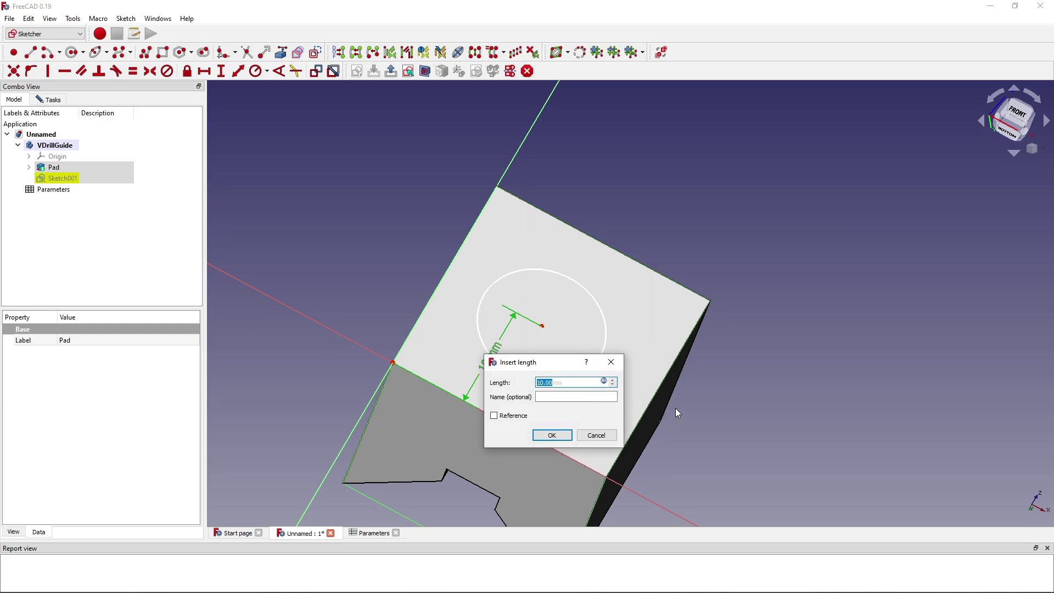
left_click(553, 434)
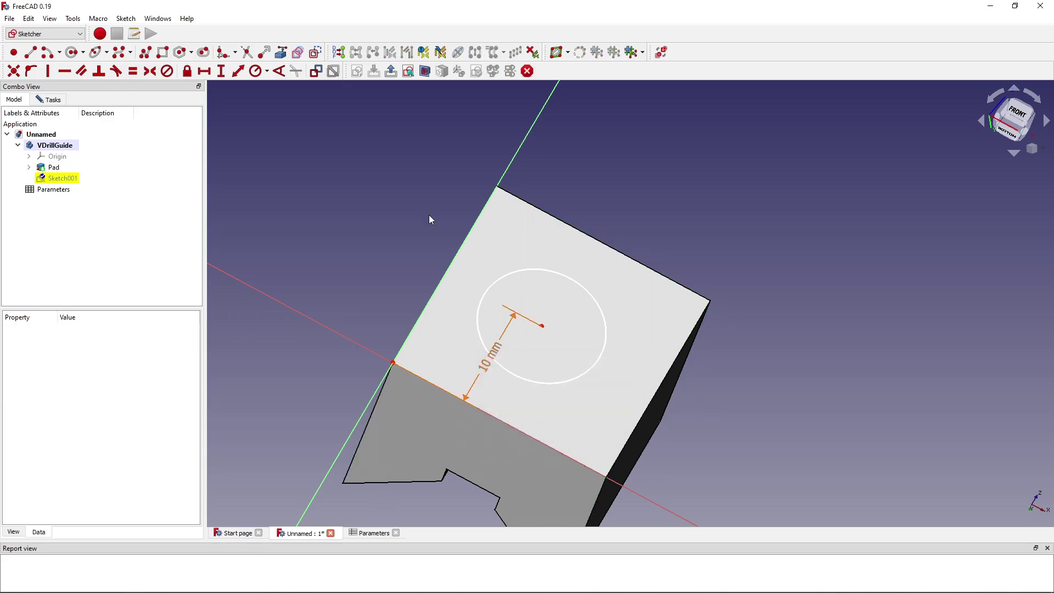
Constrain the horizontal distance between the circle's centre and the origin with the formula Parameters.Width.
left_click(541, 327)
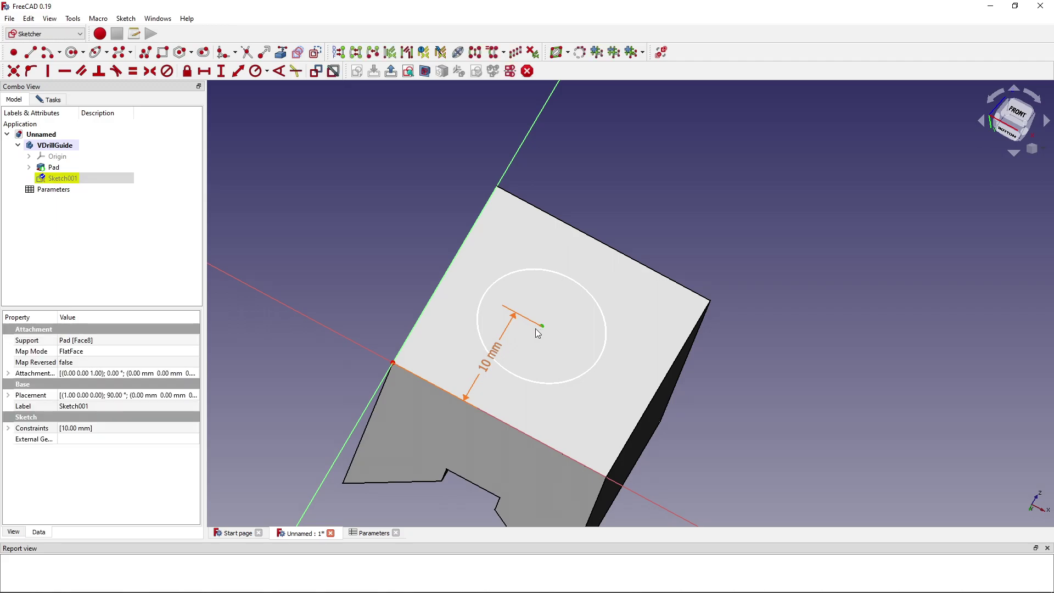
left_click(392, 373)
left_click(209, 70)
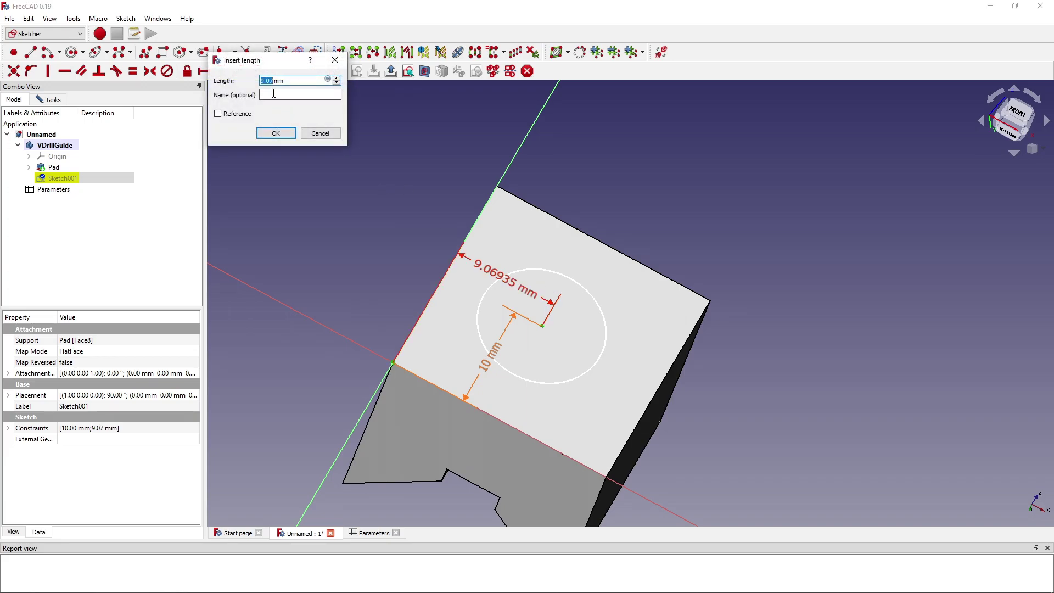
type("=Param")
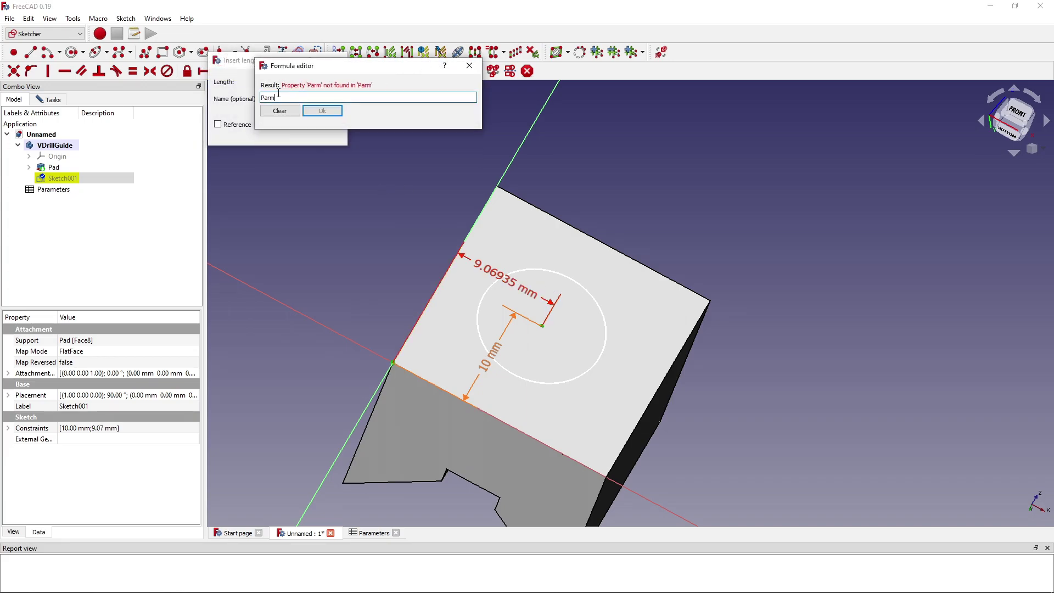
type("eters.Width")
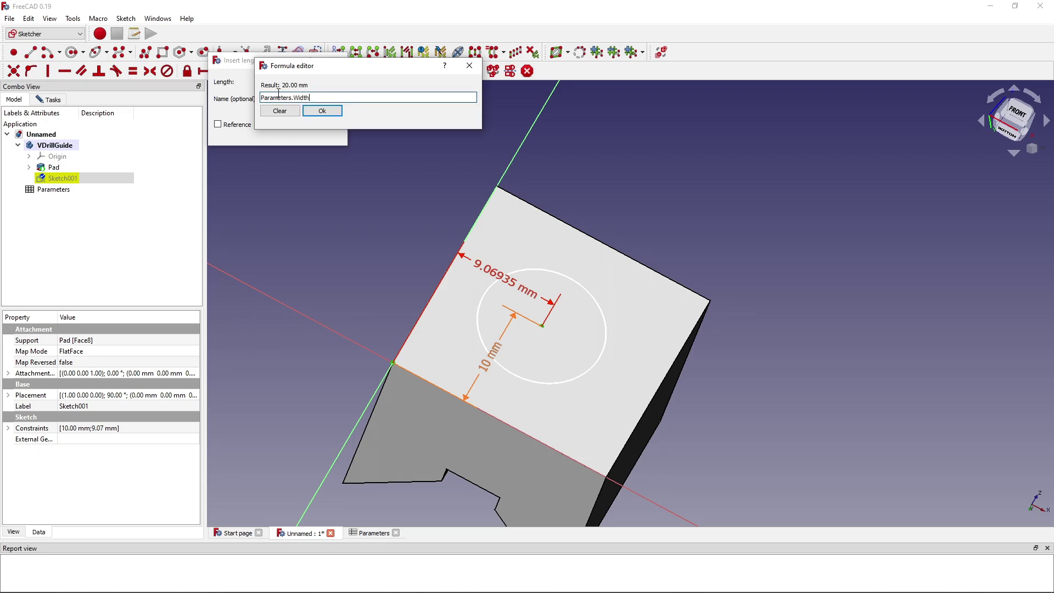
key("Return")
key("Return")
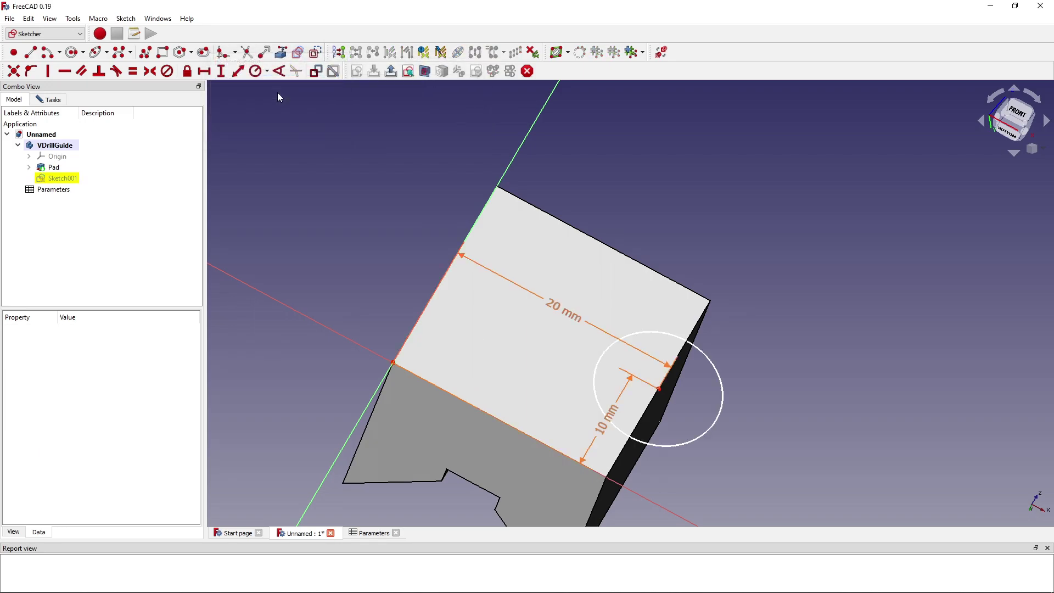
Set the circle centre's horizontal distance formula to Parameters.Width / 2.
double_click(570, 323)
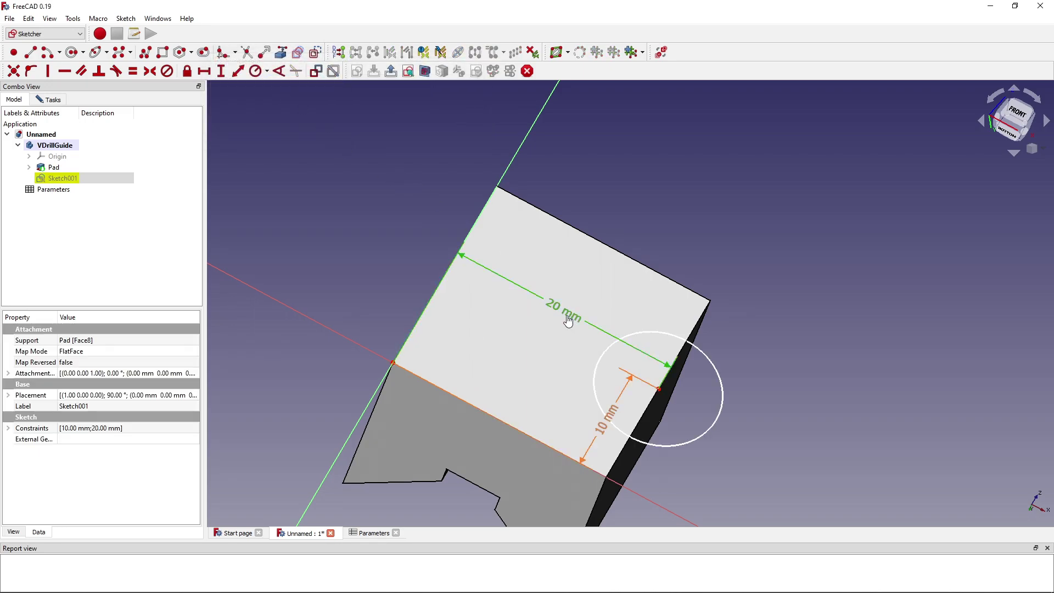
key("=")
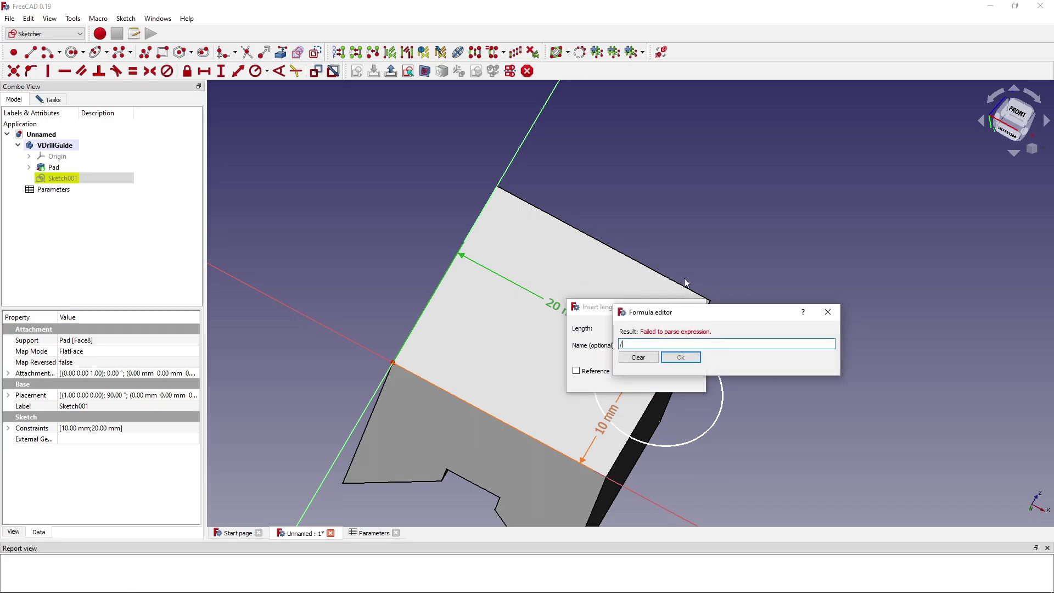
key("Return")
key("Return")
key("Return")
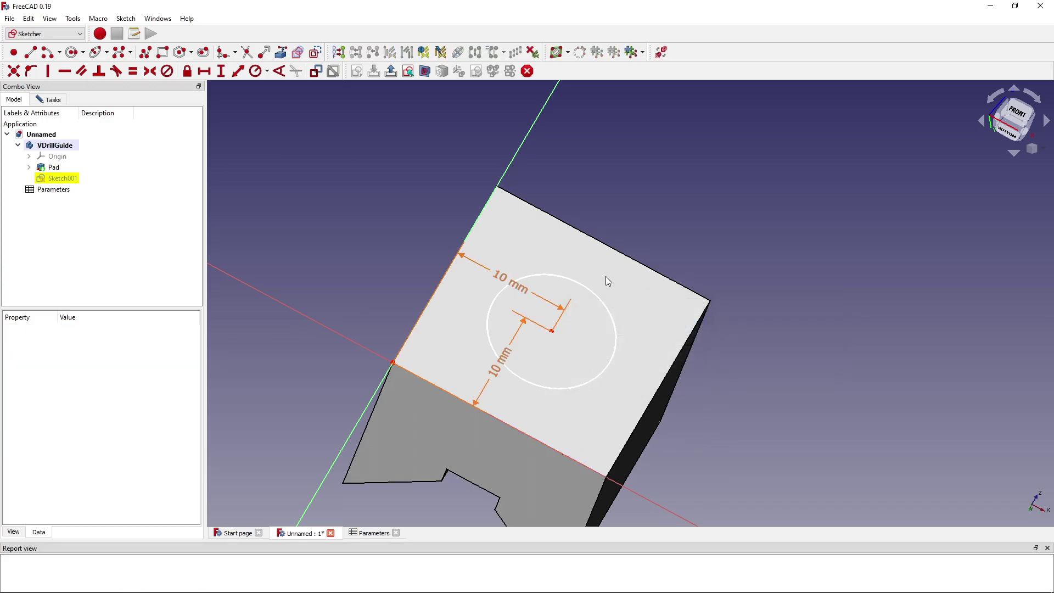
Change the circle centre's vertical distance formula to Parameters.Length / 2.
double_click(497, 364)
key("=")
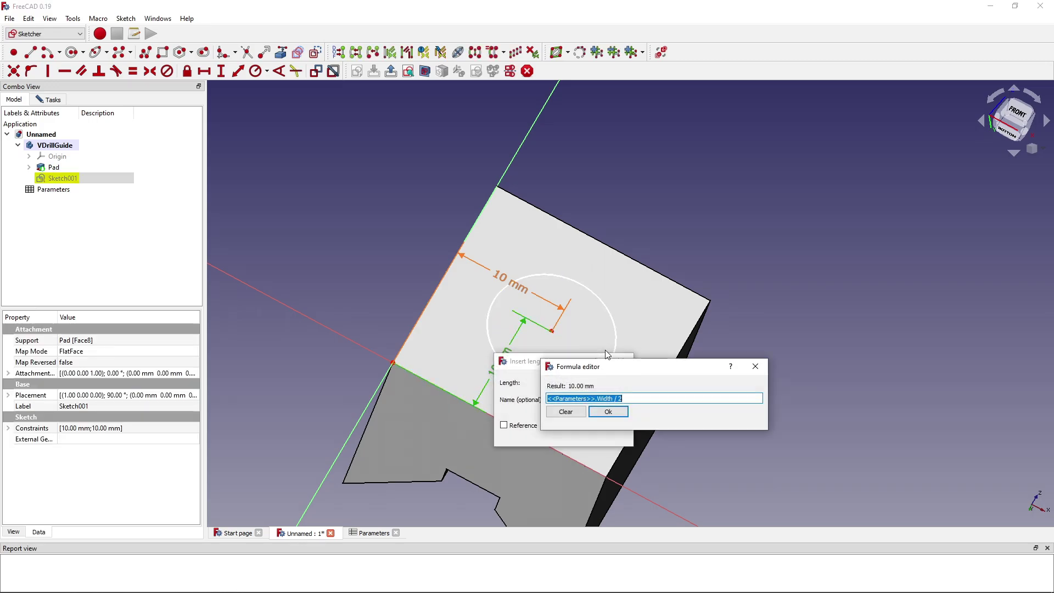
key("BackSpace")
key("BackSpace")
key("BackSpace")
key("BackSpace")
key("BackSpace")
type("Leng")
key("Return")
key("Return")
key("Return")
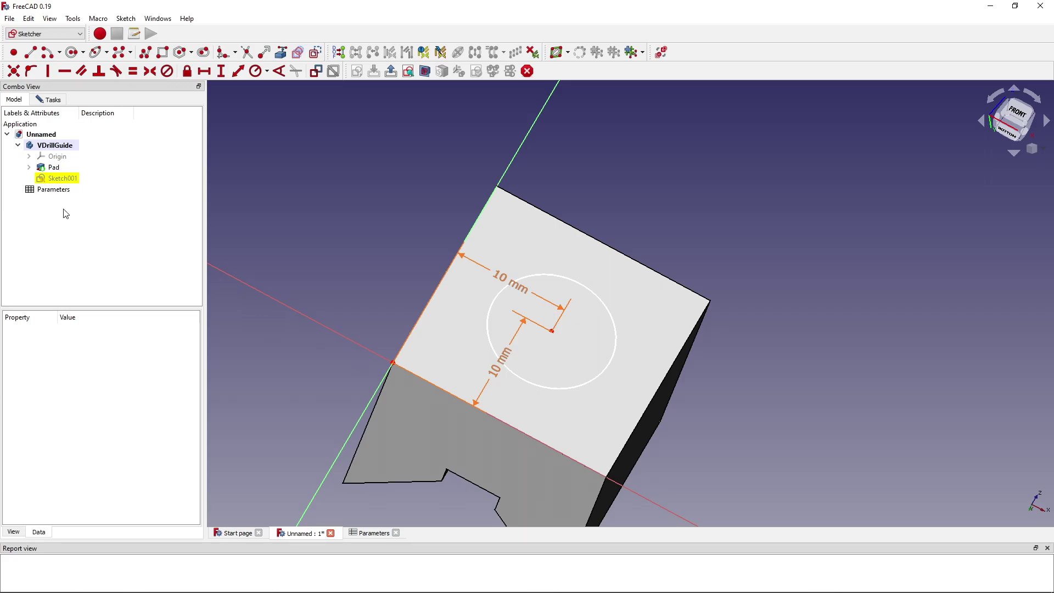
Reopen the hole circle's sketch on the block's flat face for editing.
double_click(59, 178)
mouse_move(520, 340)
middle_mouse_down()
mouse_move(523, 329)
mouse_move(510, 331)
middle_mouse_up()
scroll(510, 330, "up", 5)
left_click(498, 320)
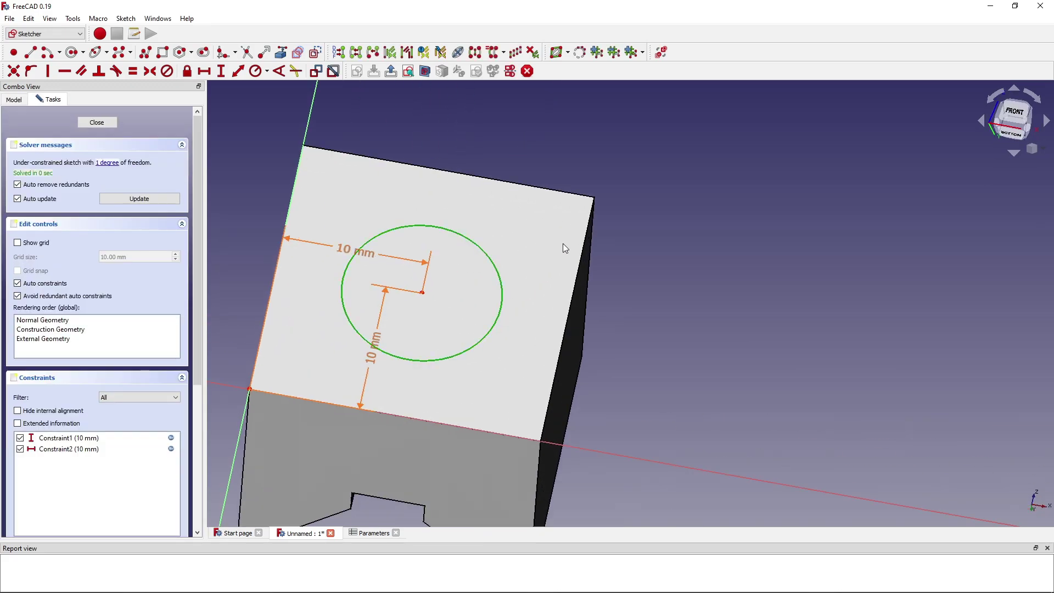
Constrain the circle's diameter with the formula Parameters.HoleSize.
left_click(267, 71)
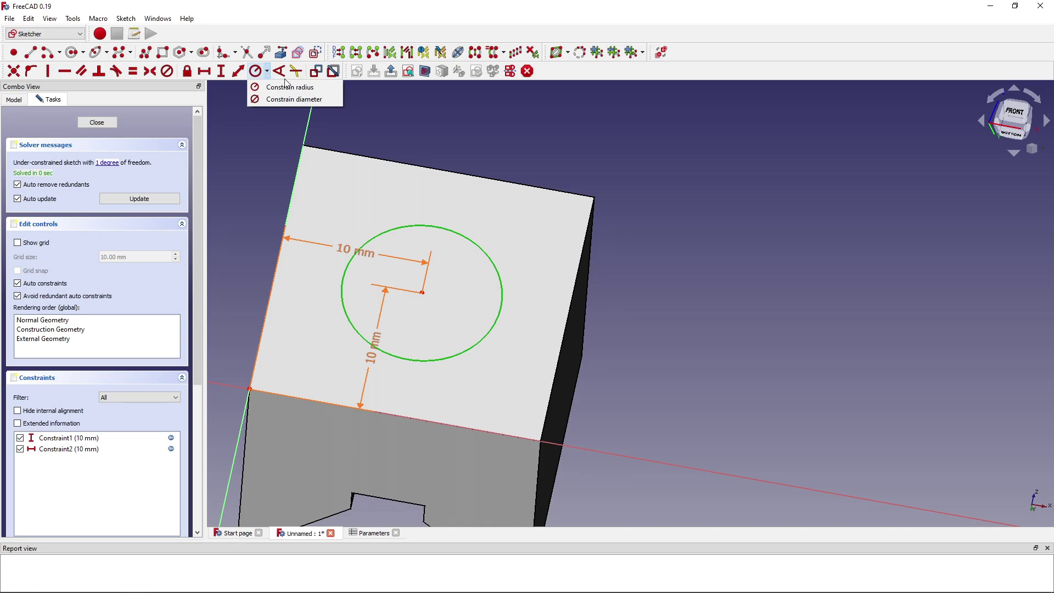
left_click(306, 99)
left_click(501, 305)
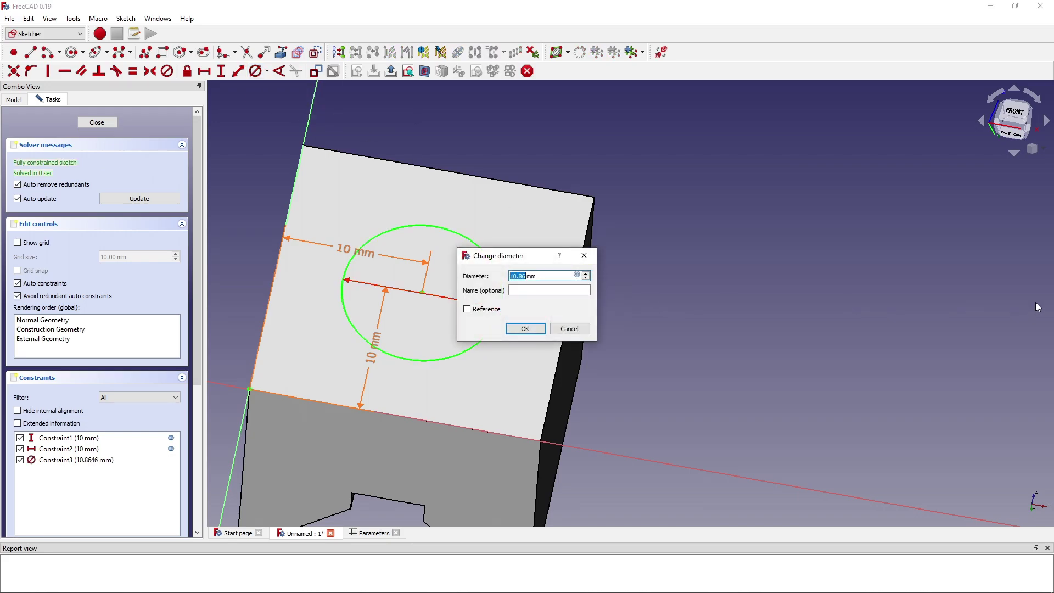
key("BackSpace")
key("equal")
type("Pa")
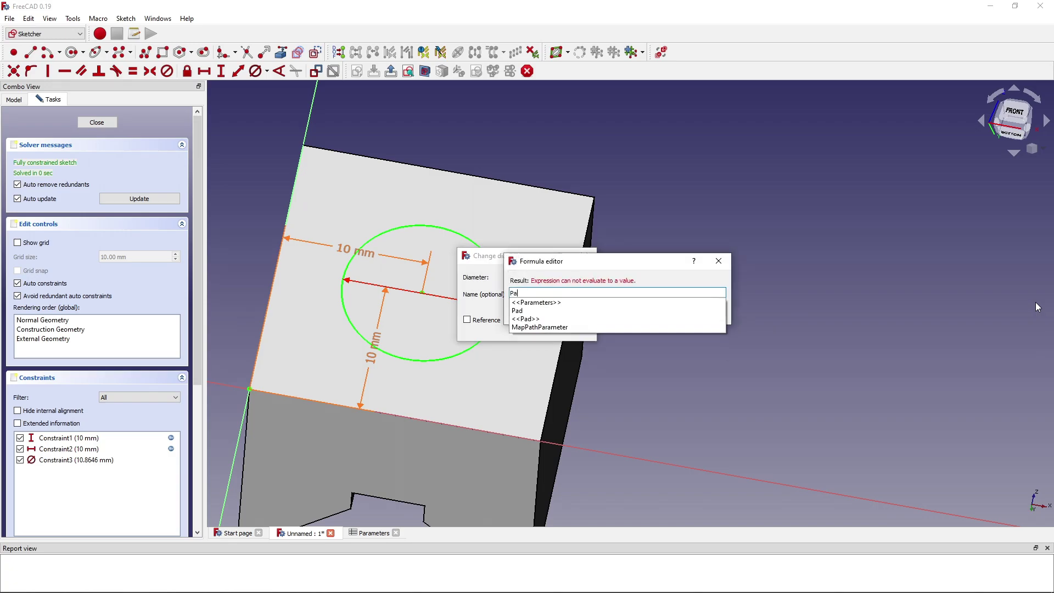
type("rameters.Holesize")
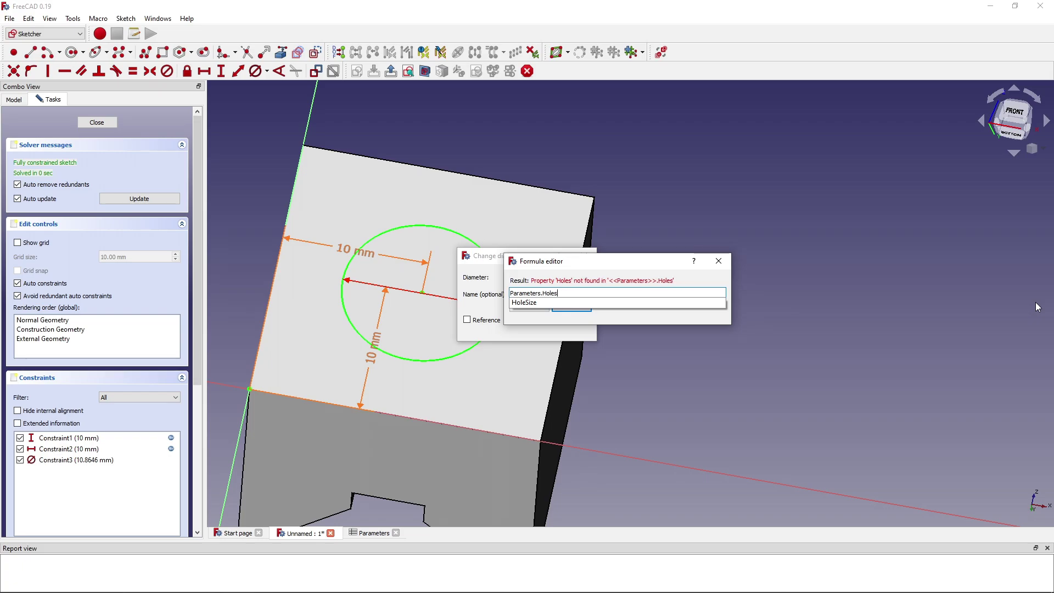
key("Return")
key("Return")
key("Return")
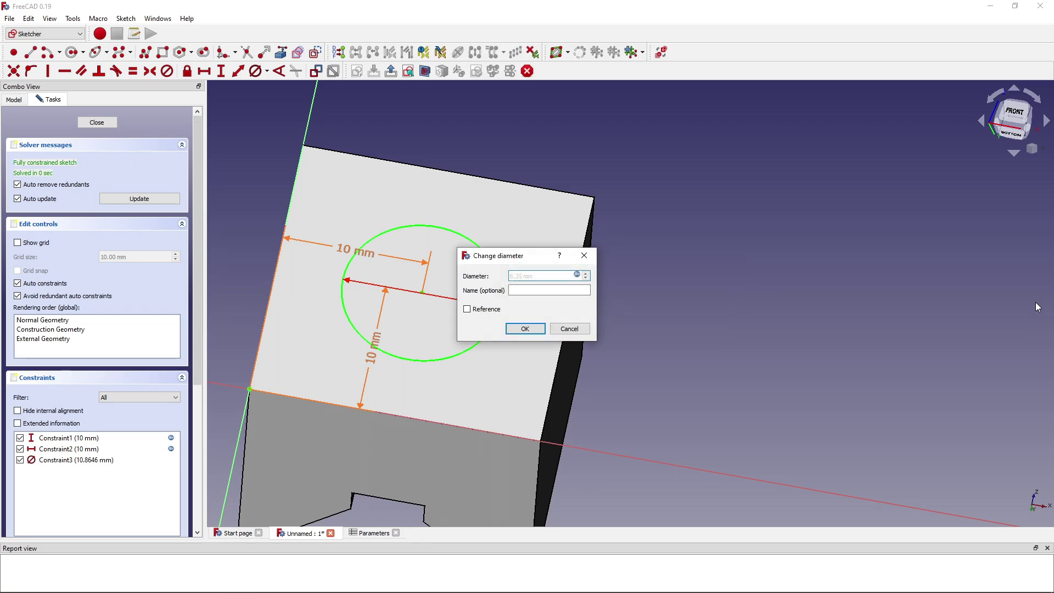
Reposition the distance and diameter dimension labels clear of the circle, and close the sketch.
scroll(446, 281, "down", 3)
left_click_drag(409, 314, 402, 390)
left_click_drag(392, 273, 303, 278)
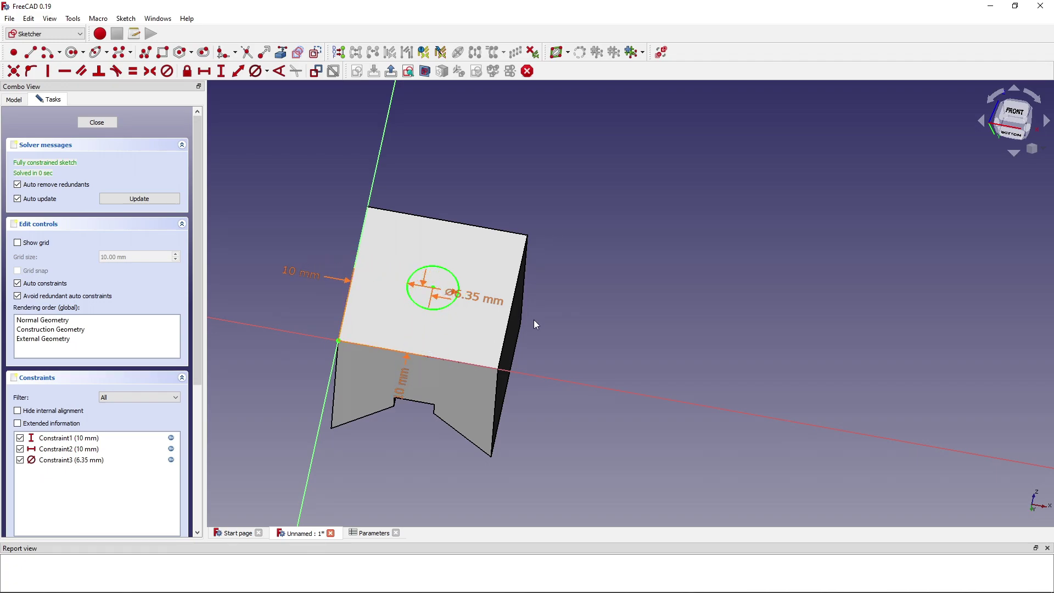
left_click_drag(480, 297, 494, 264)
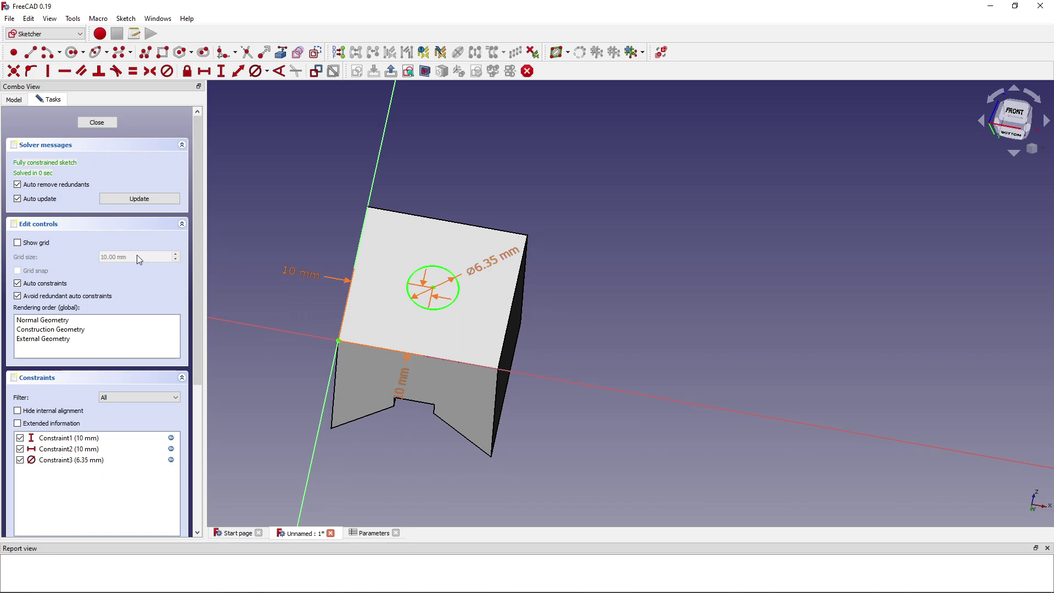
left_click(93, 123)
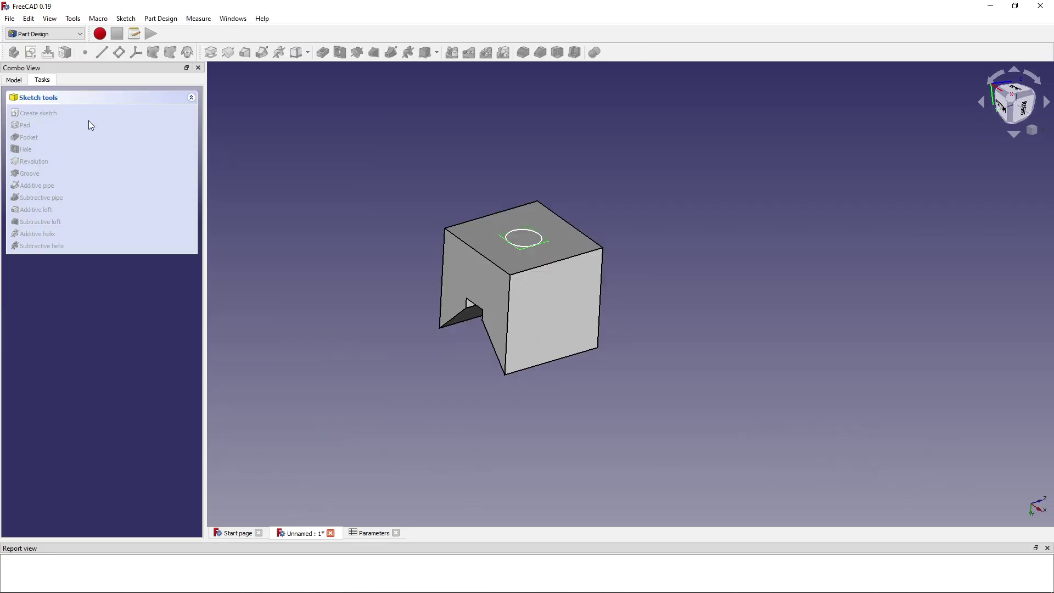
left_click(22, 83)
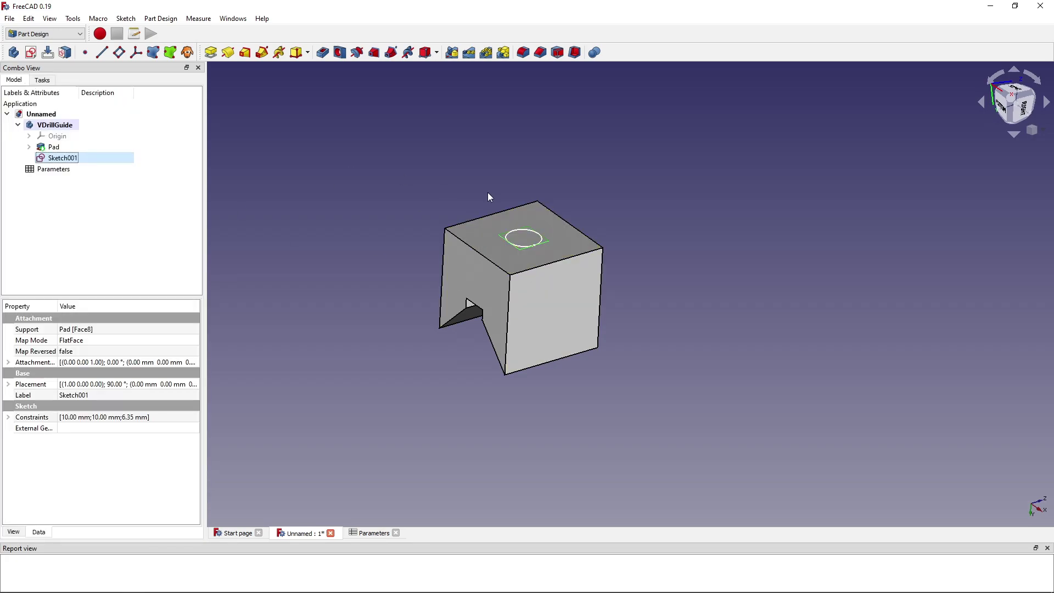
Cut the hole through the block by pocketing the circle sketch to a length of 100 mm.
scroll(487, 192, "up", 5)
scroll(569, 342, "down", 4)
middle_click_drag(507, 281, 298, 293)
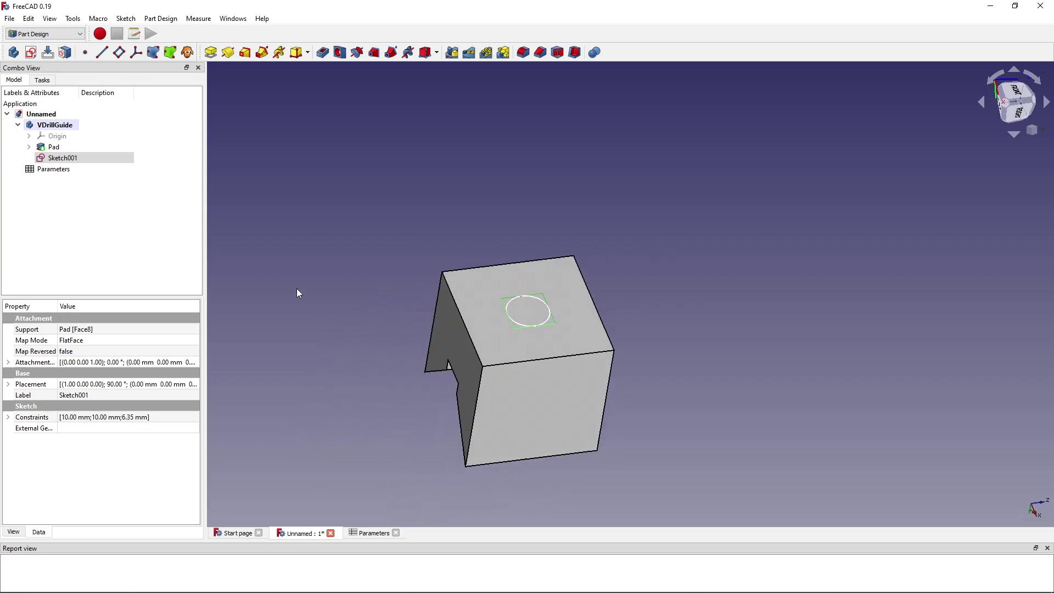
left_click(326, 54)
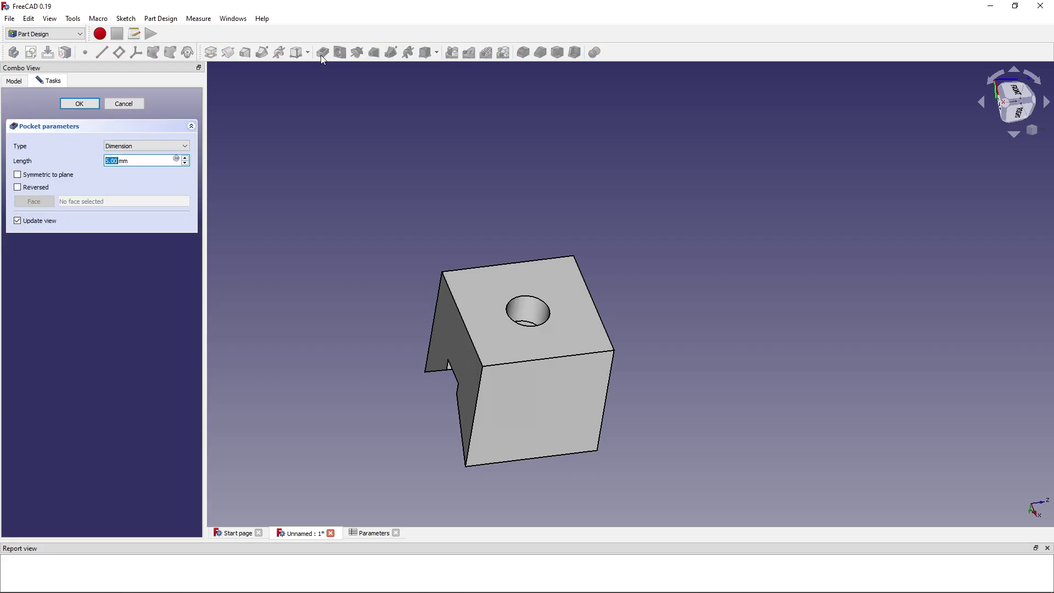
middle_click_drag(435, 166, 412, 233)
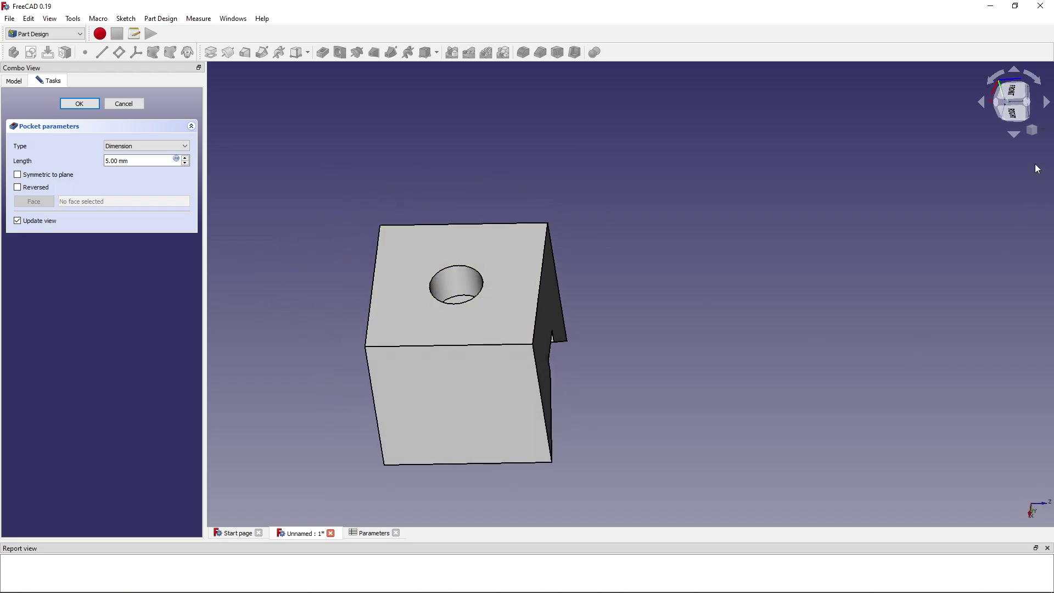
left_click(149, 160)
triple_click(150, 162)
left_click(113, 162)
triple_click(137, 161)
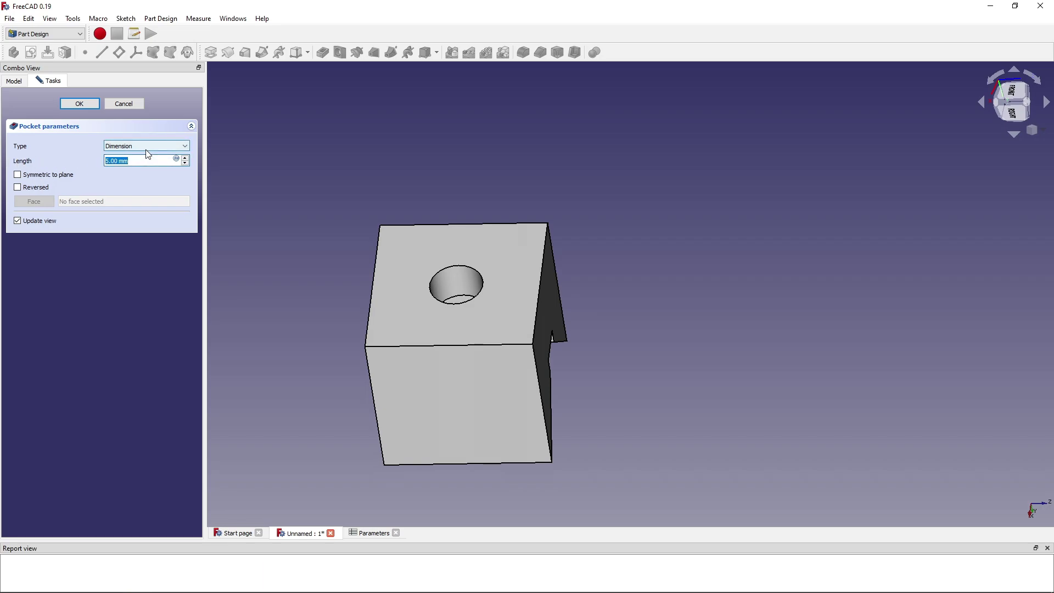
type("100")
key("Return")
Inspect the drilled hole from the V-groove side and from the flat face.
middle_click_drag(303, 243, 384, 364)
middle_click_drag(446, 350, 438, 268)
scroll(364, 268, "down", 5)
mouse_move(308, 277)
middle_mouse_down()
mouse_move(187, 271)
mouse_move(372, 265)
mouse_move(393, 249)
mouse_move(352, 260)
mouse_move(224, 256)
mouse_move(433, 302)
mouse_move(392, 268)
mouse_move(483, 291)
mouse_move(318, 274)
middle_mouse_up()
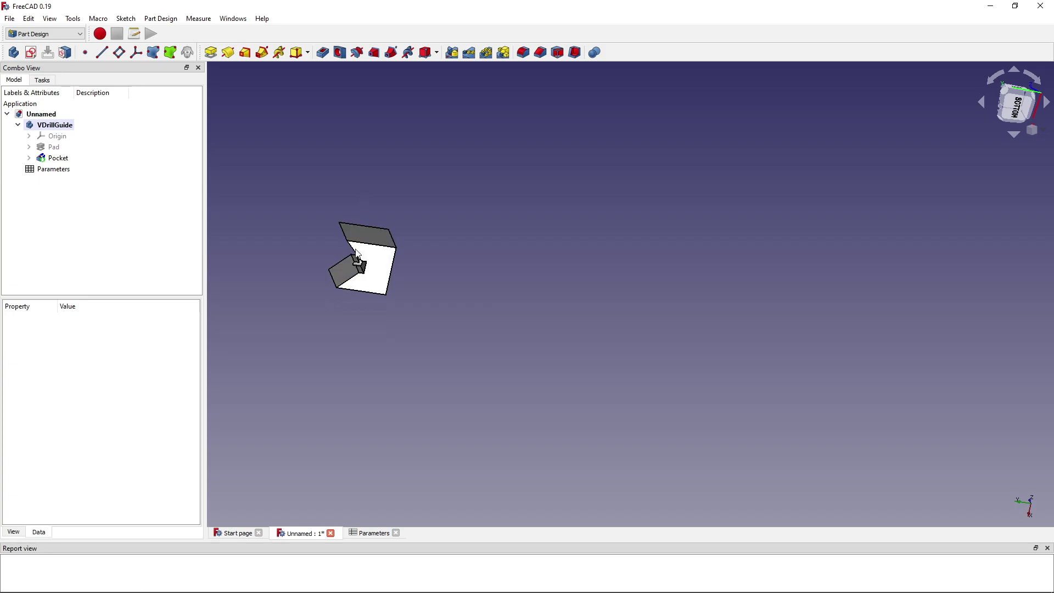
scroll(352, 284, "up", 5)
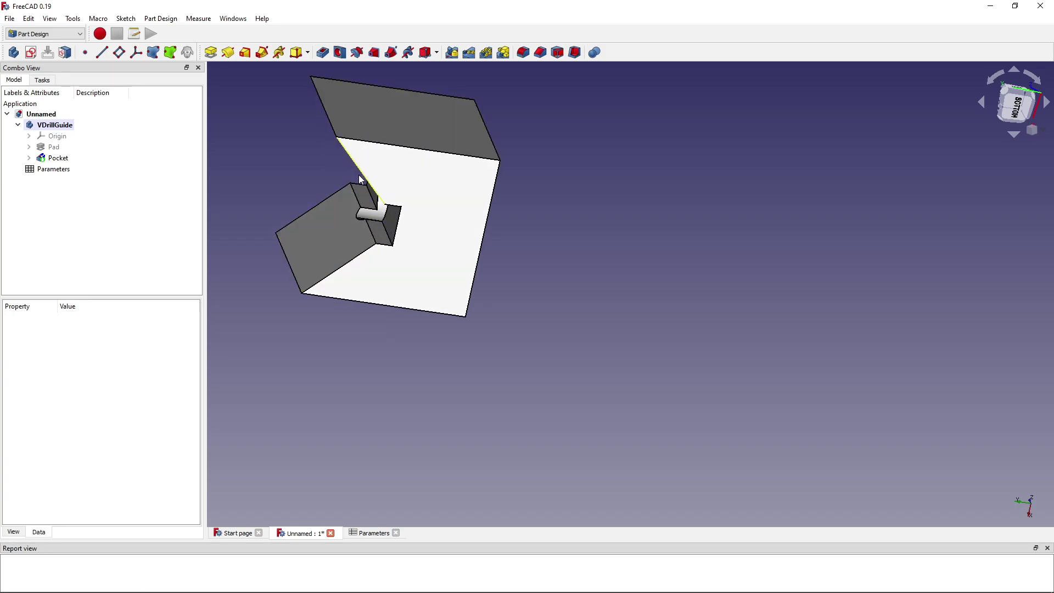
key("1")
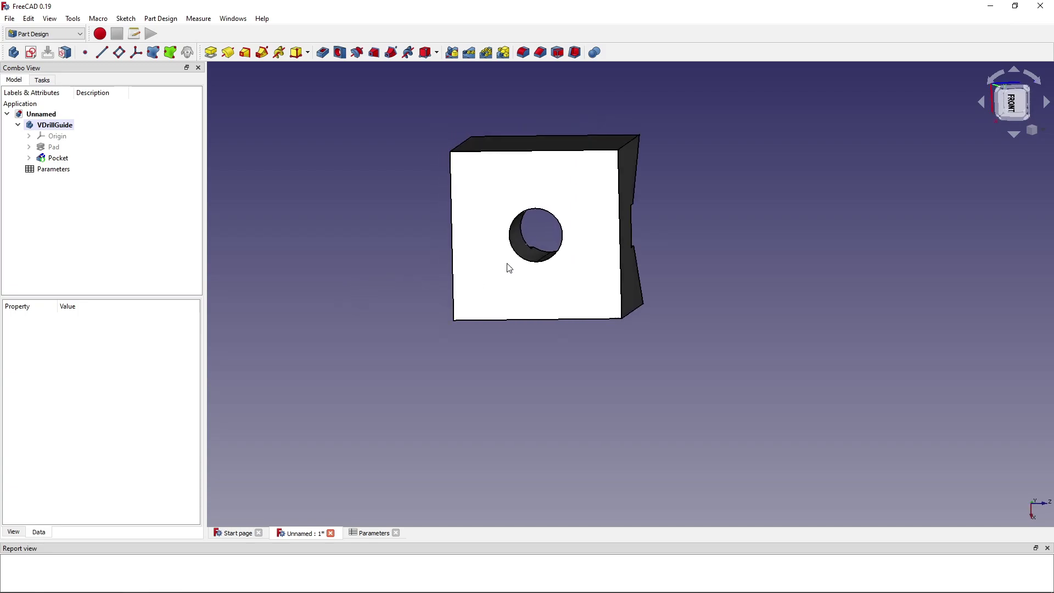
scroll(228, 286, "up", 1)
scroll(442, 284, "down", 2)
right_click(577, 275)
left_click(526, 301)
middle_click_drag(569, 297, 559, 421)
scroll(541, 336, "up", 5)
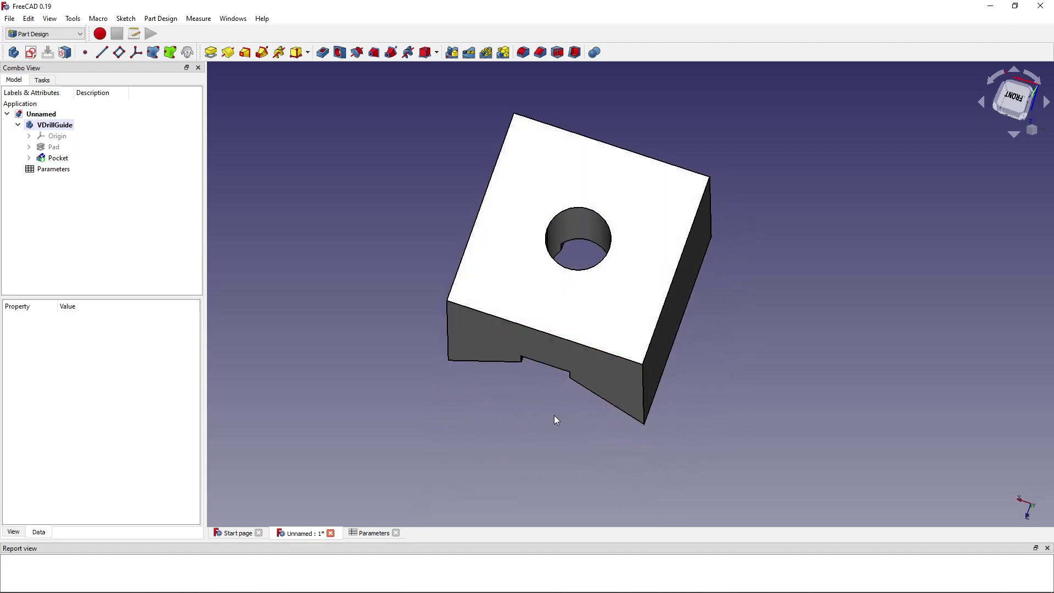
Compare the block and its hole with the V Drill Guide.jpg reference photo.
left_click(153, 584)
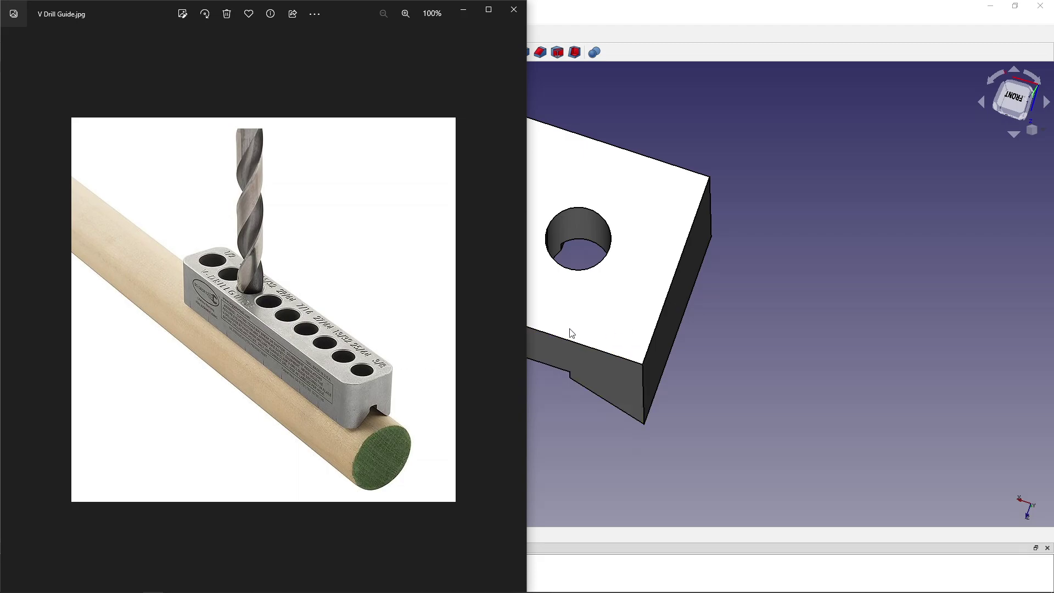
scroll(631, 411, "down", 3)
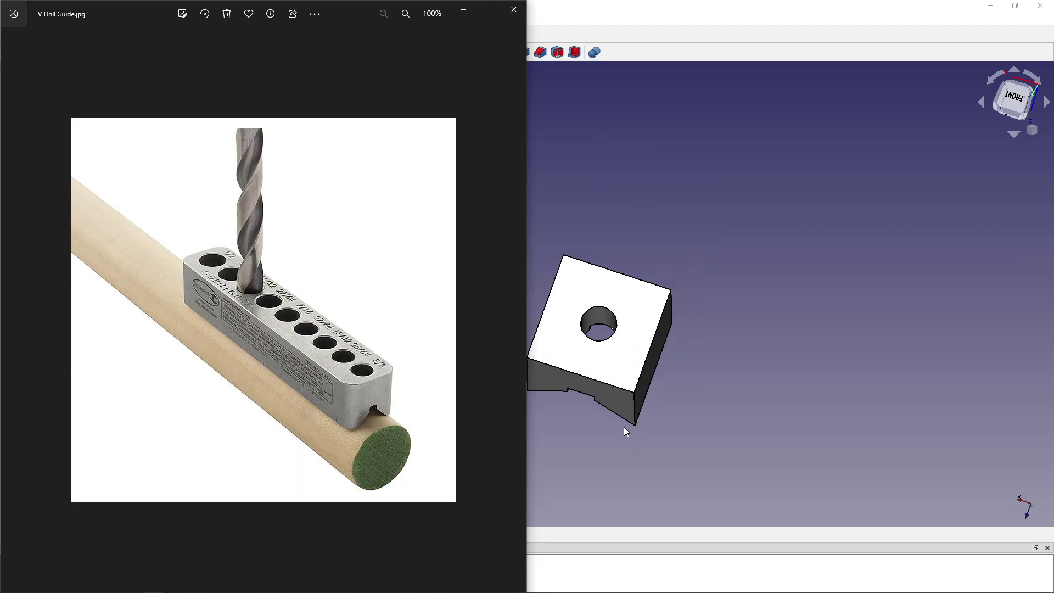
left_click(595, 480)
middle_click_drag(594, 481, 536, 334)
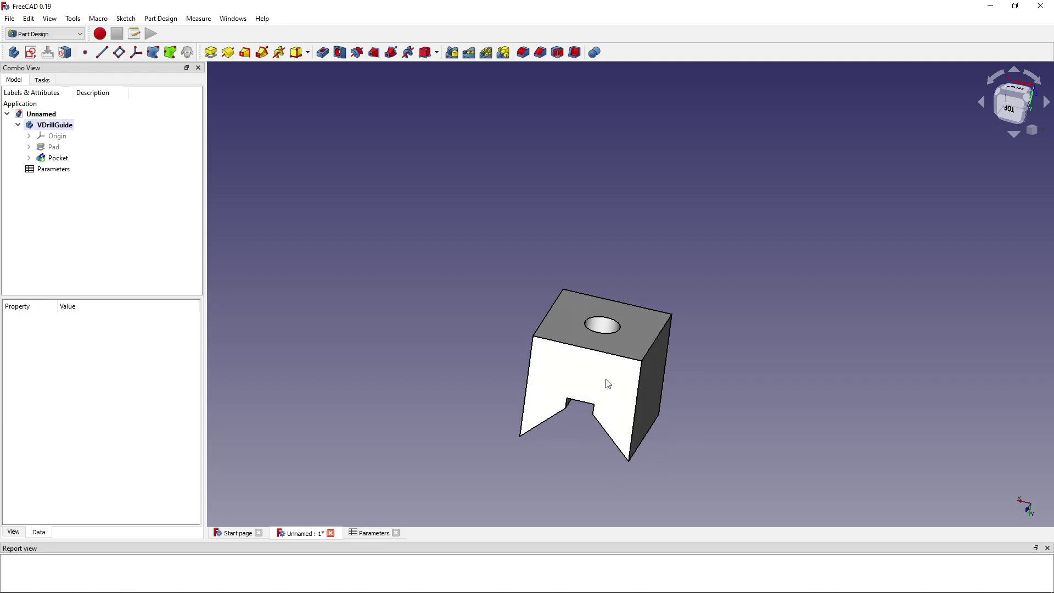
middle_click_drag(518, 435, 670, 477)
scroll(474, 302, "up", 3)
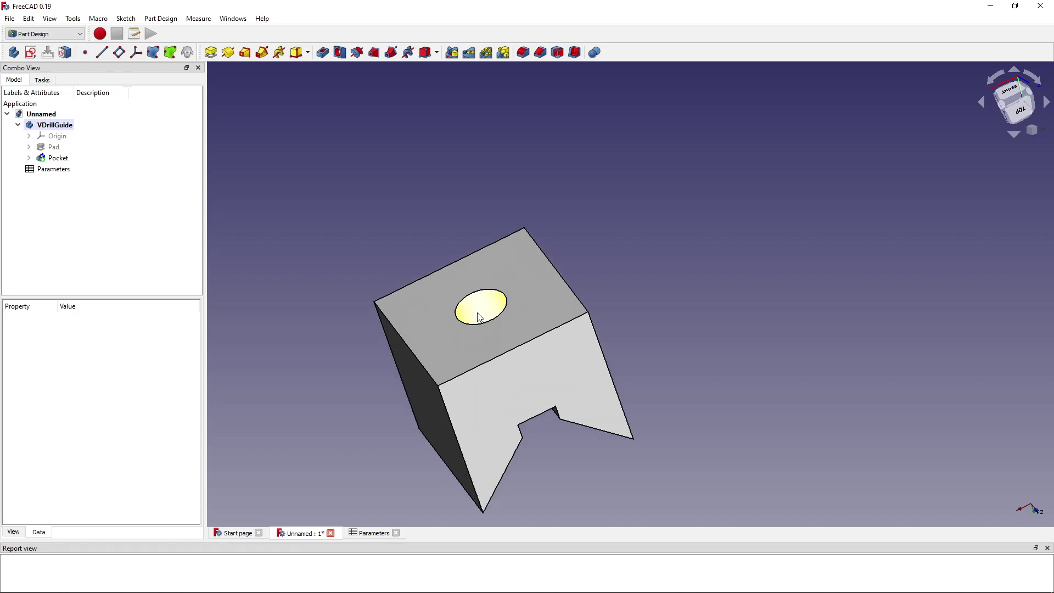
mouse_move(470, 438)
middle_mouse_down()
mouse_move(477, 395)
mouse_move(480, 433)
middle_mouse_up()
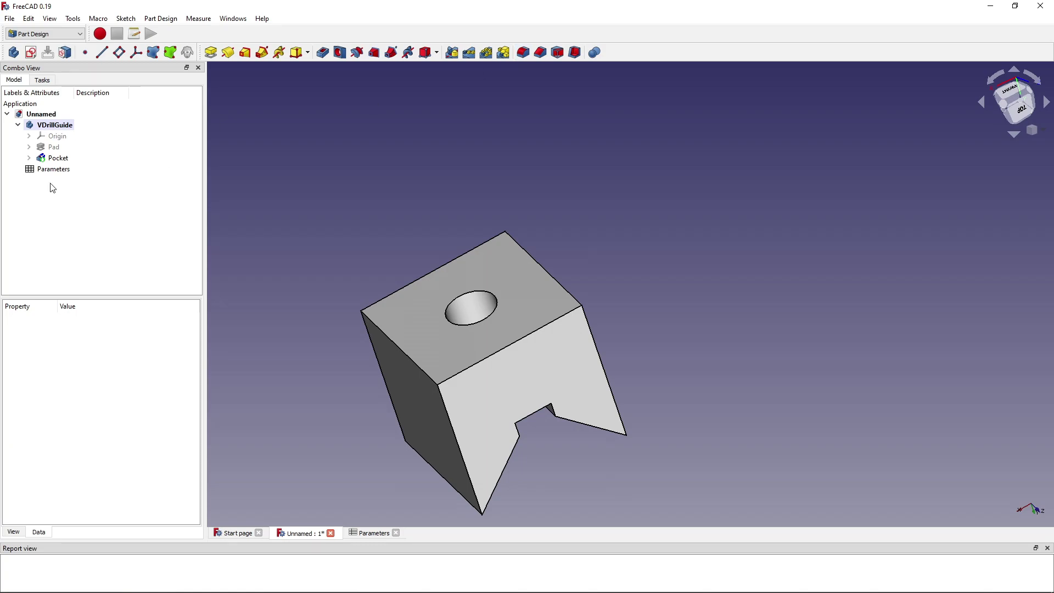
Chamfer the hole's rim edge on the flat face with an equal distance of 1 mm.
left_click(475, 306)
left_click(658, 249)
left_click(474, 291)
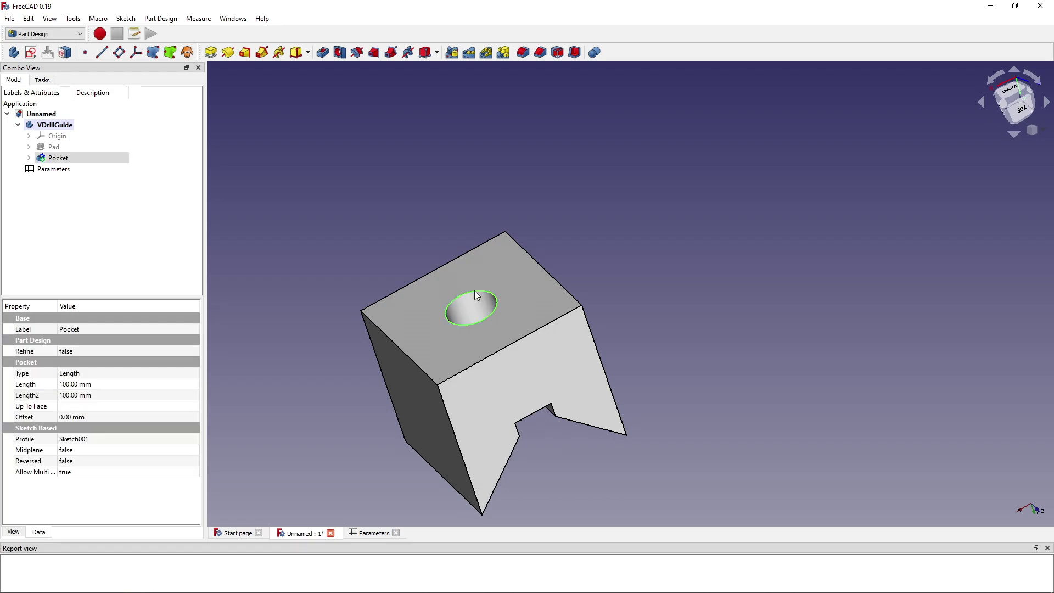
left_click(541, 53)
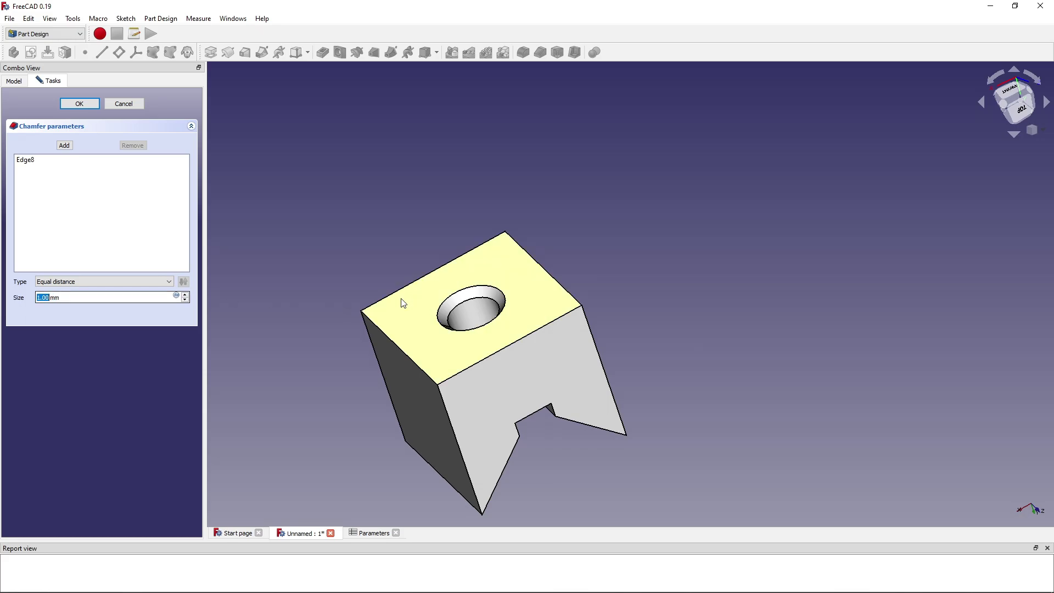
scroll(419, 306, "up", 3)
middle_click_drag(418, 306, 549, 264)
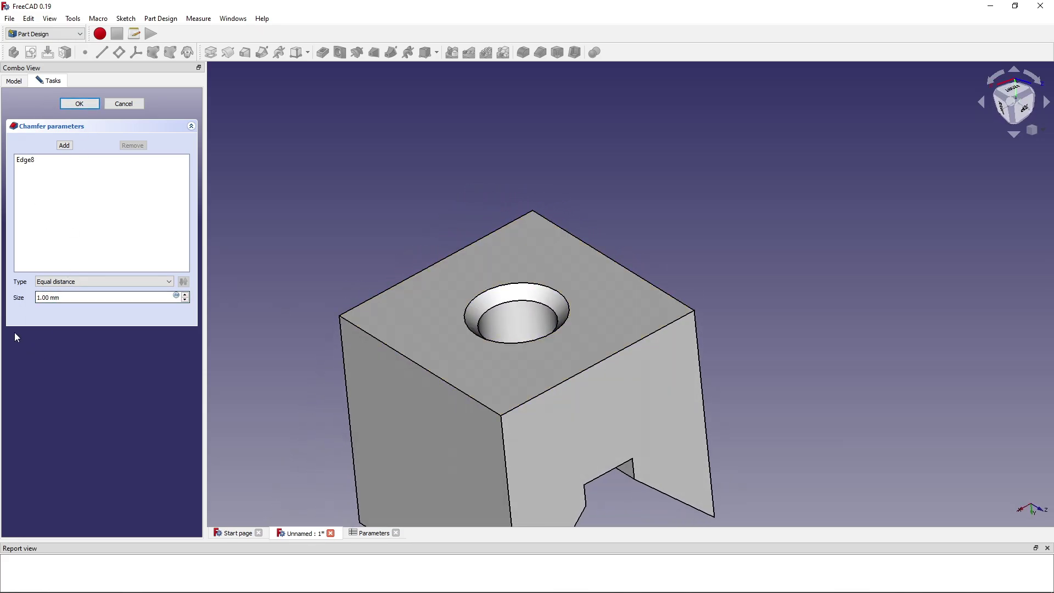
left_click(79, 104)
middle_click_drag(564, 343, 510, 418)
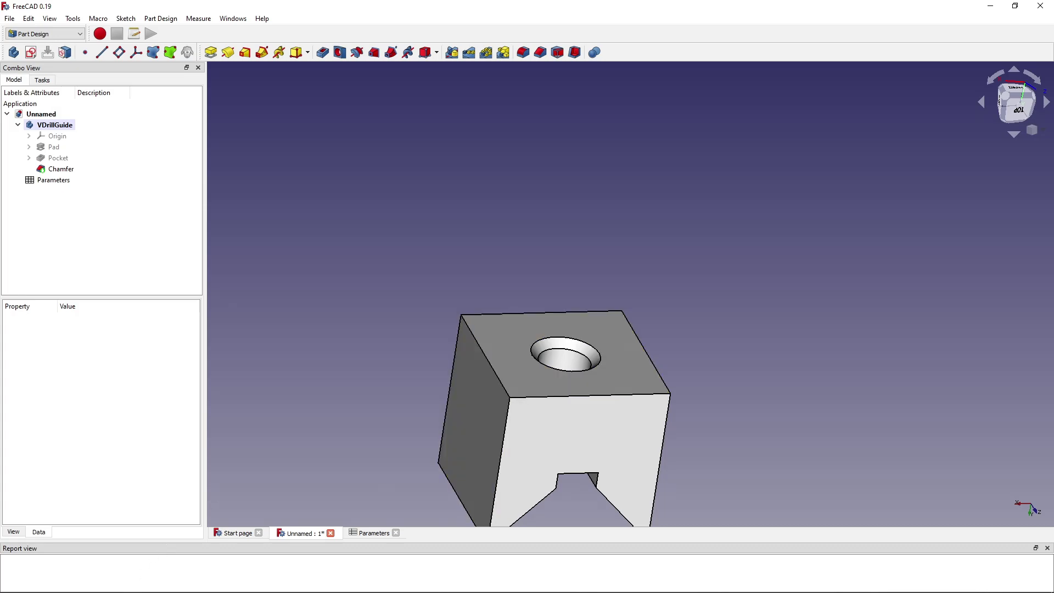
Try to round the block's outer corner edges with a 3 mm fillet, following the reference photo.
left_click(153, 584)
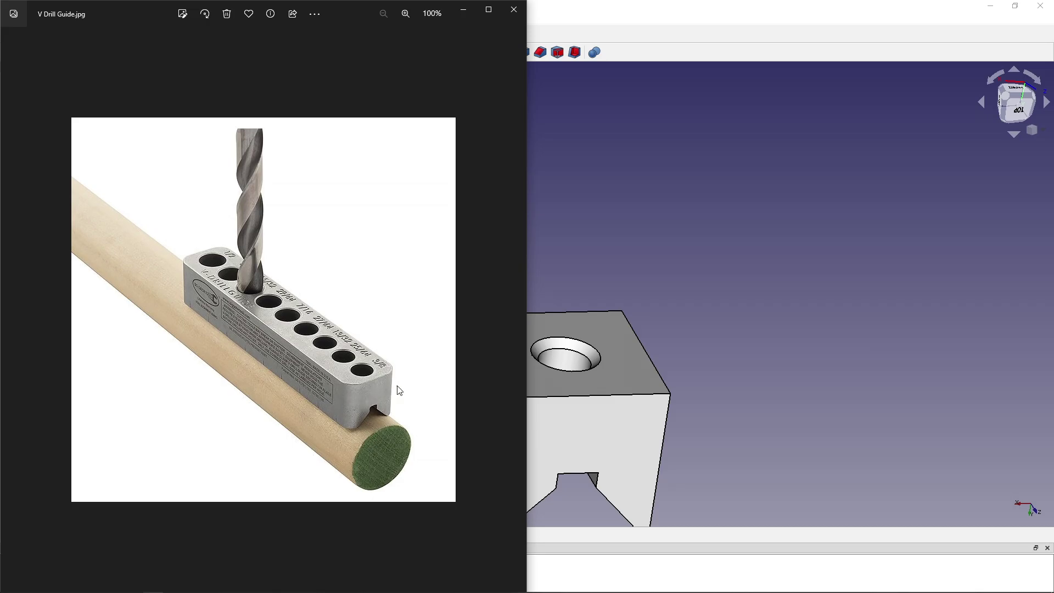
left_click(774, 434)
left_click(510, 410)
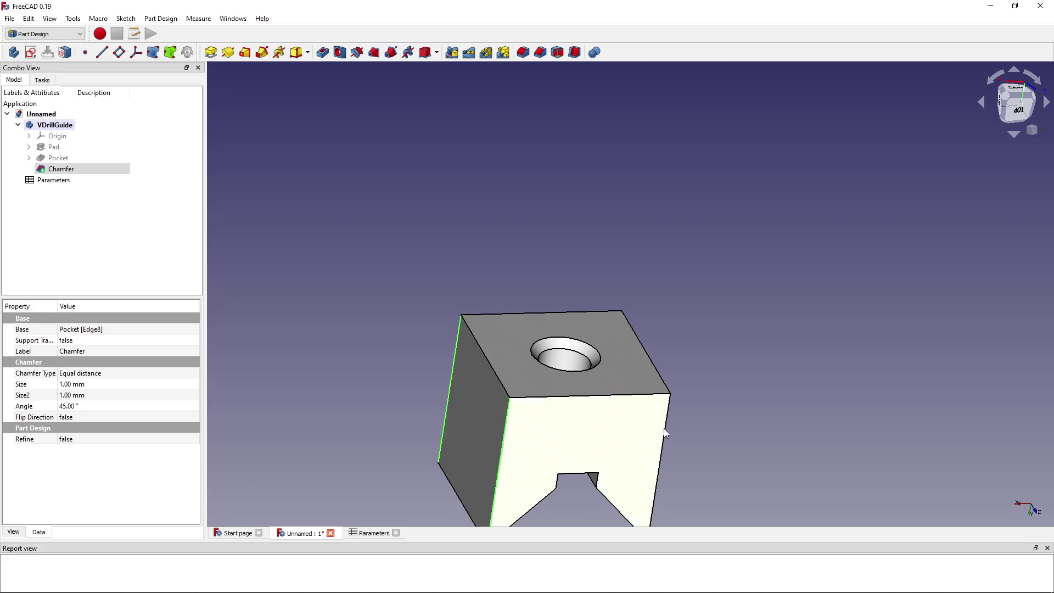
middle_click_drag(673, 417, 728, 394)
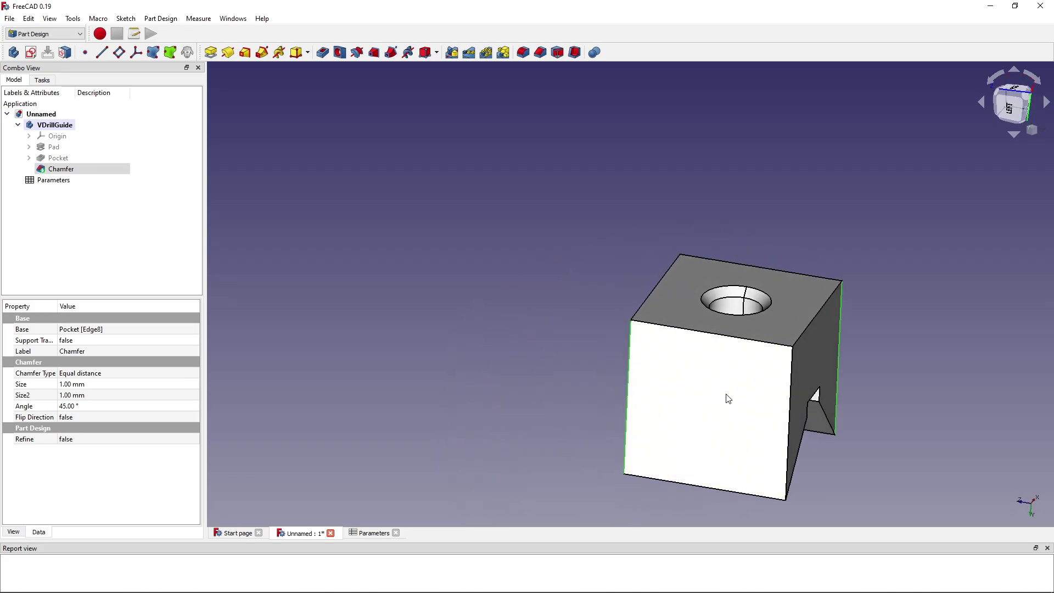
middle_click_drag(789, 384, 790, 439)
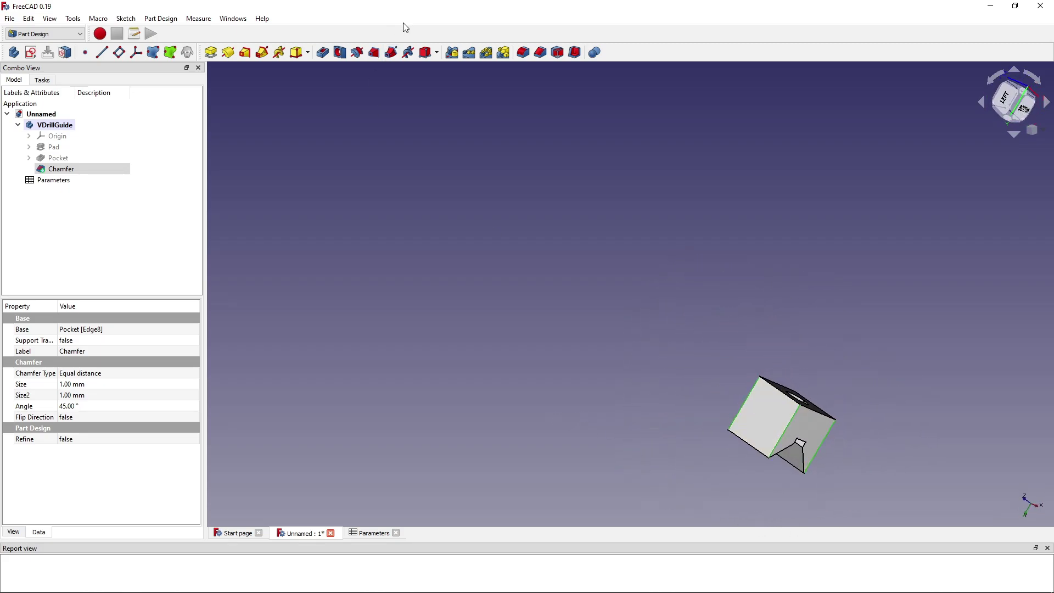
left_click(523, 53)
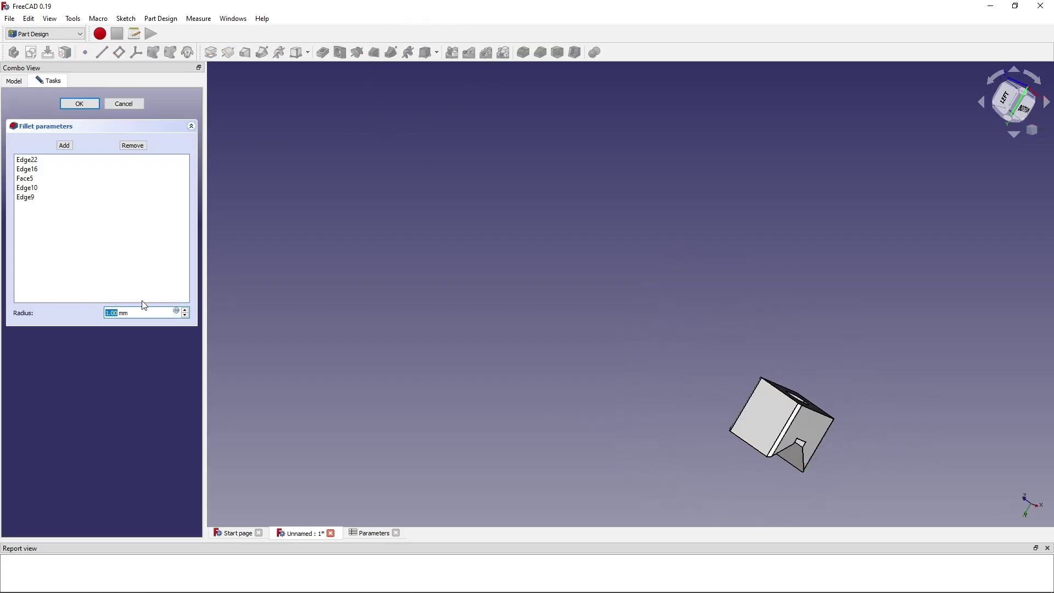
type("3")
left_click(79, 103)
middle_click_drag(663, 213, 631, 286)
Check the fillet's base edge selection and delete the fillet from the VDrillGuide body.
left_click(55, 179)
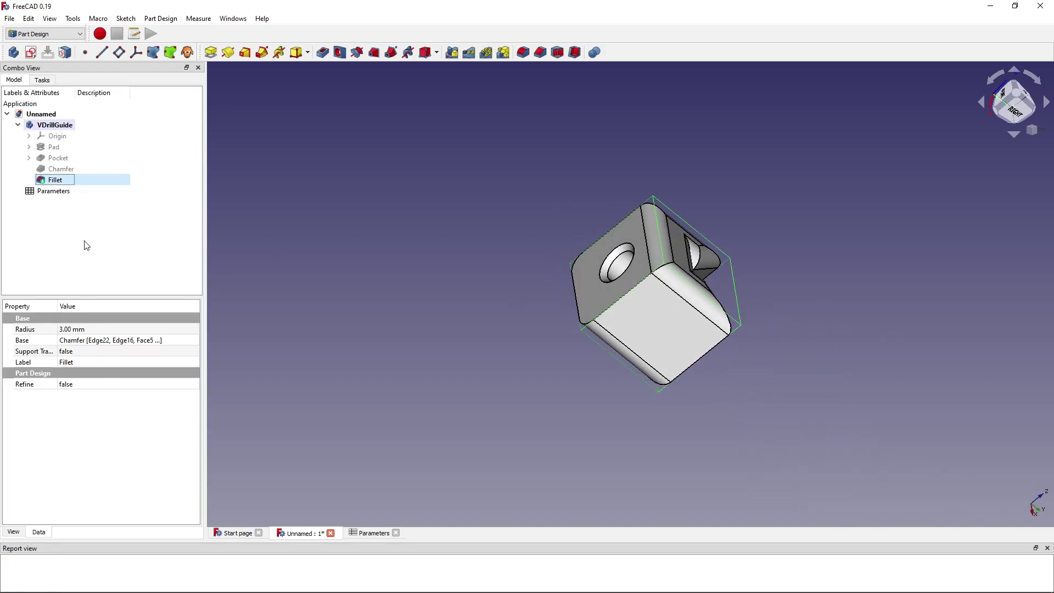
left_click(90, 342)
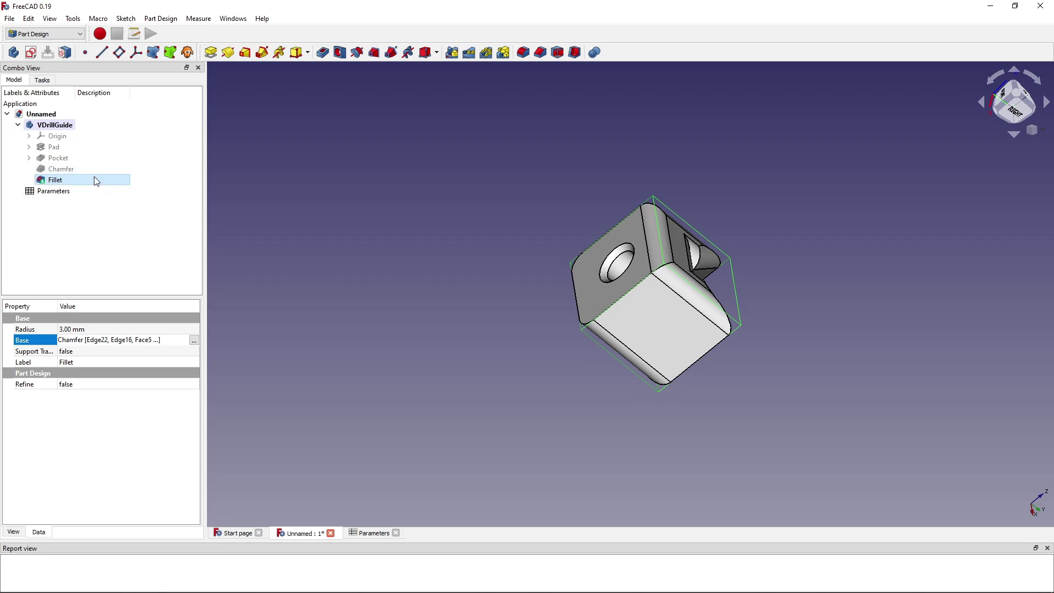
key("Delete")
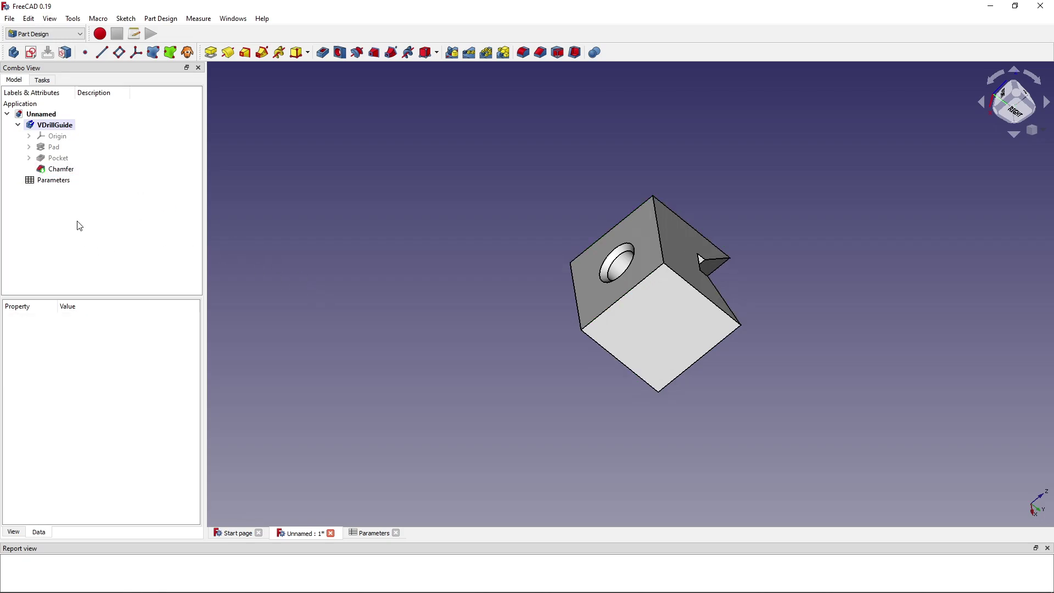
Round the block's four outer corner edges with a 3 mm fillet.
left_click(88, 169)
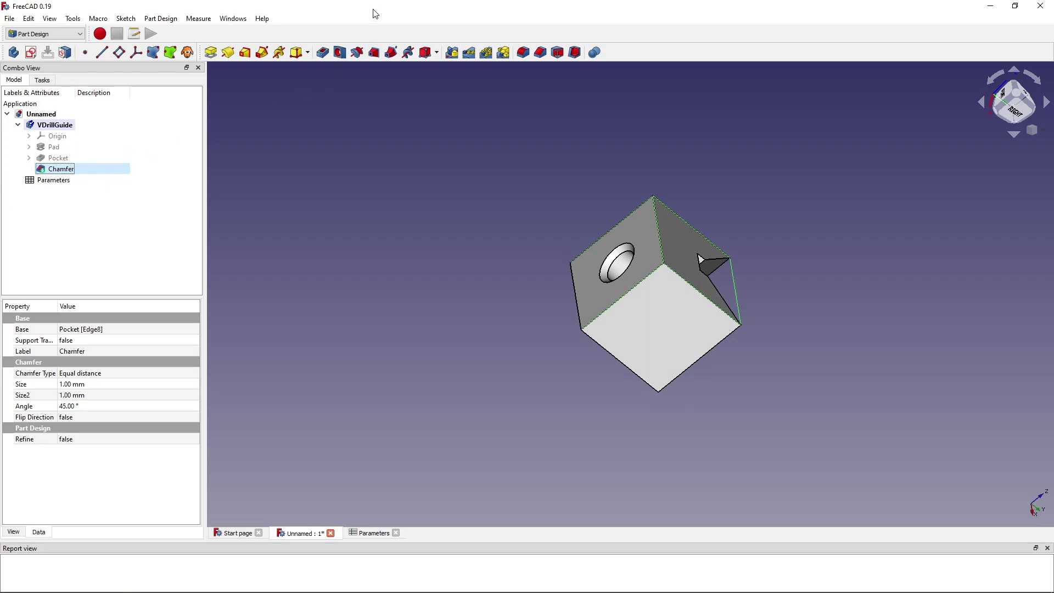
left_click(507, 385)
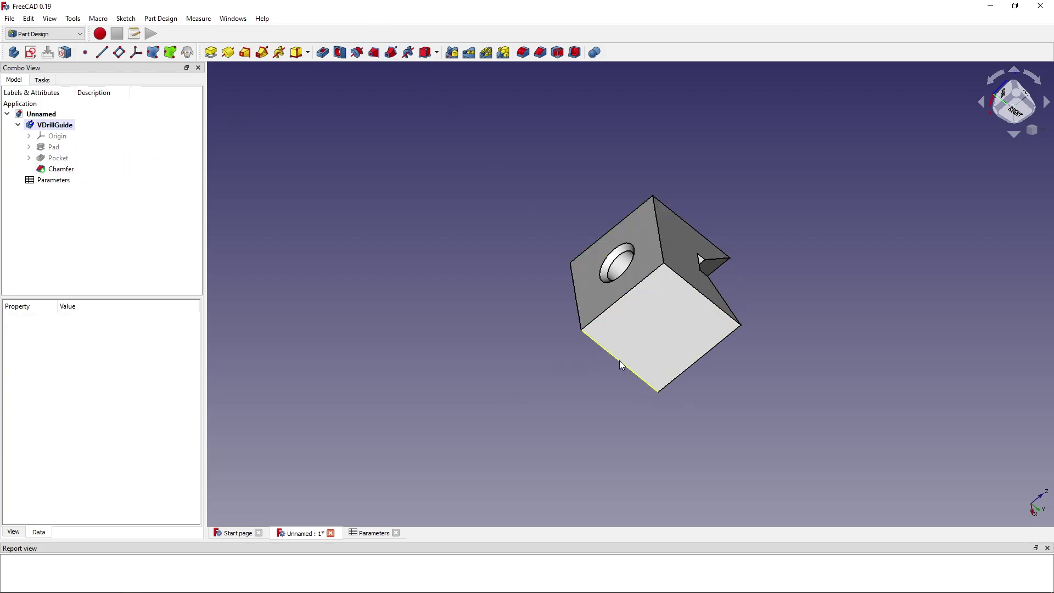
left_click(606, 353)
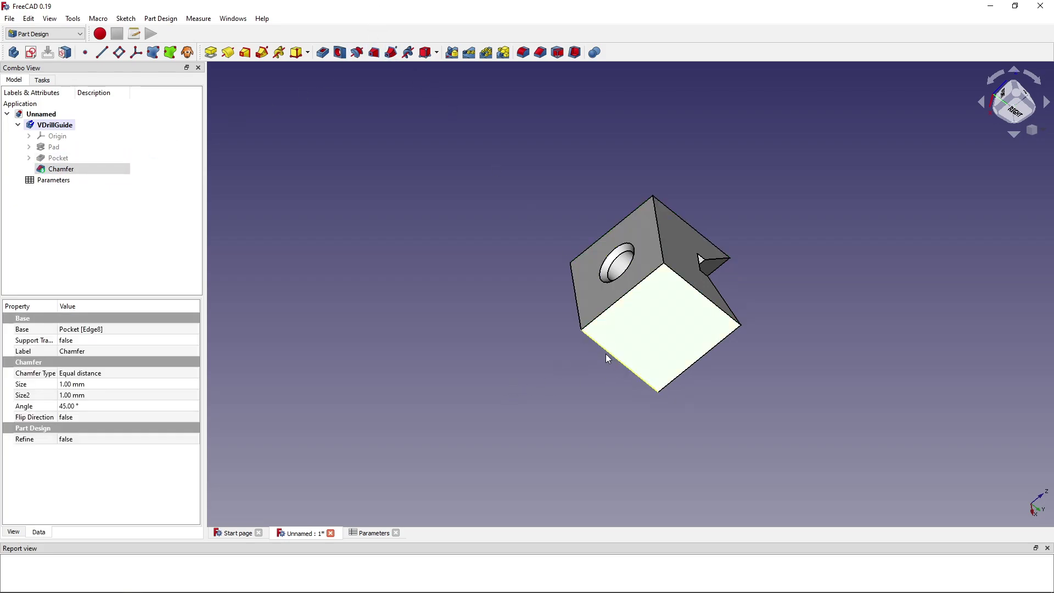
left_click(561, 365)
middle_click_drag(603, 371, 637, 286)
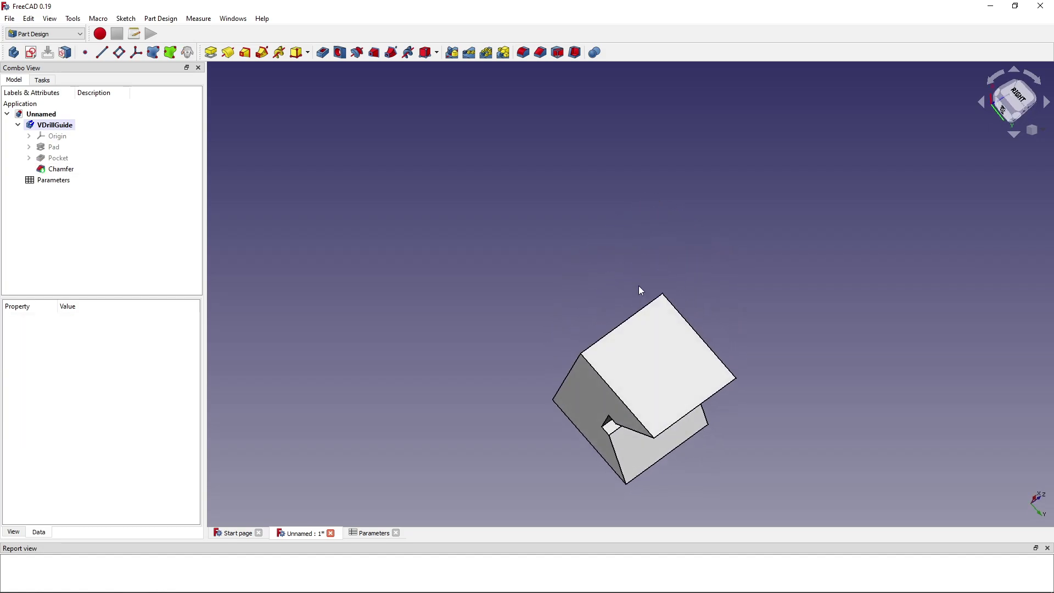
left_click(596, 372)
left_click(571, 415, "ctrl")
mouse_move(684, 320)
middle_mouse_down()
mouse_move(814, 327)
mouse_move(586, 390)
mouse_move(769, 353)
mouse_move(672, 362)
mouse_move(863, 273)
mouse_move(762, 223)
mouse_move(926, 225)
mouse_move(757, 349)
mouse_move(837, 292)
mouse_move(924, 287)
mouse_move(818, 276)
mouse_move(864, 290)
middle_mouse_up()
left_click(523, 53)
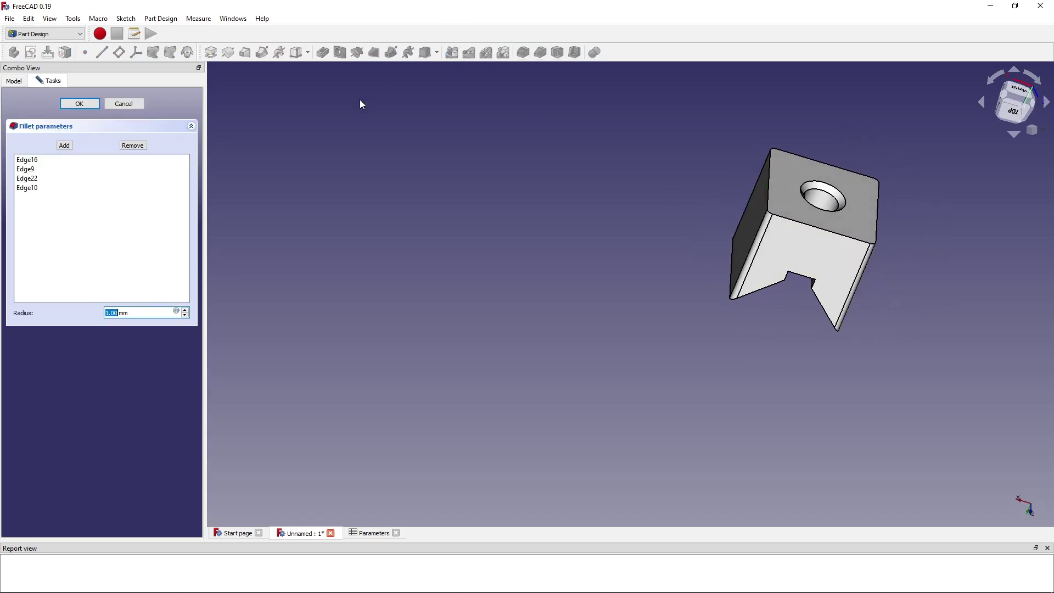
type("3")
left_click(80, 103)
Inspect the filleted block from its V side and compare it with the V Drill Guide.jpg reference photo.
middle_click_drag(823, 181, 555, 231)
scroll(622, 362, "down", 3)
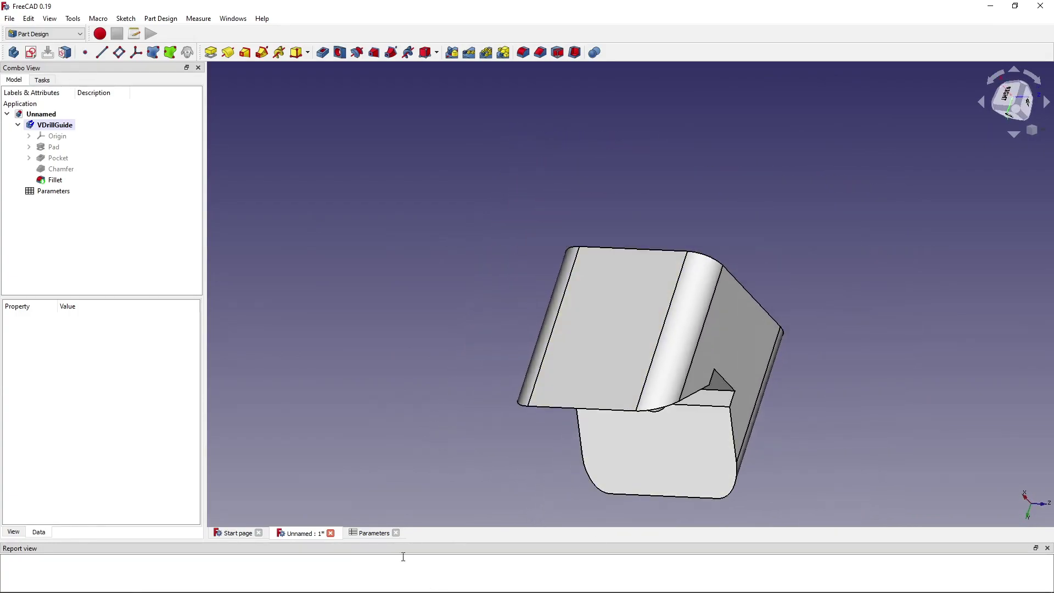
mouse_move(155, 586)
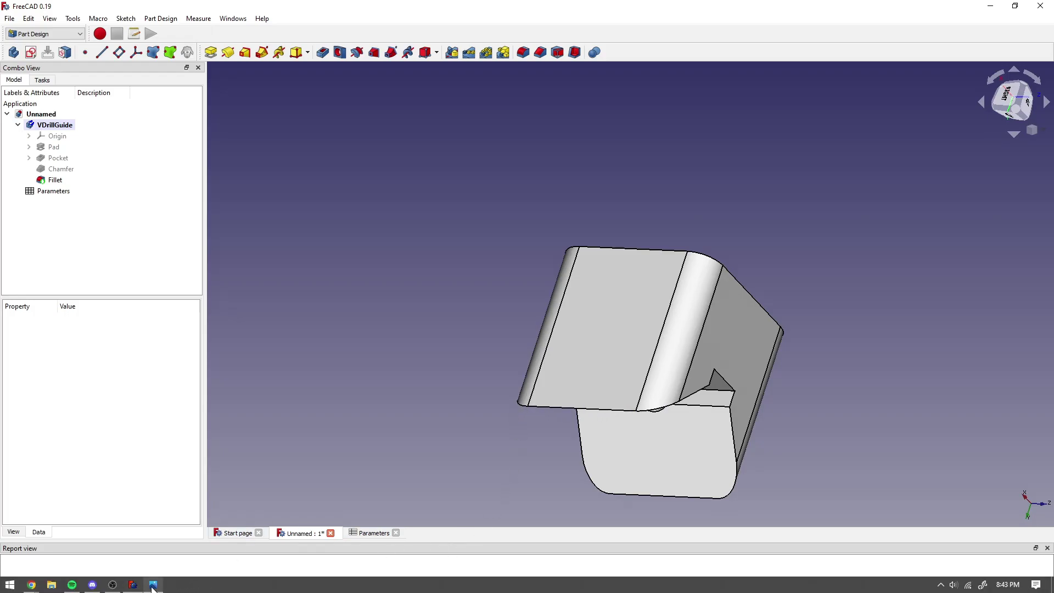
left_click(153, 586)
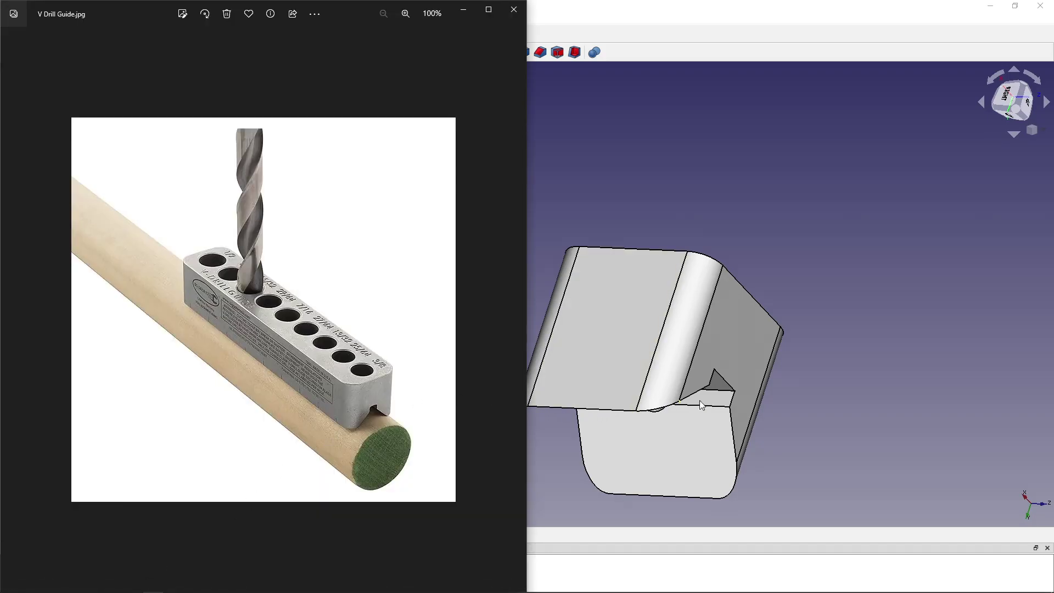
left_click(758, 424)
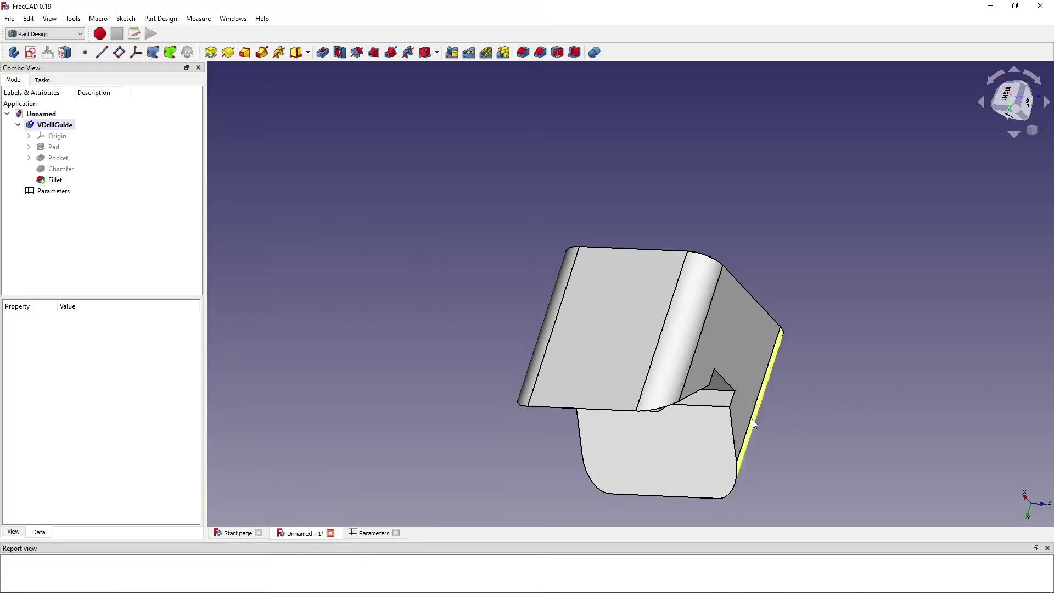
middle_click_drag(633, 417, 643, 315)
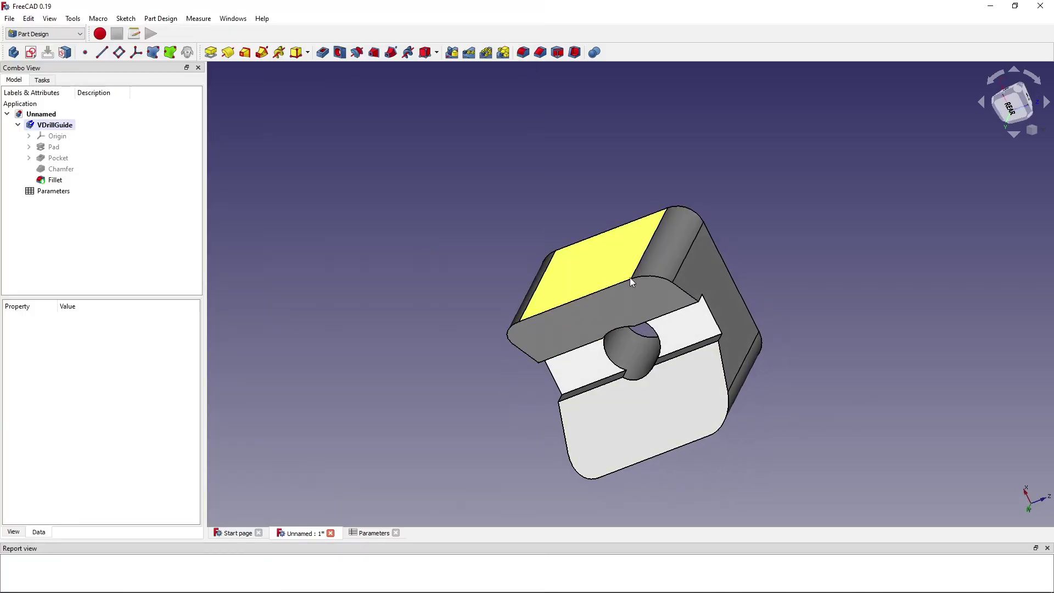
Fillet the outer end edges of both V legs with a 1 mm radius.
left_click(572, 301)
scroll(736, 261, "up", 5)
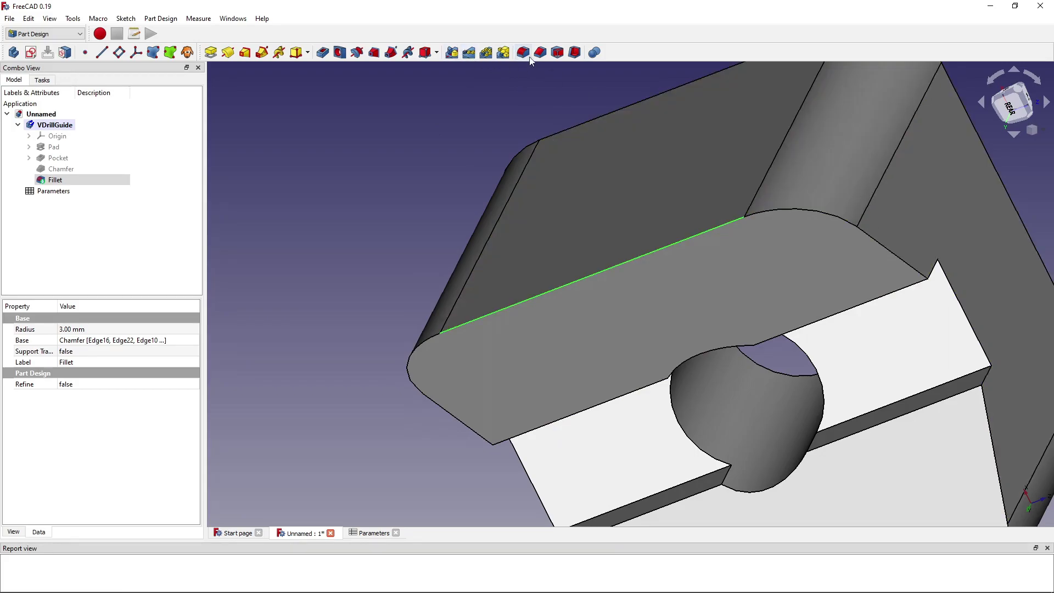
left_click(520, 55)
middle_click_drag(882, 304, 805, 224)
scroll(588, 225, "down", 5)
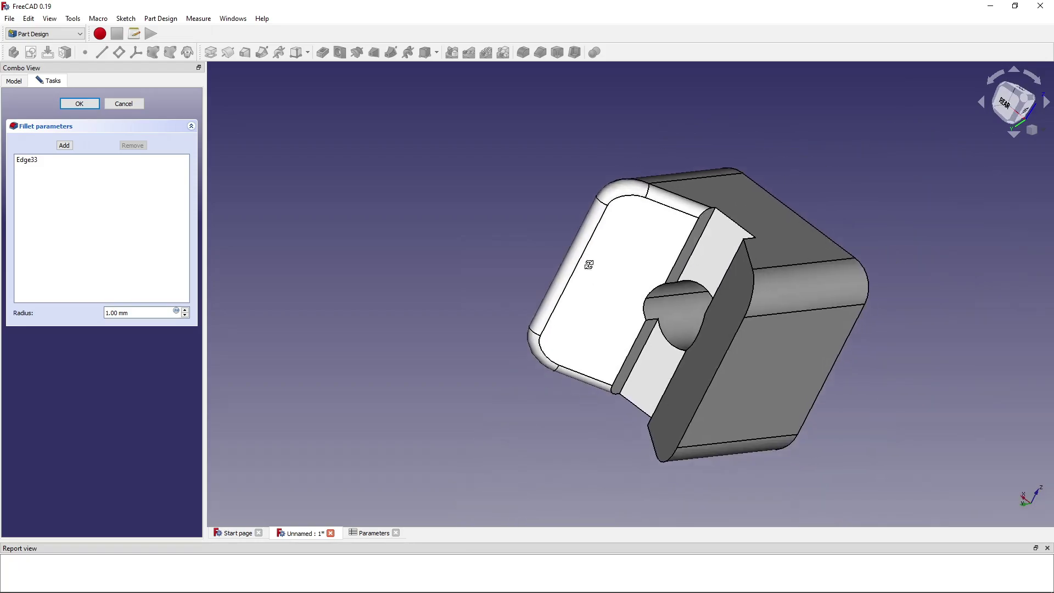
middle_click_drag(585, 268, 609, 267)
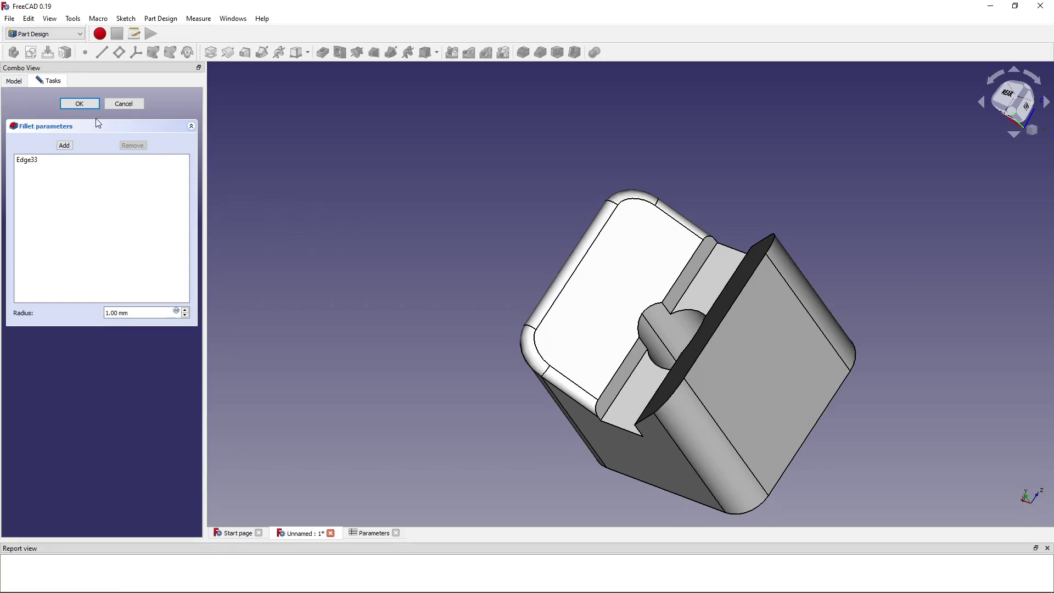
left_click(64, 144)
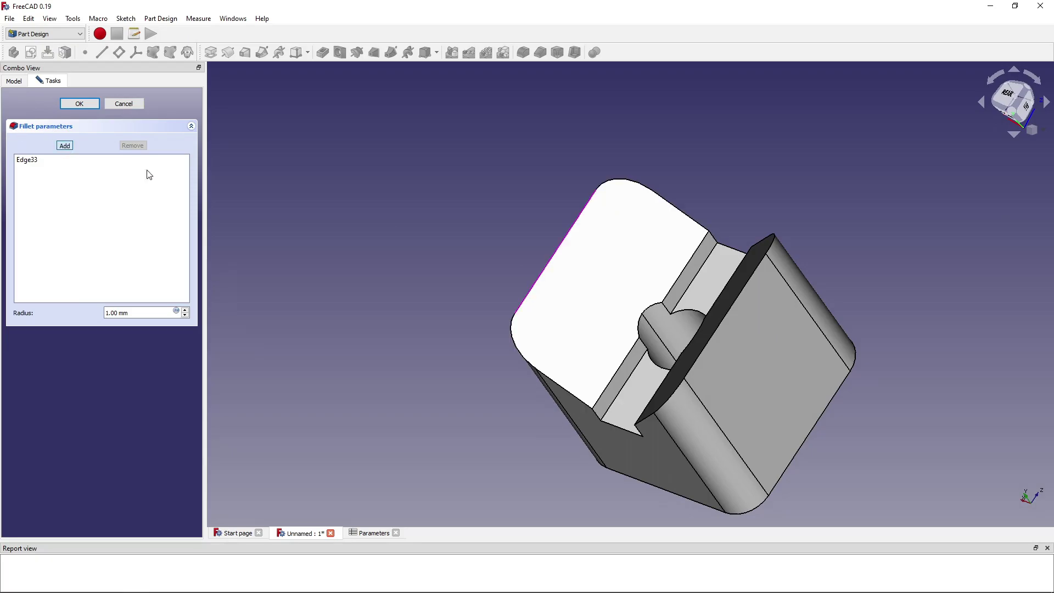
left_click(706, 347)
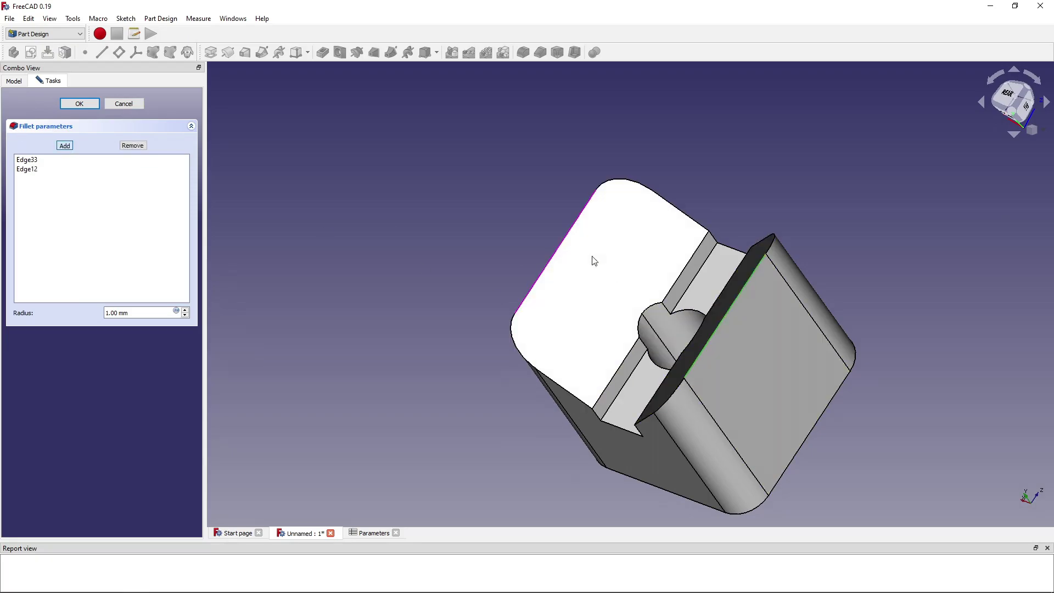
middle_click_drag(521, 315, 602, 411)
right_click(698, 265)
middle_click_drag(626, 138, 602, 276)
scroll(604, 192, "down", 4)
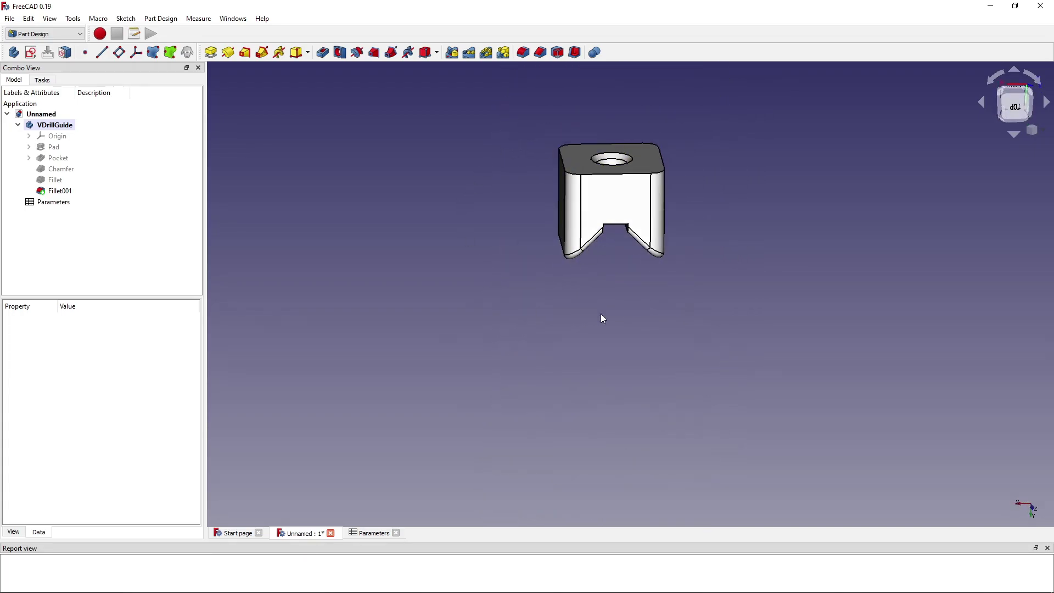
Export the VDrillGuide body to the 3D printing folder as an STL mesh named VDrillGuide.
left_click(55, 125)
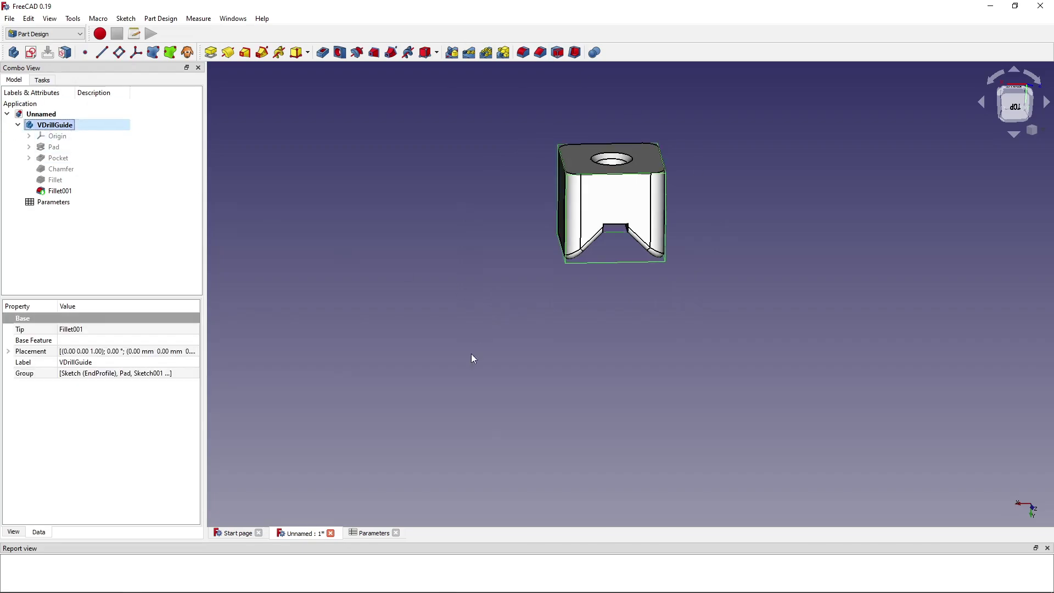
left_click(12, 20)
left_click(13, 167)
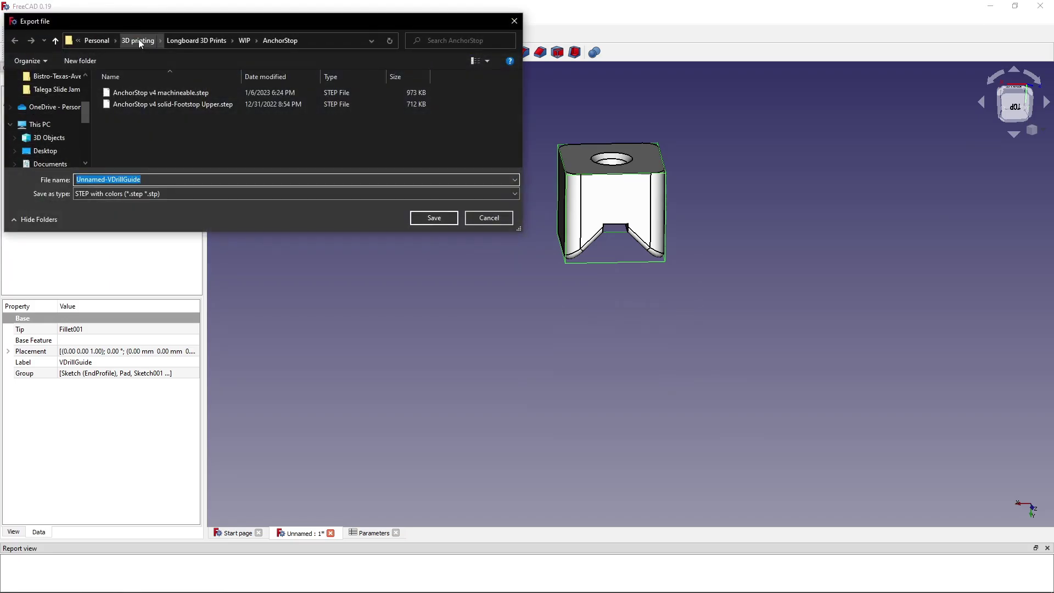
left_click(139, 41)
left_click(160, 180)
key("ctrl+a")
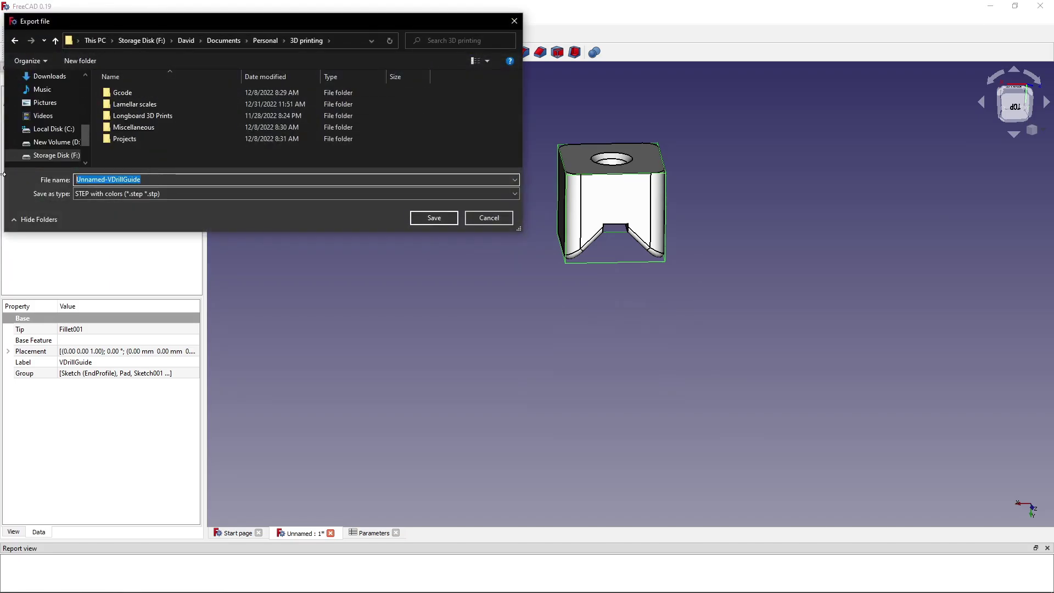
type("VD")
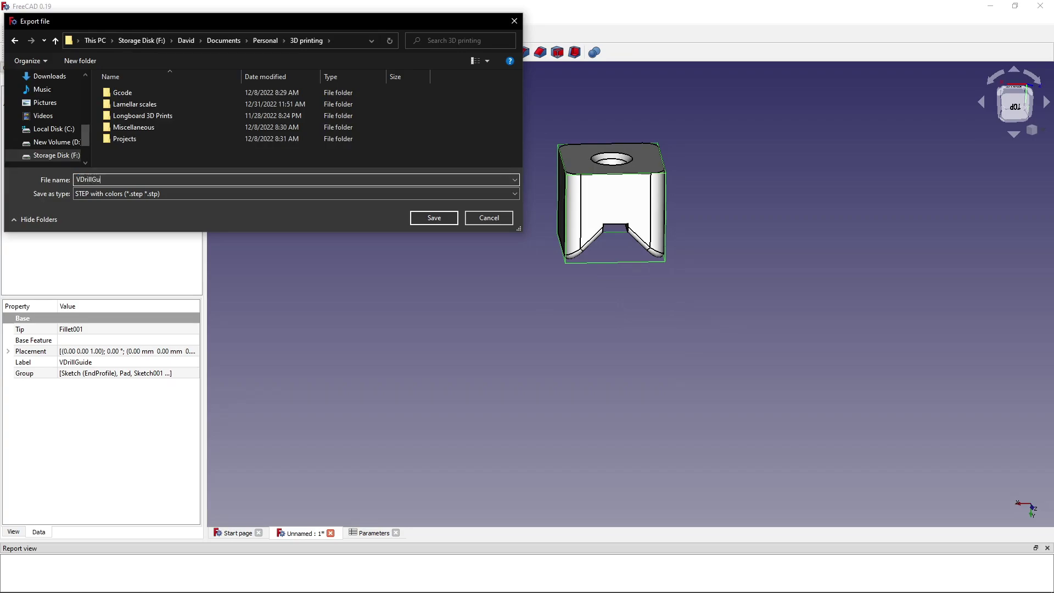
left_click(119, 195)
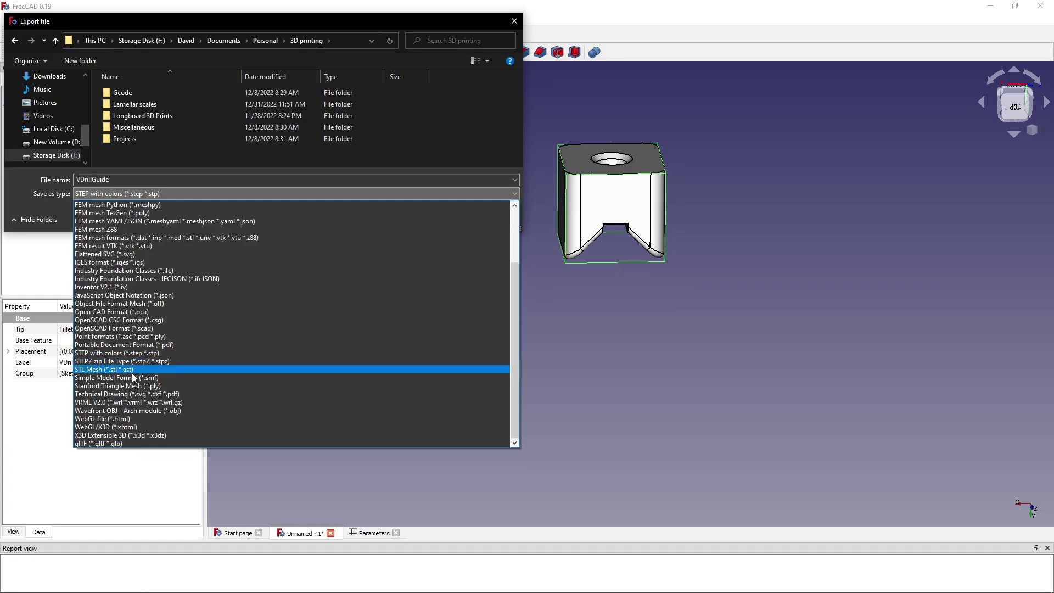
left_click(156, 369)
left_click(431, 218)
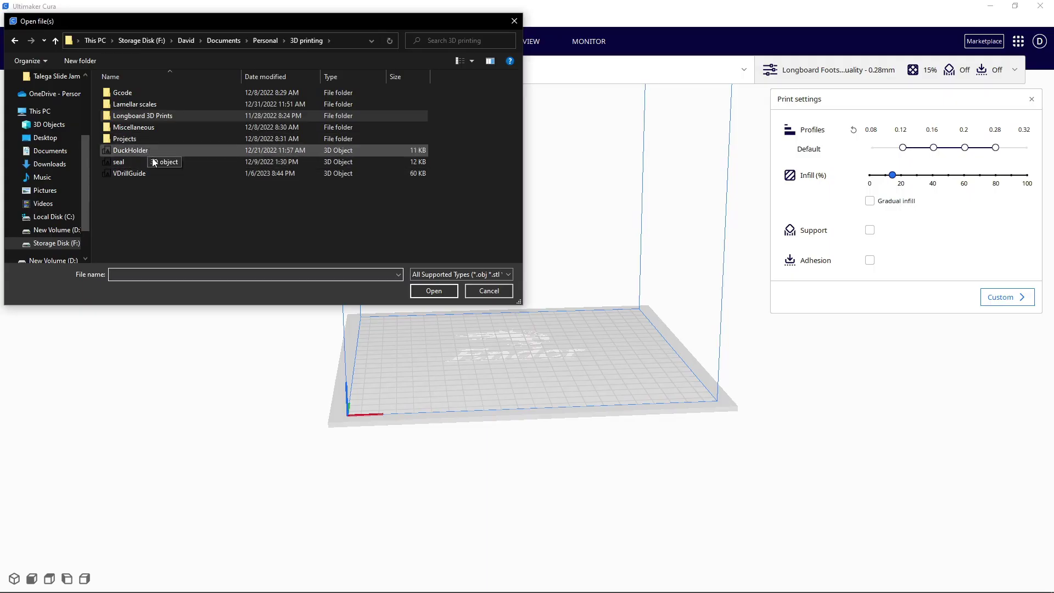
Switch to Ultimaker Cura, load the VDrillGuide STL onto the build plate and show the custom print settings.
left_click(149, 176)
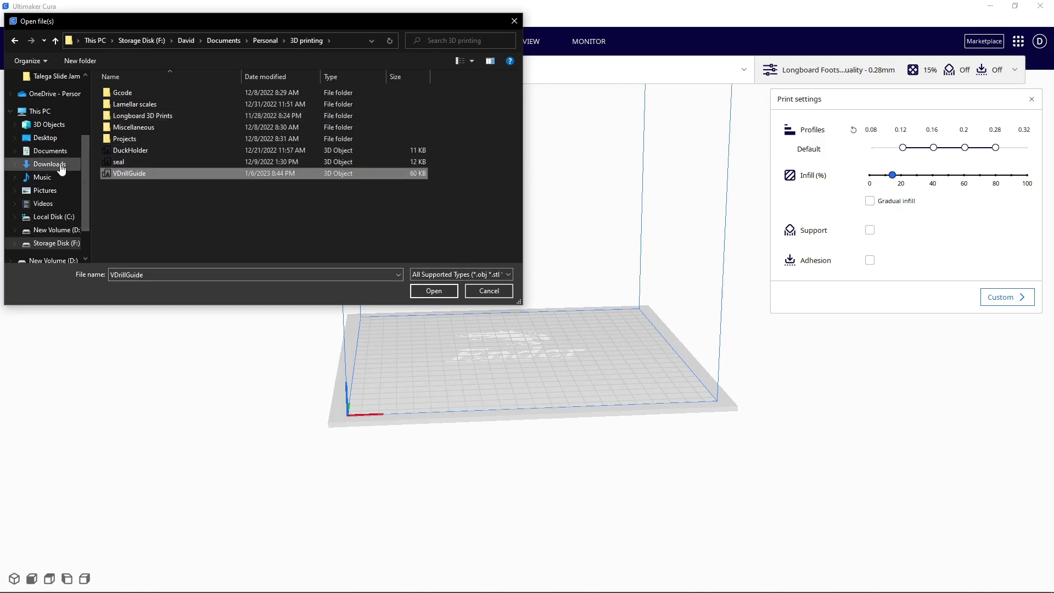
left_click(432, 291)
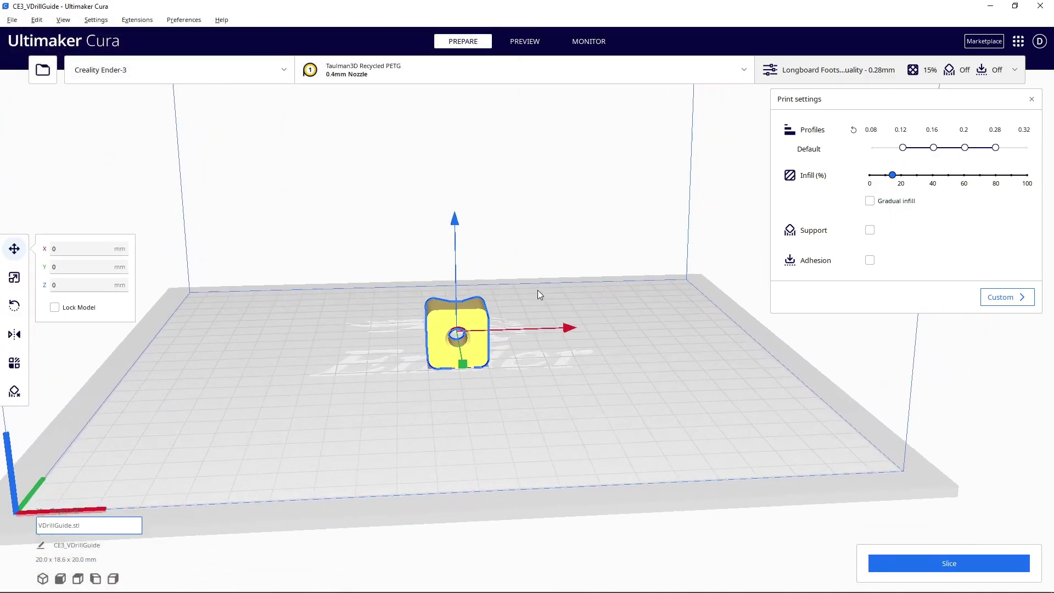
right_click_drag(677, 282, 1010, 434)
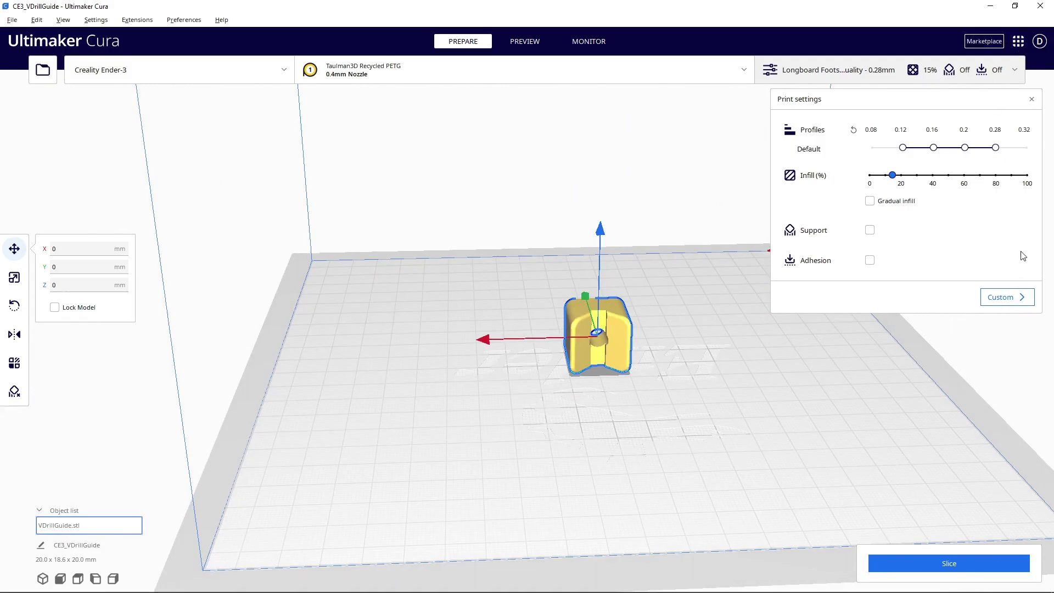
left_click(1019, 297)
Rotate the drill guide so its flat chamfered-hole face rests on the build plate and the V faces up.
right_click_drag(671, 406, 591, 339)
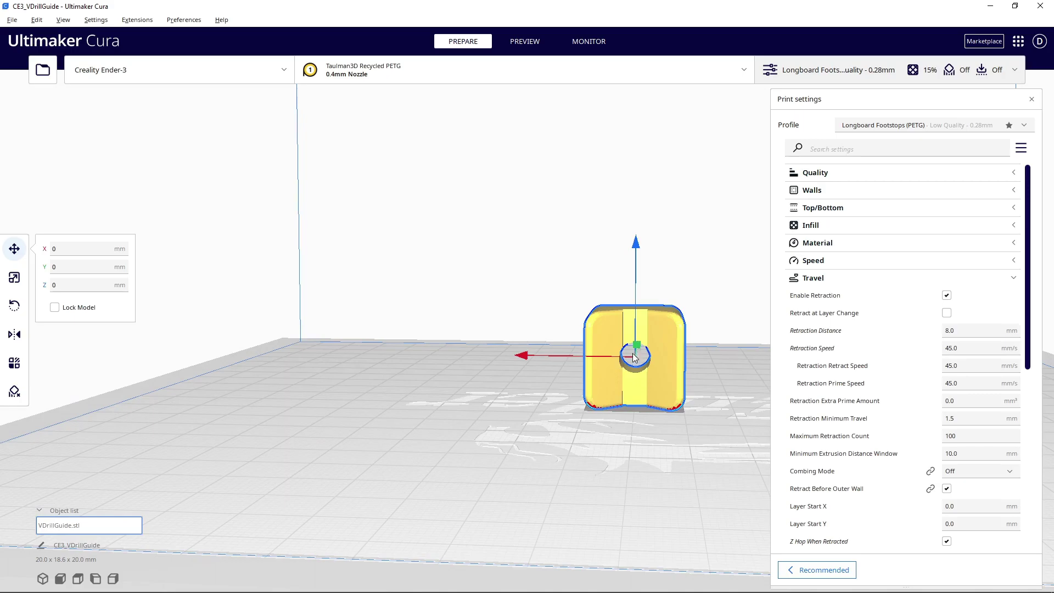
right_click_drag(666, 384, 104, 440)
right_click_drag(395, 373, 313, 383)
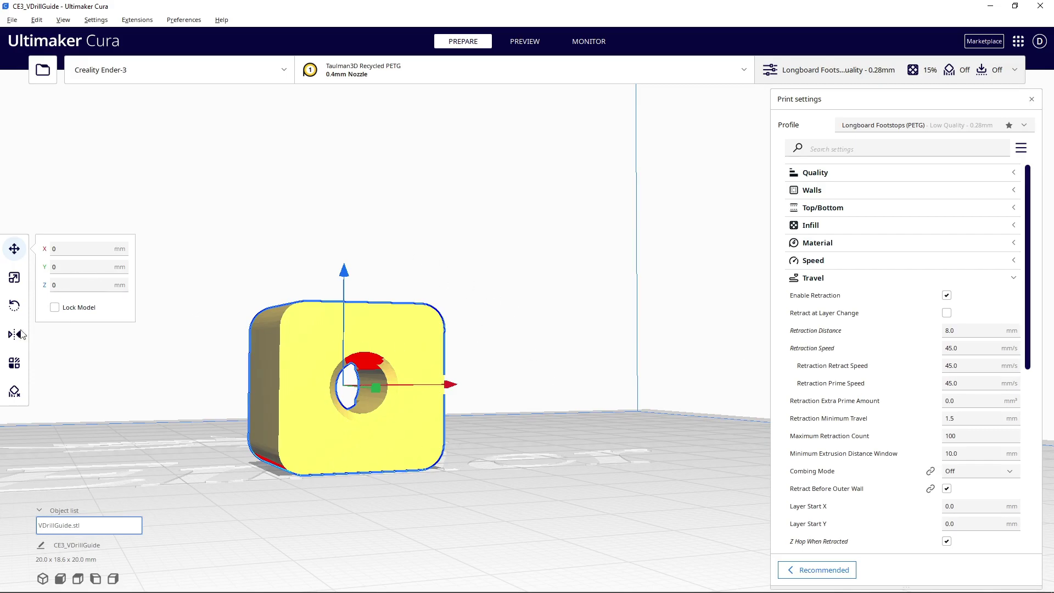
left_click(14, 305)
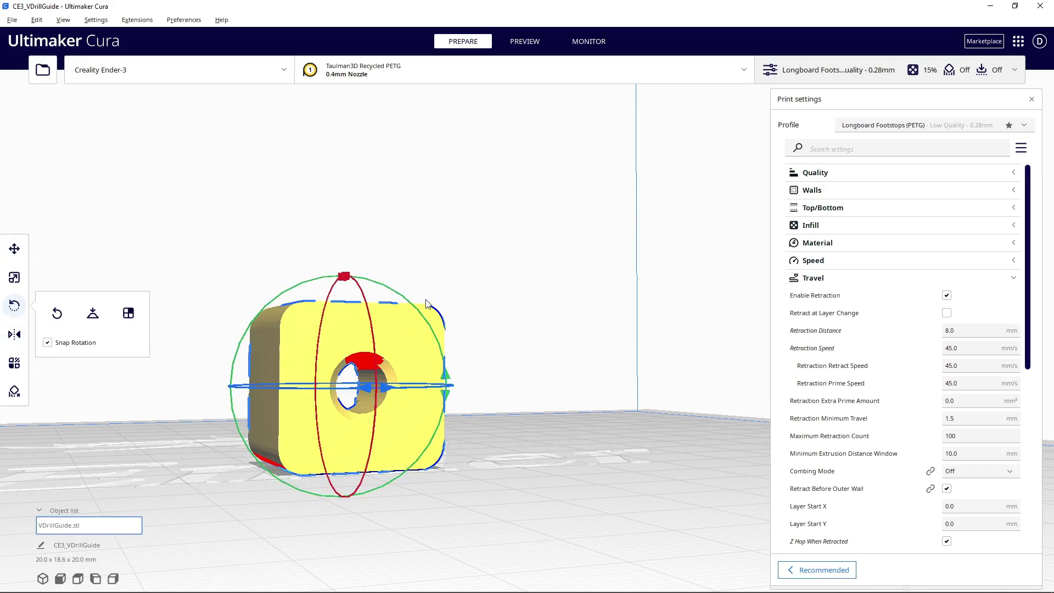
left_click_drag(347, 281, 370, 409)
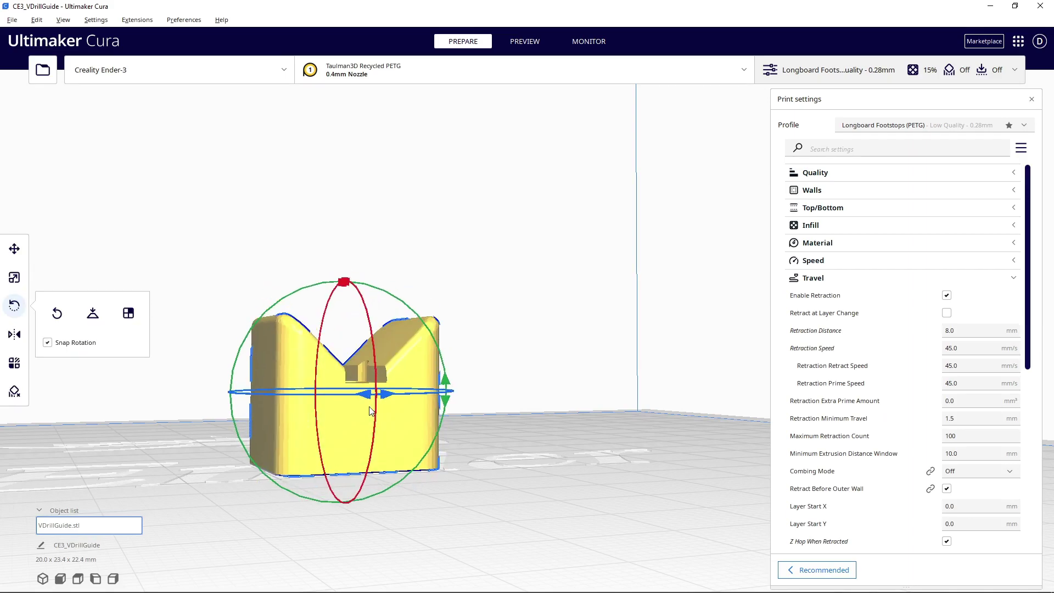
right_click_drag(294, 505, 374, 437)
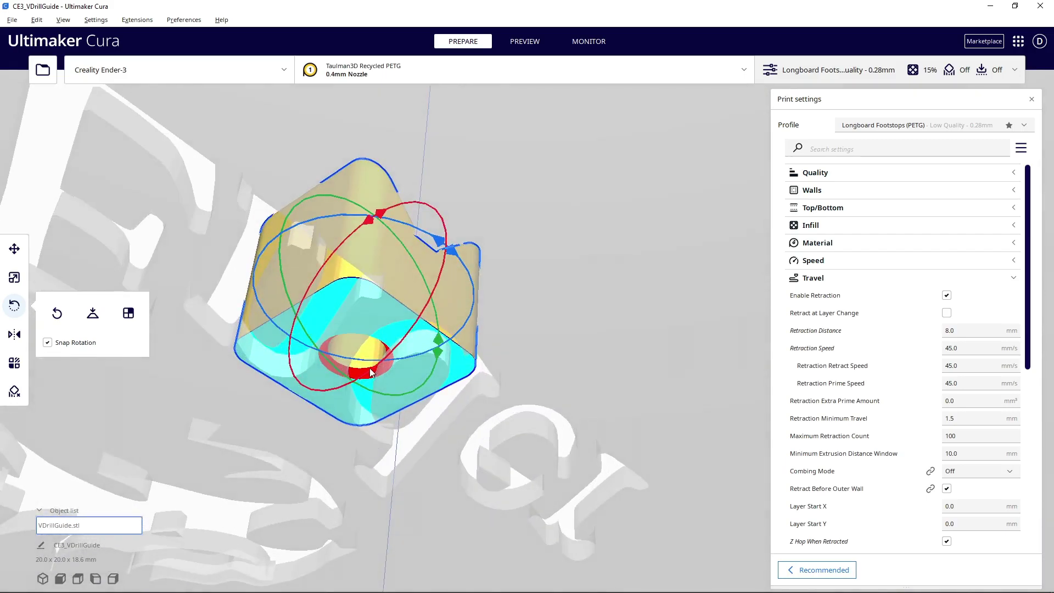
right_click_drag(380, 245, 319, 278)
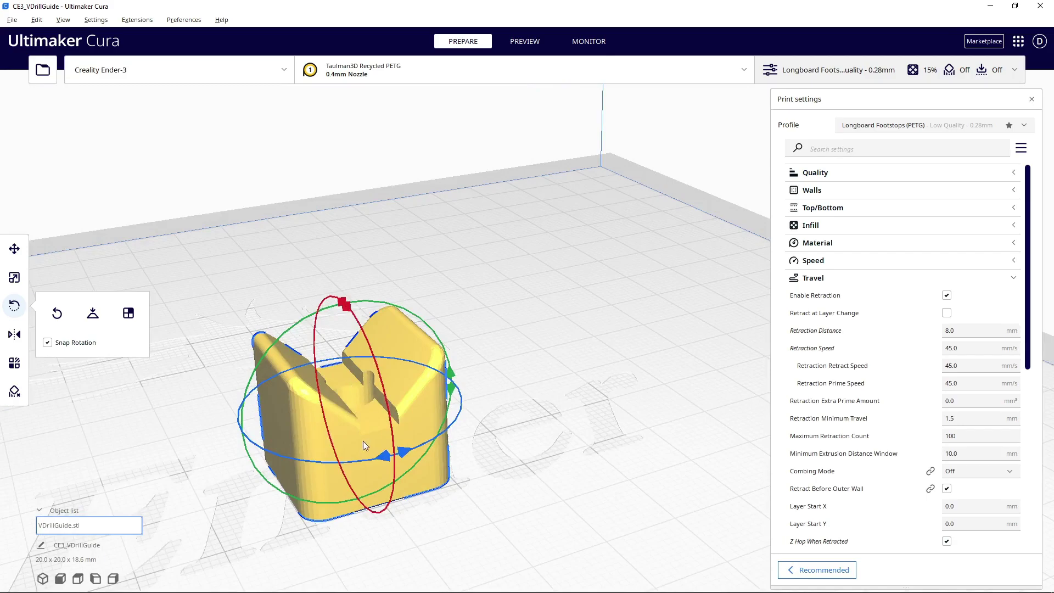
right_click_drag(364, 441, 368, 429)
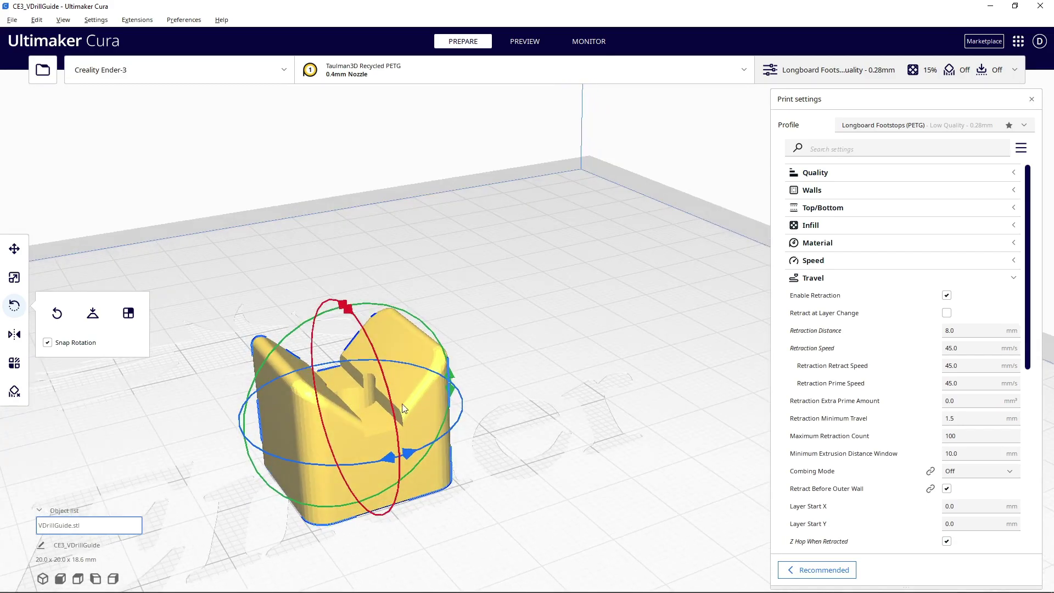
Return to the recommended print settings and deselect the drill guide model.
left_click(825, 571)
left_click(896, 373)
right_click_drag(896, 373, 552, 340)
right_click(486, 324)
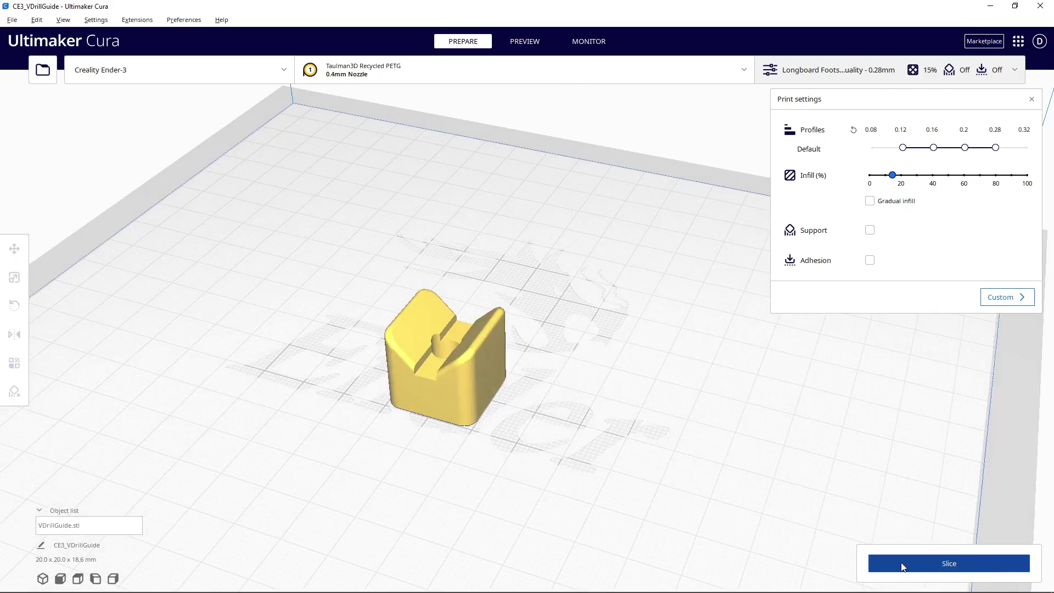